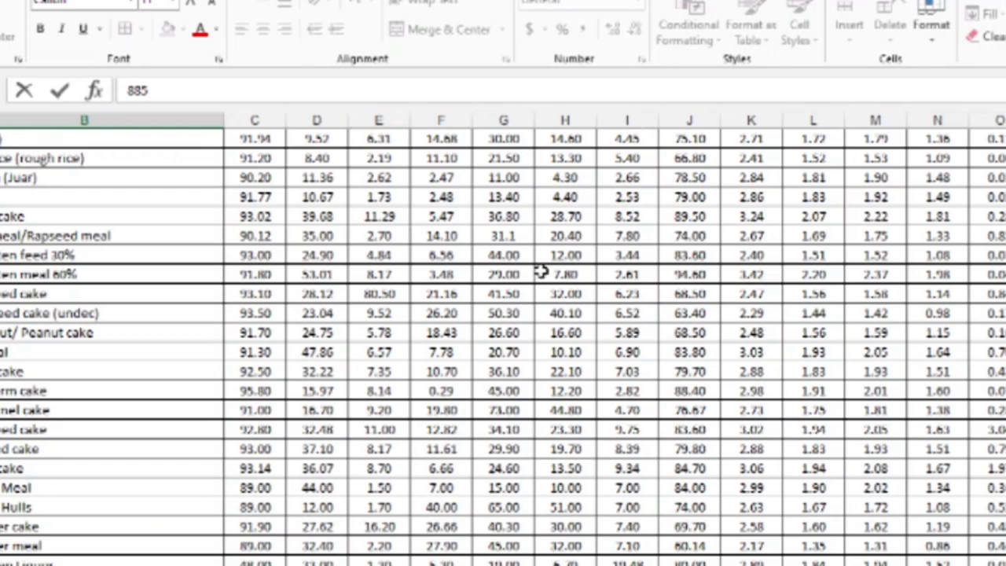
Collapse the ribbon with Ctrl+F1 to give the worksheet more room
{"action": "scroll", "coordinate": [507, 250], "scroll_direction": "up", "scroll_amount": 3}
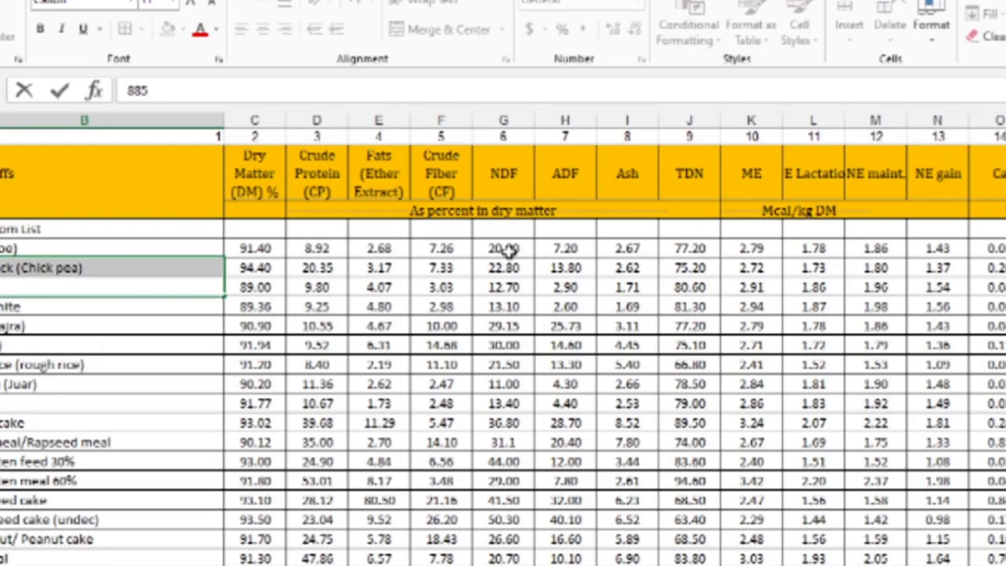
{"action": "scroll", "coordinate": [507, 250], "scroll_direction": "down", "scroll_amount": 7}
{"action": "scroll", "coordinate": [507, 250], "scroll_direction": "up", "scroll_amount": 5}
{"action": "scroll", "coordinate": [505, 252], "scroll_direction": "up", "scroll_amount": 2}
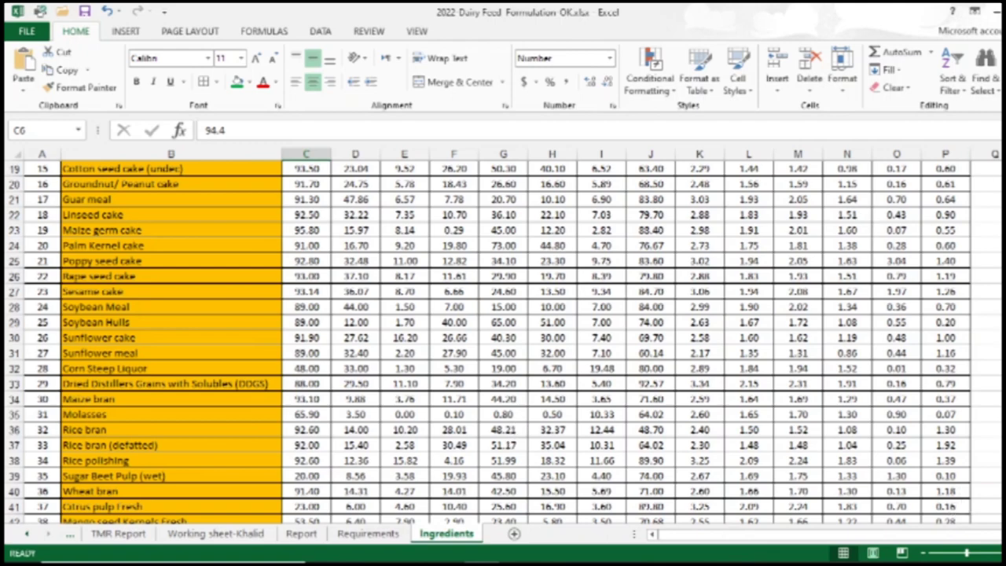
{"action": "key", "text": "ctrl+F1"}
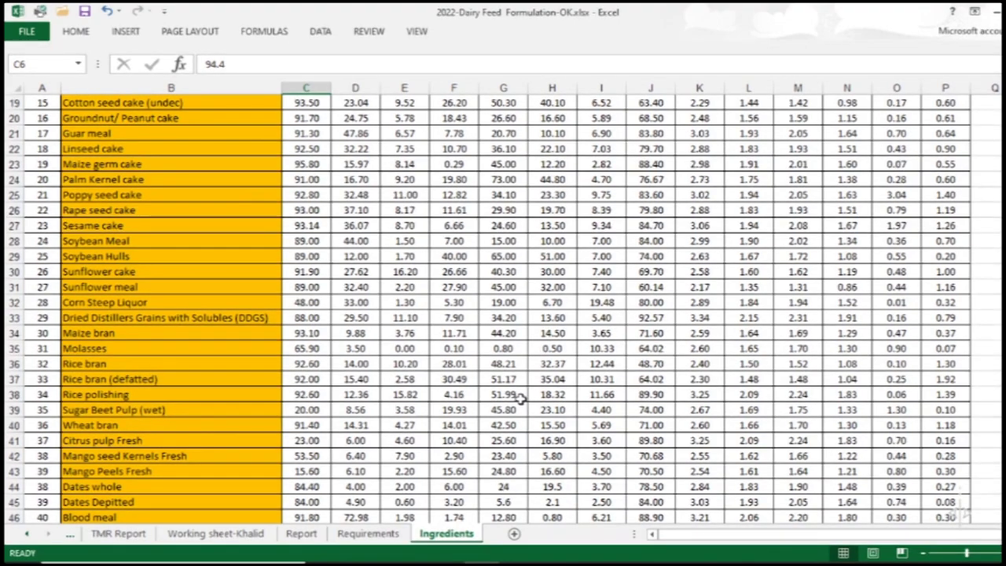
Scroll the Ingredients list down to Toxin Binder and inspect the Potato raw entry
{"action": "scroll", "coordinate": [522, 399], "scroll_direction": "up", "scroll_amount": 5}
{"action": "scroll", "coordinate": [521, 399], "scroll_direction": "up", "scroll_amount": 1}
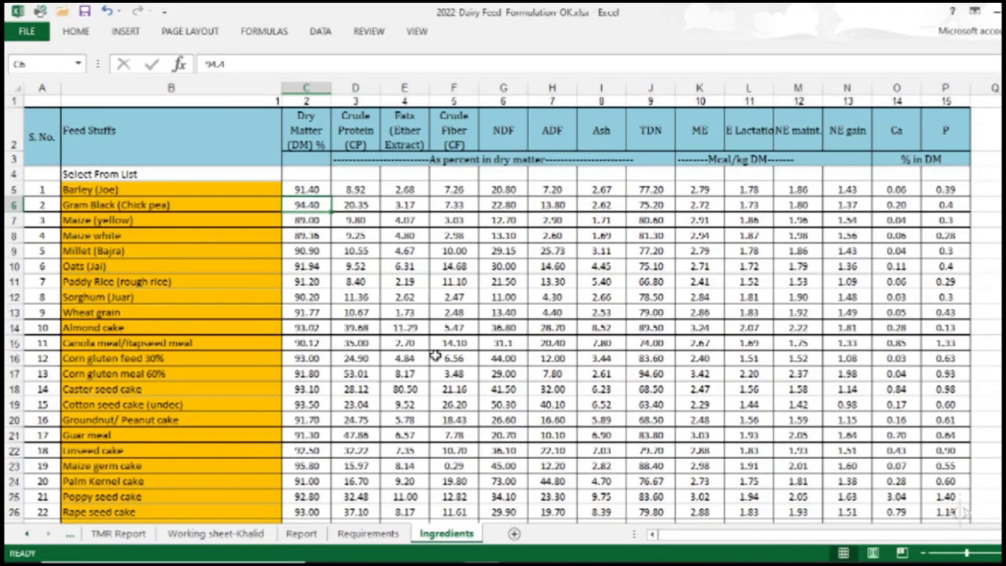
{"action": "scroll", "coordinate": [436, 357], "scroll_direction": "down", "scroll_amount": 1}
{"action": "scroll", "coordinate": [436, 357], "scroll_direction": "up", "scroll_amount": 1}
{"action": "scroll", "coordinate": [436, 359], "scroll_direction": "down", "scroll_amount": 3}
{"action": "scroll", "coordinate": [436, 359], "scroll_direction": "down", "scroll_amount": 4}
{"action": "scroll", "coordinate": [436, 359], "scroll_direction": "down", "scroll_amount": 3}
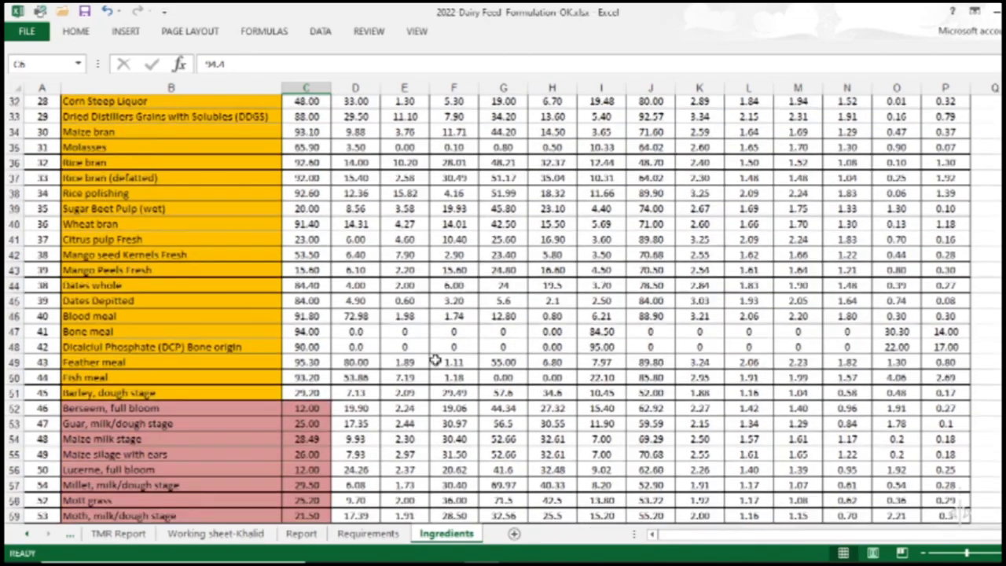
{"action": "scroll", "coordinate": [436, 360], "scroll_direction": "down", "scroll_amount": 10}
{"action": "scroll", "coordinate": [436, 359], "scroll_direction": "down", "scroll_amount": 6}
{"action": "scroll", "coordinate": [436, 359], "scroll_direction": "down", "scroll_amount": 1}
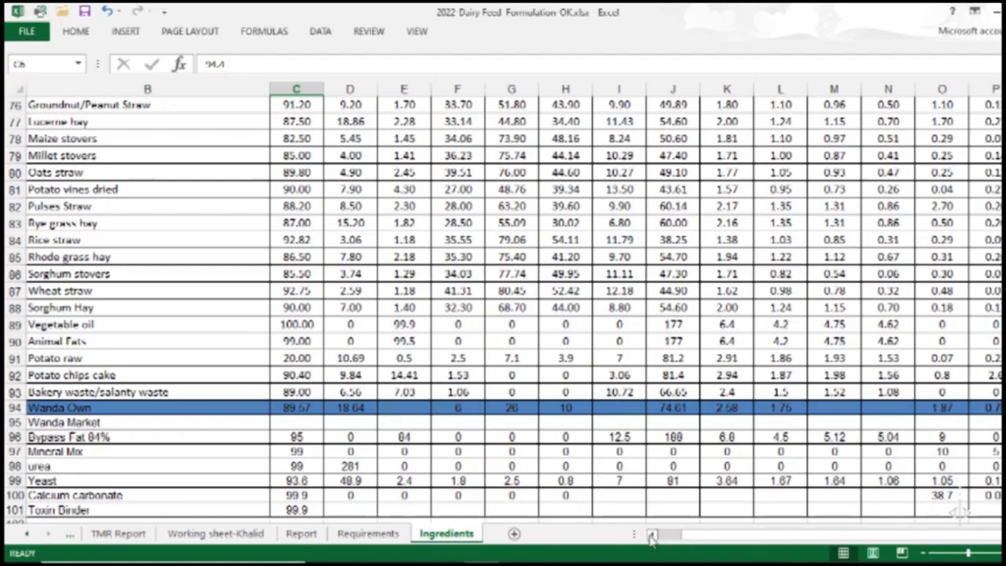
{"action": "scroll", "coordinate": [249, 360], "scroll_direction": "up", "scroll_amount": 5}
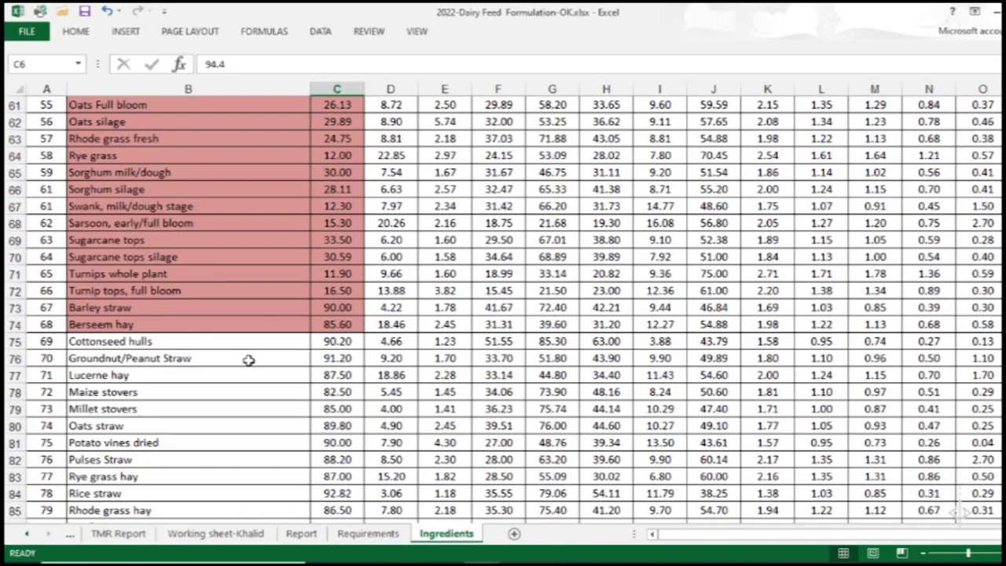
{"action": "scroll", "coordinate": [249, 360], "scroll_direction": "down", "scroll_amount": 1}
{"action": "scroll", "coordinate": [249, 360], "scroll_direction": "down", "scroll_amount": 1}
{"action": "scroll", "coordinate": [248, 360], "scroll_direction": "down", "scroll_amount": 3}
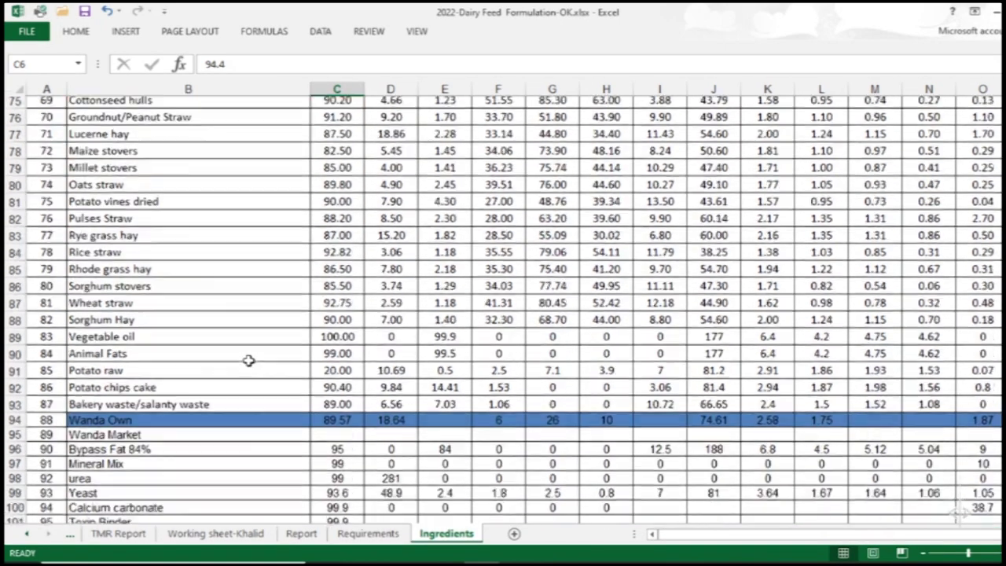
{"action": "scroll", "coordinate": [248, 360], "scroll_direction": "down", "scroll_amount": 2}
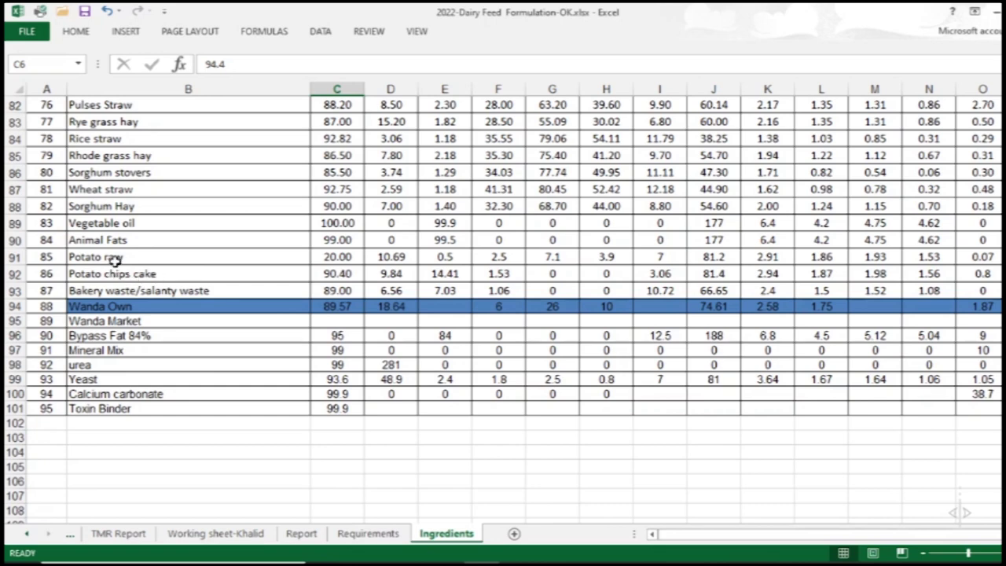
{"action": "left_click", "coordinate": [119, 258]}
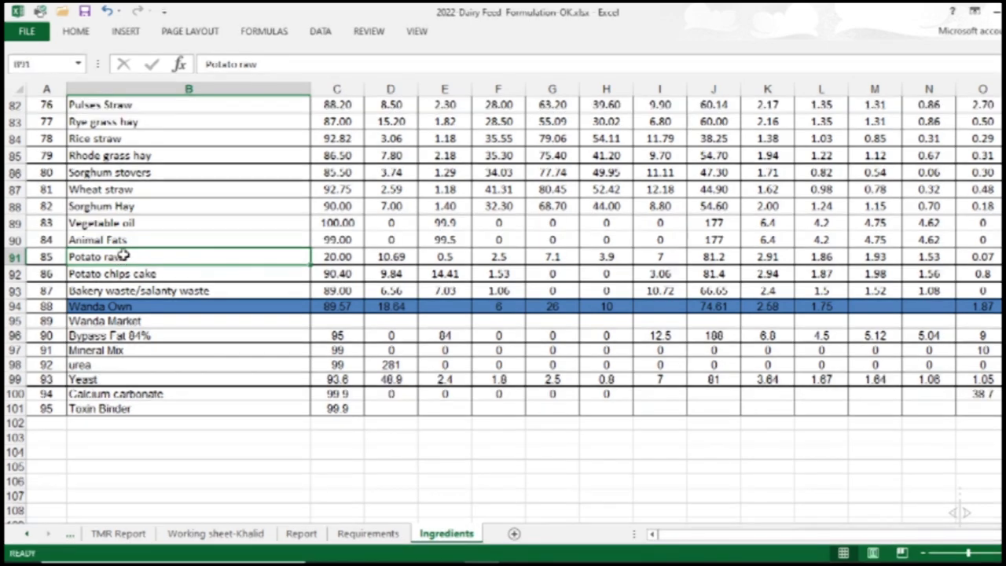
{"action": "left_click", "coordinate": [123, 242]}
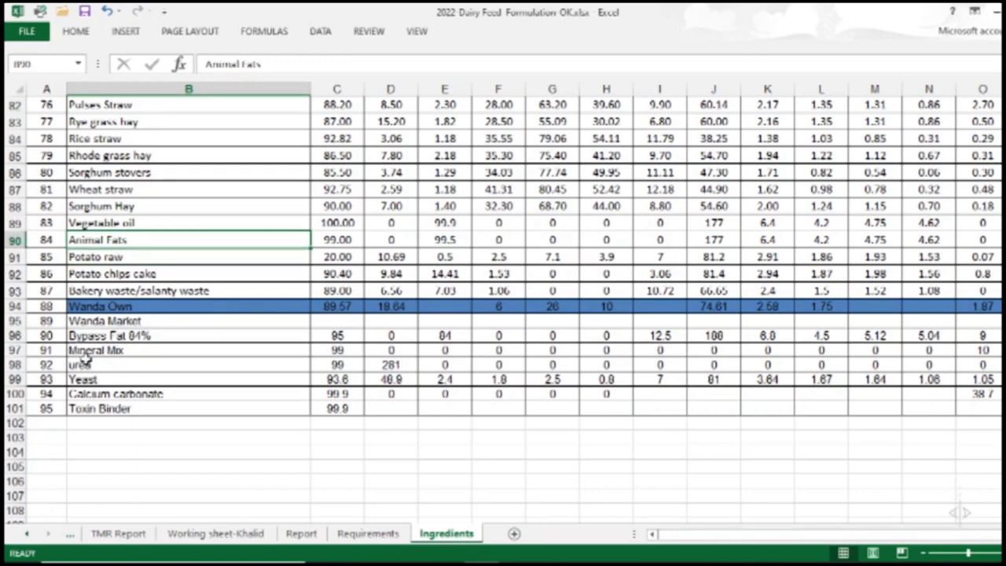
{"action": "left_click", "coordinate": [116, 336]}
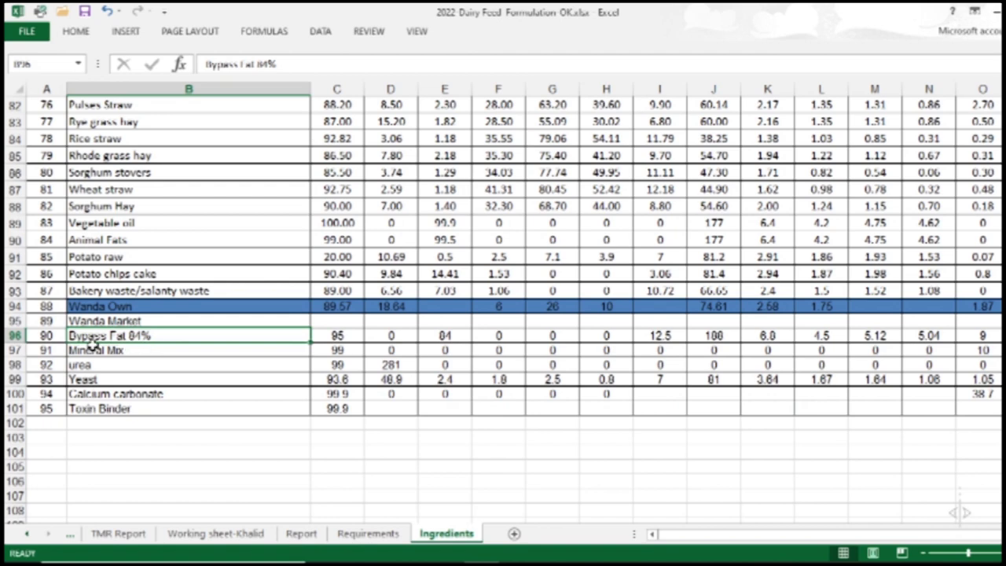
{"action": "left_click", "coordinate": [158, 310]}
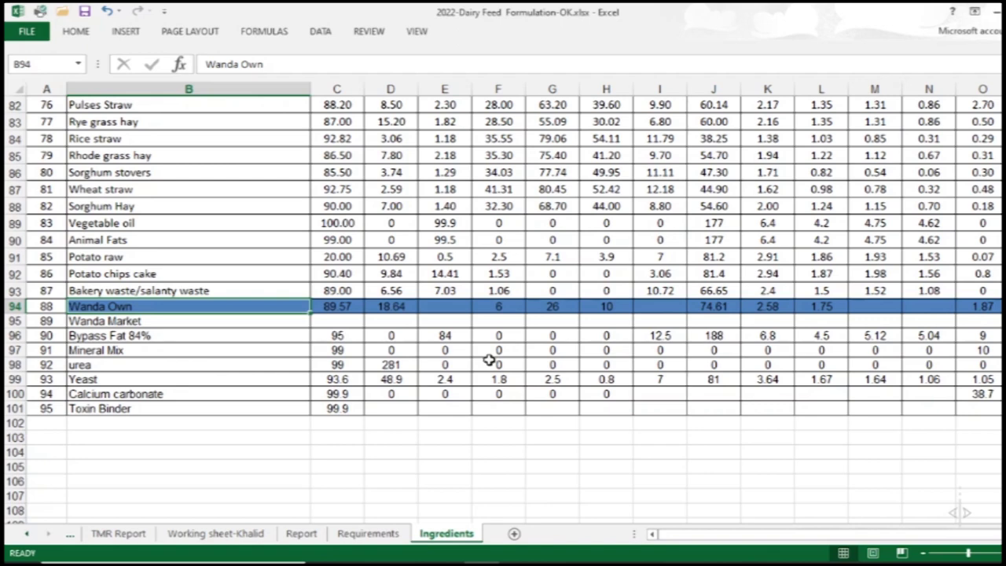
{"action": "left_click", "coordinate": [233, 324]}
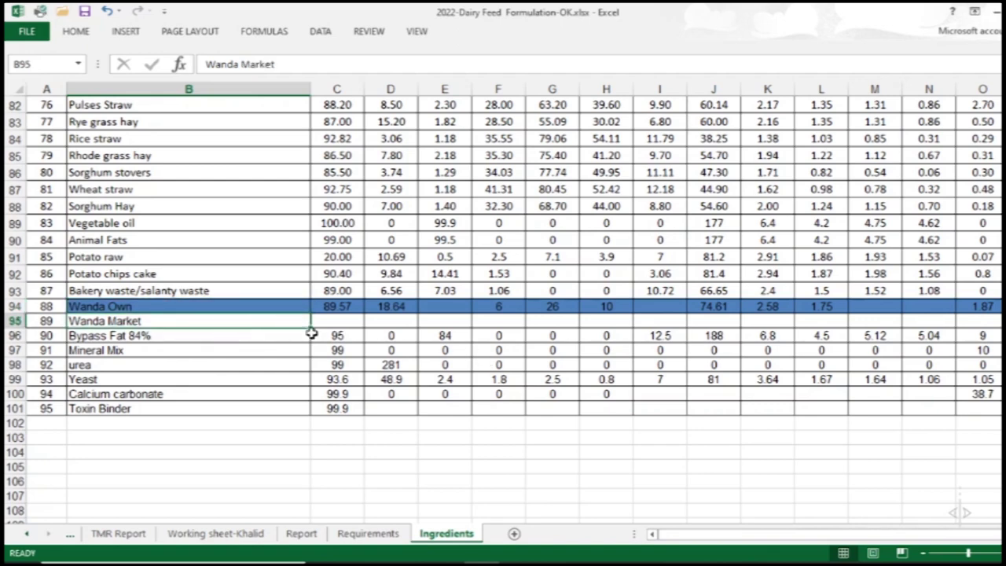
{"action": "left_click", "coordinate": [341, 321]}
{"action": "key", "text": "Right"}
{"action": "key", "text": "Right"}
{"action": "key", "text": "Right"}
{"action": "key", "text": "Right"}
{"action": "key", "text": "Right"}
{"action": "key", "text": "Right"}
{"action": "key", "text": "Right"}
{"action": "key", "text": "Right"}
{"action": "key", "text": "Right"}
{"action": "key", "text": "Right"}
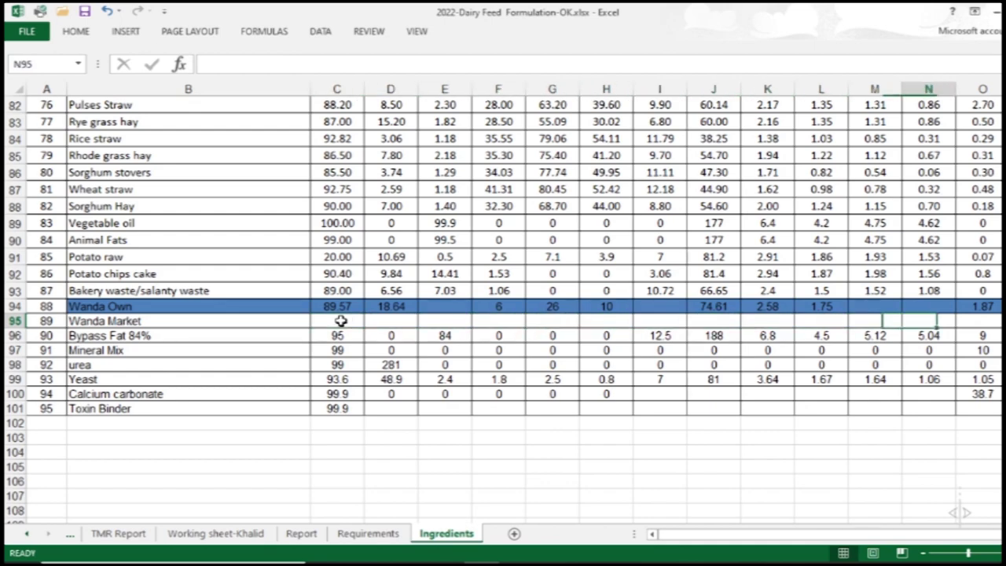
{"action": "key", "text": "Right"}
{"action": "key", "text": "Right"}
{"action": "key", "text": "Right"}
{"action": "key", "text": "Right"}
{"action": "key", "text": "Right"}
{"action": "key", "text": "Left"}
{"action": "key", "text": "Left"}
{"action": "key", "text": "Left"}
{"action": "key", "text": "Left"}
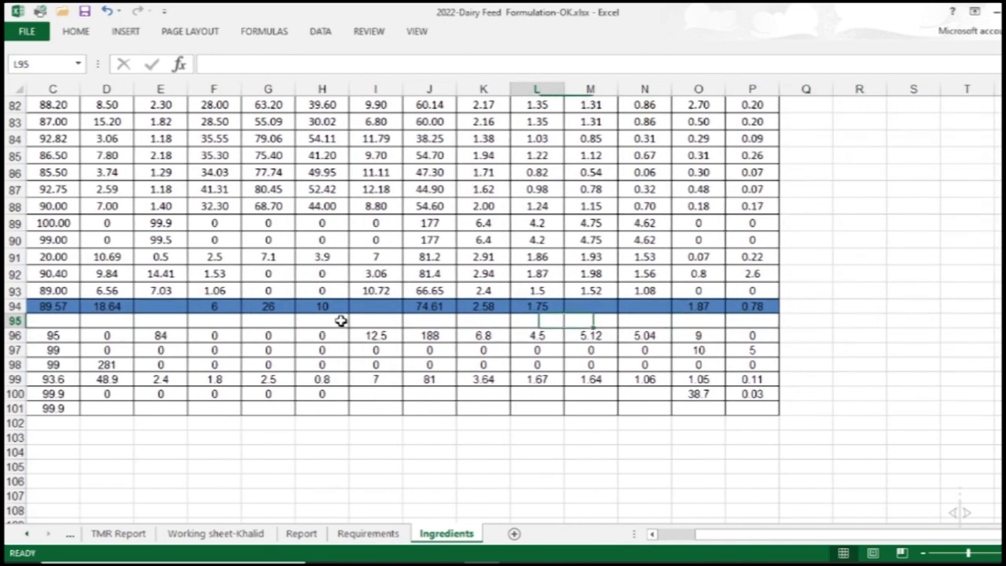
{"action": "key", "text": "Home"}
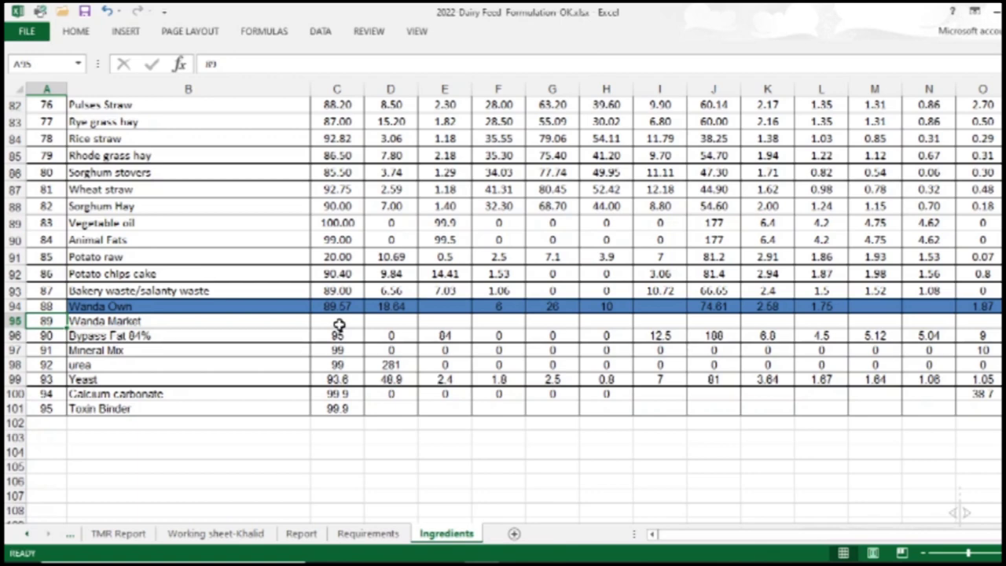
{"action": "scroll", "coordinate": [338, 328], "scroll_direction": "up", "scroll_amount": 4}
{"action": "scroll", "coordinate": [338, 328], "scroll_direction": "up", "scroll_amount": 1}
{"action": "scroll", "coordinate": [339, 329], "scroll_direction": "up", "scroll_amount": 6}
{"action": "scroll", "coordinate": [338, 327], "scroll_direction": "up", "scroll_amount": 6}
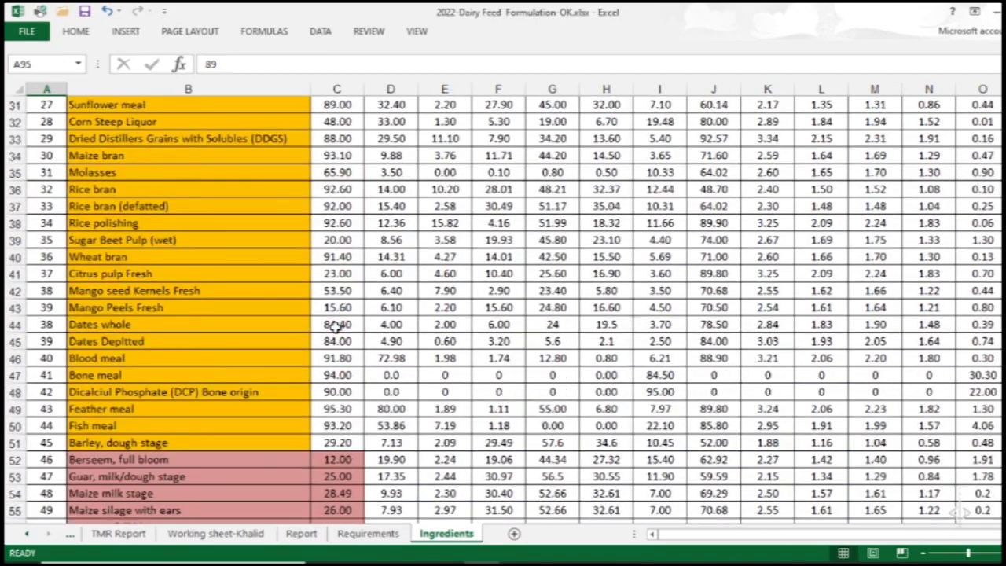
{"action": "scroll", "coordinate": [339, 327], "scroll_direction": "up", "scroll_amount": 6}
{"action": "scroll", "coordinate": [338, 327], "scroll_direction": "up", "scroll_amount": 4}
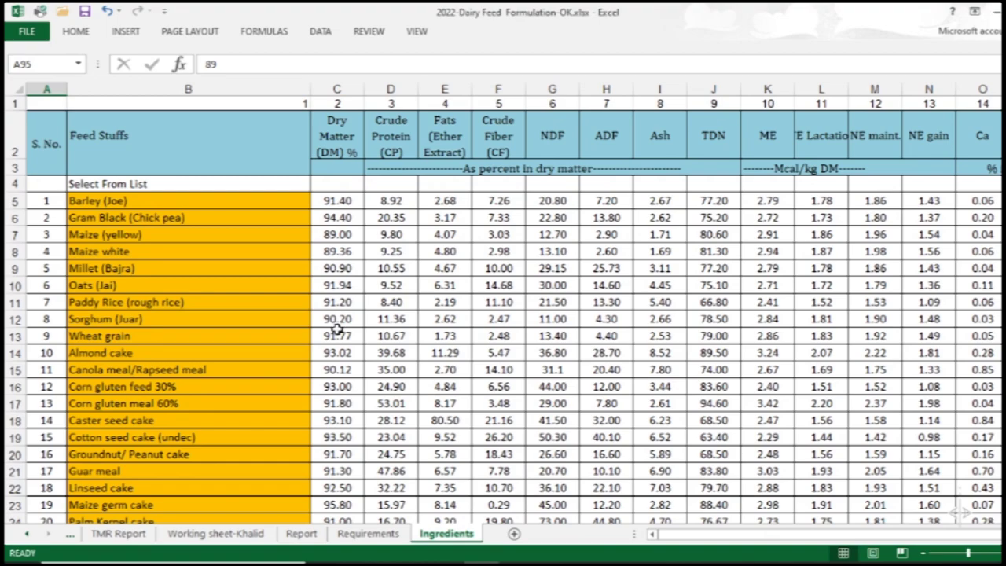
{"action": "scroll", "coordinate": [336, 327], "scroll_direction": "down", "scroll_amount": 6}
{"action": "scroll", "coordinate": [336, 327], "scroll_direction": "down", "scroll_amount": 1}
{"action": "scroll", "coordinate": [337, 327], "scroll_direction": "down", "scroll_amount": 4}
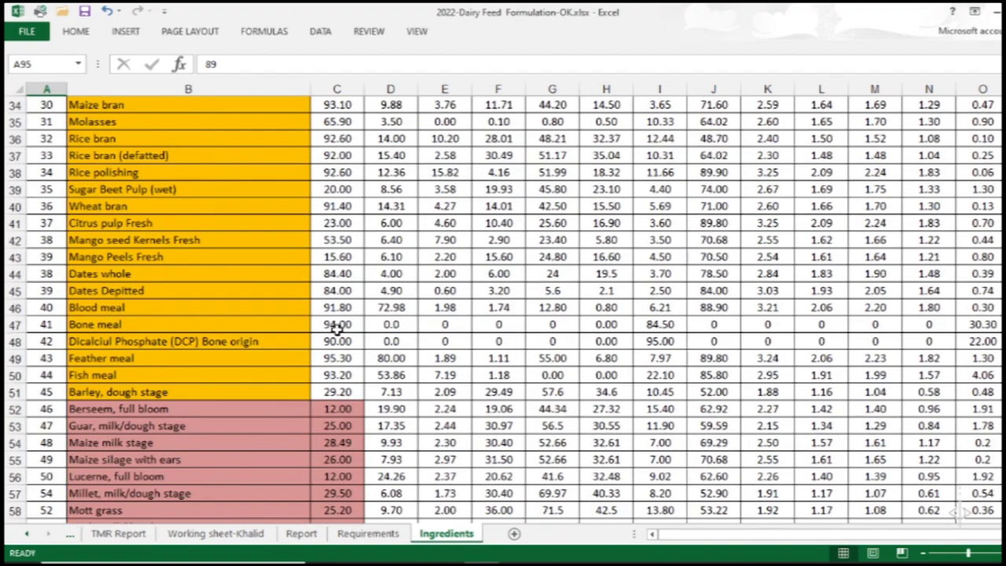
{"action": "scroll", "coordinate": [336, 329], "scroll_direction": "down", "scroll_amount": 3}
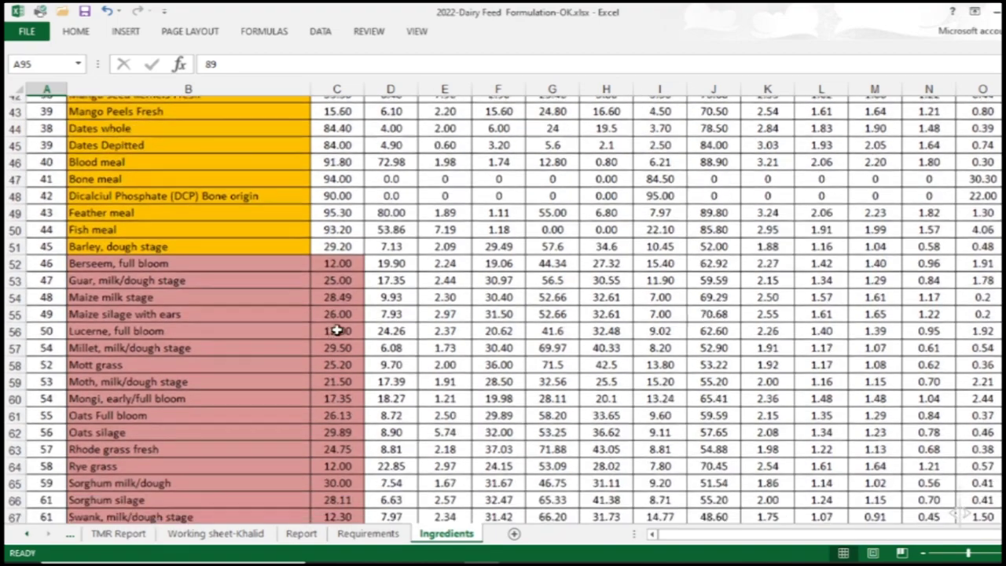
{"action": "scroll", "coordinate": [336, 329], "scroll_direction": "down", "scroll_amount": 2}
{"action": "scroll", "coordinate": [337, 328], "scroll_direction": "down", "scroll_amount": 2}
{"action": "scroll", "coordinate": [337, 329], "scroll_direction": "down", "scroll_amount": 2}
{"action": "scroll", "coordinate": [337, 329], "scroll_direction": "down", "scroll_amount": 2}
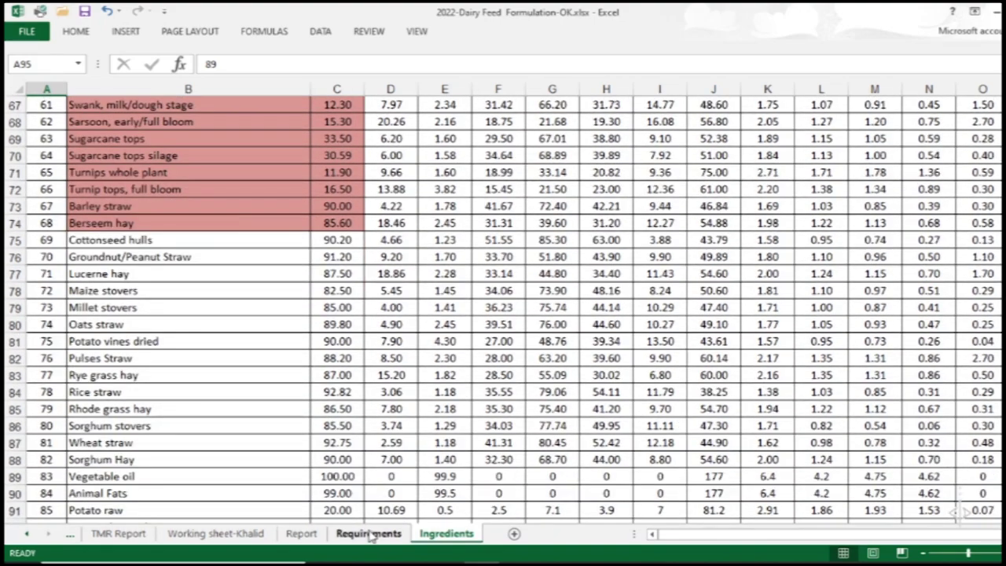
On the Requirements sheet, check the maintenance net energy for 450 kg and 400 kg live weight
{"action": "left_click", "coordinate": [370, 534]}
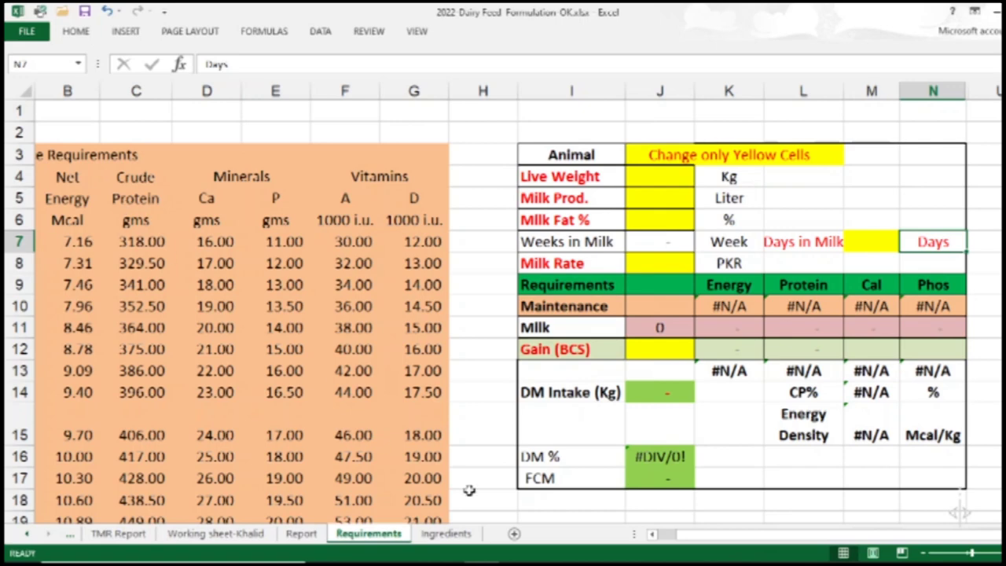
{"action": "left_click", "coordinate": [652, 533]}
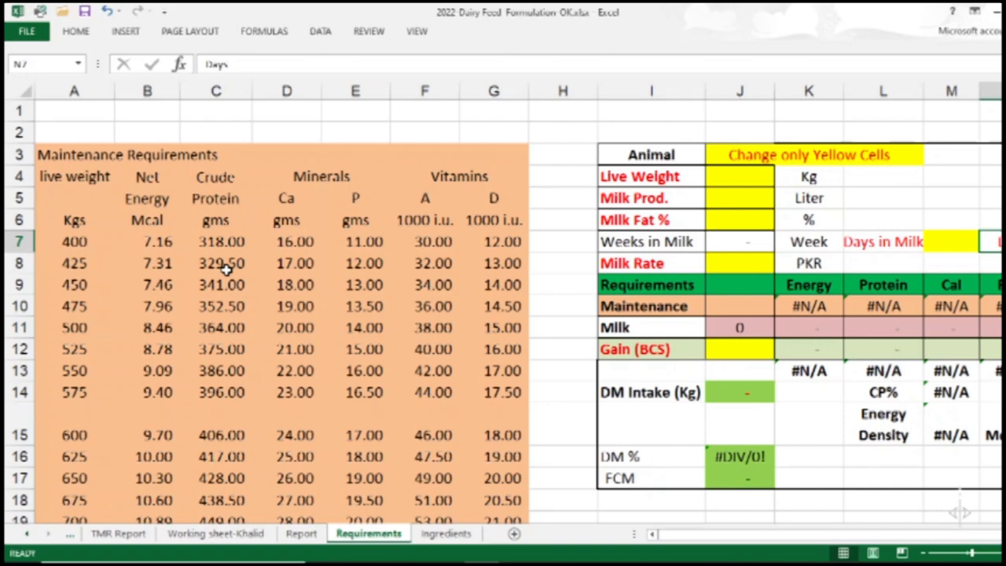
{"action": "scroll", "coordinate": [225, 265], "scroll_direction": "down", "scroll_amount": 1}
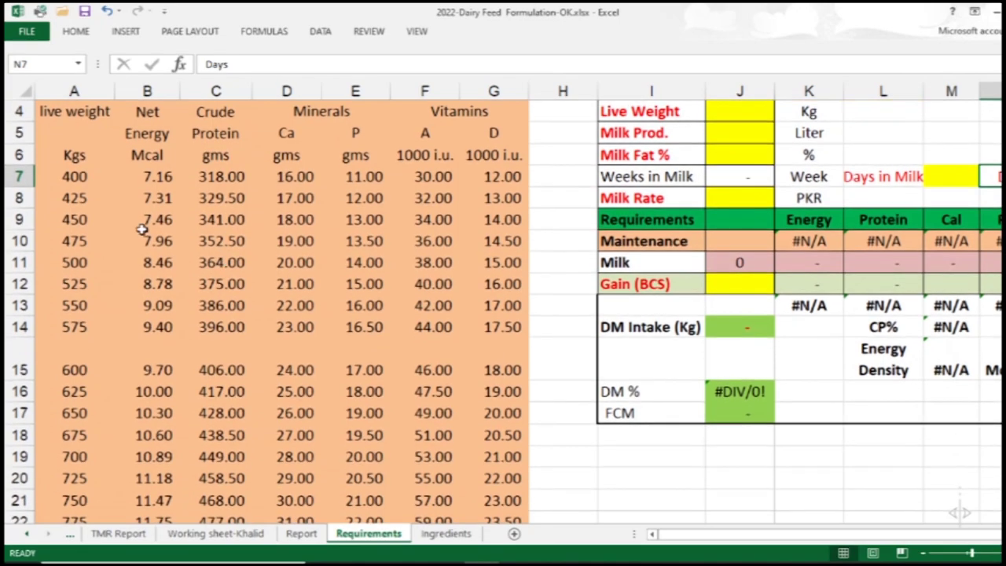
{"action": "left_click", "coordinate": [143, 225]}
{"action": "left_click", "coordinate": [172, 176]}
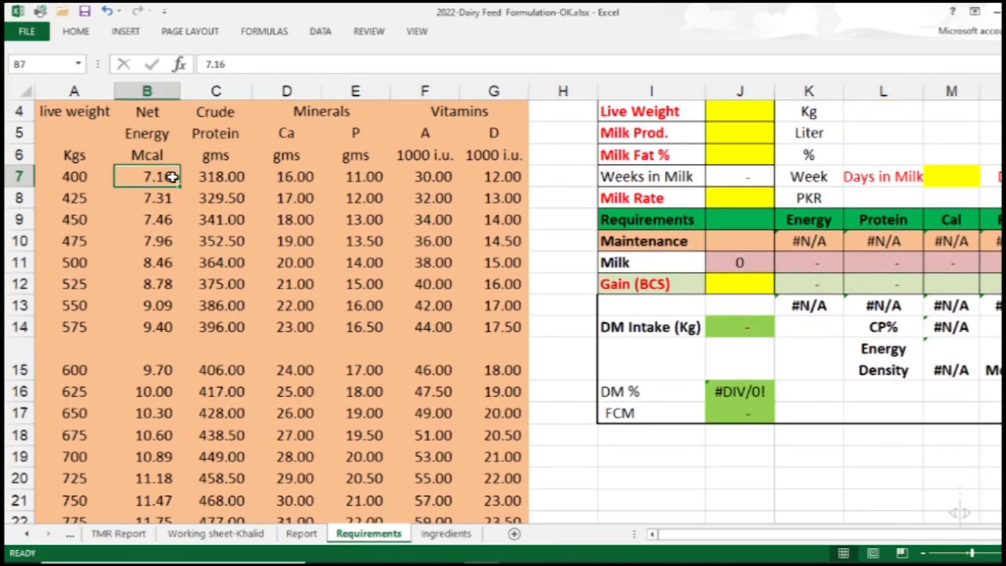
Scroll down through the milk production and body-weight change requirement tables
{"action": "scroll", "coordinate": [173, 176], "scroll_direction": "down", "scroll_amount": 1}
{"action": "scroll", "coordinate": [173, 177], "scroll_direction": "down", "scroll_amount": 2}
{"action": "scroll", "coordinate": [172, 177], "scroll_direction": "down", "scroll_amount": 2}
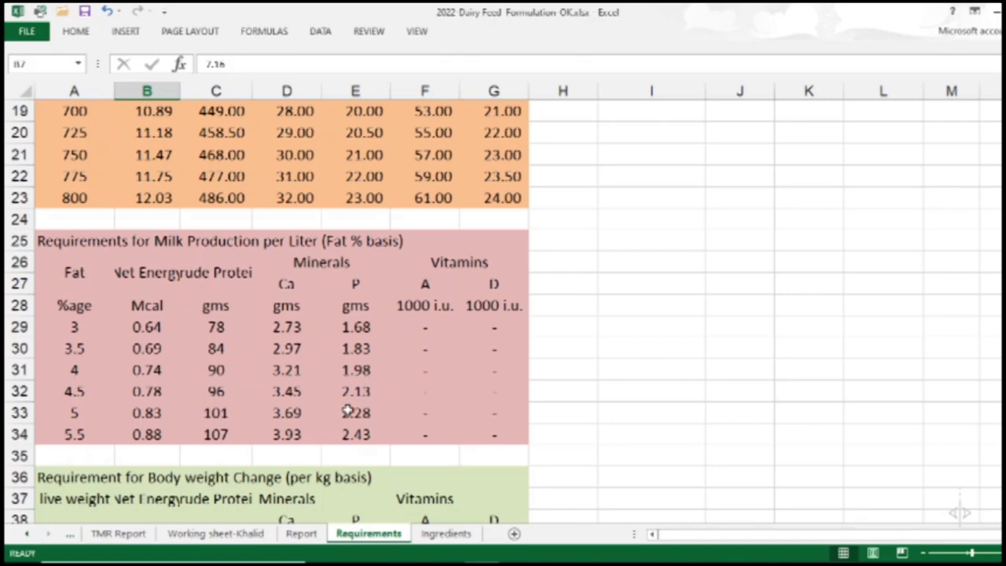
{"action": "scroll", "coordinate": [347, 410], "scroll_direction": "down", "scroll_amount": 2}
Scroll right until column H leads and the Animal requirements calculator is fully visible
{"action": "scroll", "coordinate": [343, 405], "scroll_direction": "down", "scroll_amount": 1}
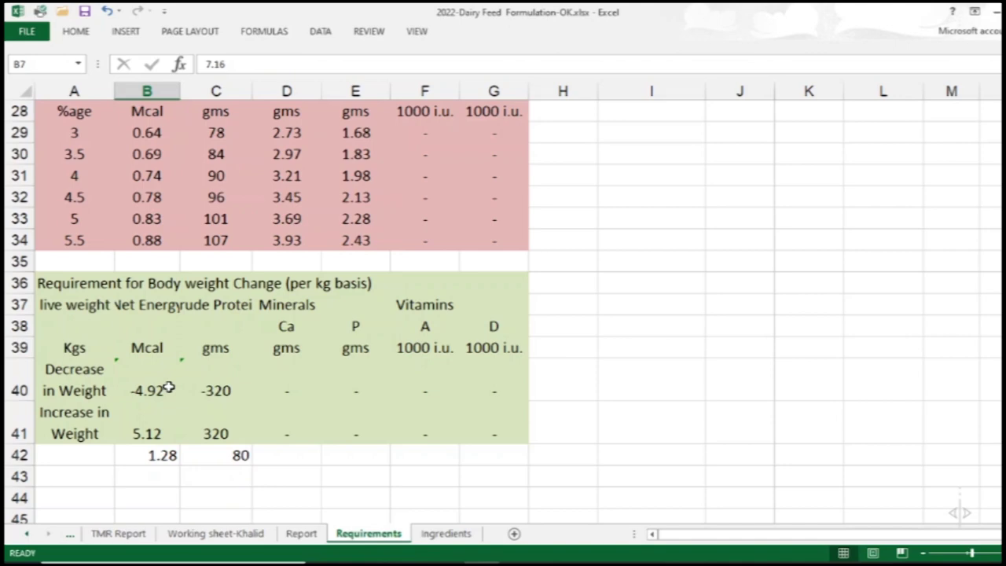
{"action": "scroll", "coordinate": [168, 388], "scroll_direction": "up", "scroll_amount": 5}
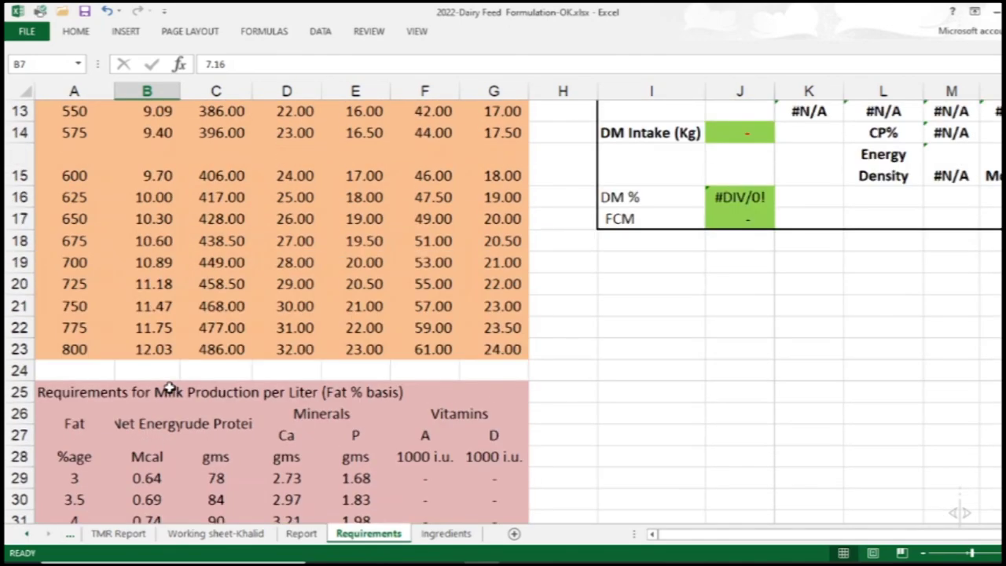
{"action": "scroll", "coordinate": [170, 390], "scroll_direction": "up", "scroll_amount": 4}
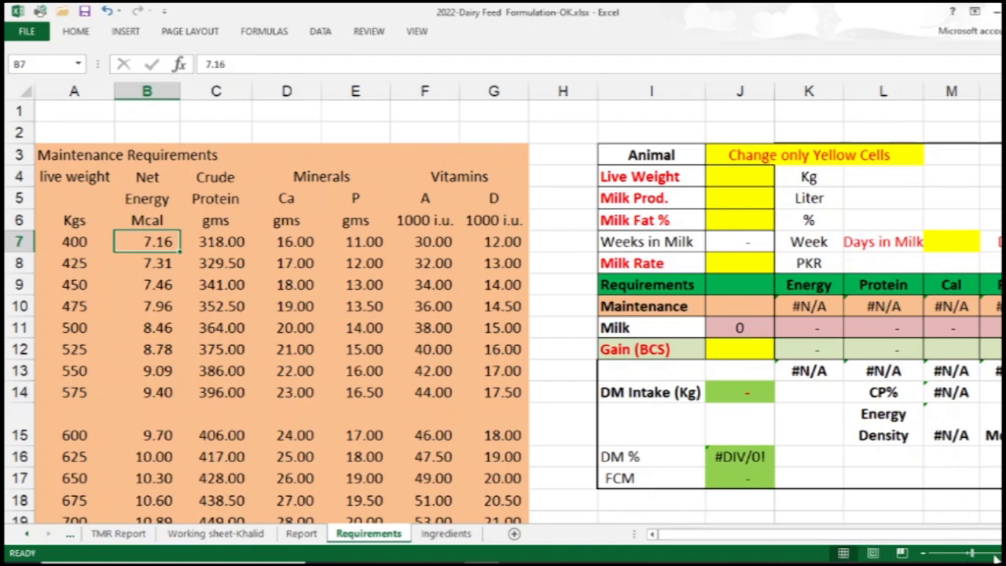
{"action": "scroll", "coordinate": [959, 512], "scroll_direction": "right", "scroll_amount": 1}
{"action": "scroll", "coordinate": [959, 513], "scroll_direction": "right", "scroll_amount": 1}
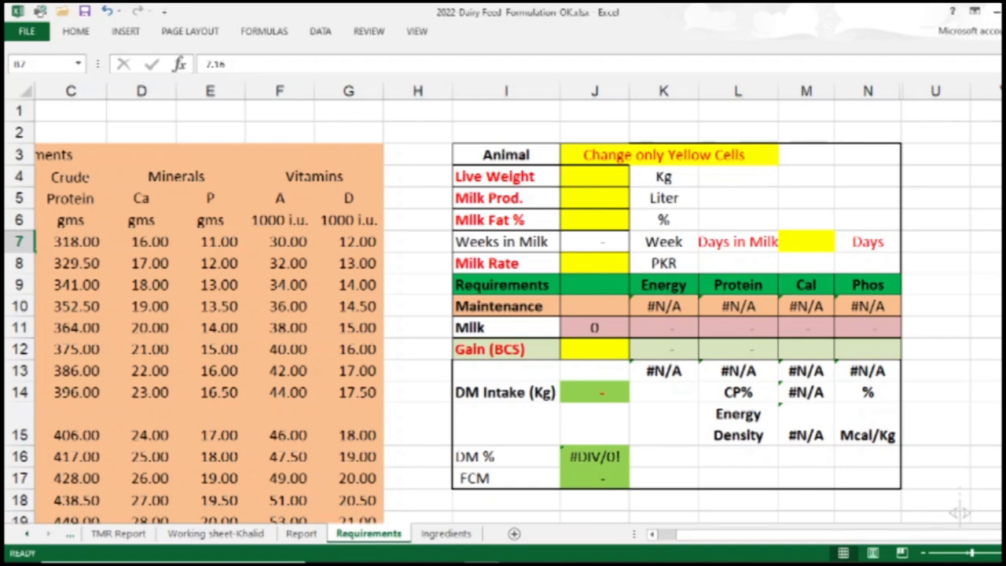
{"action": "scroll", "coordinate": [959, 512], "scroll_direction": "right", "scroll_amount": 1}
{"action": "scroll", "coordinate": [959, 513], "scroll_direction": "right", "scroll_amount": 2}
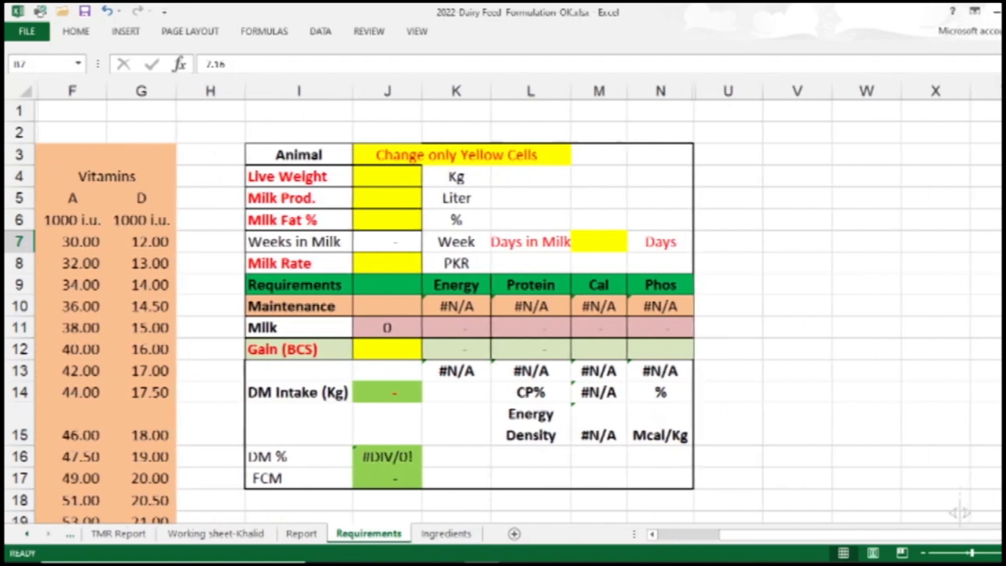
{"action": "scroll", "coordinate": [959, 513], "scroll_direction": "right", "scroll_amount": 1}
{"action": "scroll", "coordinate": [959, 512], "scroll_direction": "right", "scroll_amount": 1}
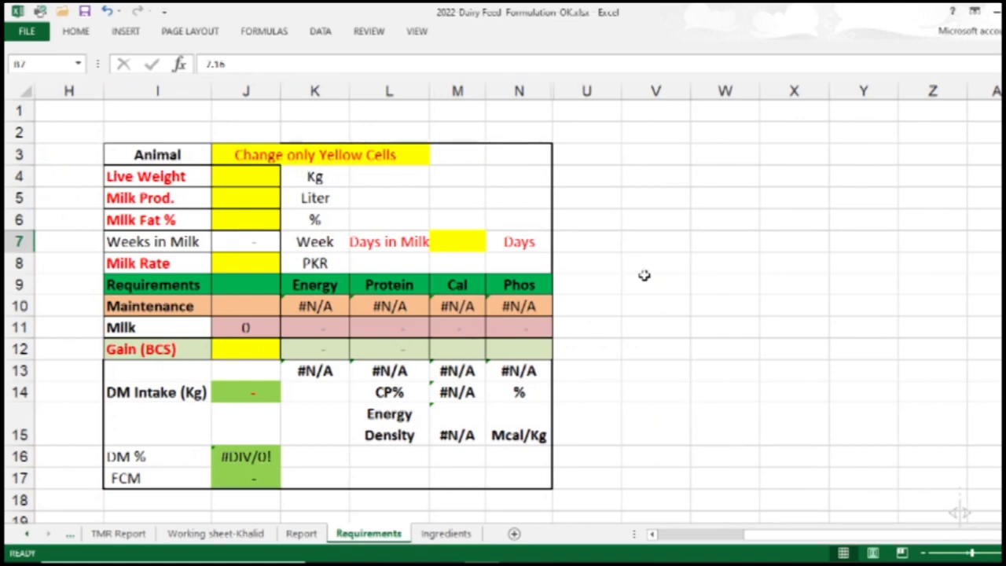
Set the live weight in J4 to 500 kg from its dropdown
{"action": "left_click", "coordinate": [245, 178]}
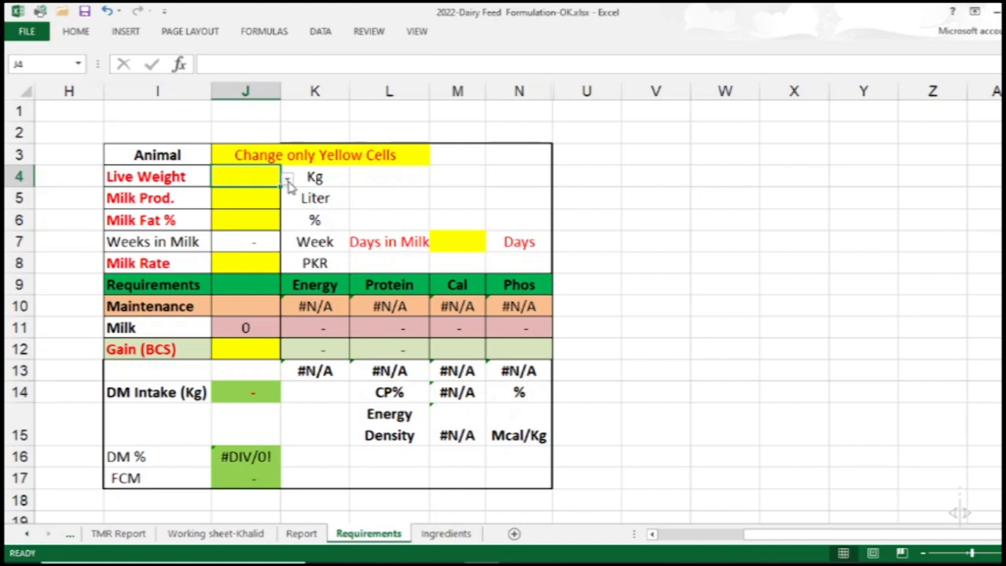
{"action": "left_click", "coordinate": [289, 181]}
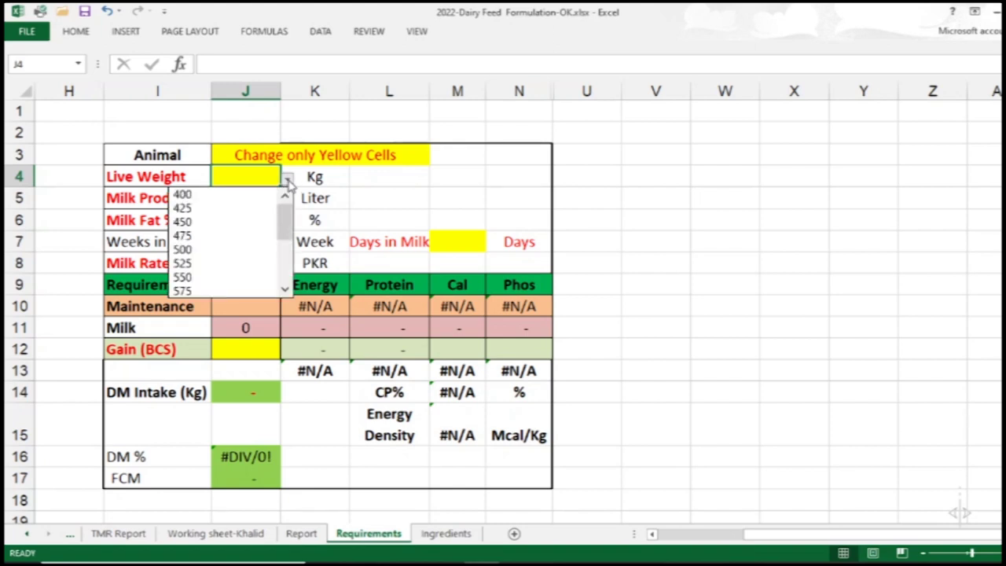
{"action": "left_click", "coordinate": [235, 222]}
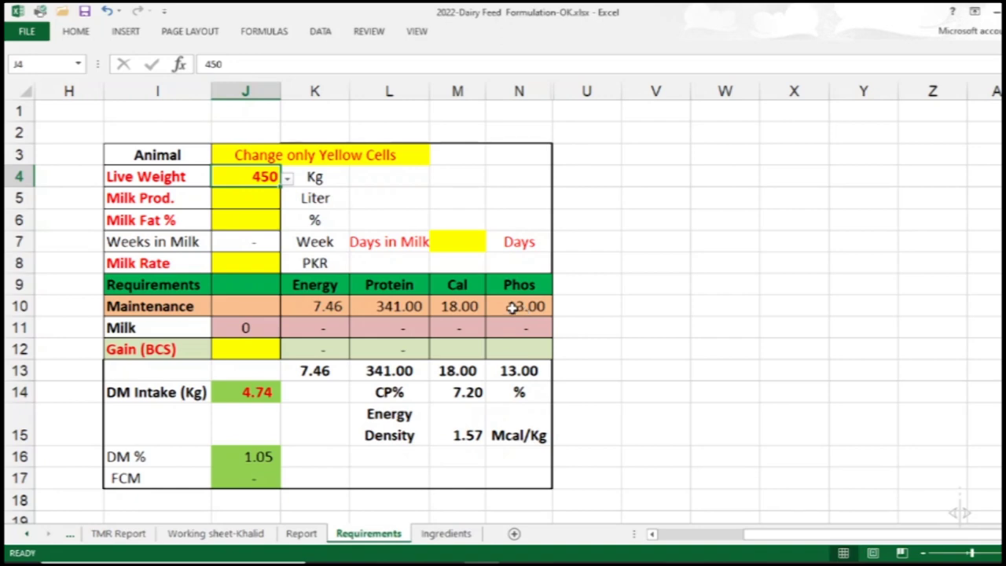
{"action": "left_click", "coordinate": [287, 180]}
{"action": "left_click", "coordinate": [256, 221]}
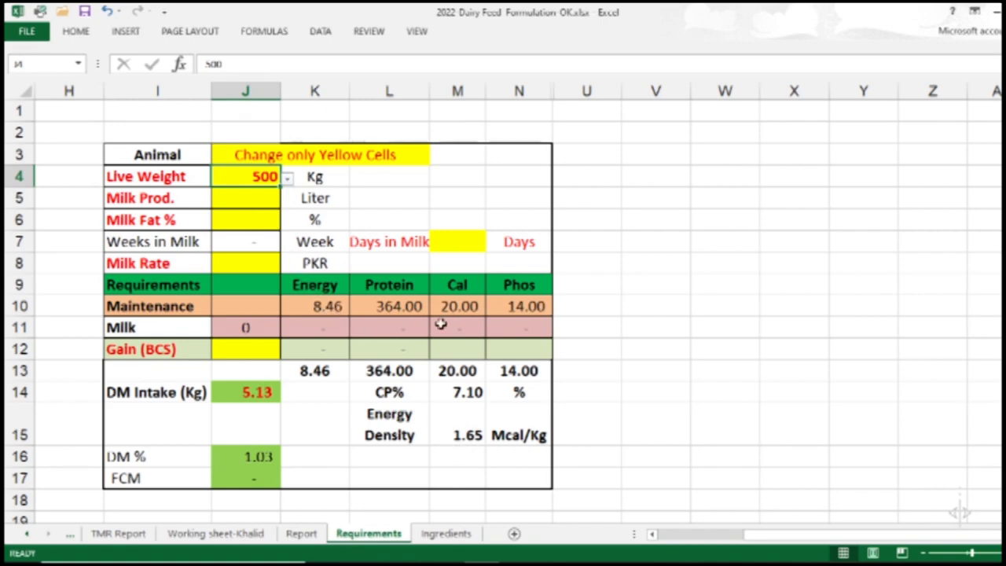
Enter milk production of 10 liters and milk fat of 5%
{"action": "left_click", "coordinate": [252, 203]}
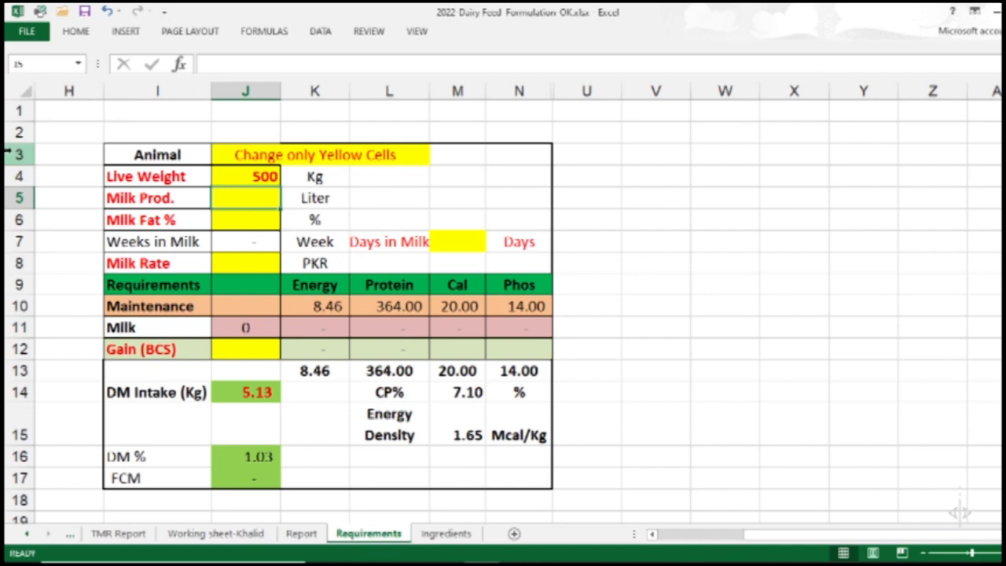
{"action": "type", "text": "10"}
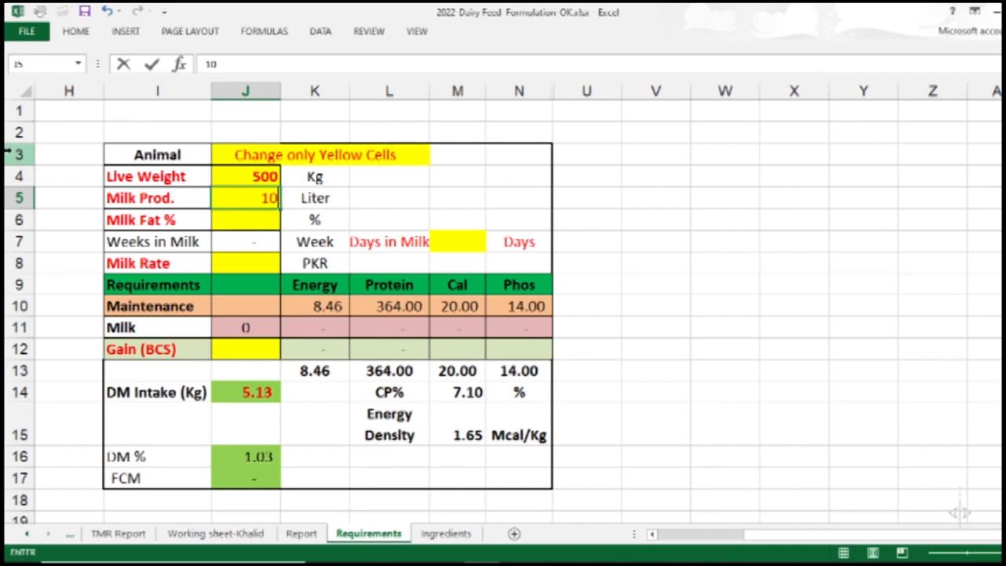
{"action": "left_click", "coordinate": [216, 221]}
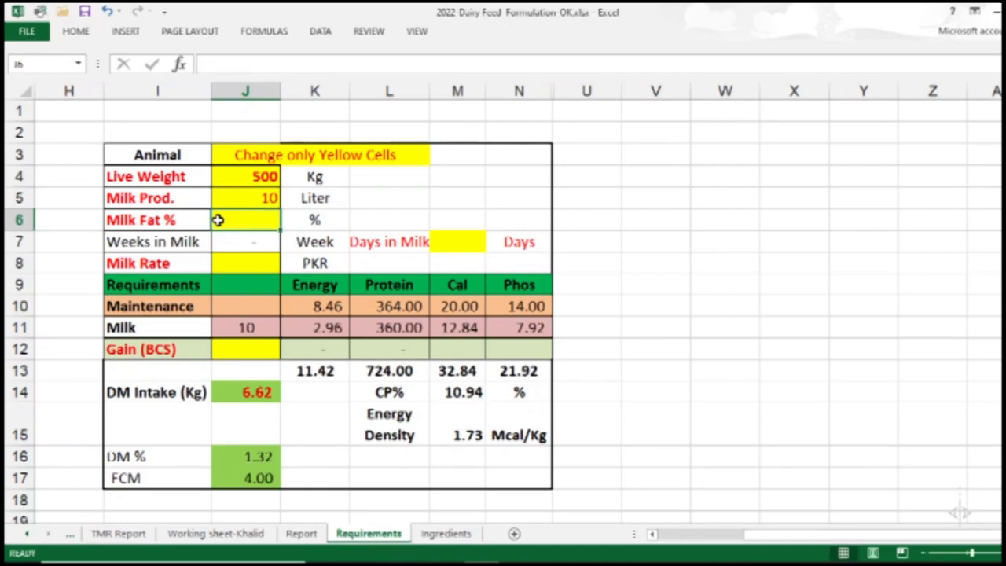
{"action": "type", "text": "5"}
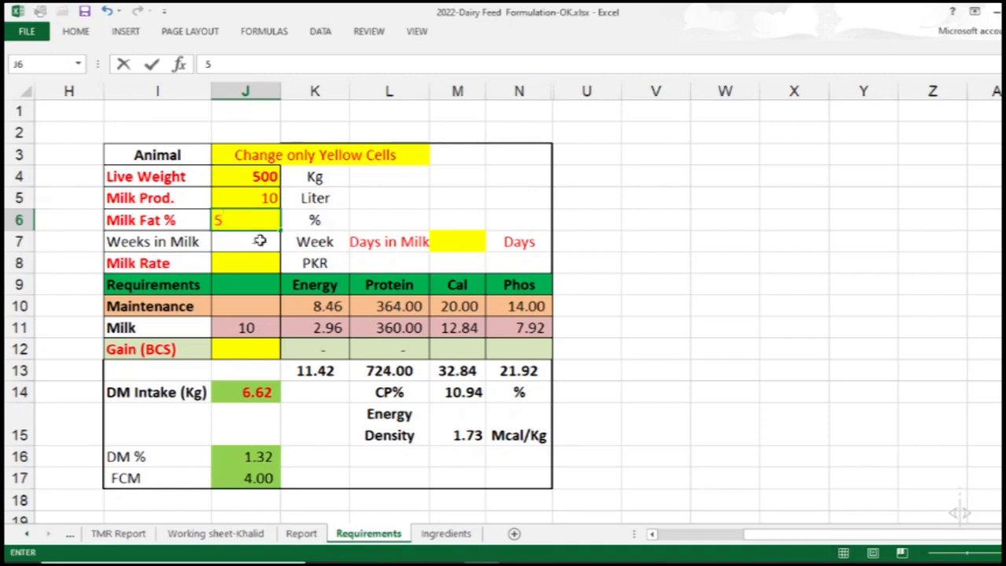
{"action": "left_click", "coordinate": [260, 241]}
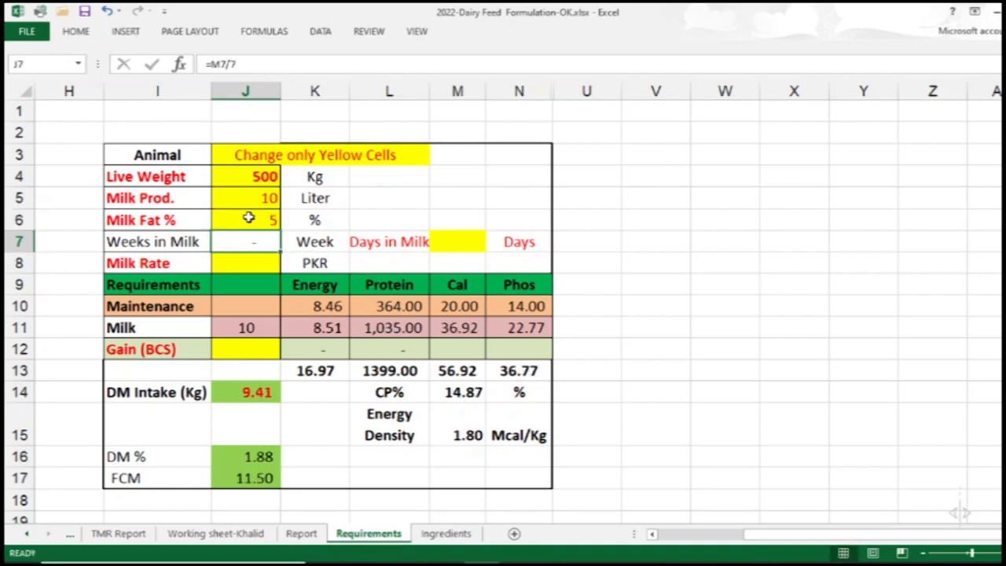
Enter 100 days in milk in M7 and a milk rate of 105 in J8
{"action": "left_click", "coordinate": [462, 242]}
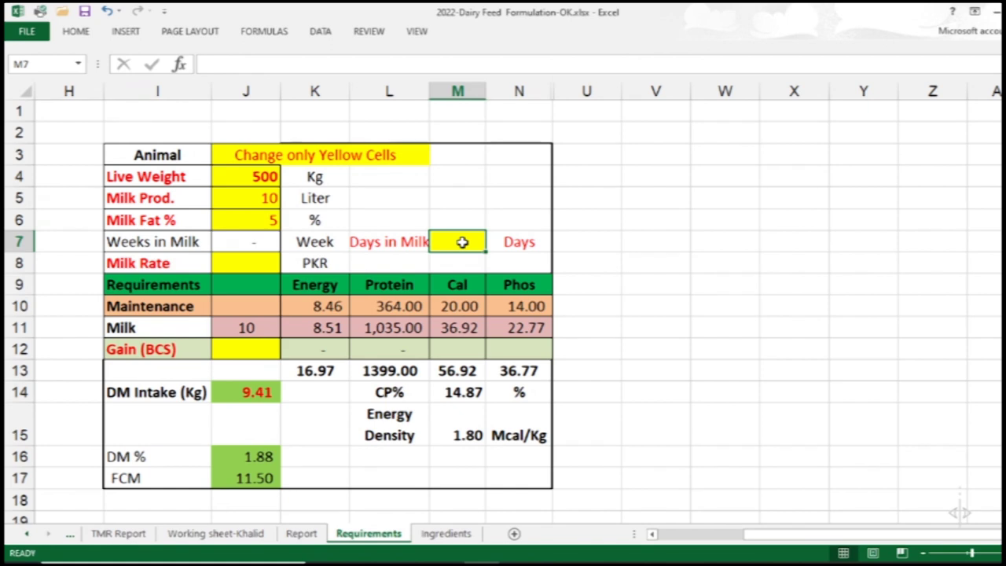
{"action": "type", "text": "100"}
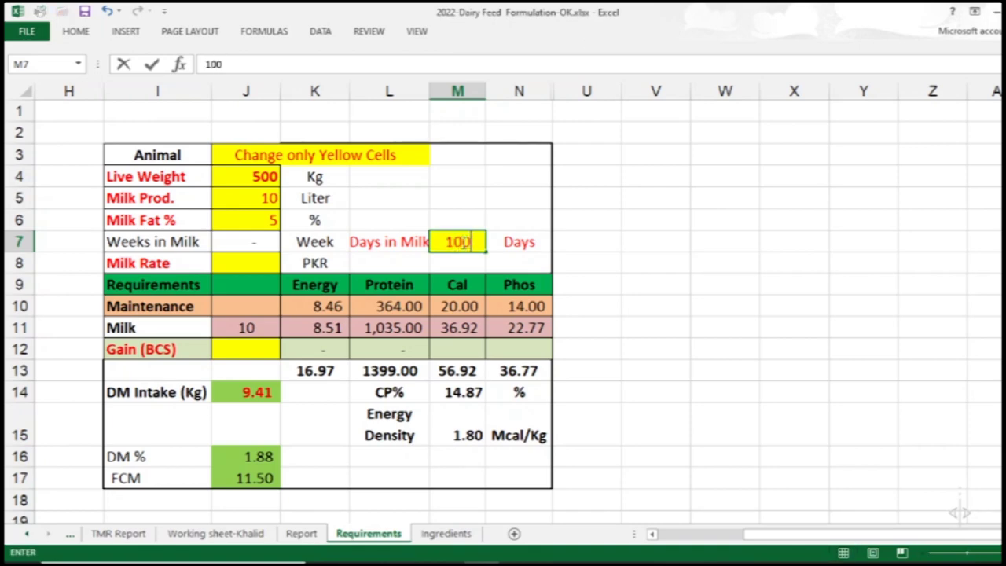
{"action": "left_click", "coordinate": [461, 214]}
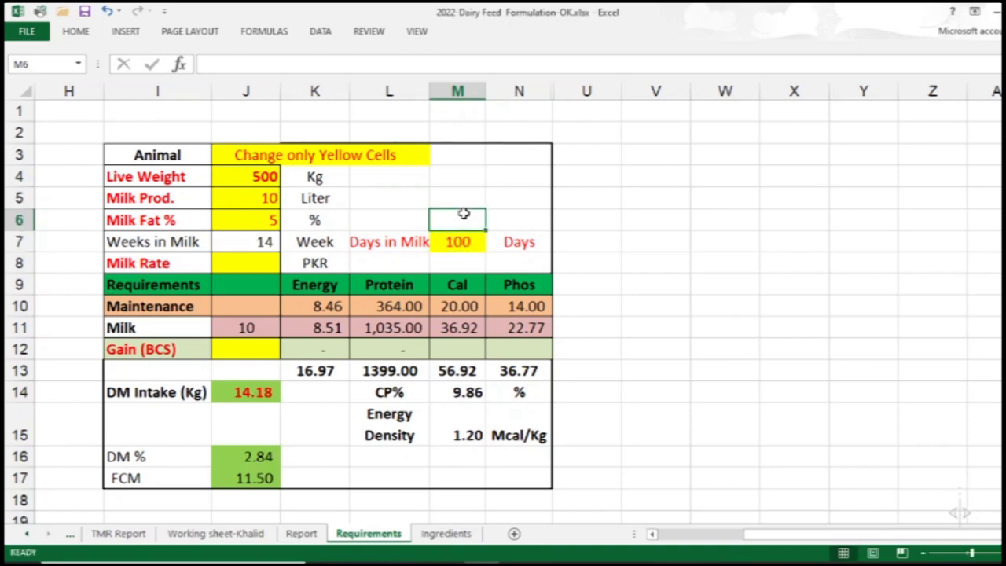
{"action": "left_click", "coordinate": [254, 244]}
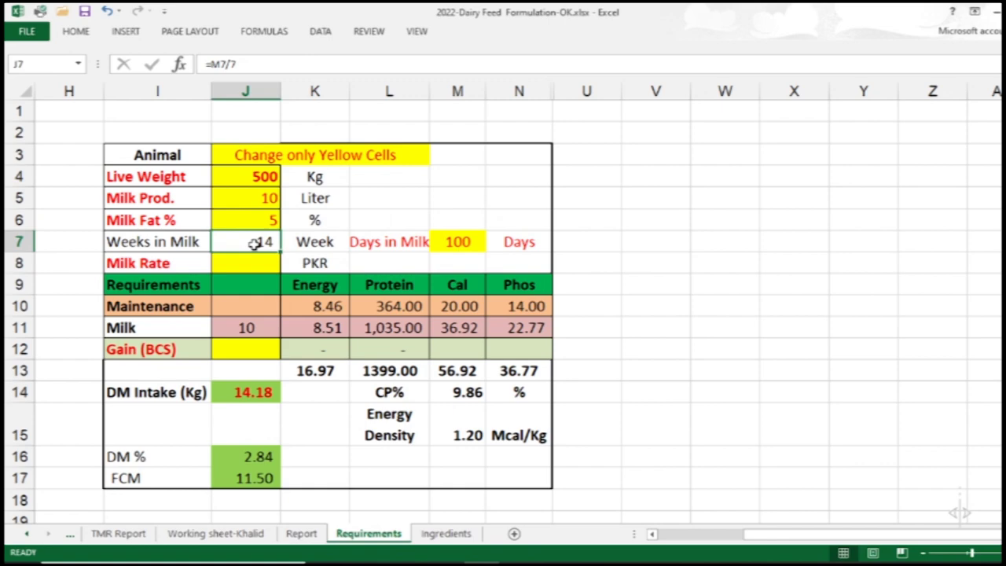
{"action": "left_click", "coordinate": [245, 266]}
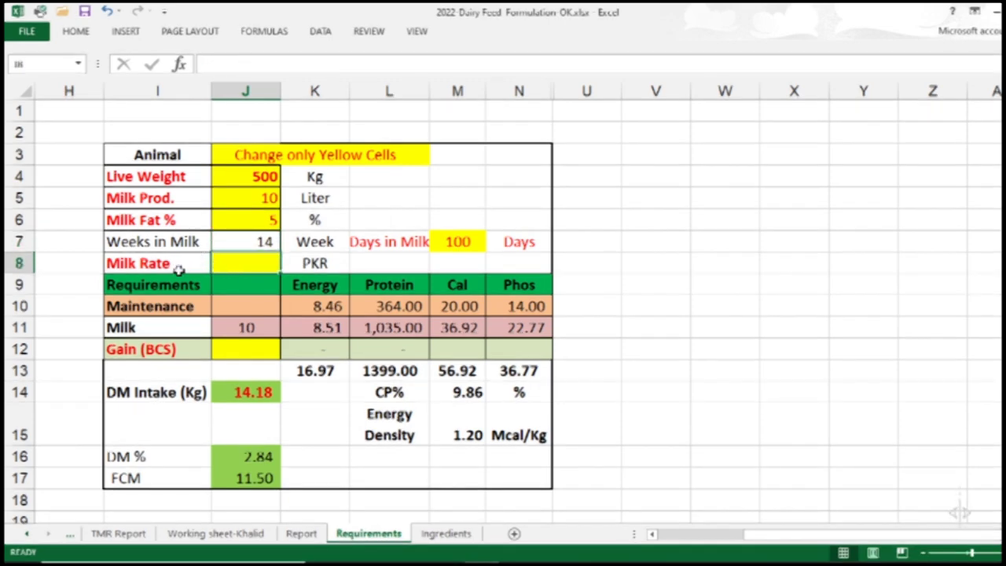
{"action": "type", "text": "105"}
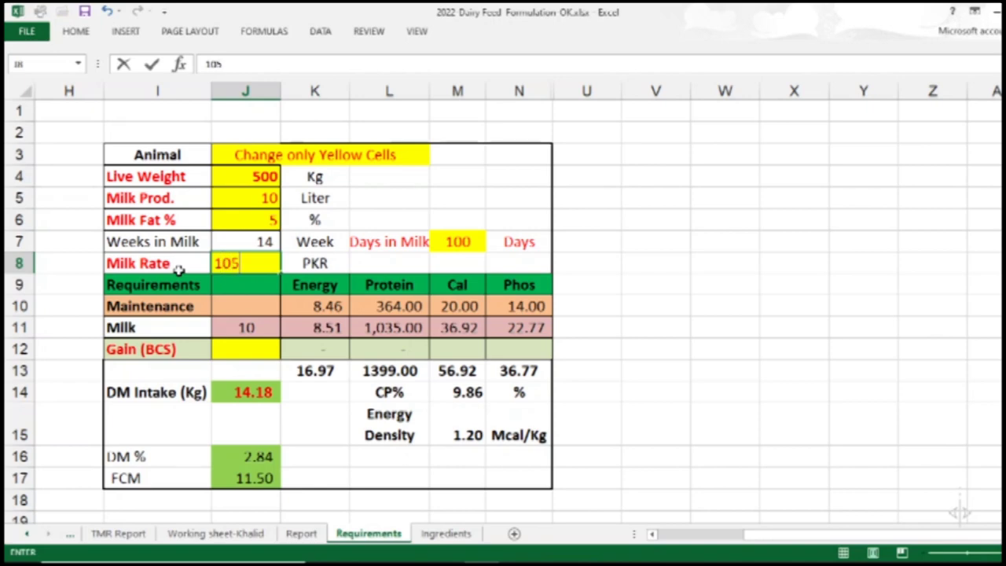
{"action": "left_click", "coordinate": [236, 279]}
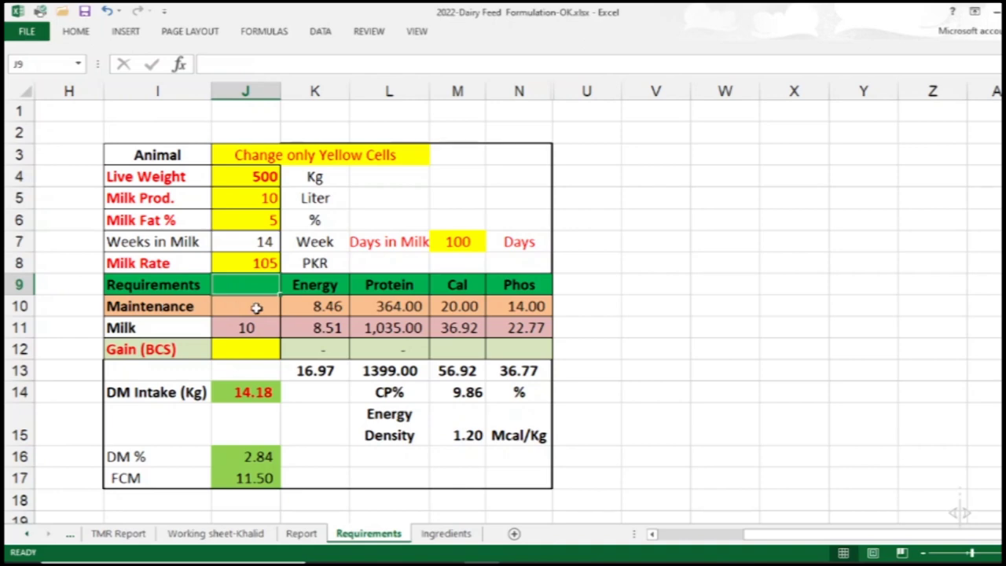
{"action": "left_click", "coordinate": [303, 308]}
{"action": "left_click", "coordinate": [403, 305]}
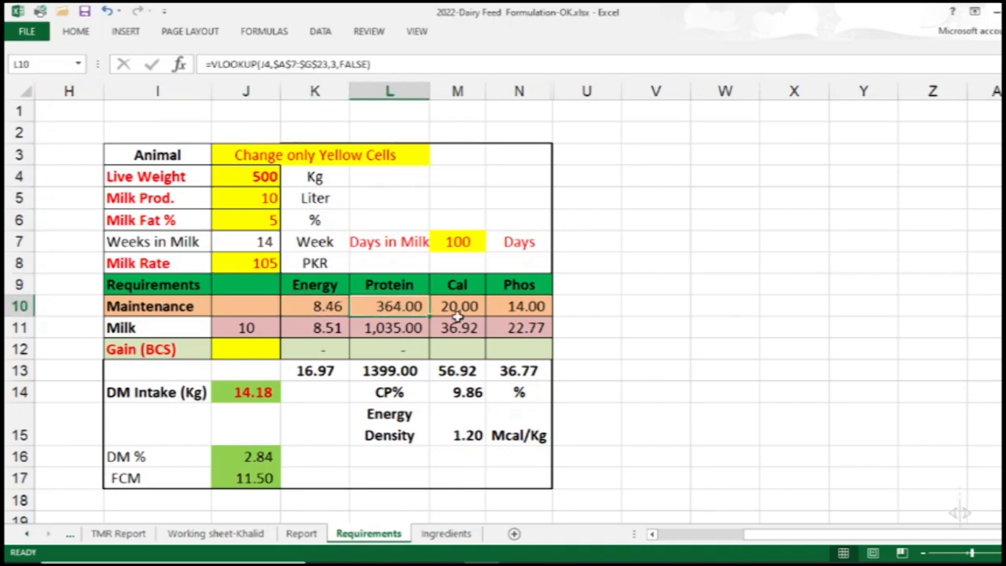
{"action": "left_click", "coordinate": [462, 311]}
{"action": "left_click", "coordinate": [540, 306]}
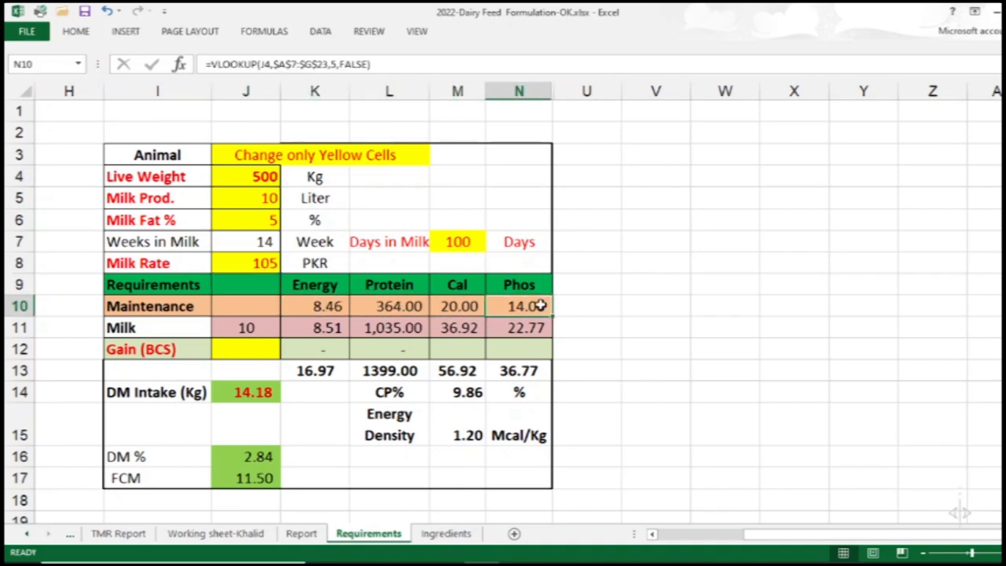
{"action": "left_click", "coordinate": [150, 329]}
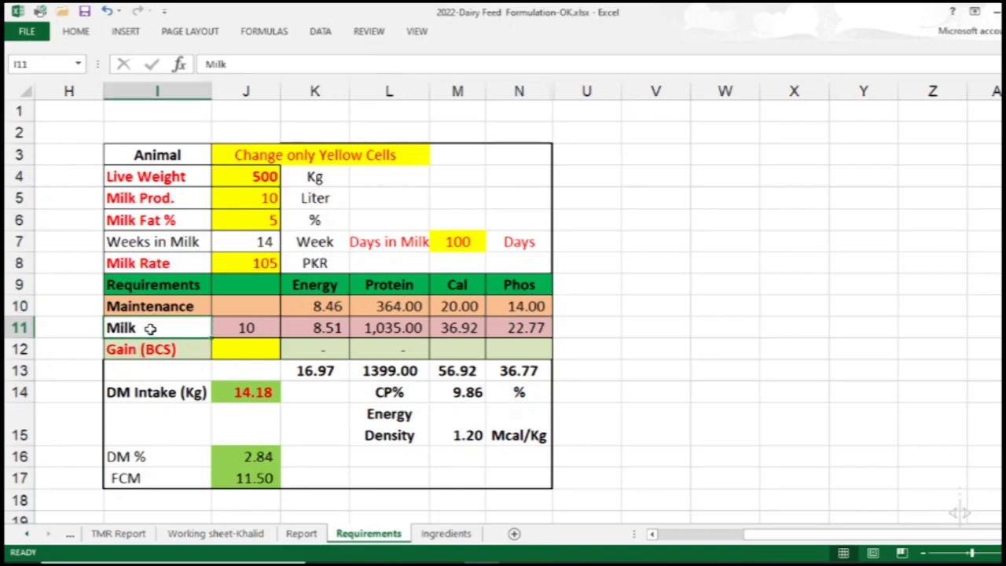
{"action": "left_click", "coordinate": [269, 198]}
{"action": "left_click", "coordinate": [240, 326]}
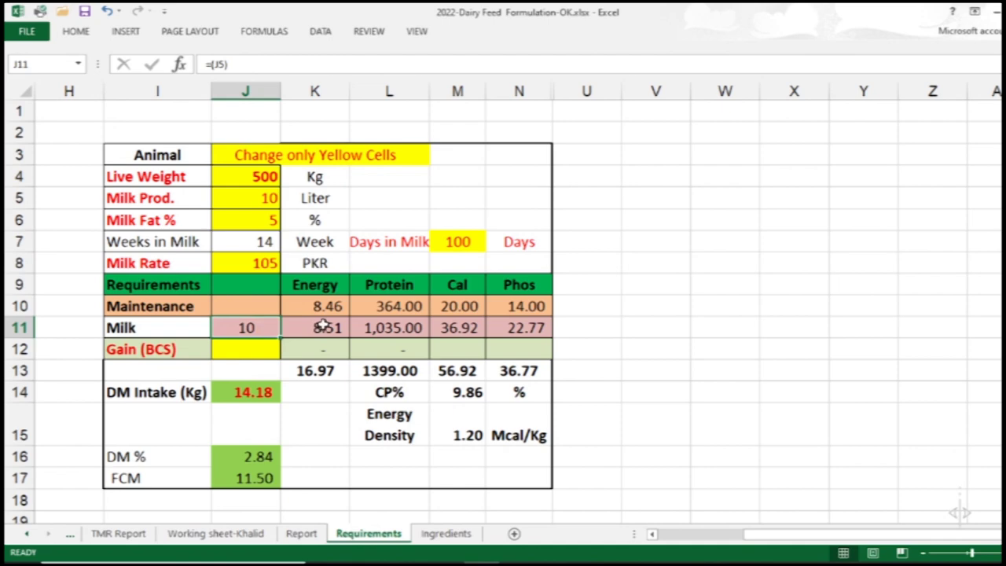
{"action": "left_click", "coordinate": [318, 327]}
{"action": "left_click", "coordinate": [406, 331]}
{"action": "left_click", "coordinate": [449, 328]}
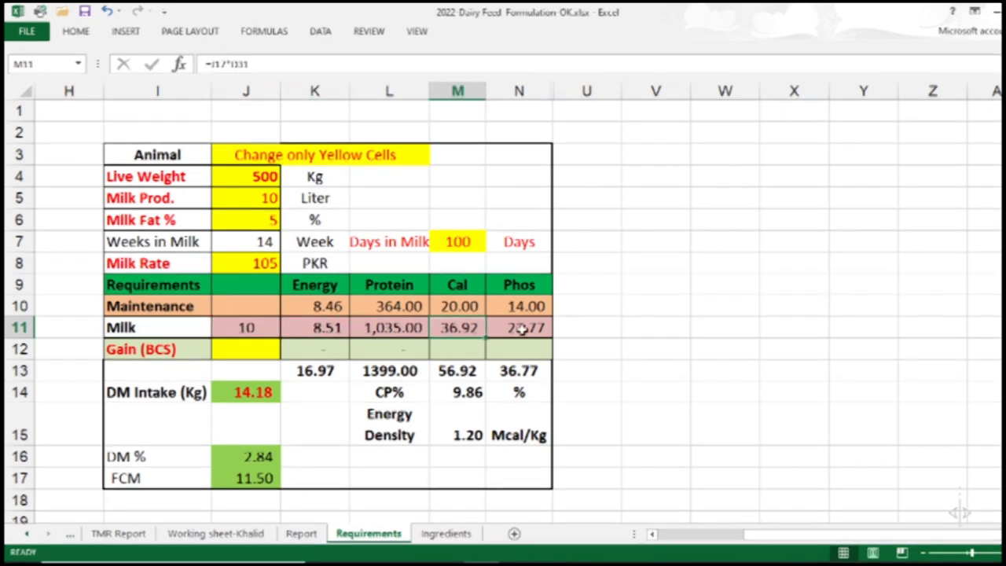
{"action": "left_click", "coordinate": [516, 328]}
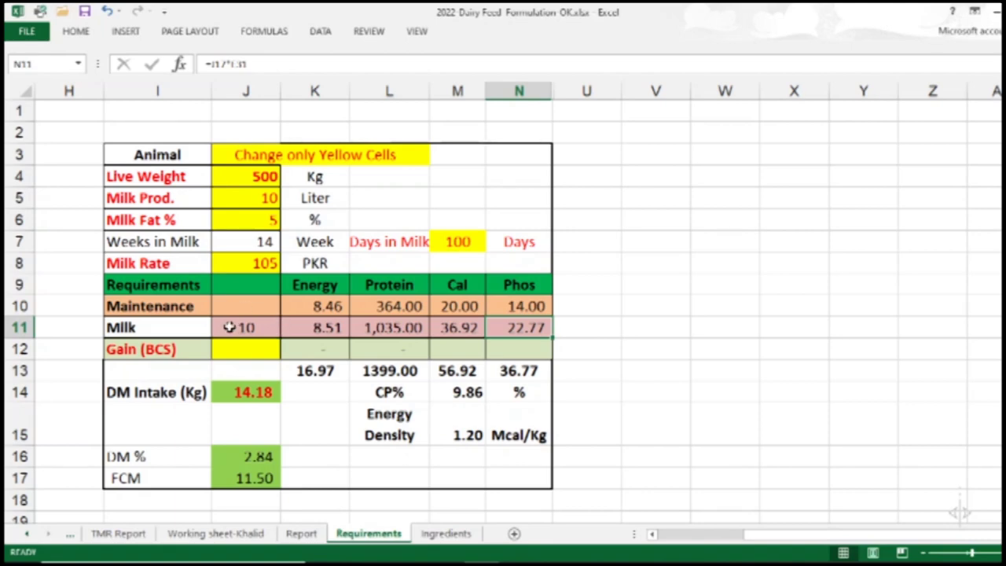
{"action": "left_click", "coordinate": [245, 222]}
{"action": "type", "text": "4"}
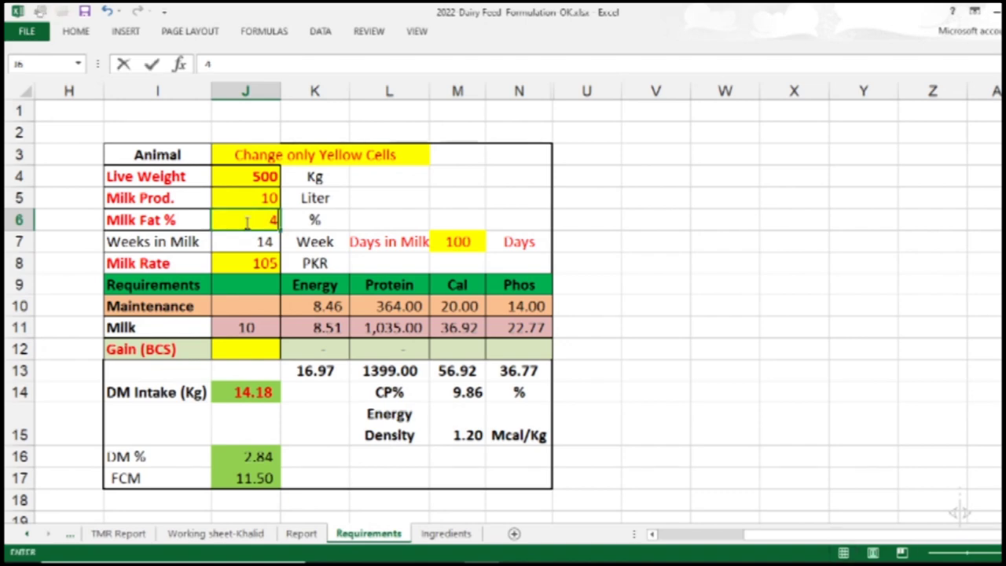
{"action": "key", "text": "Return"}
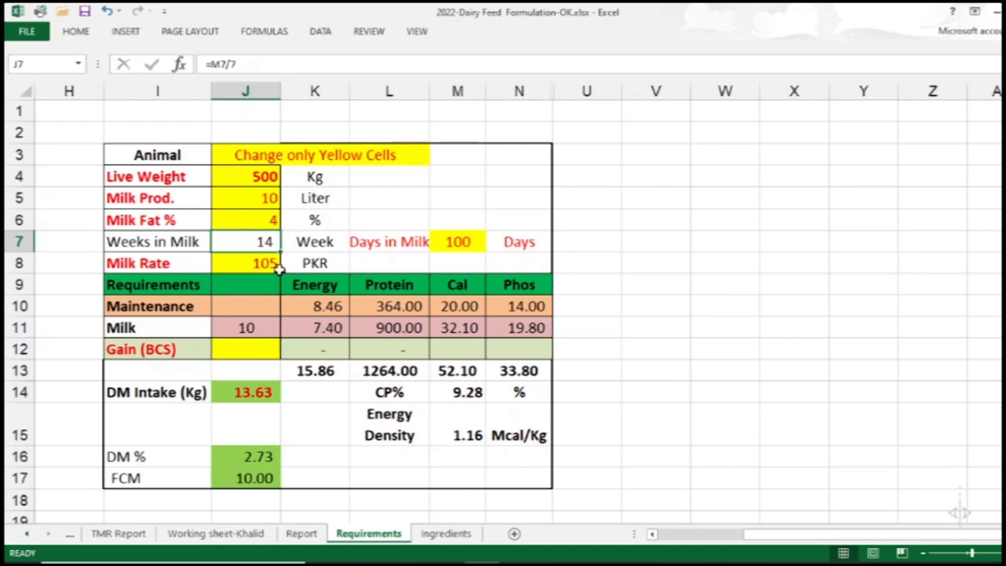
{"action": "left_click", "coordinate": [251, 219]}
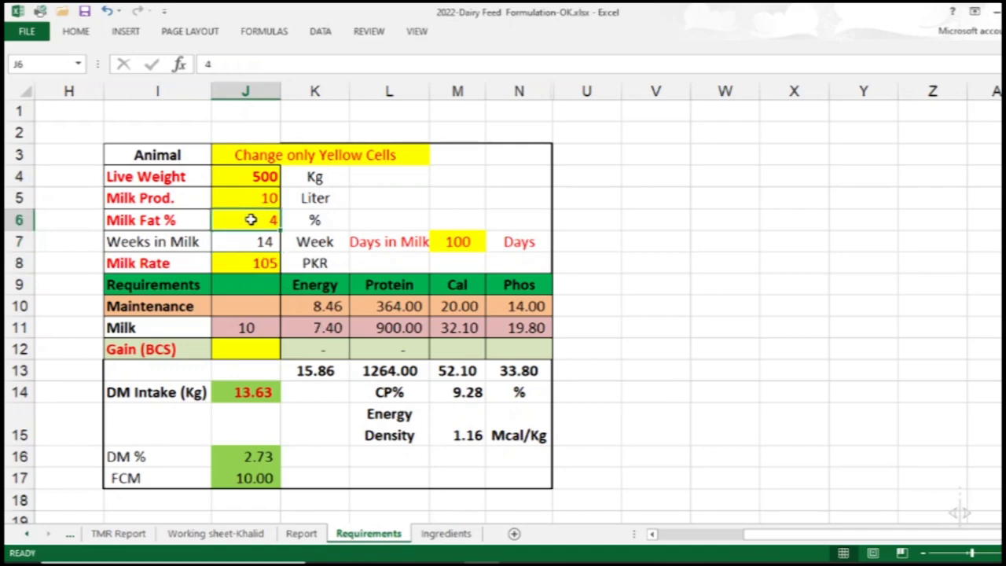
{"action": "type", "text": "5"}
{"action": "key", "text": "Return"}
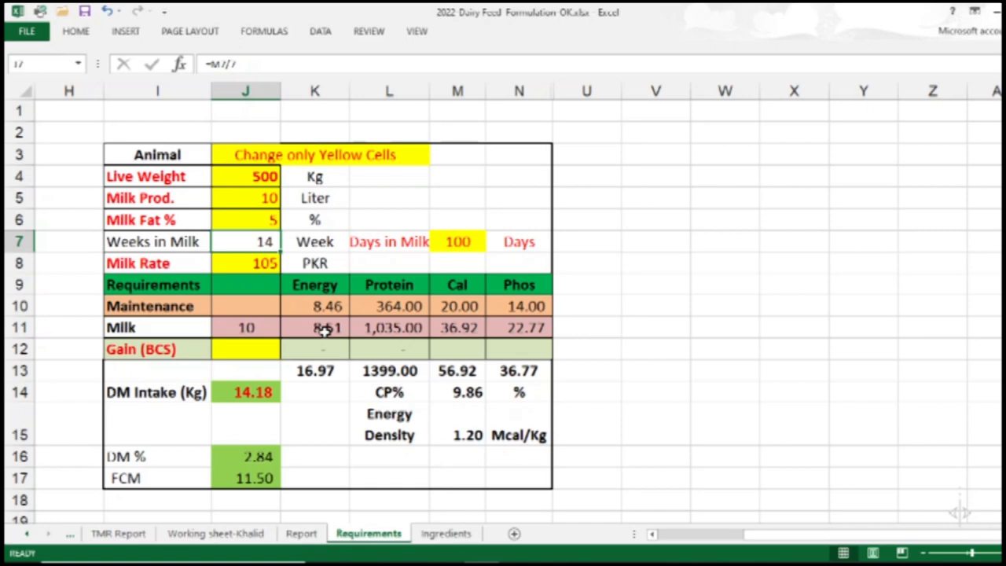
{"action": "left_click", "coordinate": [246, 329]}
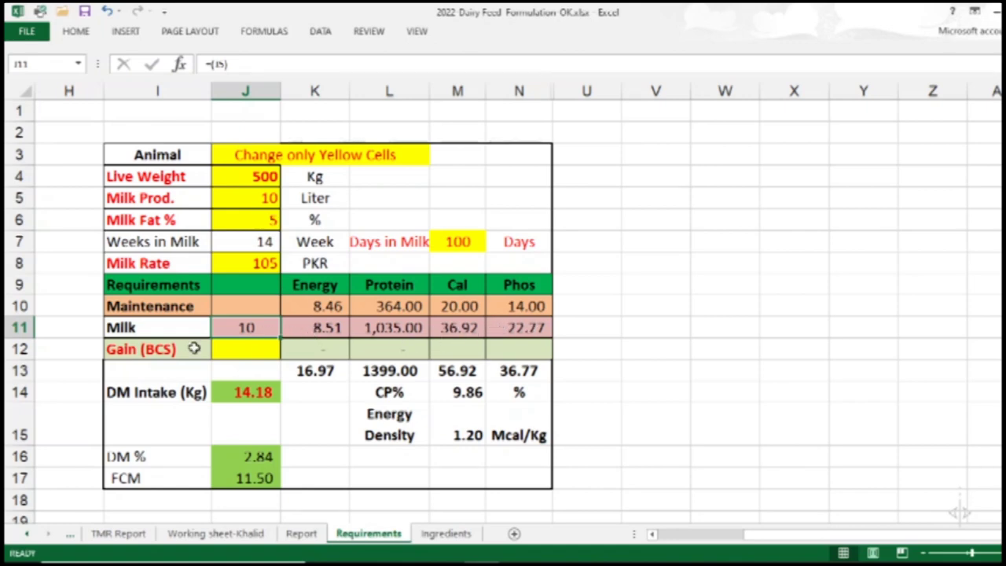
{"action": "left_click", "coordinate": [243, 348]}
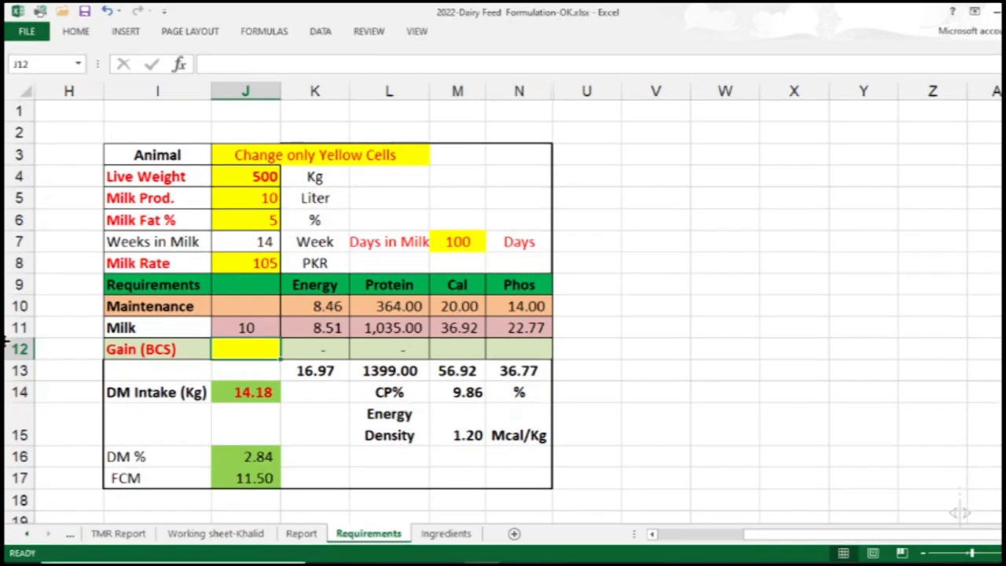
Try Gain (BCS) values of 0.25 and then -0.25 in J12
{"action": "type", "text": ".25"}
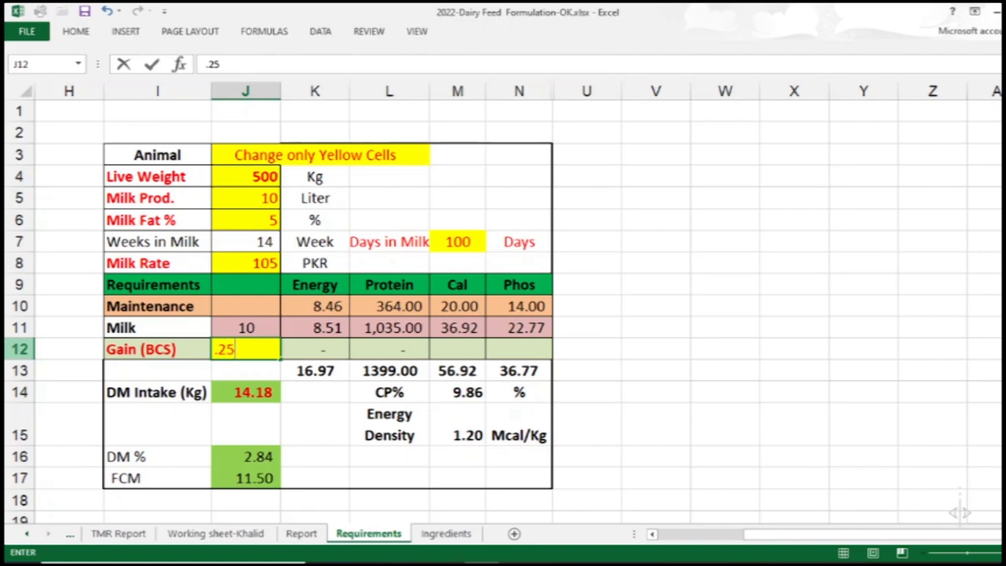
{"action": "key", "text": "Return"}
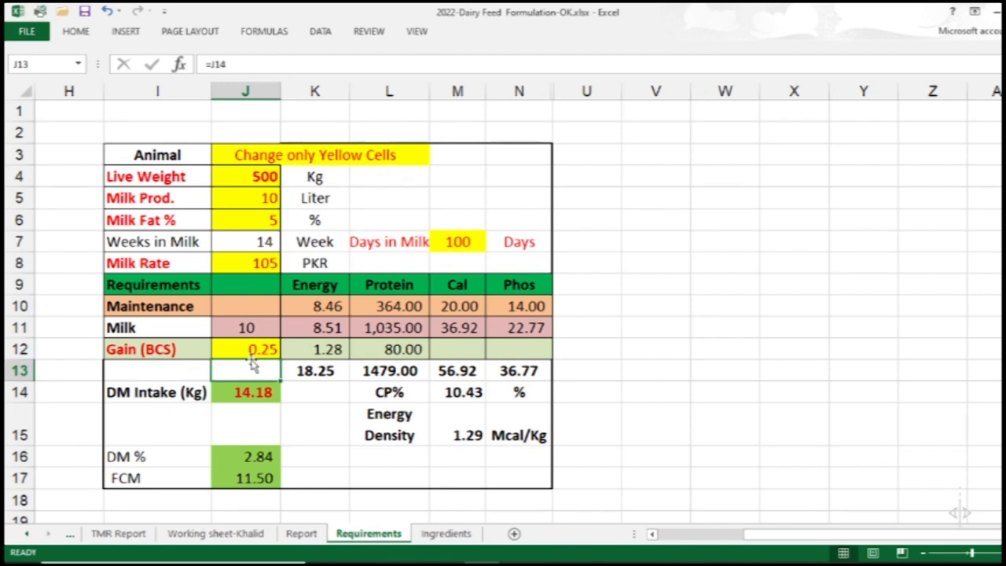
{"action": "left_click", "coordinate": [245, 349]}
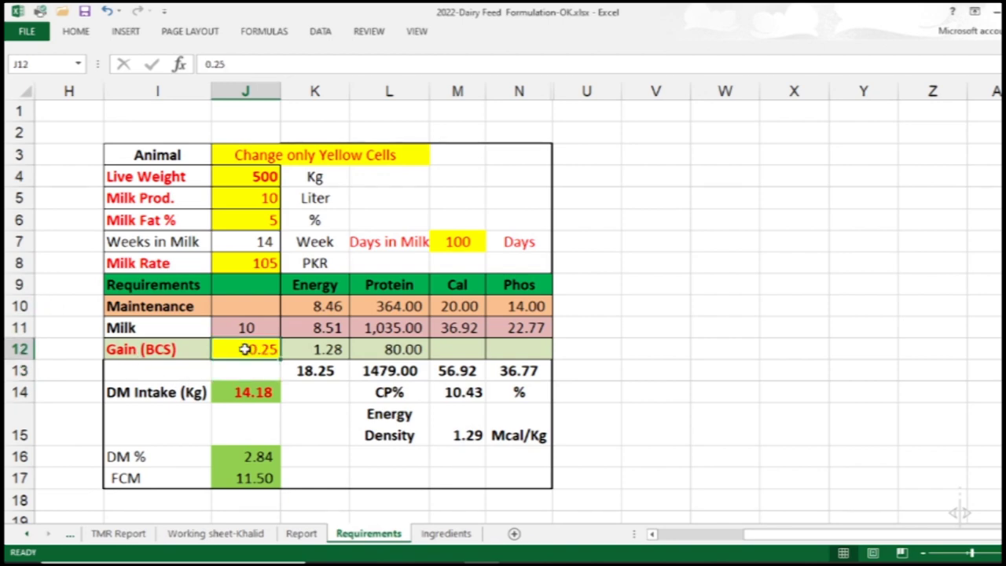
{"action": "type", "text": "-0.25"}
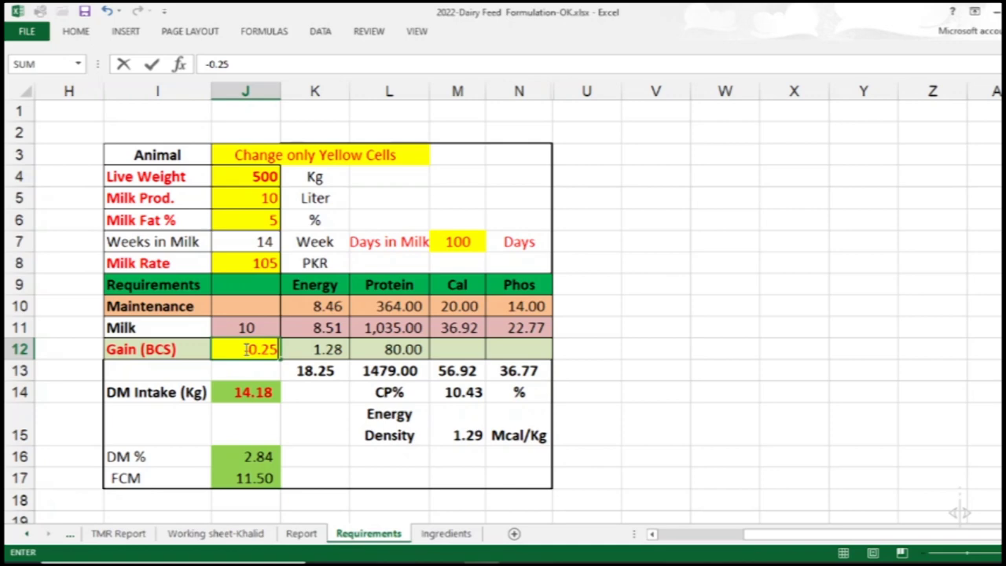
{"action": "key", "text": "Return"}
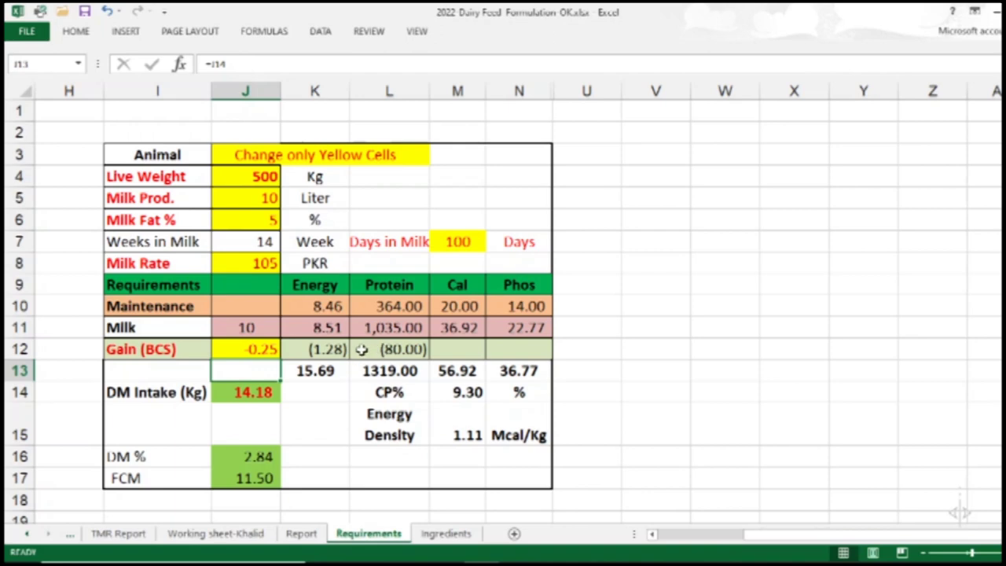
Set Gain (BCS) to 0.5, correcting an accidental 500 back to 0.5
{"action": "left_click", "coordinate": [258, 350]}
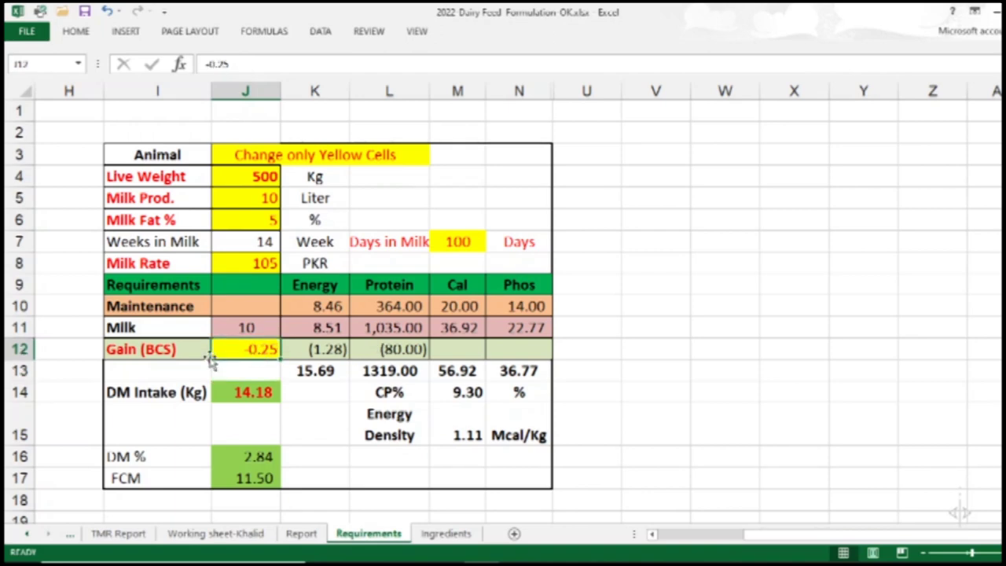
{"action": "type", "text": ".5"}
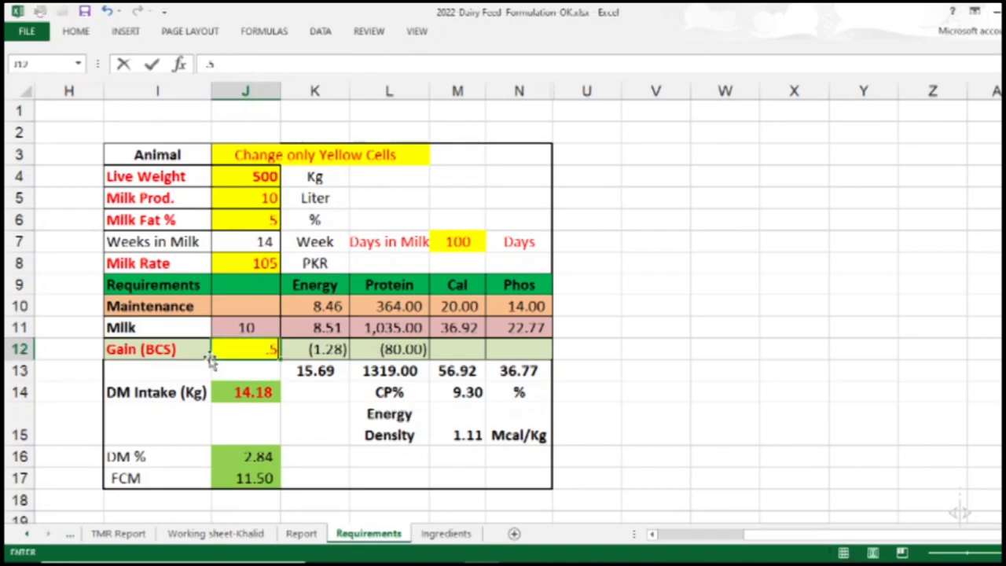
{"action": "key", "text": "Return"}
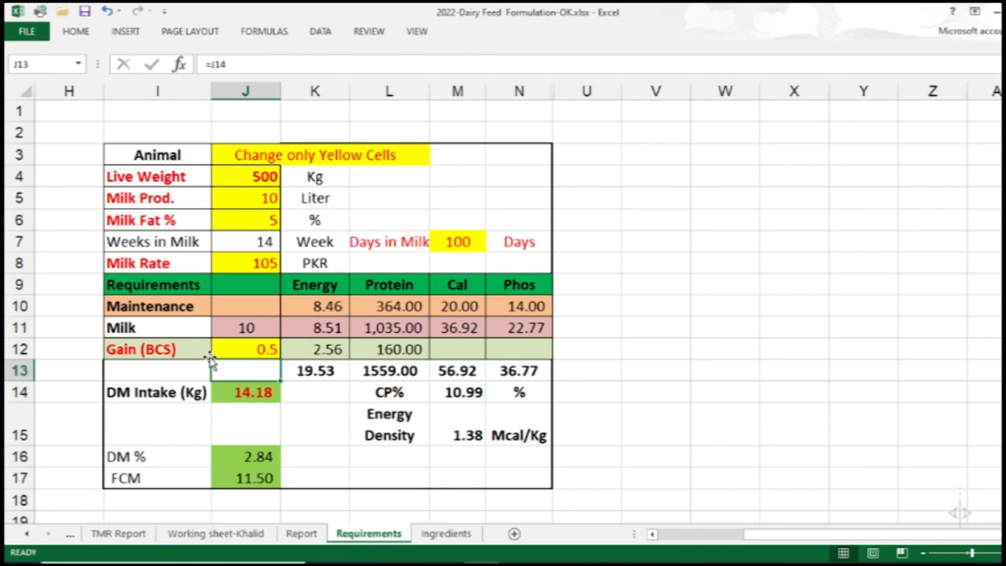
{"action": "left_click", "coordinate": [239, 350]}
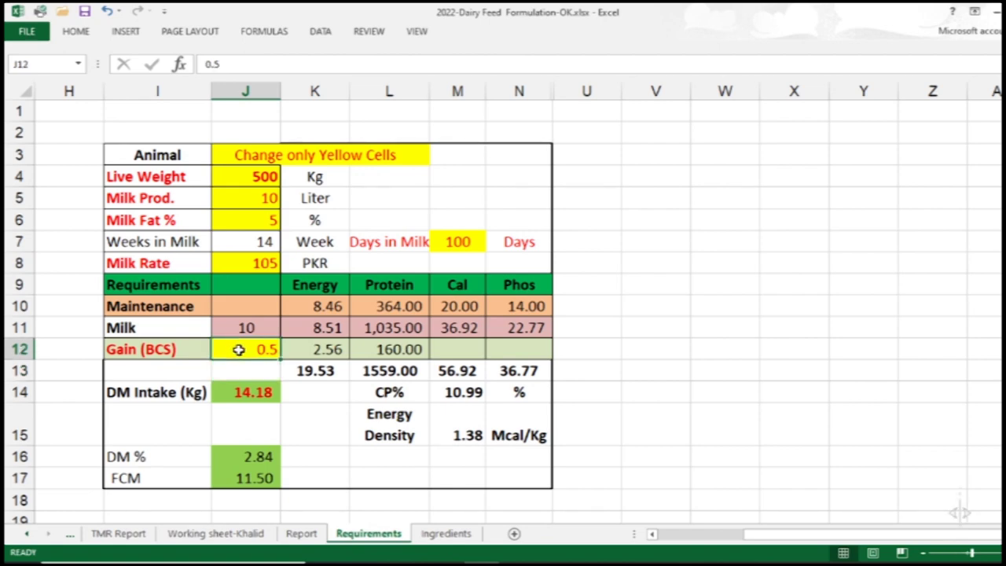
{"action": "type", "text": "500"}
{"action": "key", "text": "Return"}
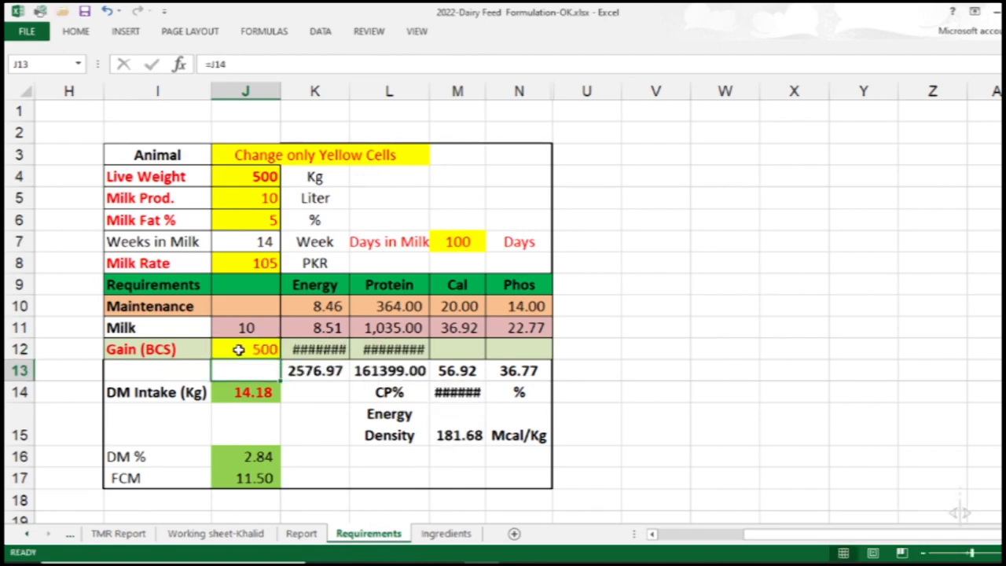
{"action": "left_click", "coordinate": [239, 350]}
{"action": "type", "text": "0.5"}
{"action": "key", "text": "Return"}
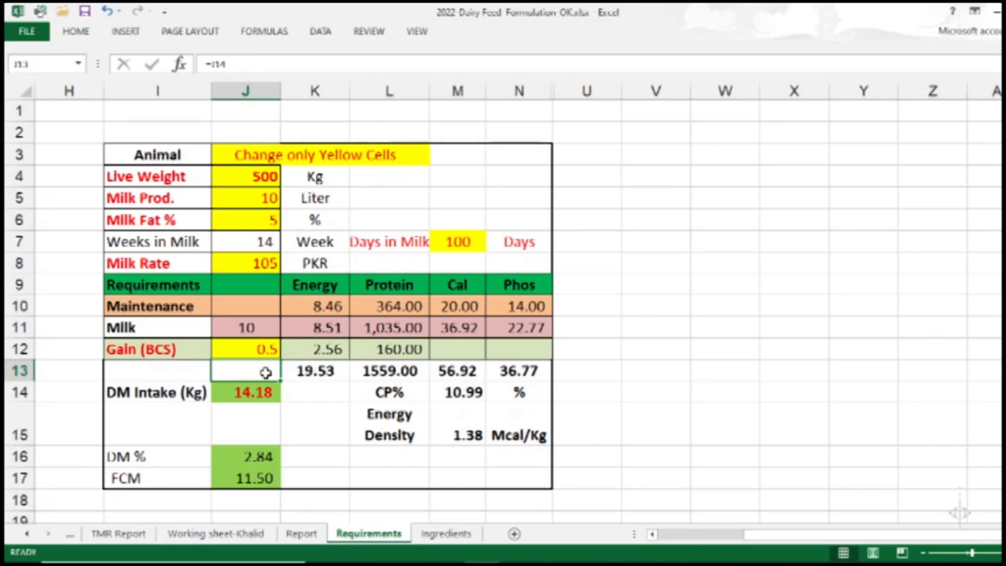
Type 'total req.' in I13 and select the totals row I13:N13
{"action": "left_click", "coordinate": [152, 366]}
{"action": "type", "text": "tota;"}
{"action": "key", "text": "BackSpace"}
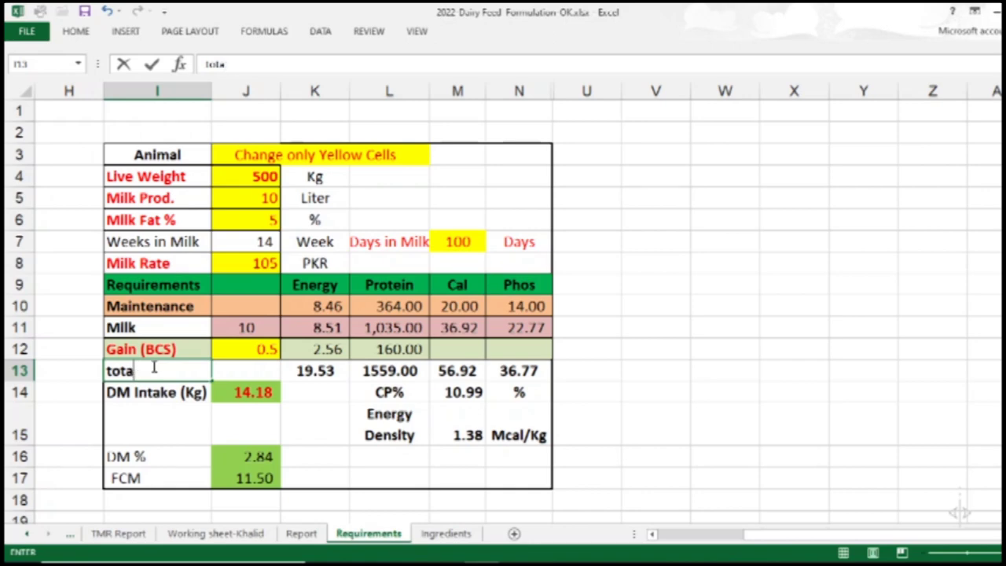
{"action": "type", "text": "l req"}
{"action": "type", "text": "."}
{"action": "key", "text": "Return"}
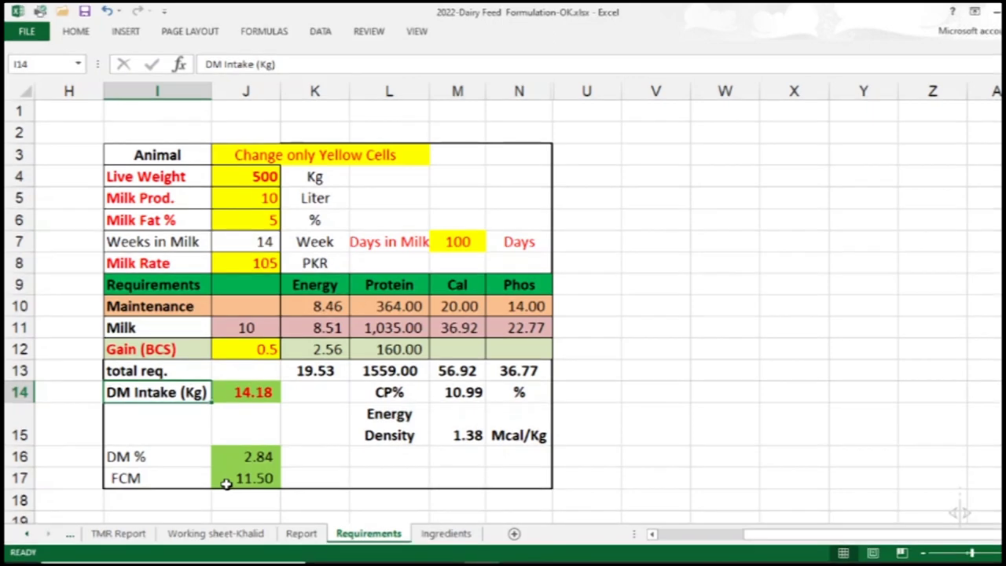
{"action": "left_click", "coordinate": [166, 367]}
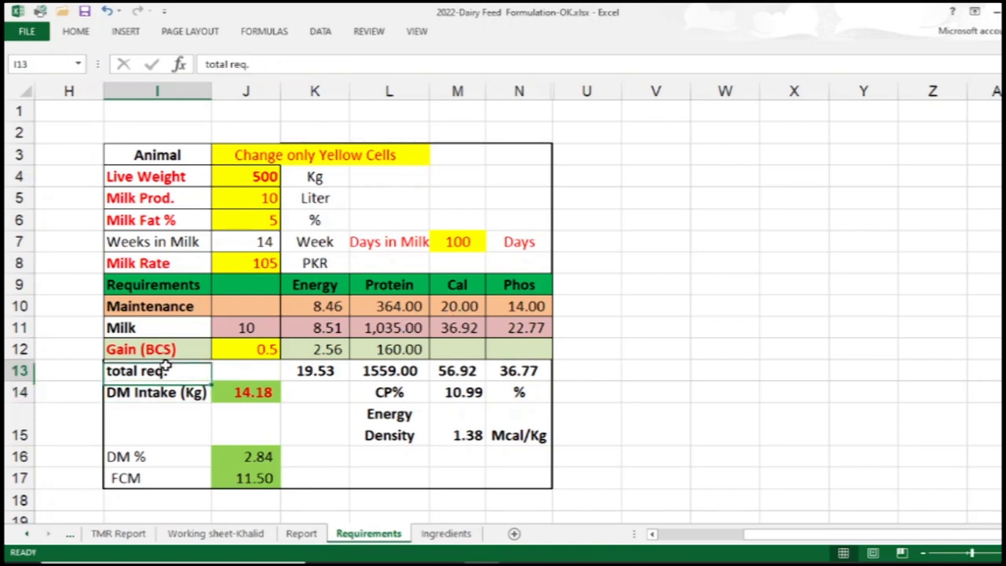
{"action": "left_click_drag", "start_coordinate": [166, 366], "coordinate": [517, 370]}
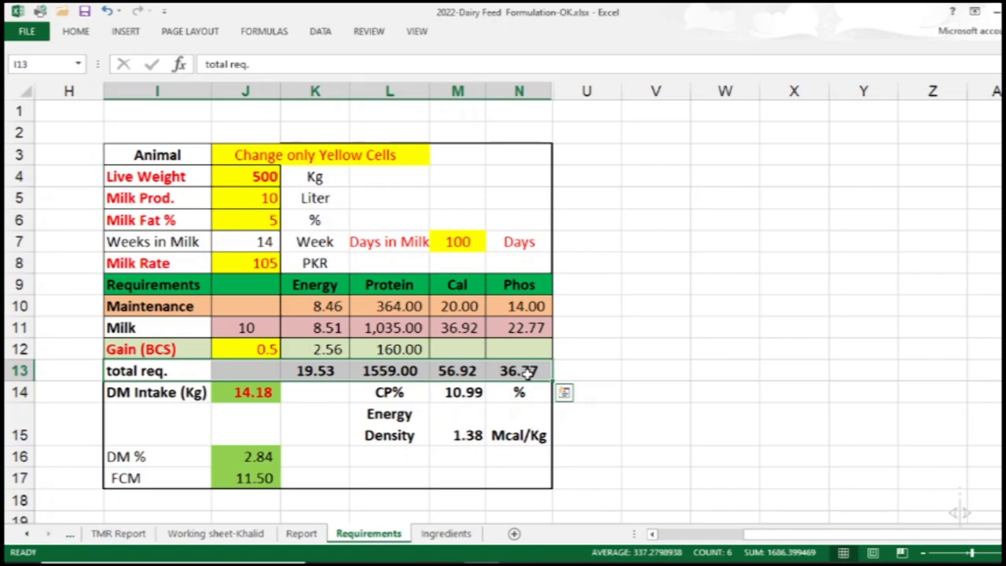
{"action": "left_click", "coordinate": [334, 396]}
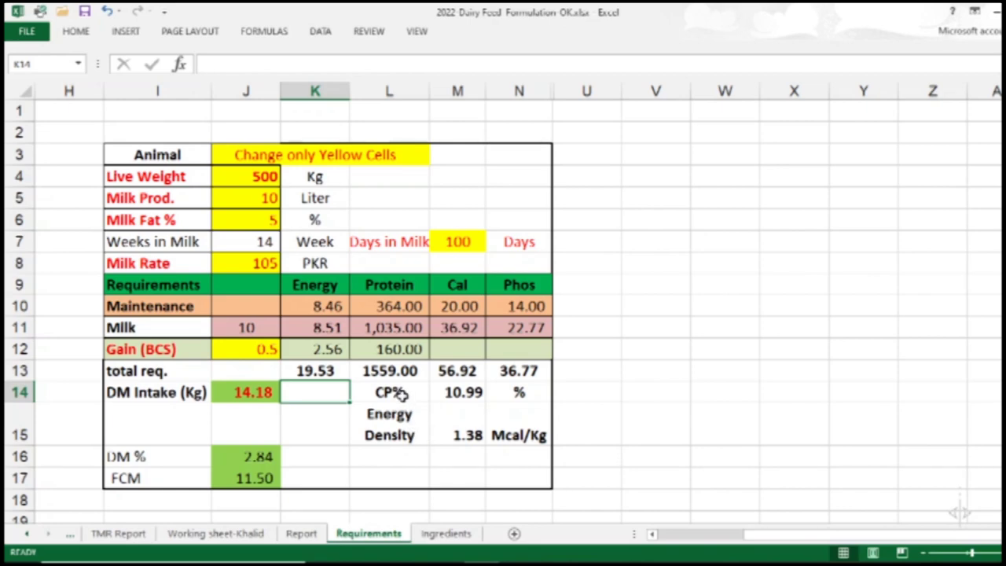
{"action": "left_click", "coordinate": [397, 394]}
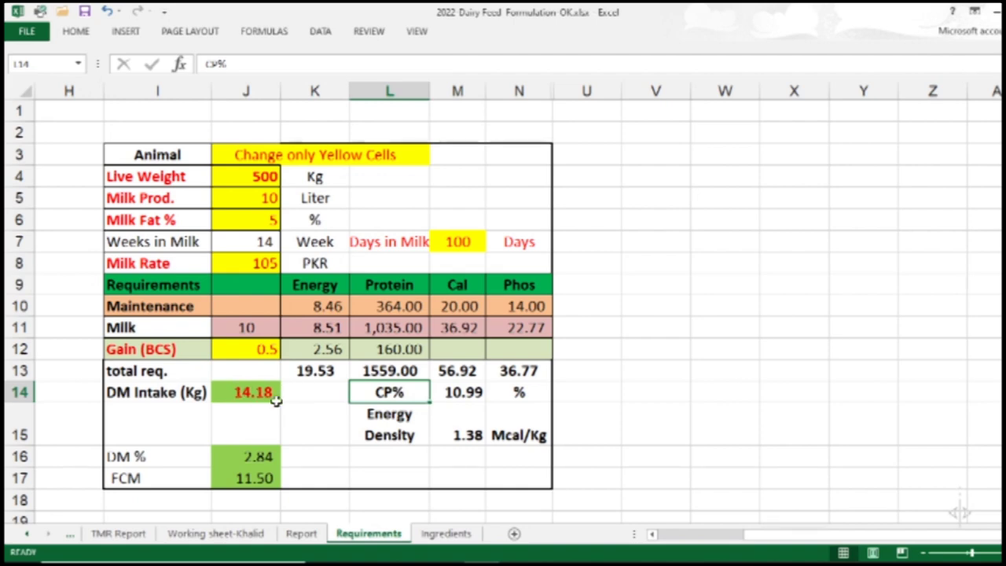
{"action": "left_click", "coordinate": [458, 401]}
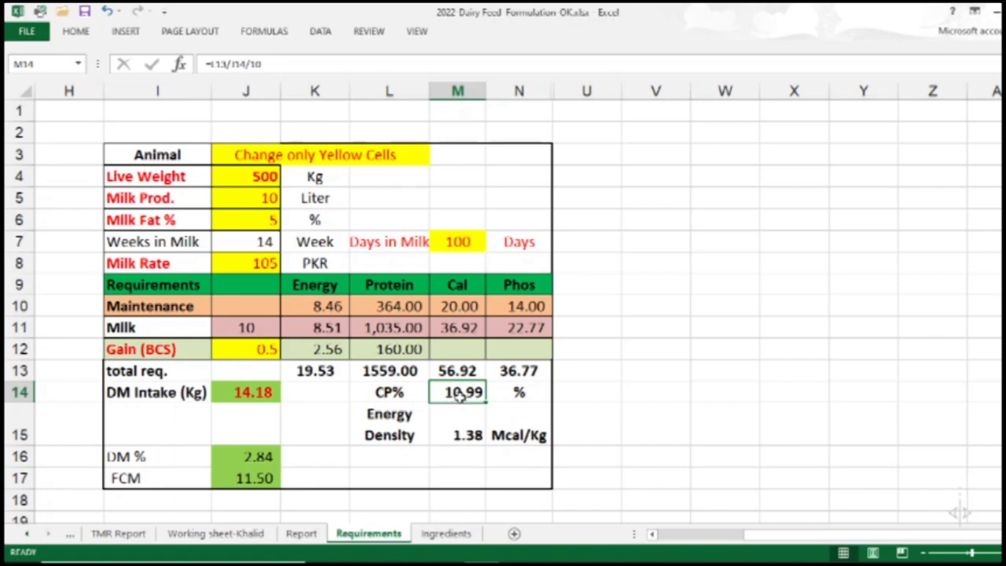
{"action": "left_click", "coordinate": [449, 438]}
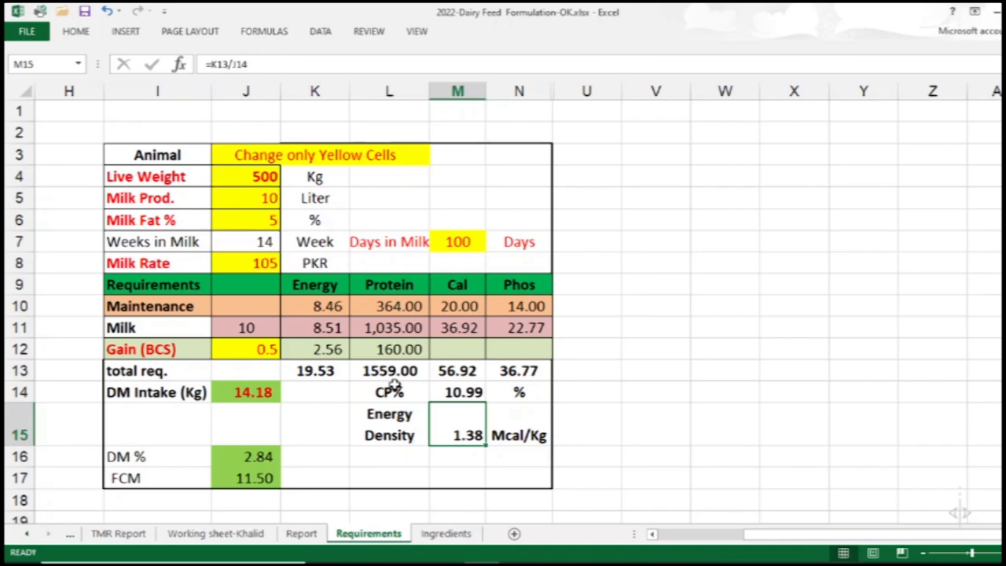
{"action": "left_click_drag", "start_coordinate": [391, 382], "coordinate": [492, 406]}
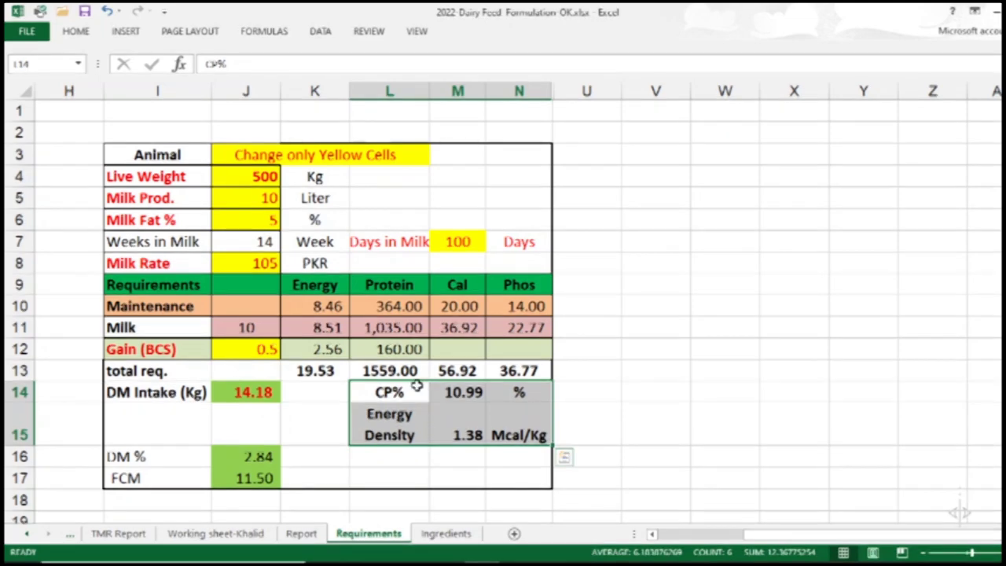
On Working sheet-Khalid, set A3 to Maize (yellow) and clear the first six inclusion amounts
{"action": "left_click", "coordinate": [261, 538]}
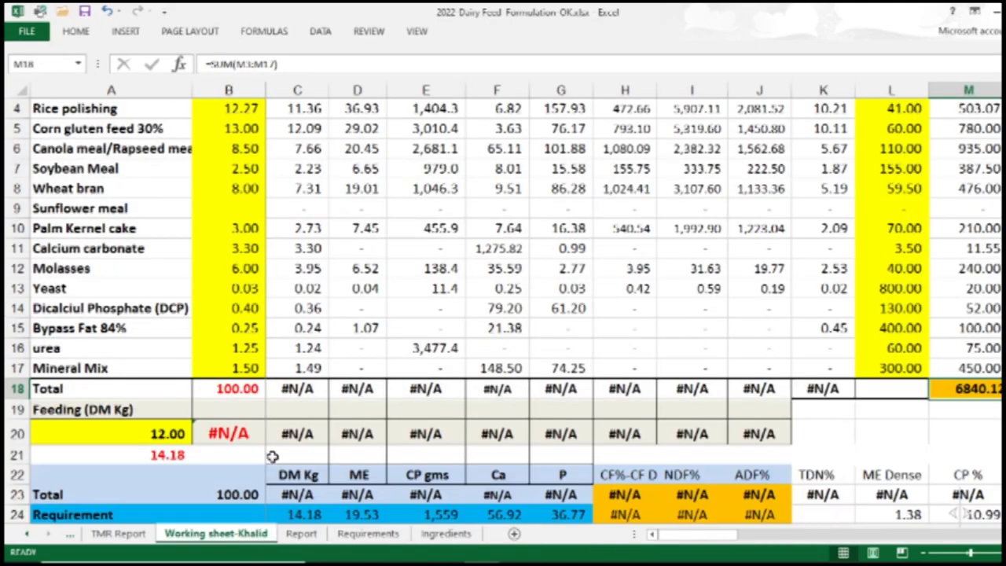
{"action": "scroll", "coordinate": [269, 457], "scroll_direction": "up", "scroll_amount": 1}
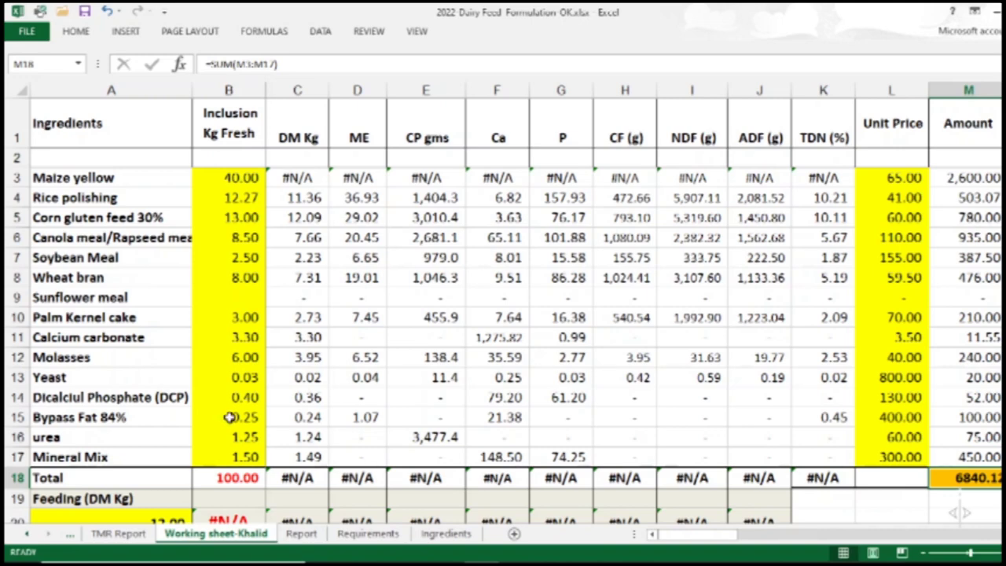
{"action": "left_click", "coordinate": [174, 178]}
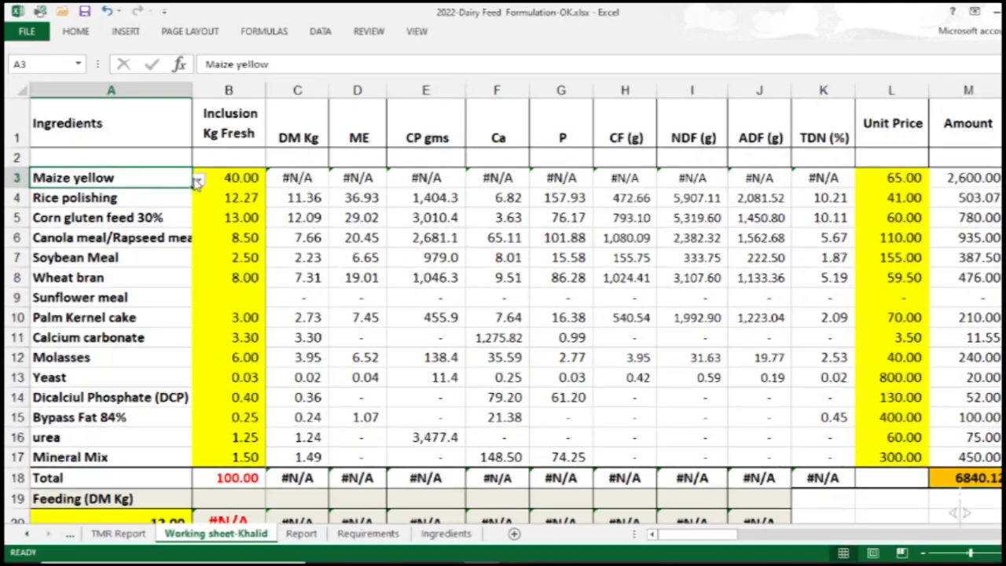
{"action": "left_click", "coordinate": [200, 181]}
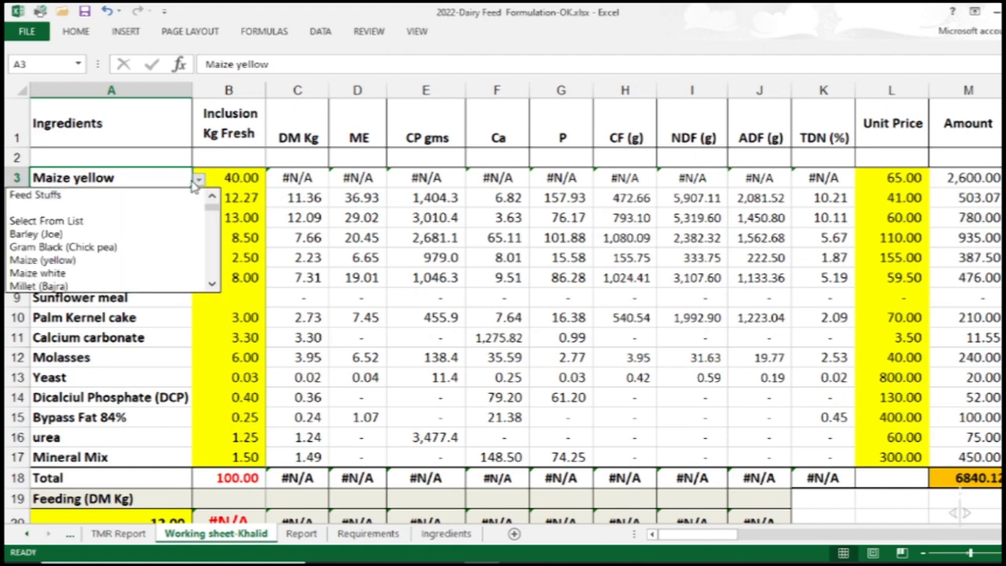
{"action": "left_click", "coordinate": [150, 261]}
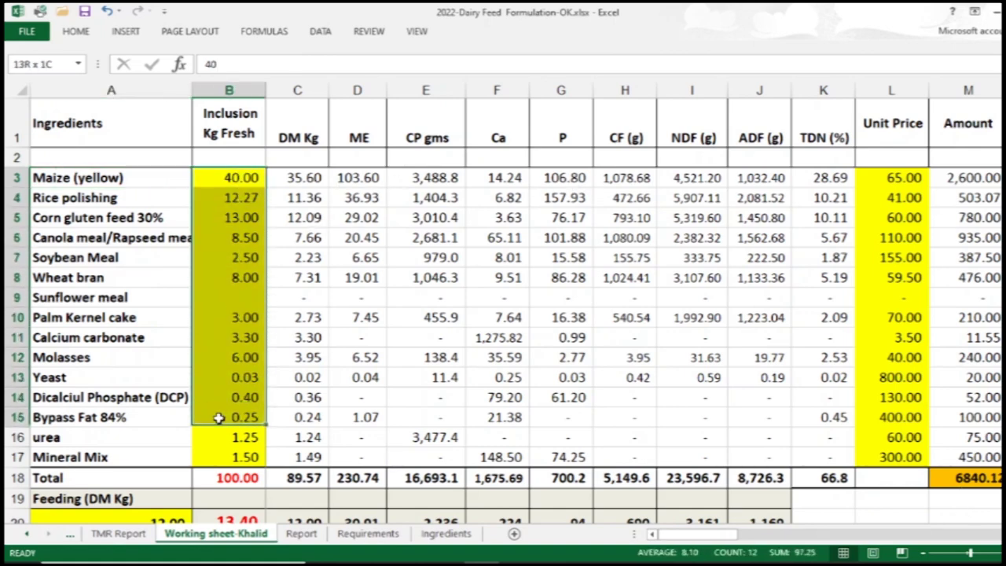
{"action": "mouse_move", "coordinate": [232, 268]}
{"action": "left_mouse_down"}
{"action": "mouse_move", "coordinate": [220, 459]}
{"action": "mouse_move", "coordinate": [233, 278]}
{"action": "left_mouse_up"}
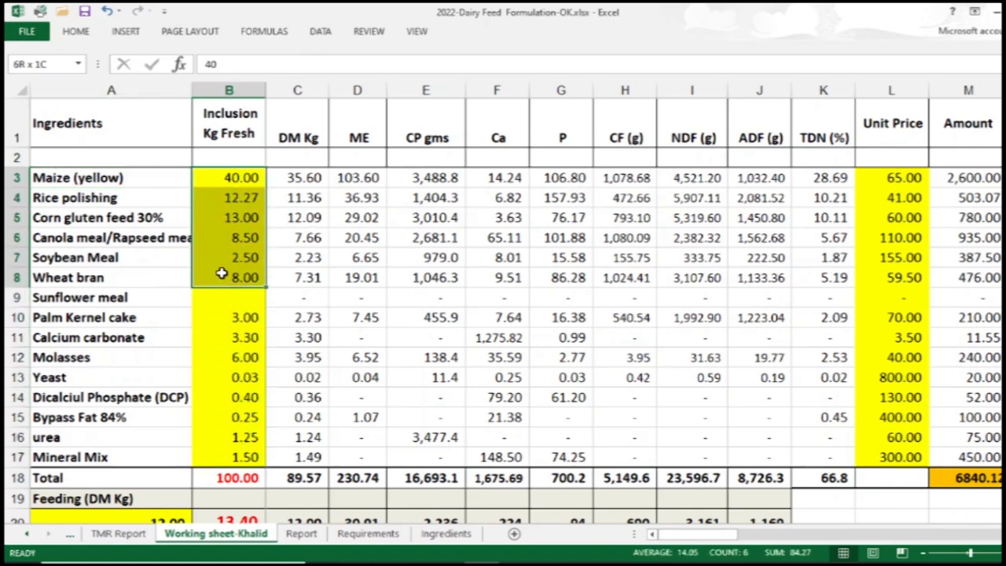
{"action": "key", "text": "Delete"}
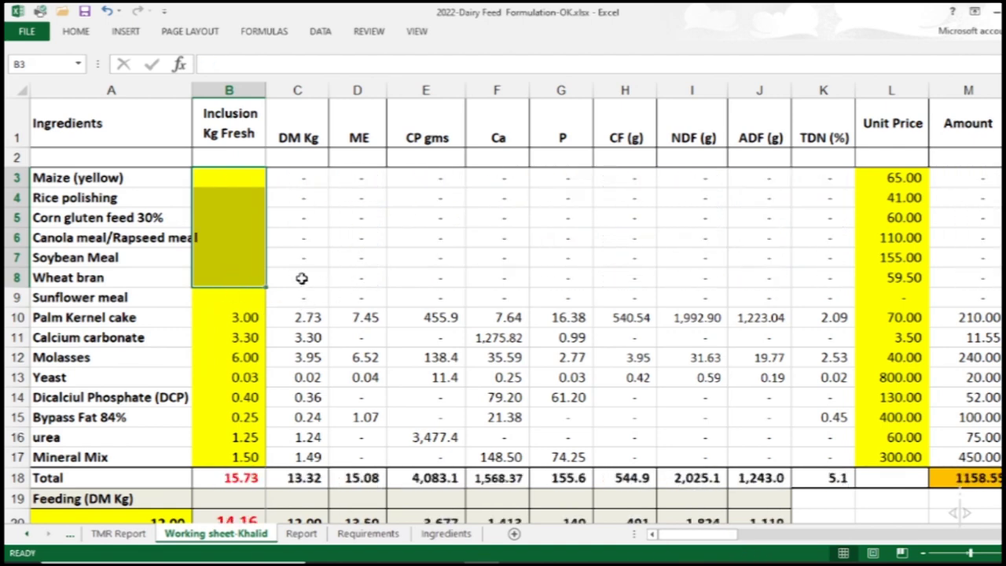
{"action": "left_click", "coordinate": [228, 298]}
Change the first ingredient in A3 to Maize white
{"action": "scroll", "coordinate": [132, 186], "scroll_direction": "down", "scroll_amount": 1}
{"action": "scroll", "coordinate": [126, 185], "scroll_direction": "up", "scroll_amount": 1}
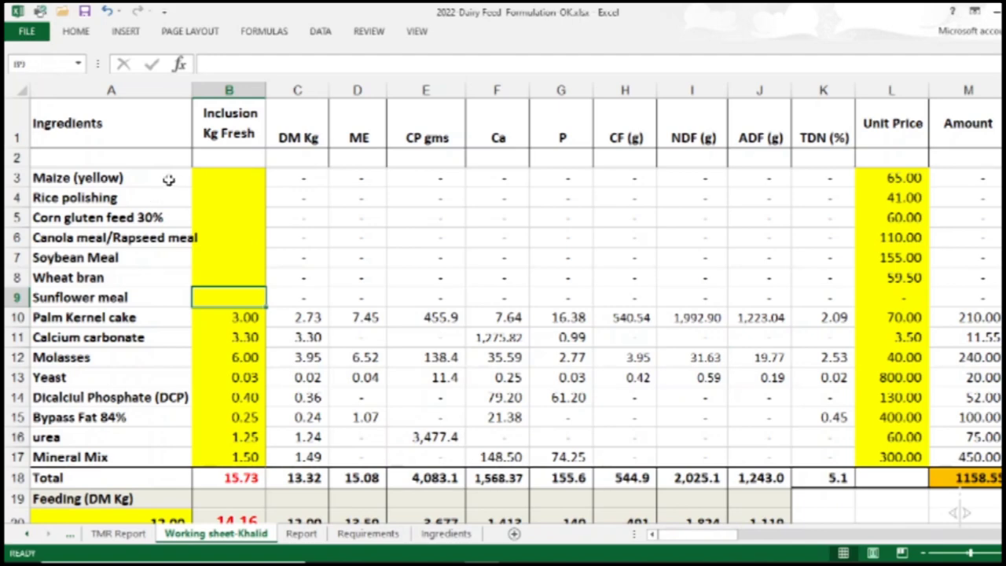
{"action": "left_click", "coordinate": [168, 179]}
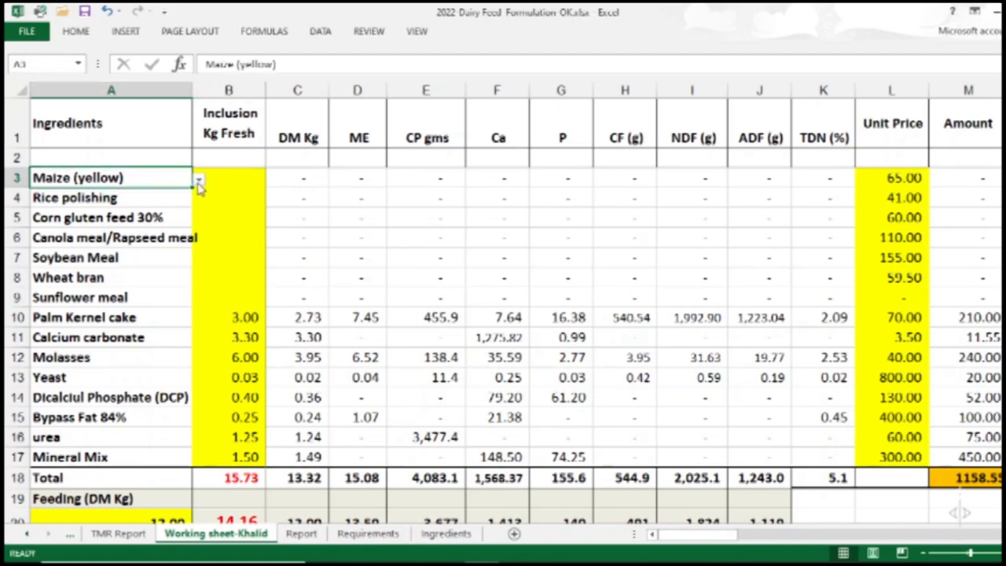
{"action": "left_click", "coordinate": [198, 181]}
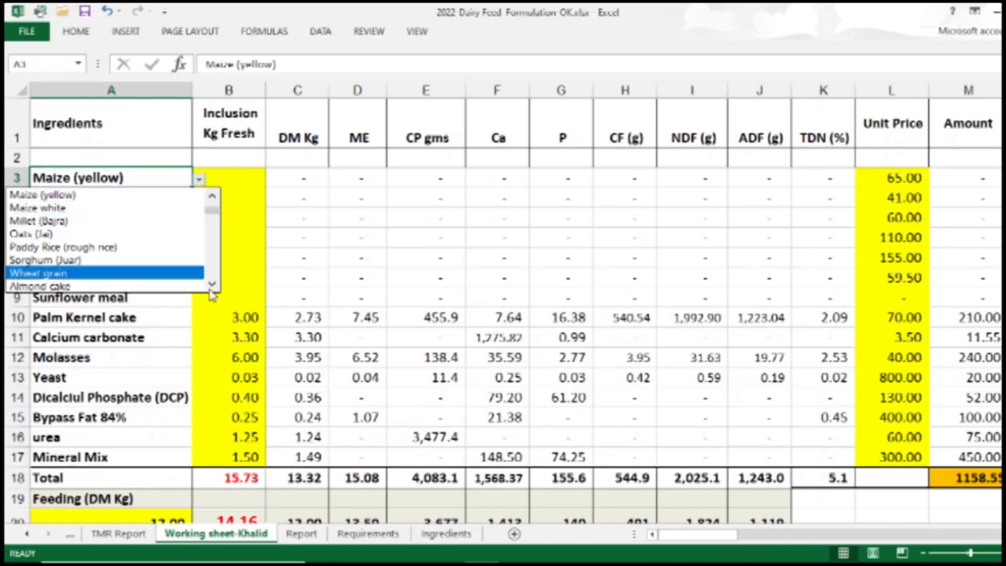
{"action": "left_click", "coordinate": [78, 209]}
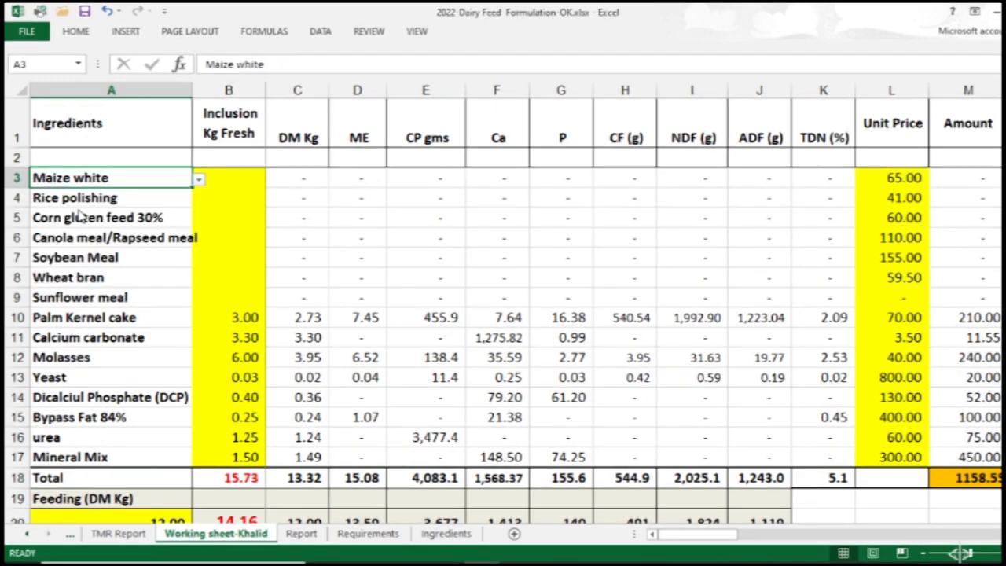
Set row 6's ingredient to Corn gluten feed 30%, replacing a brief Caster seed cake choice
{"action": "left_click", "coordinate": [120, 198]}
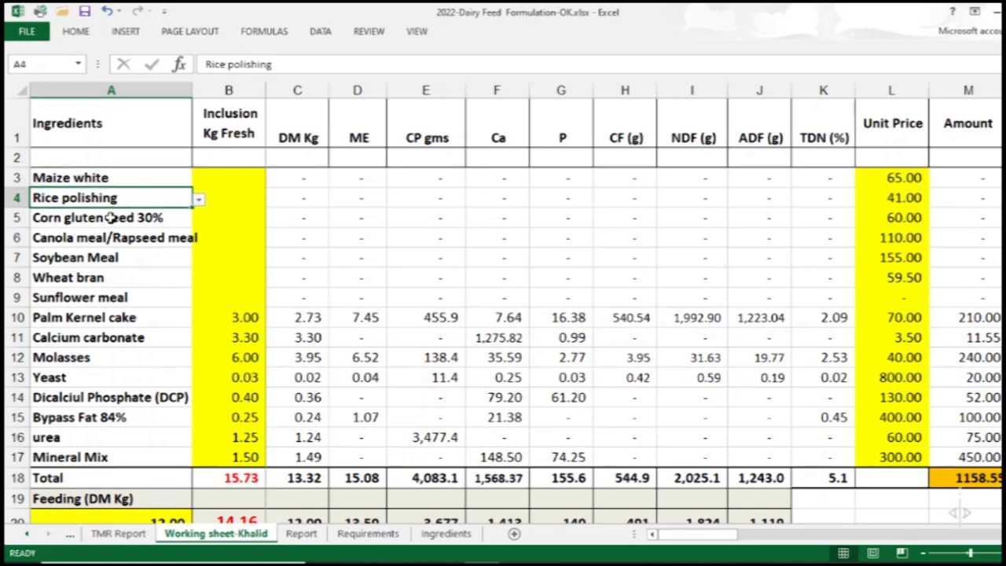
{"action": "left_click", "coordinate": [185, 239]}
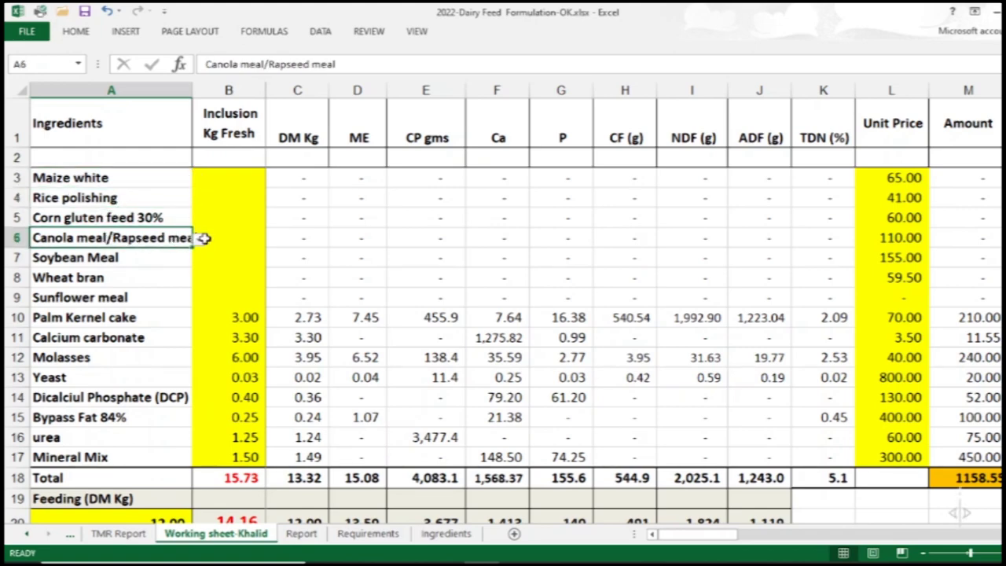
{"action": "left_click", "coordinate": [200, 238]}
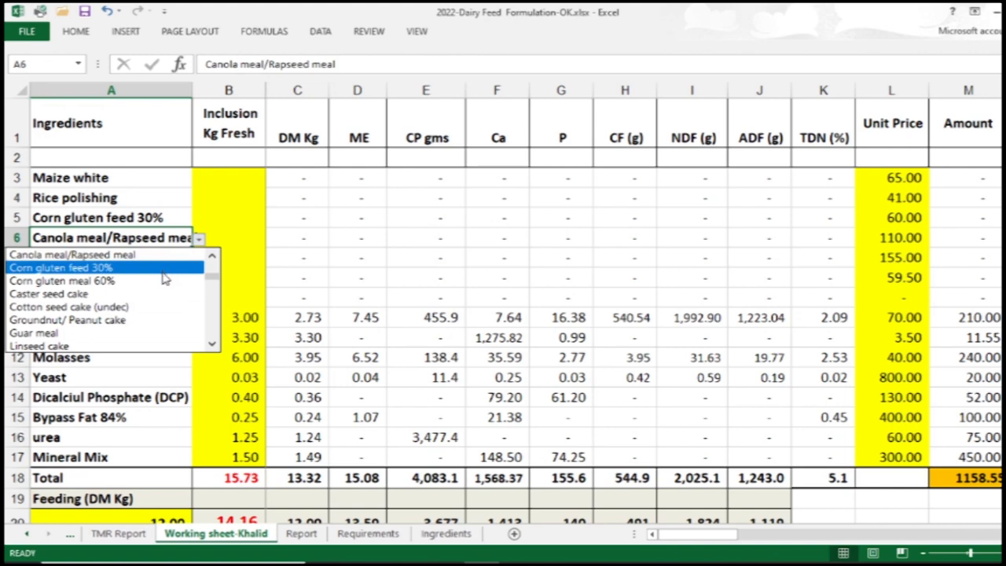
{"action": "left_click", "coordinate": [103, 294]}
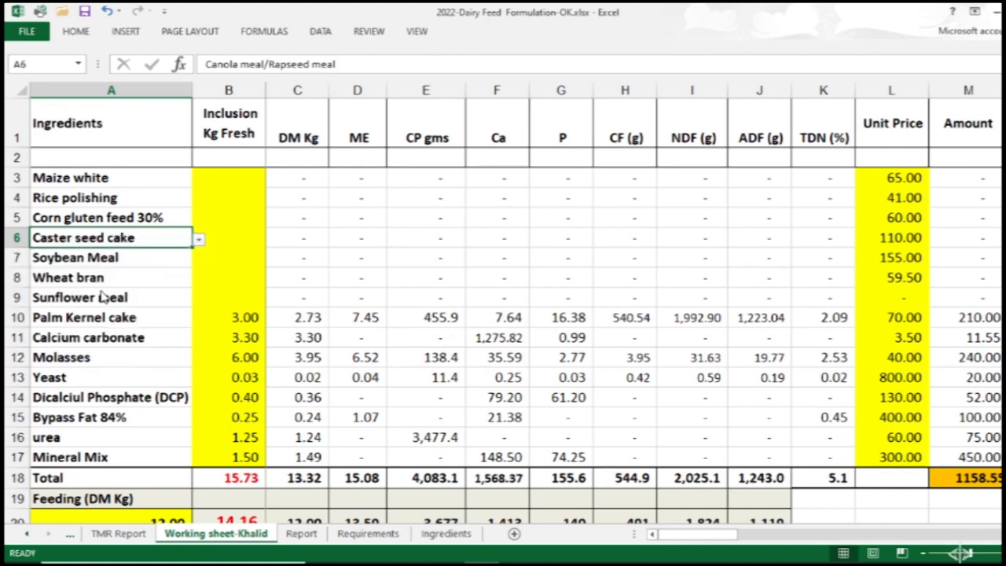
{"action": "left_click", "coordinate": [200, 244]}
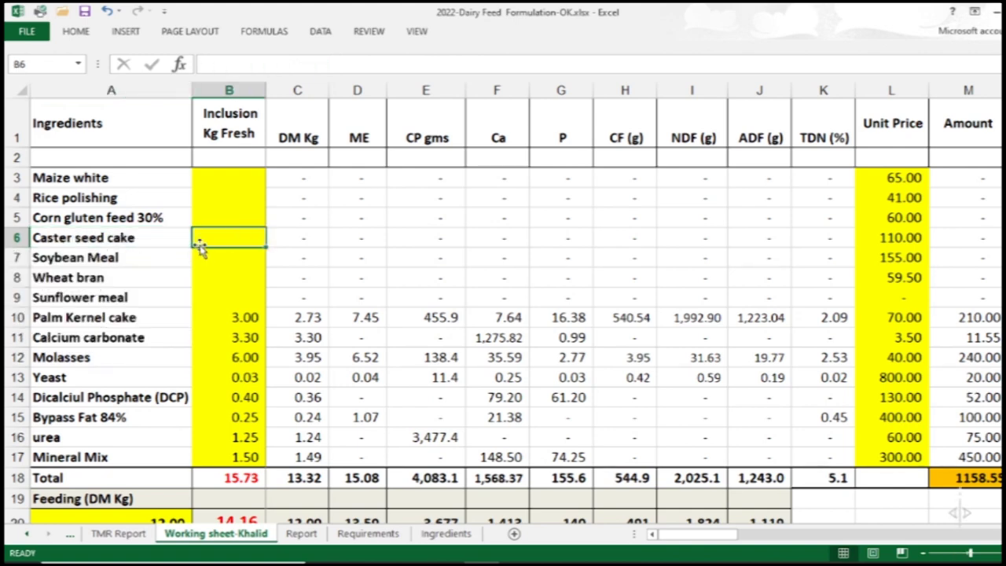
{"action": "left_click", "coordinate": [161, 240]}
{"action": "left_click", "coordinate": [199, 240]}
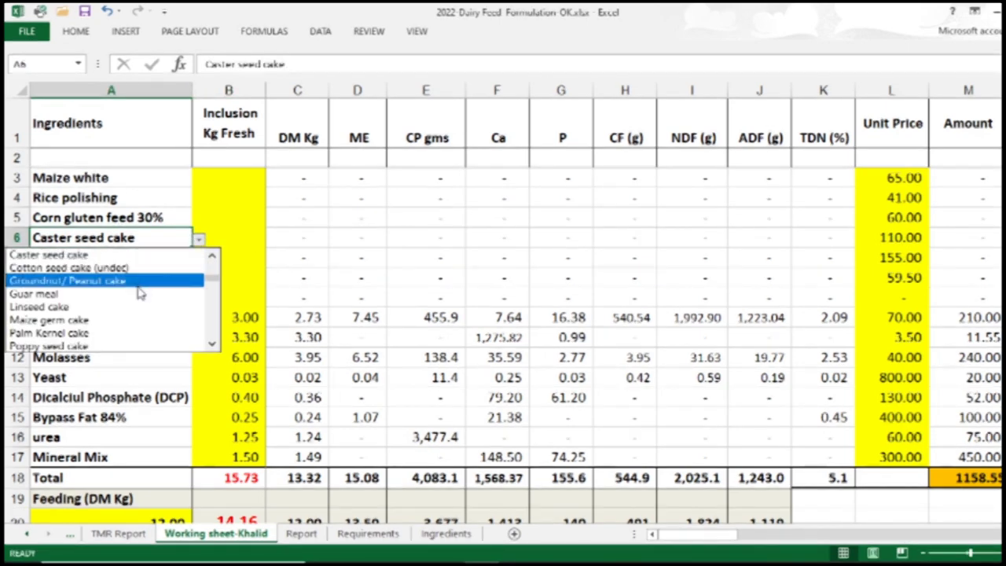
{"action": "left_click", "coordinate": [213, 257]}
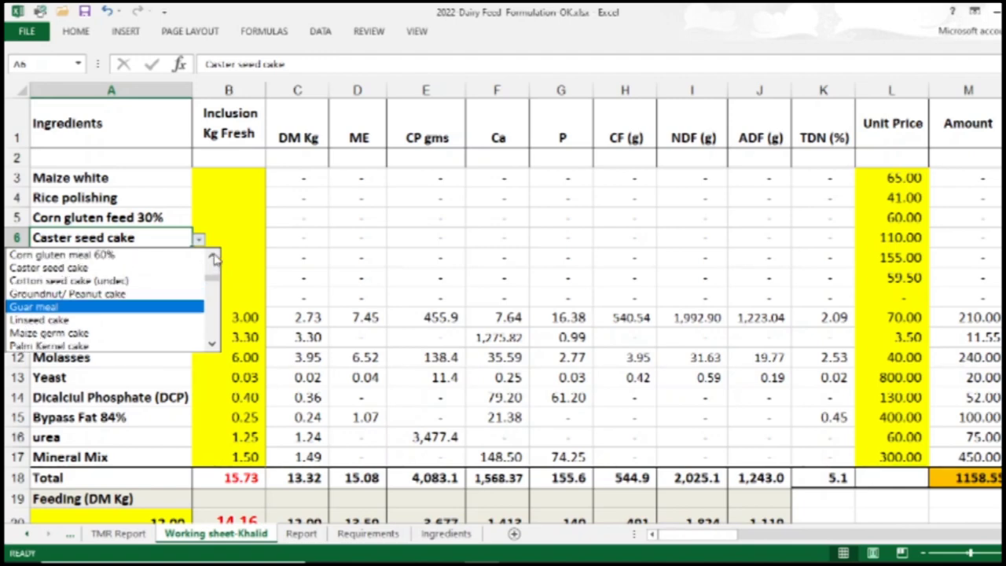
{"action": "left_click", "coordinate": [213, 257]}
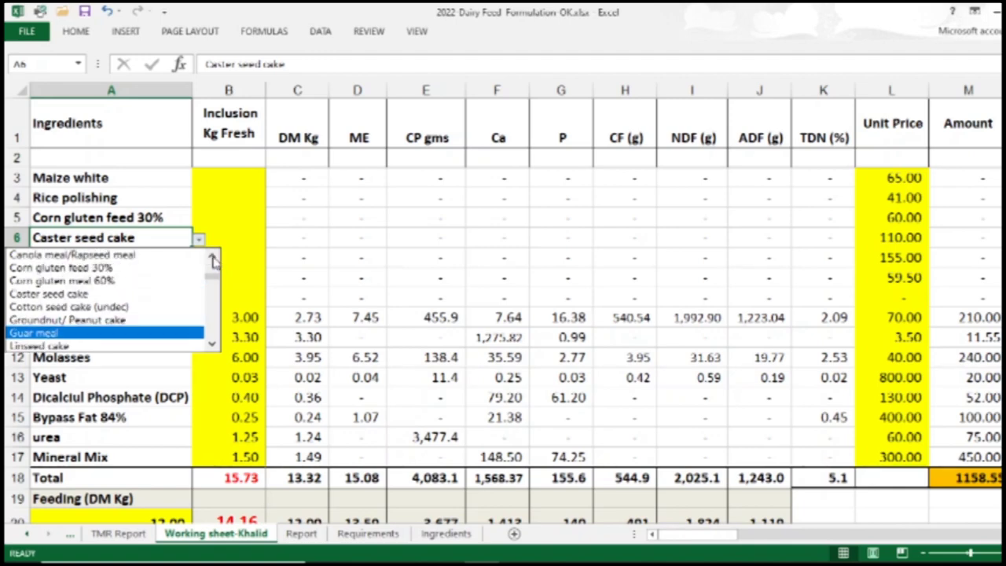
{"action": "left_click", "coordinate": [154, 268]}
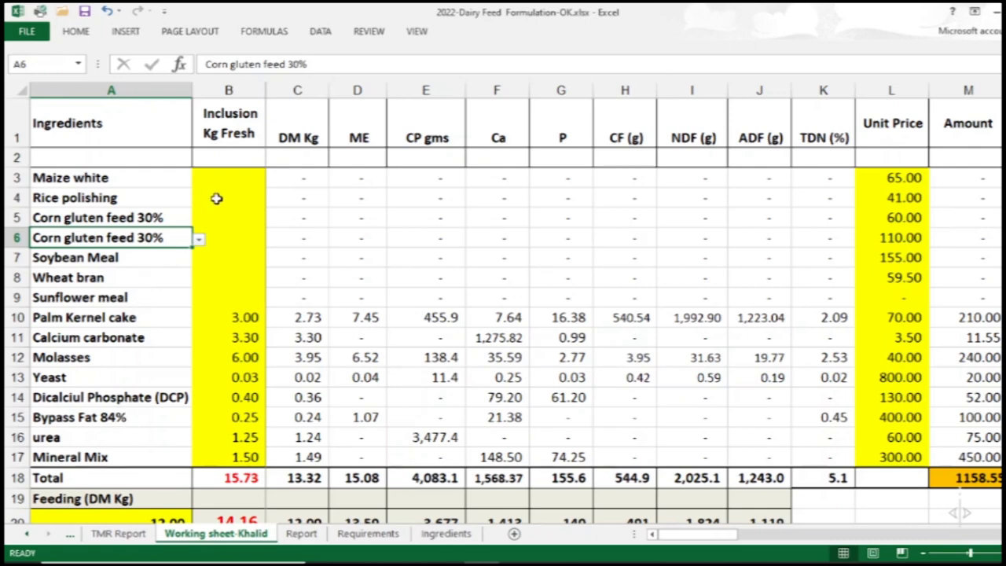
{"action": "left_click", "coordinate": [225, 178]}
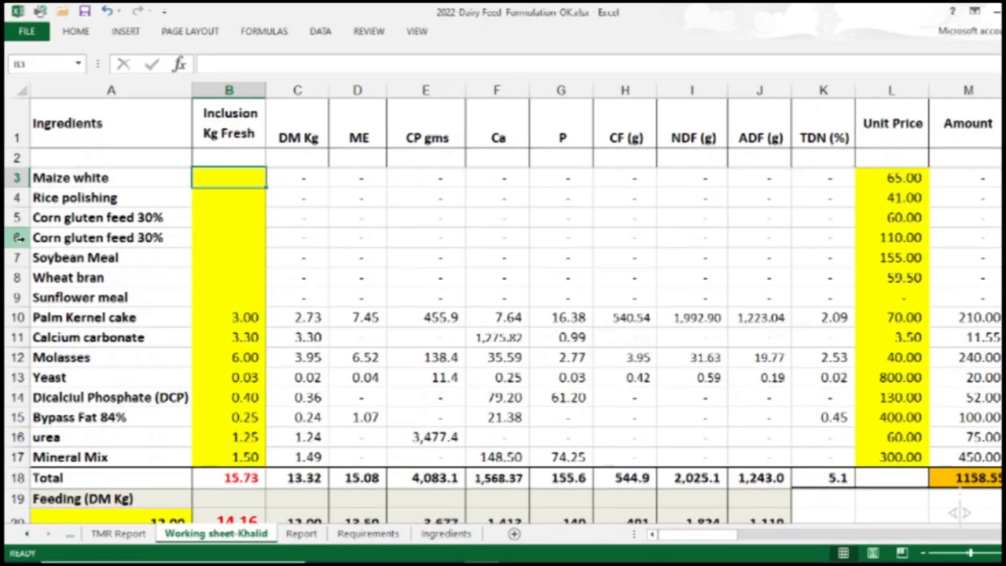
Enter fresh amounts 45, 15, 5, 2, 15 and 3 kg down column B
{"action": "type", "text": "45"}
{"action": "key", "text": "Return"}
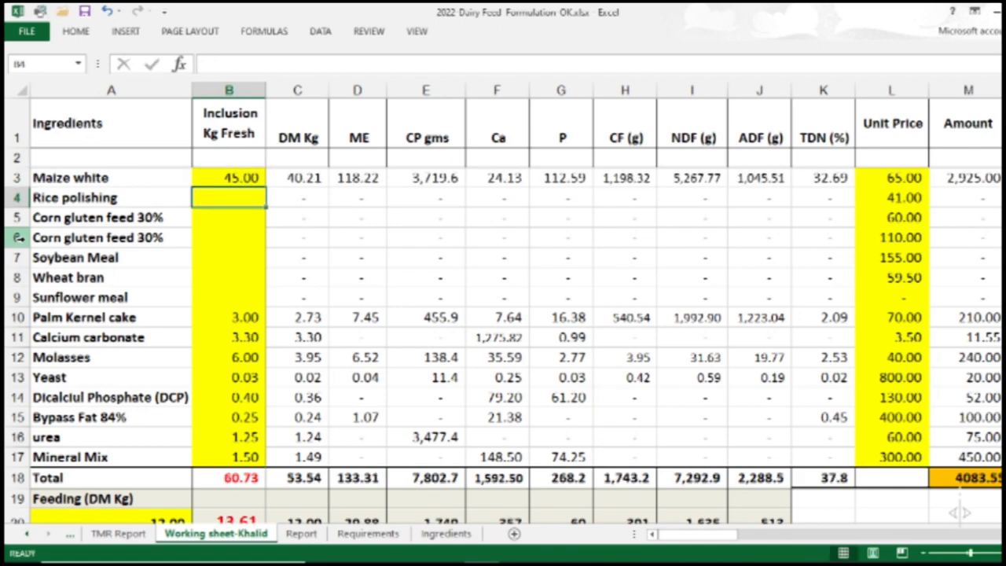
{"action": "type", "text": "15"}
{"action": "key", "text": "Return"}
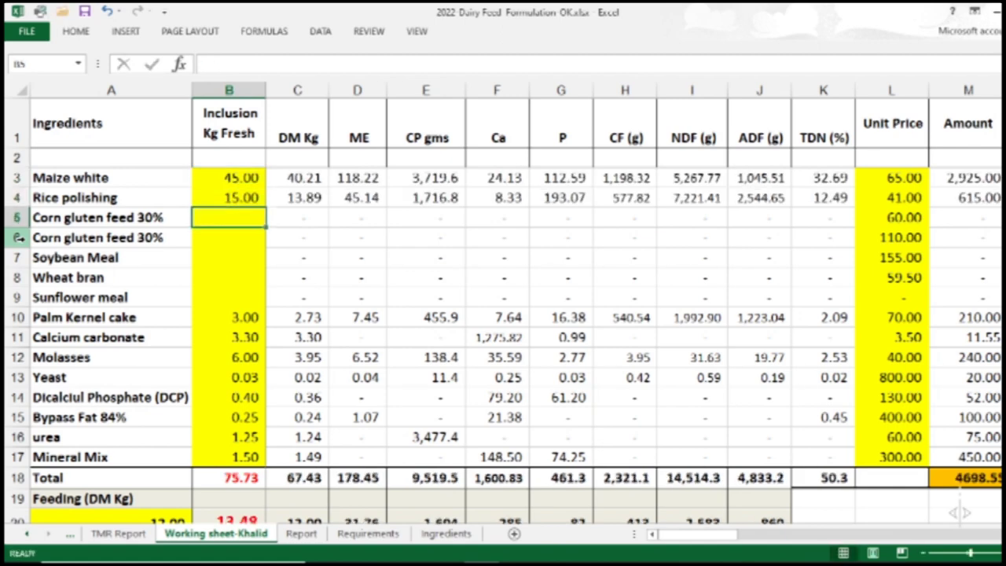
{"action": "type", "text": "5"}
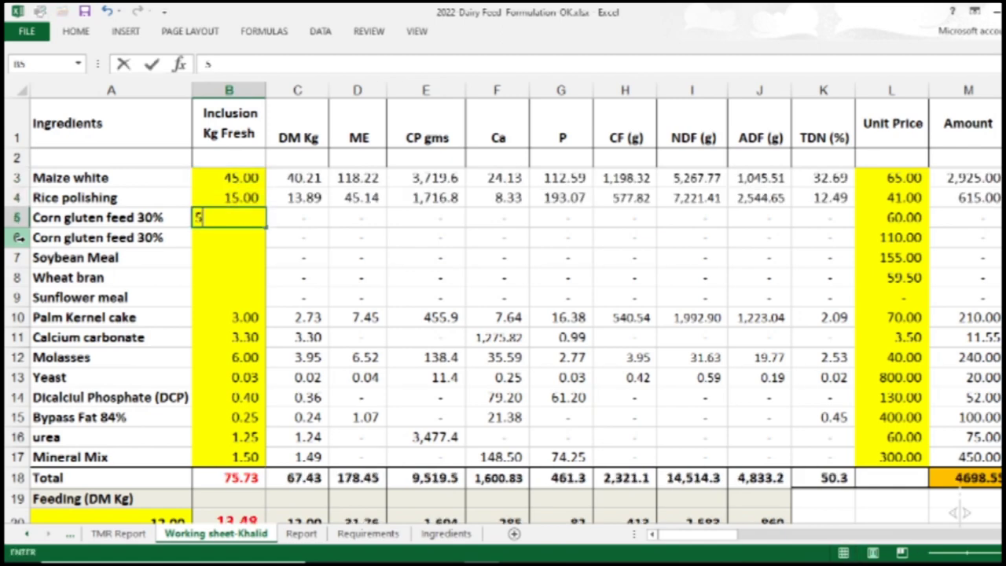
{"action": "key", "text": "Return"}
{"action": "key", "text": "Return"}
{"action": "type", "text": "2"}
{"action": "key", "text": "Return"}
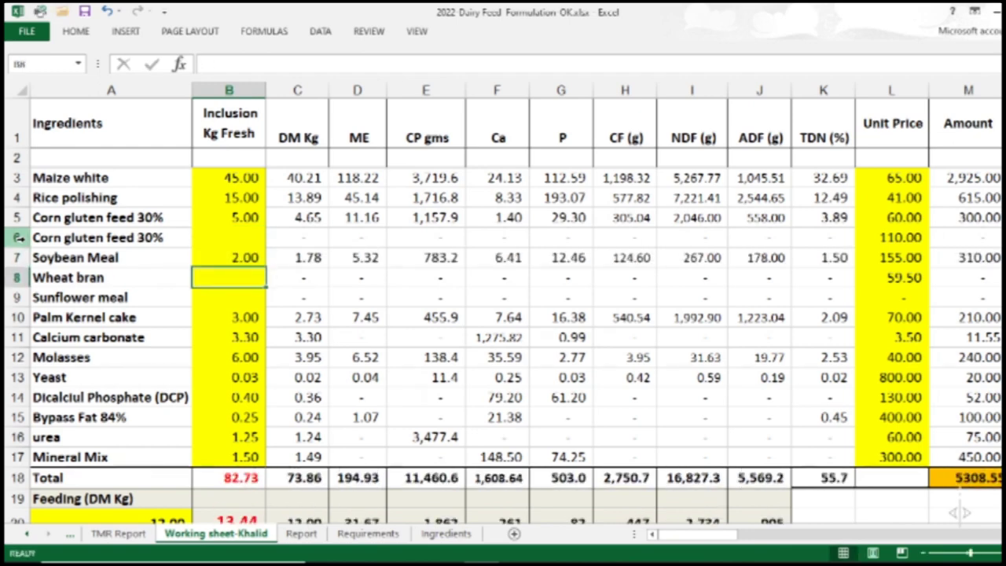
{"action": "type", "text": "15"}
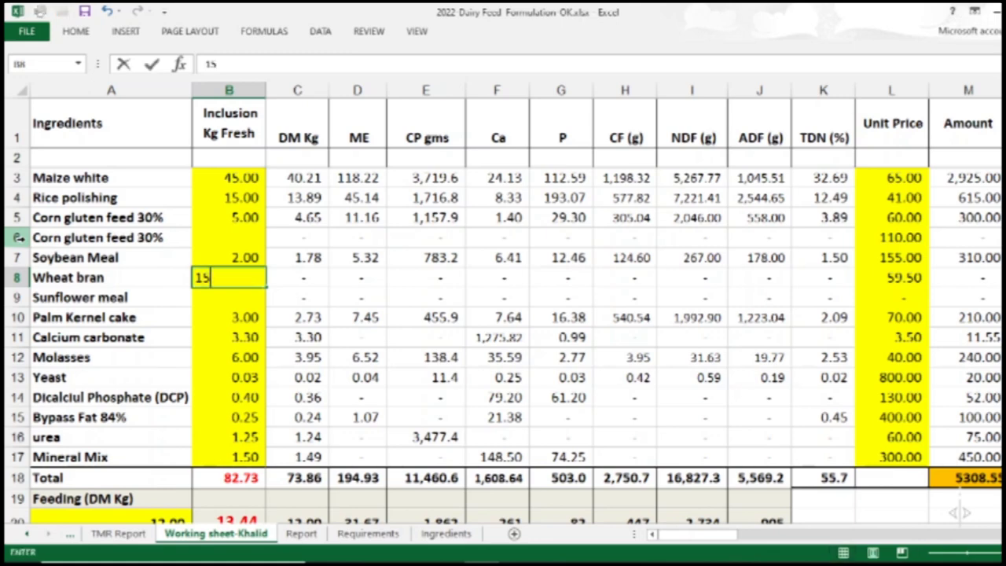
{"action": "key", "text": "Return"}
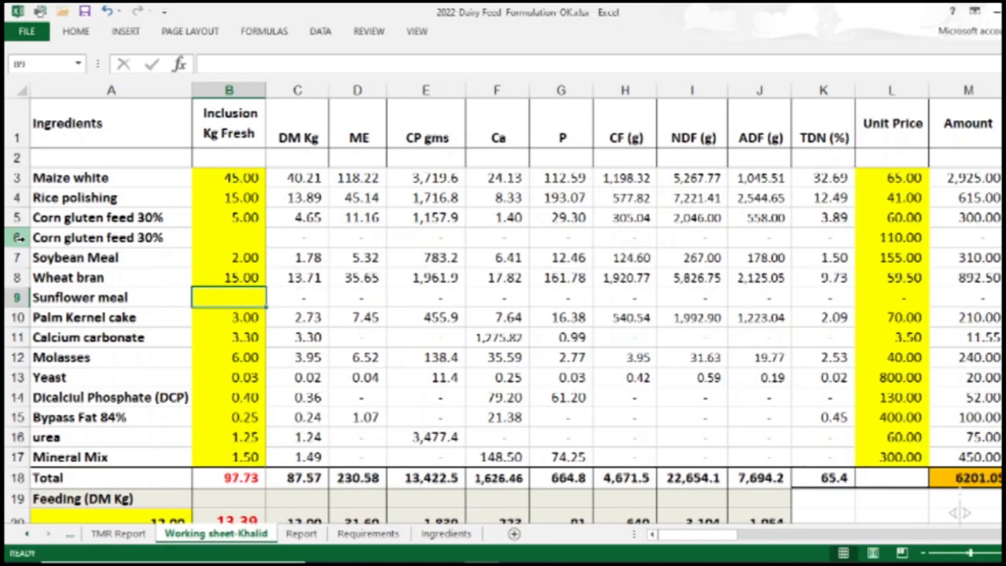
{"action": "type", "text": "3"}
{"action": "key", "text": "Return"}
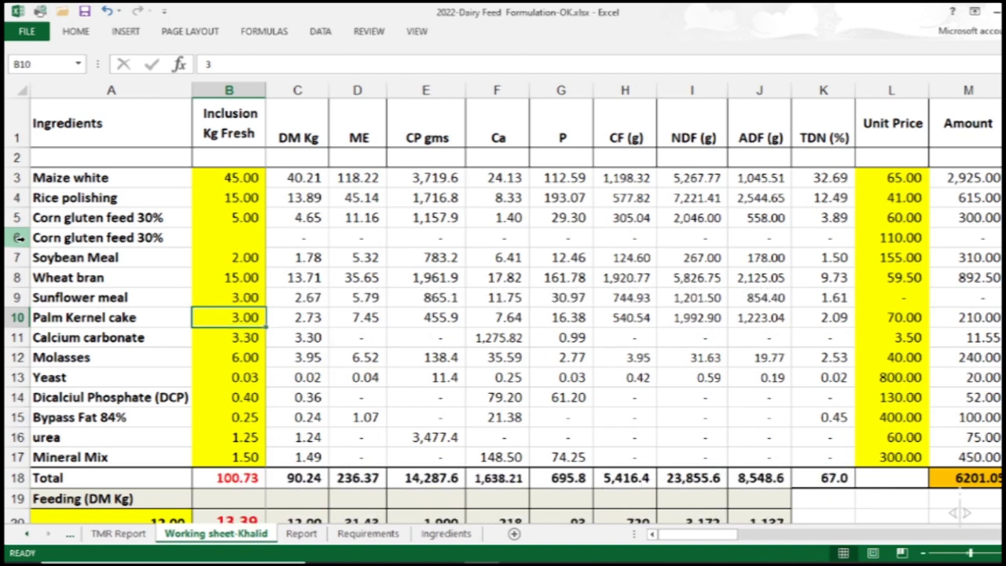
Revise Wheat bran's amount to 14.25, then 14.27 so the total reaches 100.00
{"action": "left_click", "coordinate": [229, 297]}
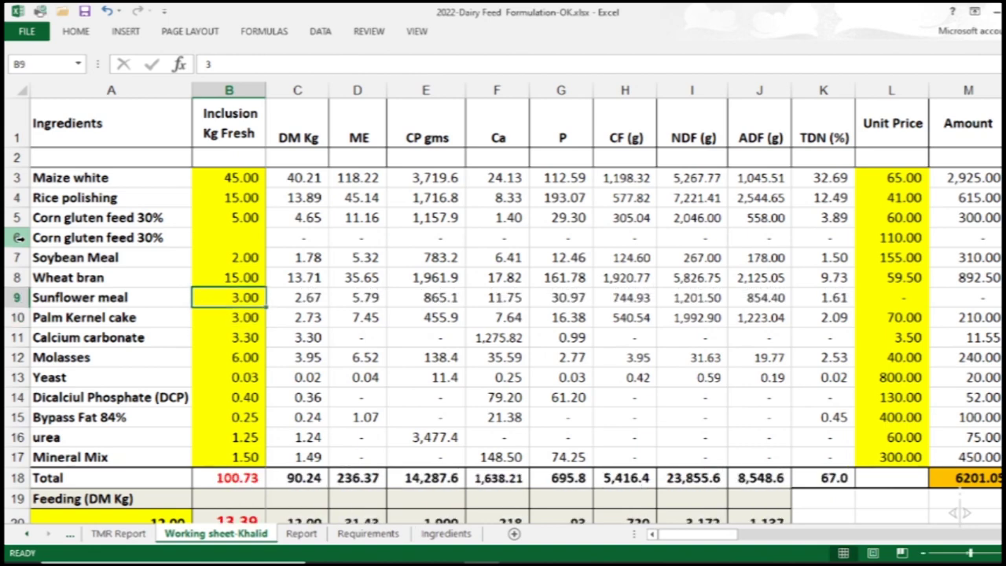
{"action": "left_click", "coordinate": [229, 278]}
{"action": "type", "text": "1"}
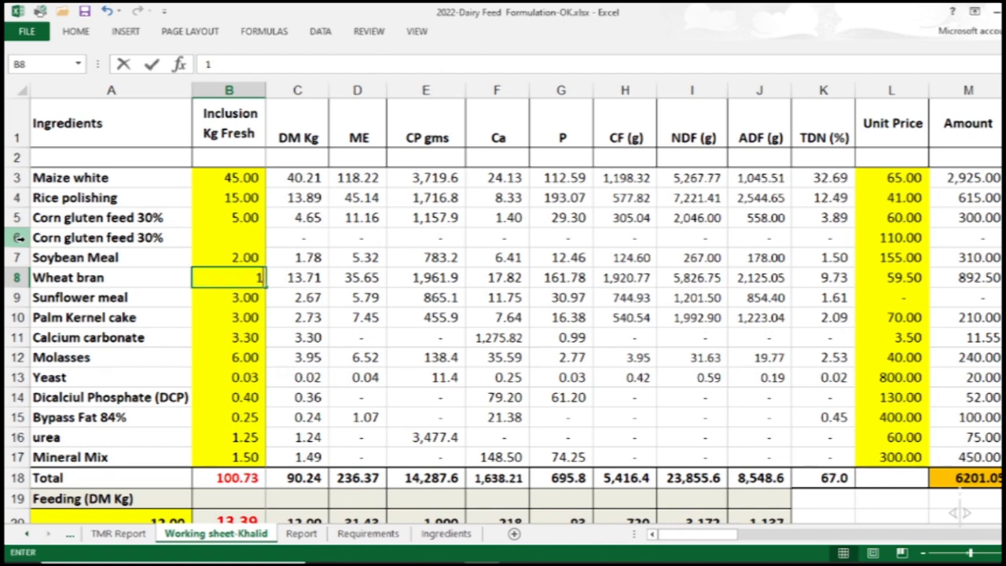
{"action": "type", "text": "4.25"}
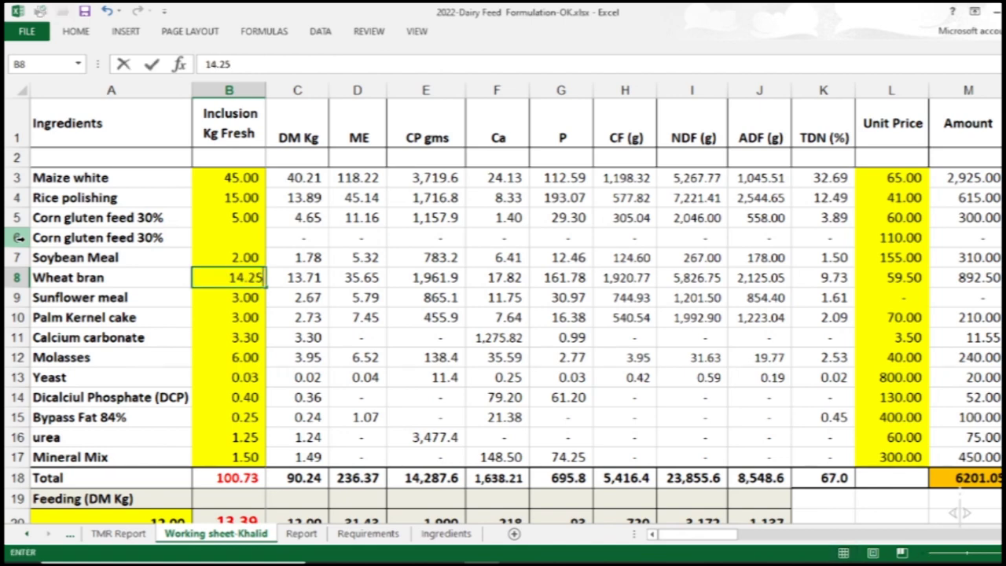
{"action": "key", "text": "Return"}
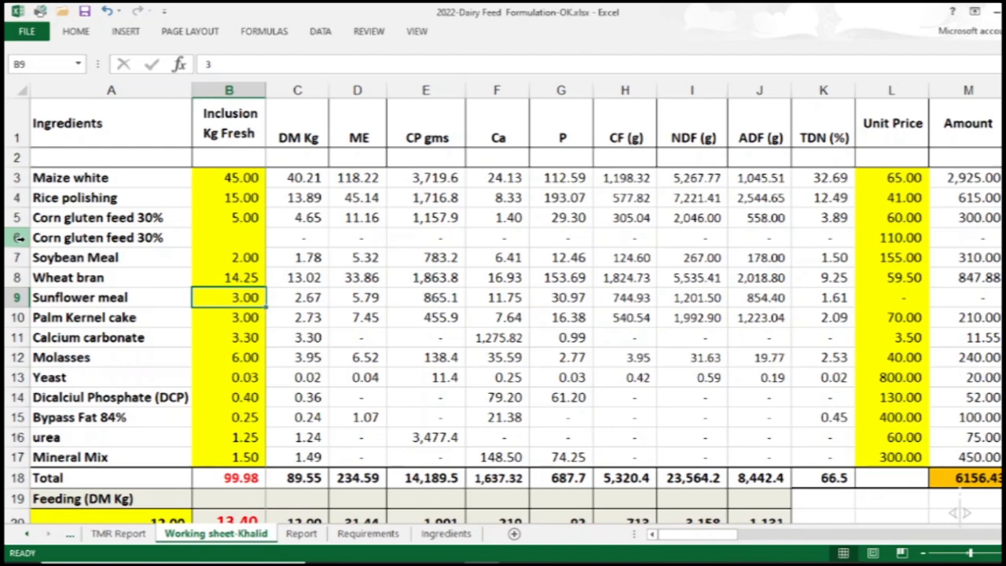
{"action": "left_click", "coordinate": [229, 278]}
{"action": "type", "text": "14.27"}
{"action": "key", "text": "Return"}
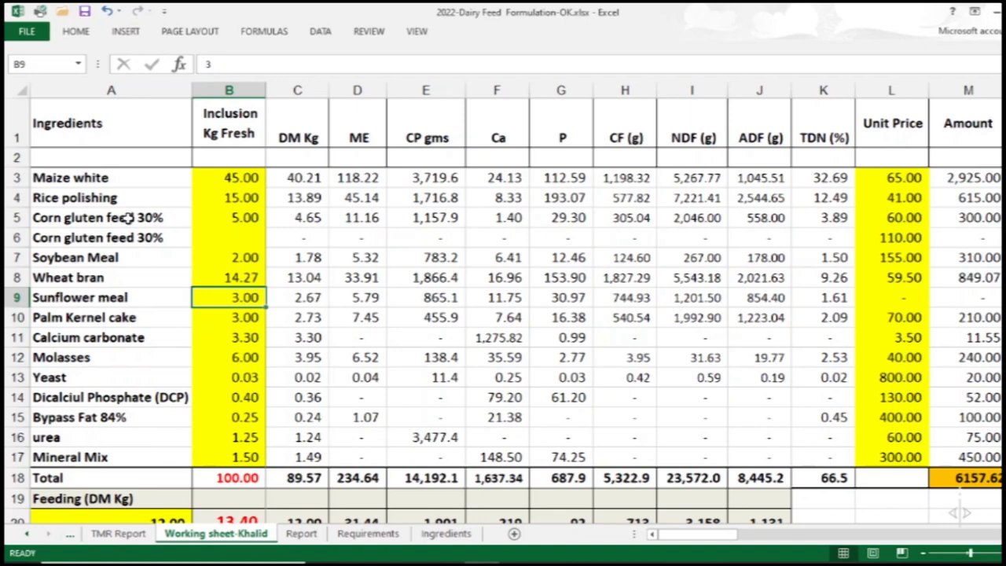
Clear the old inclusion amounts in column B from row 8 up to row 3
{"action": "left_click", "coordinate": [129, 218]}
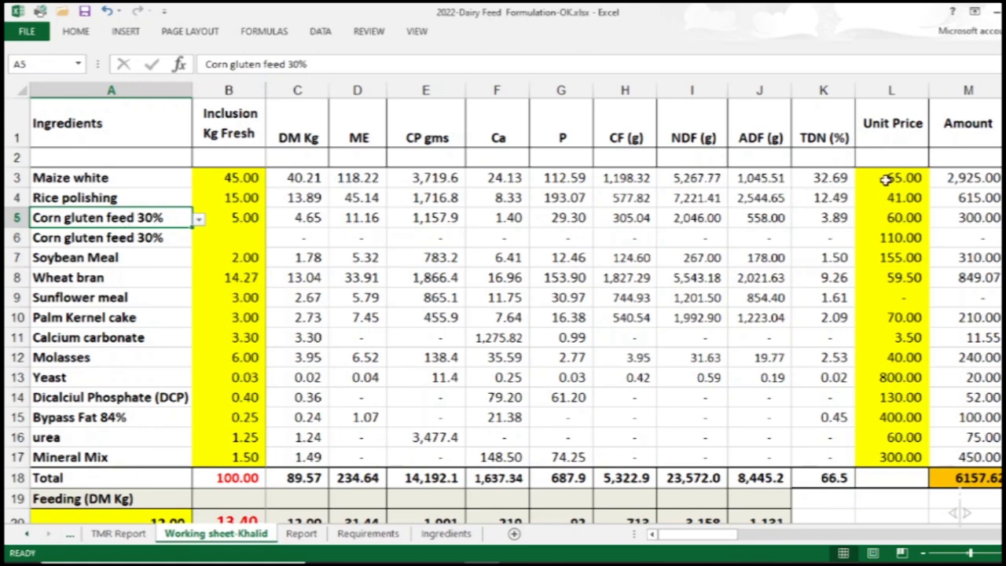
{"action": "left_click", "coordinate": [910, 182]}
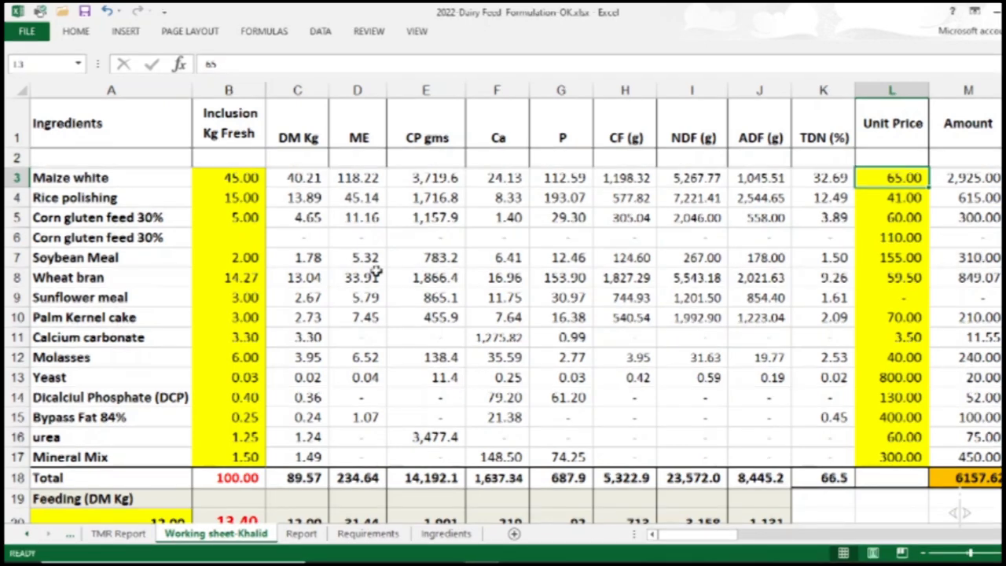
{"action": "left_click", "coordinate": [229, 278]}
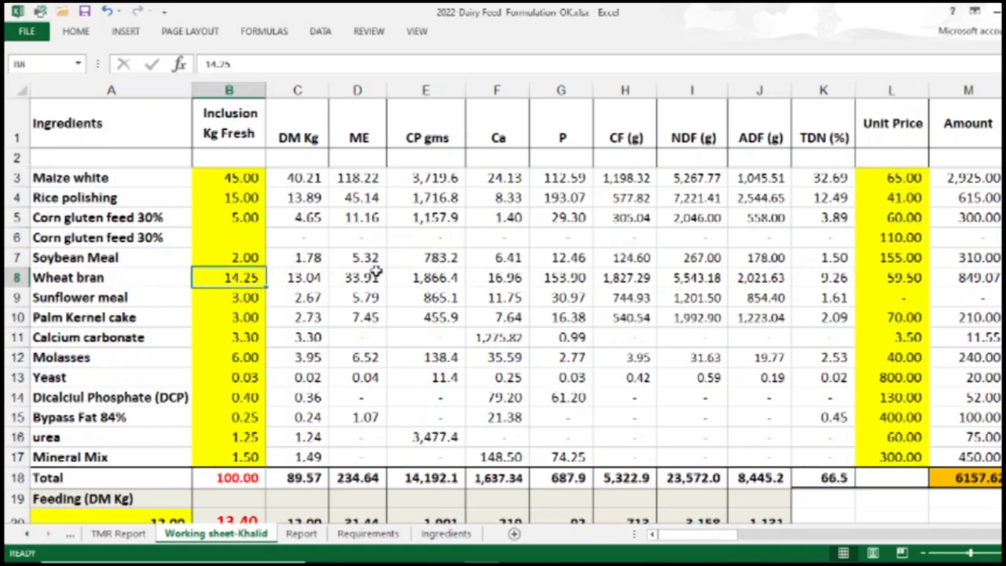
{"action": "key", "text": "Delete"}
{"action": "key", "text": "Up"}
{"action": "key", "text": "Delete"}
{"action": "key", "text": "Up"}
{"action": "key", "text": "Up"}
{"action": "key", "text": "Delete"}
{"action": "key", "text": "Up"}
{"action": "key", "text": "Delete"}
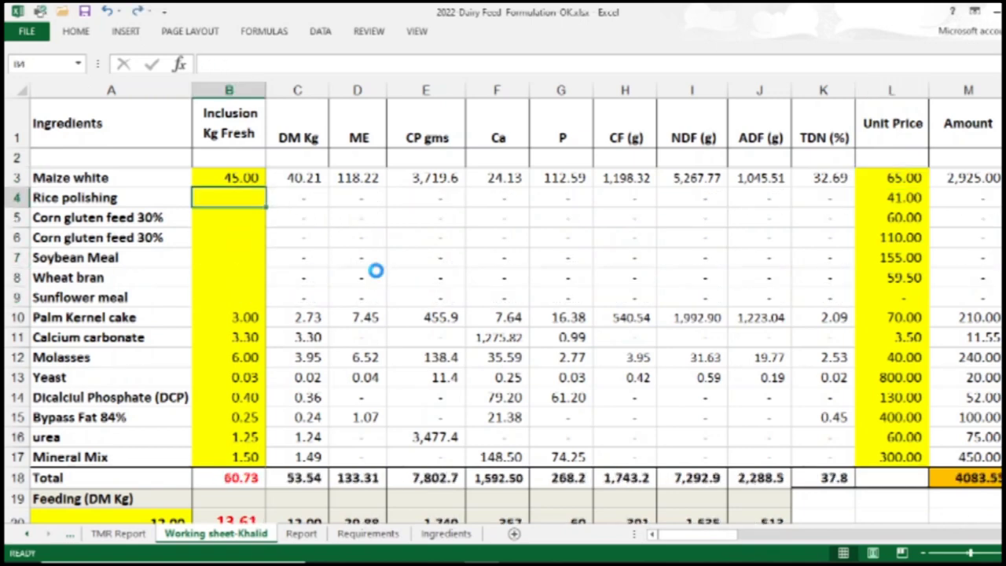
{"action": "key", "text": "Up"}
{"action": "key", "text": "Delete"}
Paste the new ration, Maize yellow 40.00 down to 8.00 kg, into rows 3–8
{"action": "type", "text": "40.00 12.27 13.00 8.50 2.50 8.00"}
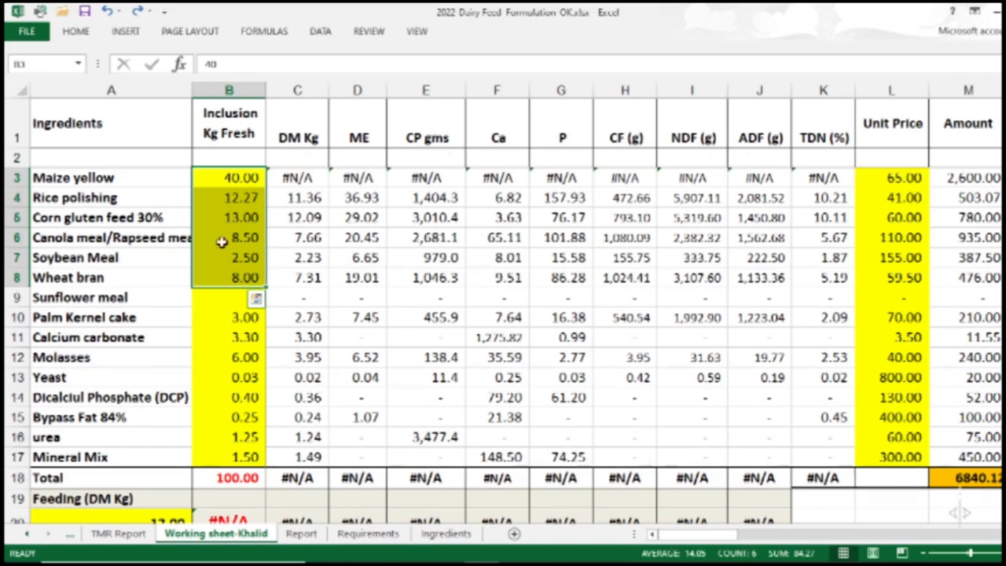
{"action": "left_click", "coordinate": [160, 185]}
{"action": "left_click", "coordinate": [198, 179]}
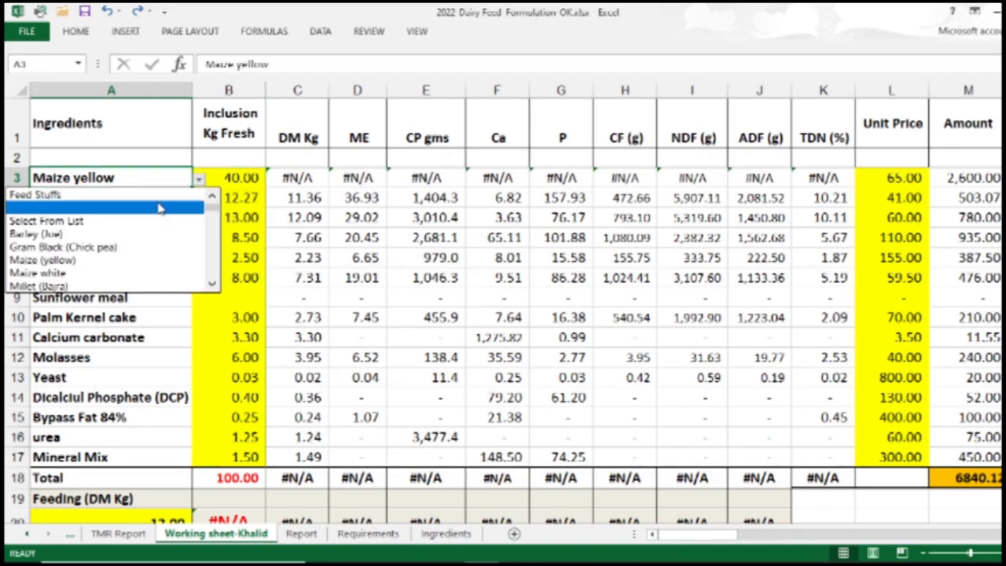
Pick Maize (yellow) for A3 so totals show 89.57 kg DM and 16,693.1 CP grams
{"action": "left_click", "coordinate": [151, 259]}
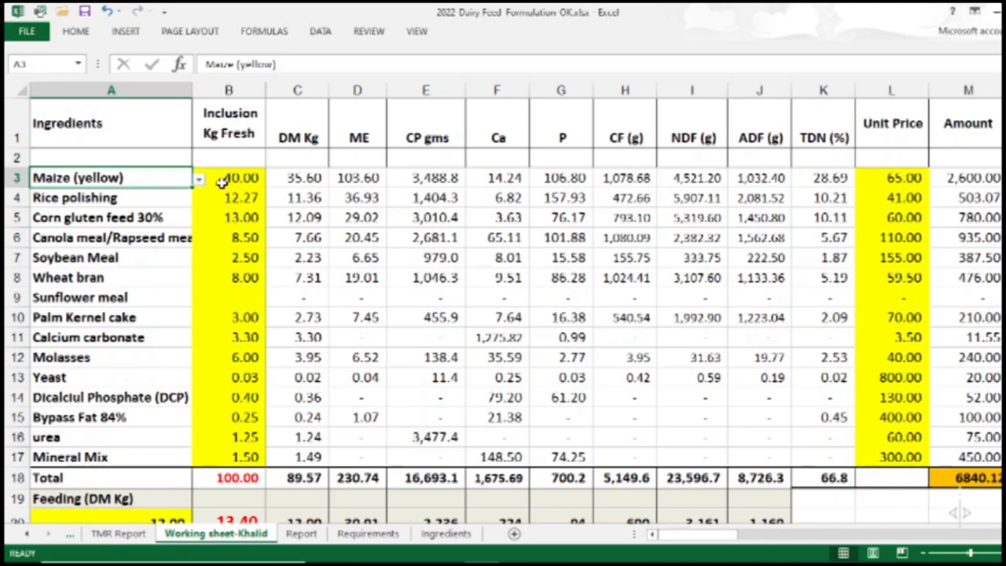
{"action": "left_click", "coordinate": [223, 481]}
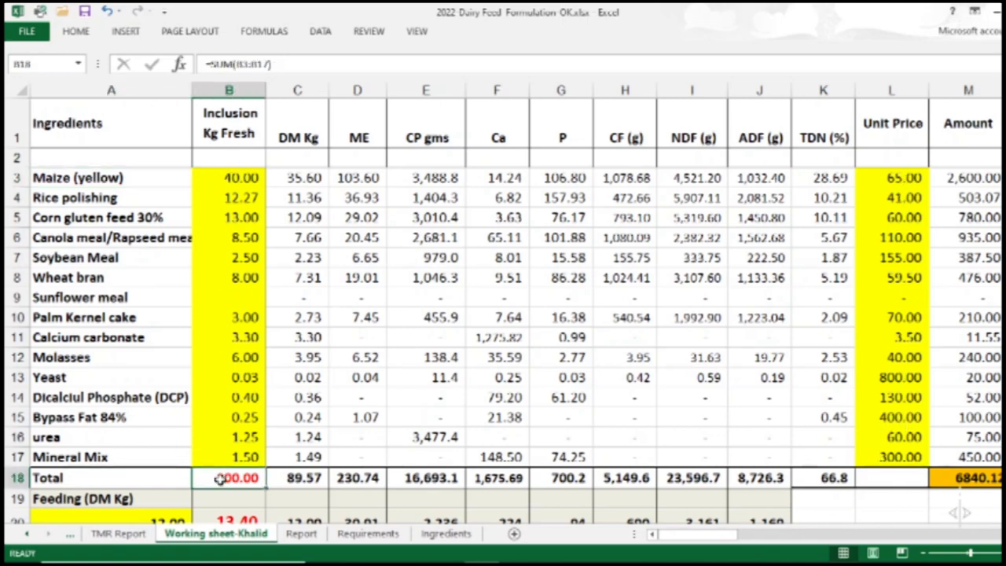
{"action": "key", "text": "Right"}
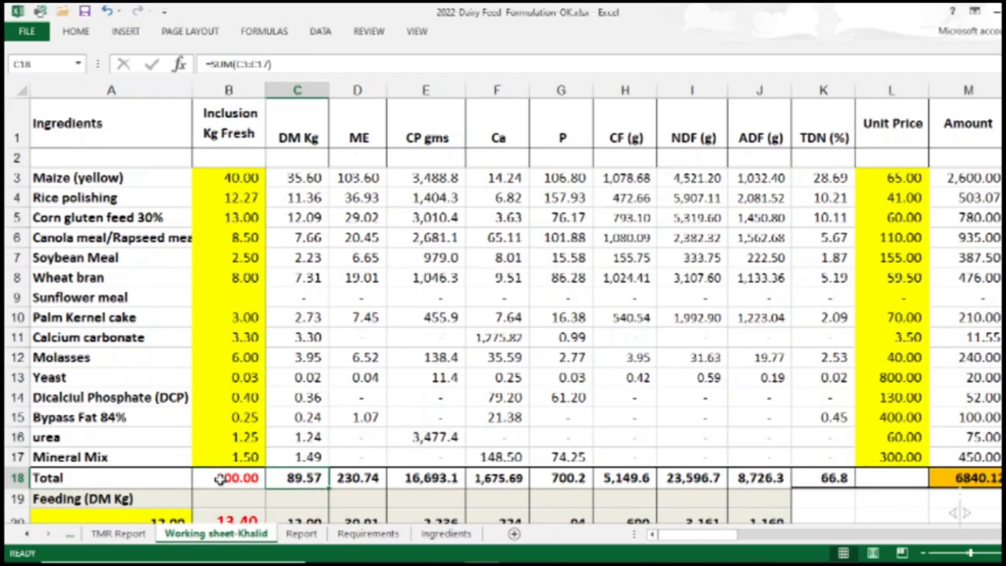
{"action": "key", "text": "Right"}
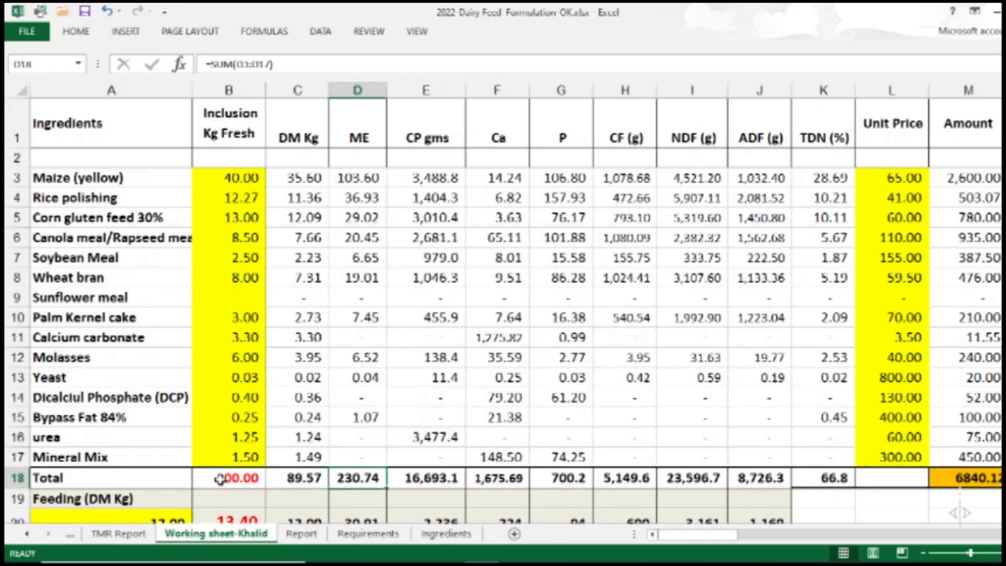
{"action": "key", "text": "Right"}
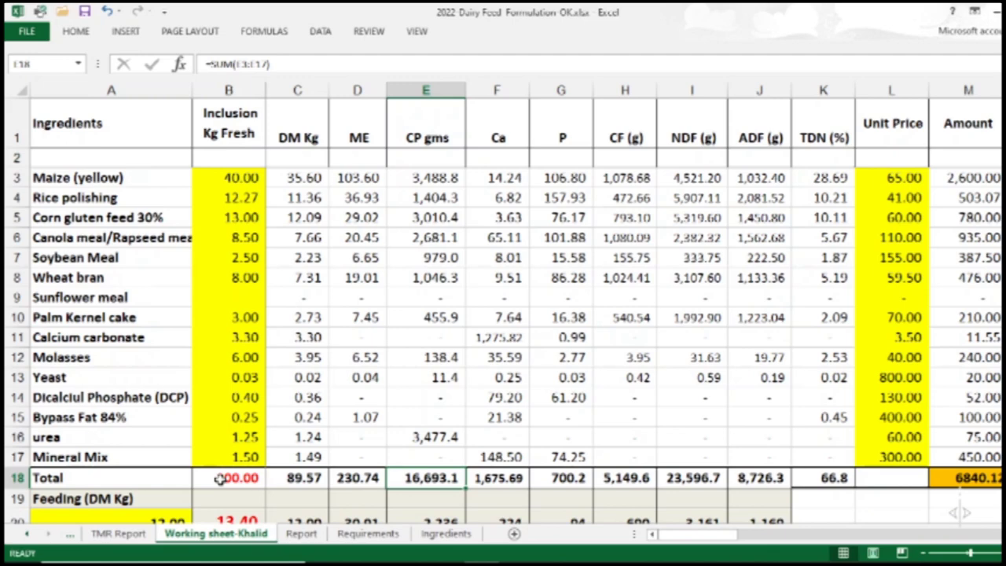
{"action": "key", "text": "Right"}
{"action": "key", "text": "Right"}
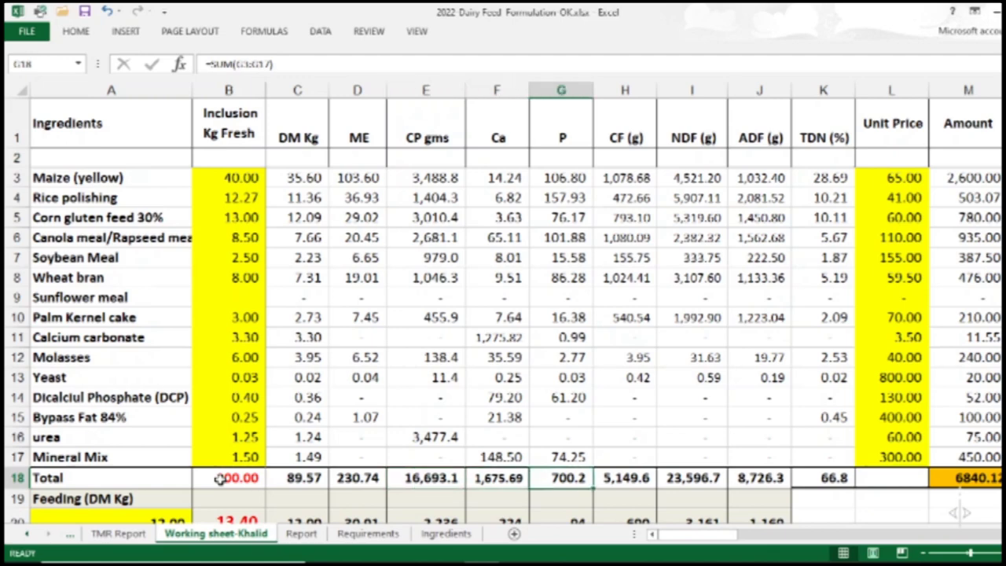
{"action": "key", "text": "Right"}
{"action": "key", "text": "Right"}
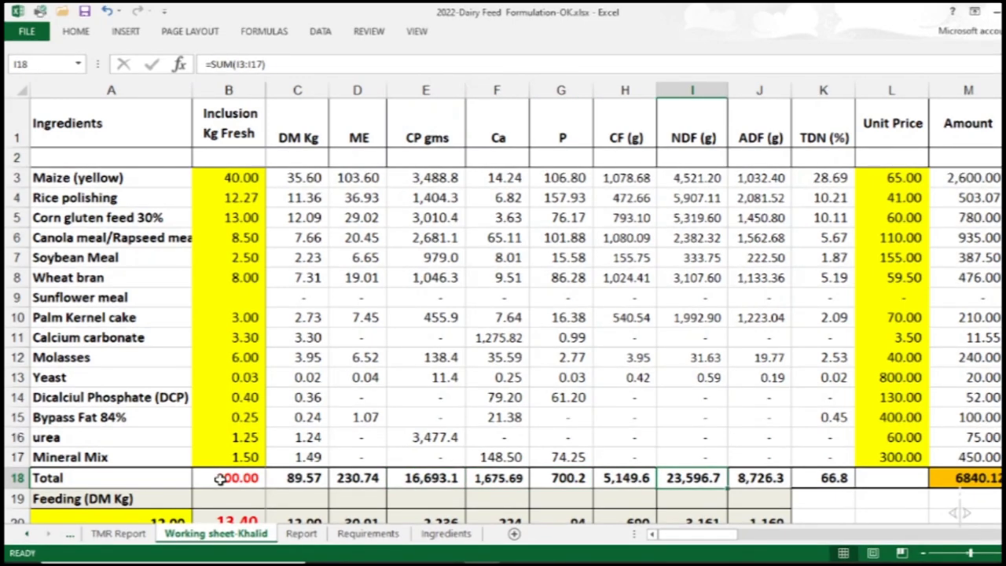
{"action": "key", "text": "Right"}
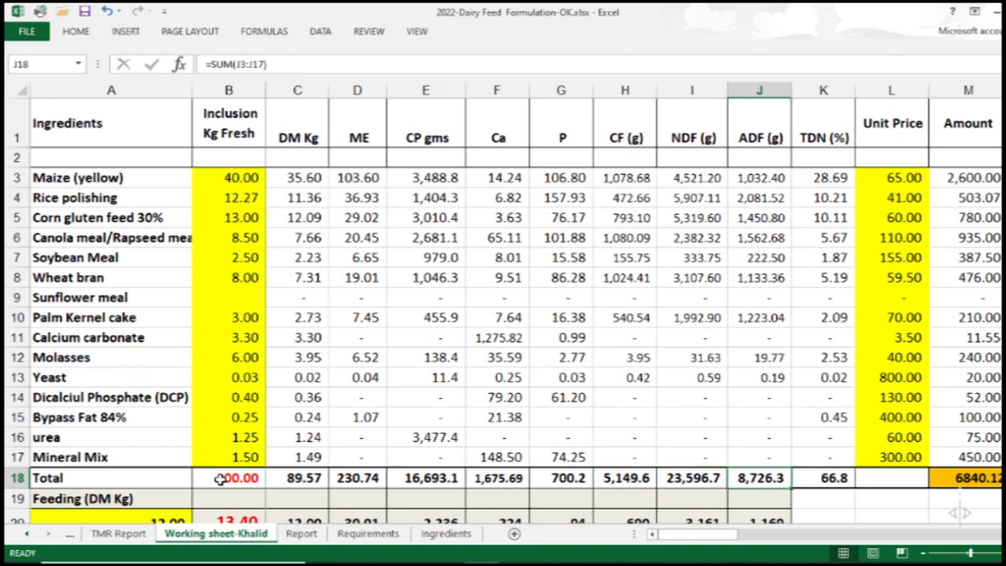
{"action": "key", "text": "Right"}
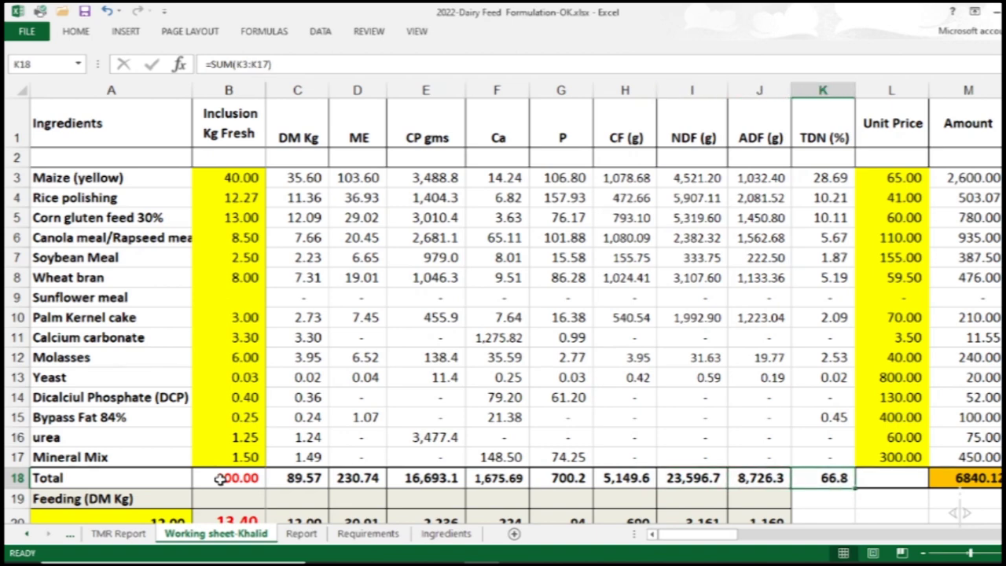
{"action": "key", "text": "Right"}
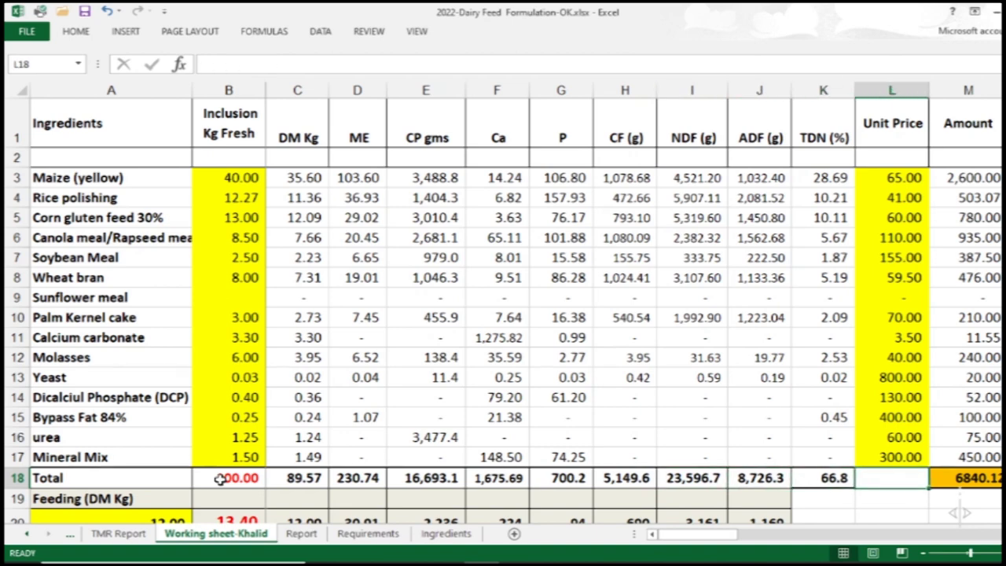
{"action": "key", "text": "Right"}
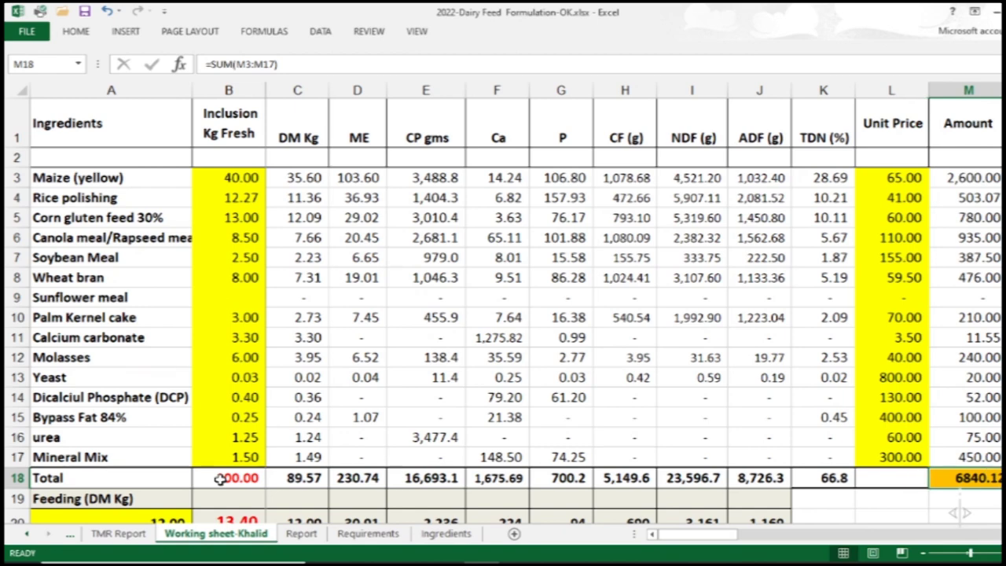
{"action": "key", "text": "Right"}
{"action": "key", "text": "Left"}
{"action": "key", "text": "Left"}
{"action": "key", "text": "Right"}
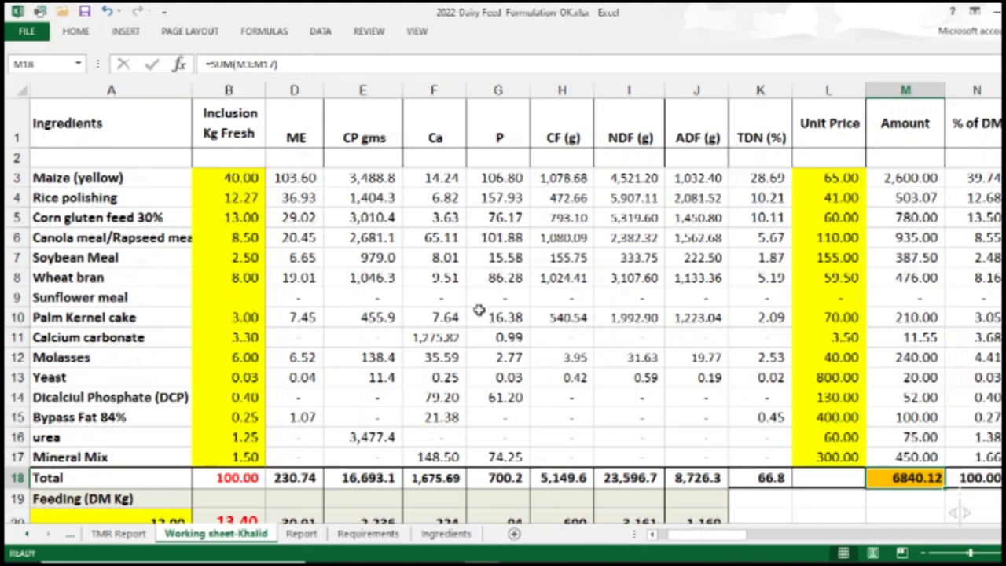
{"action": "left_click", "coordinate": [303, 534]}
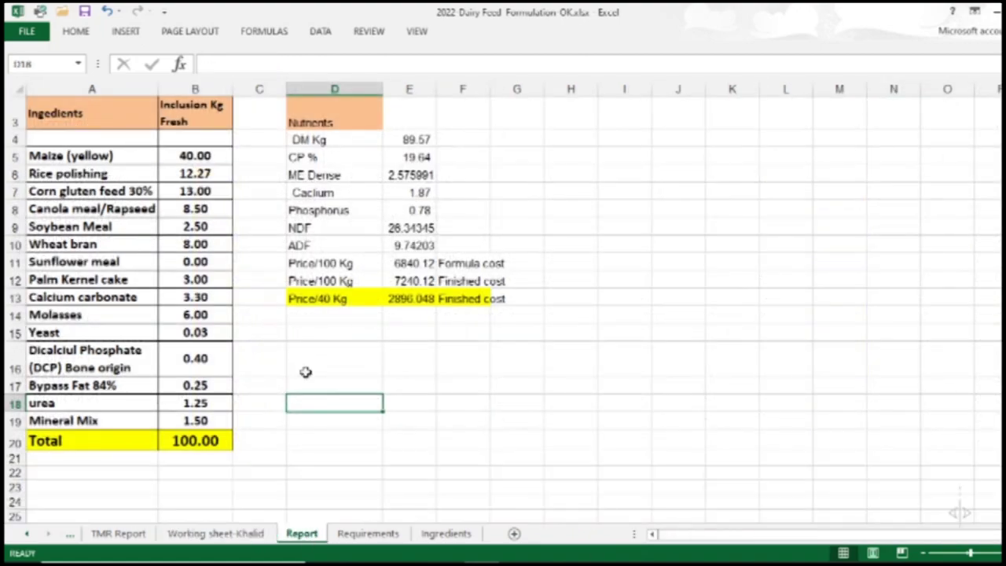
{"action": "scroll", "coordinate": [310, 358], "scroll_direction": "up", "scroll_amount": 1}
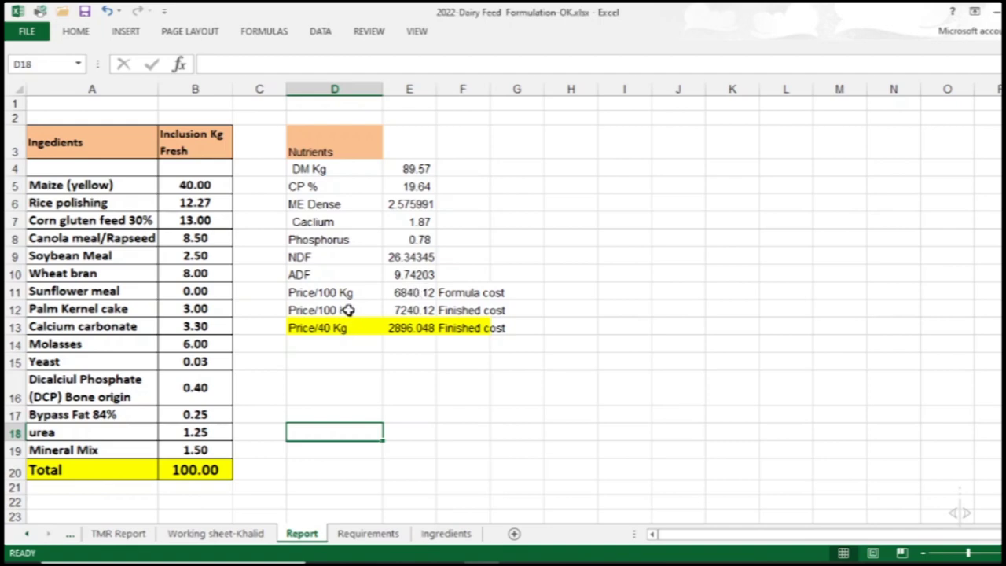
{"action": "left_click", "coordinate": [409, 311]}
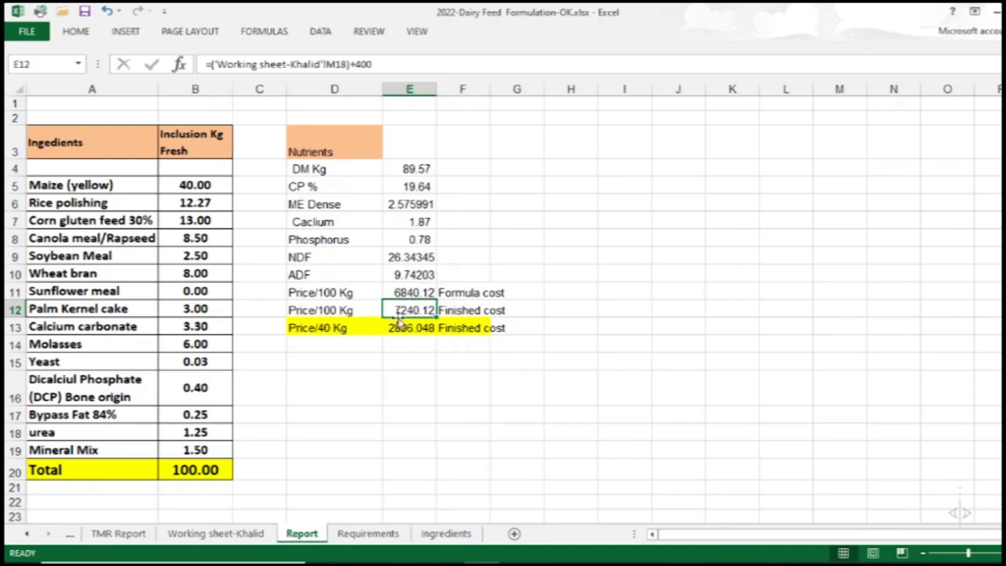
{"action": "left_click", "coordinate": [342, 337]}
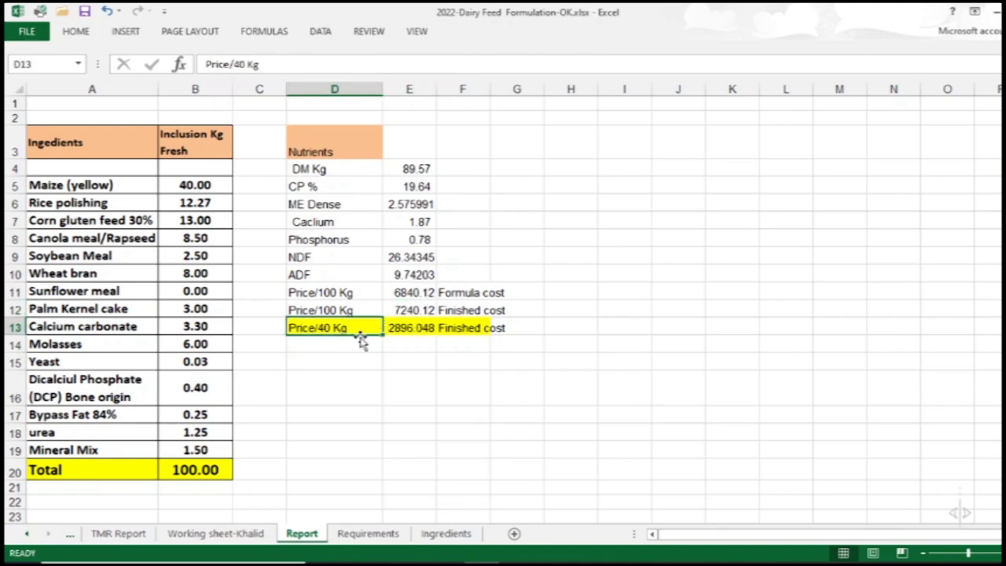
{"action": "left_click", "coordinate": [402, 328]}
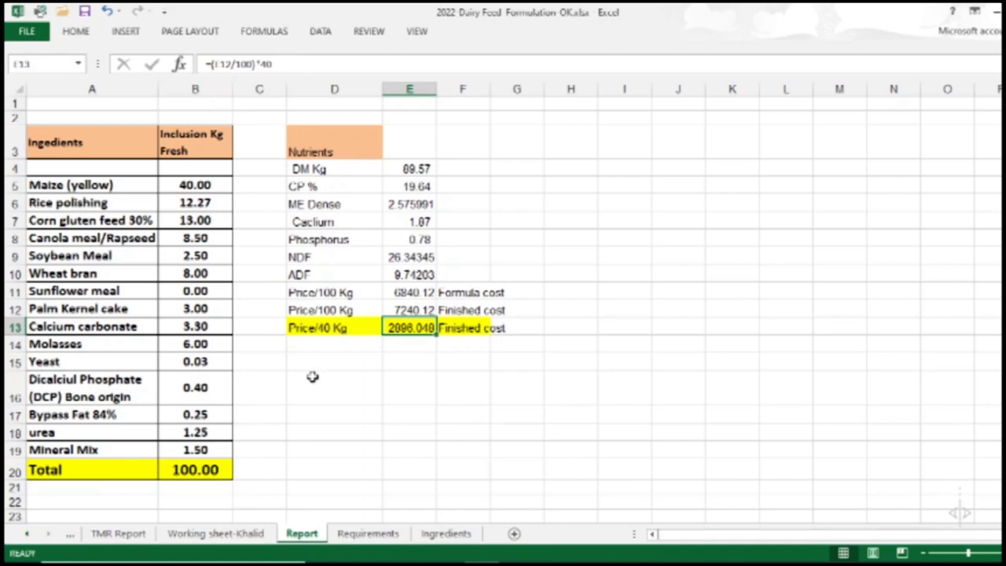
{"action": "left_click", "coordinate": [403, 185]}
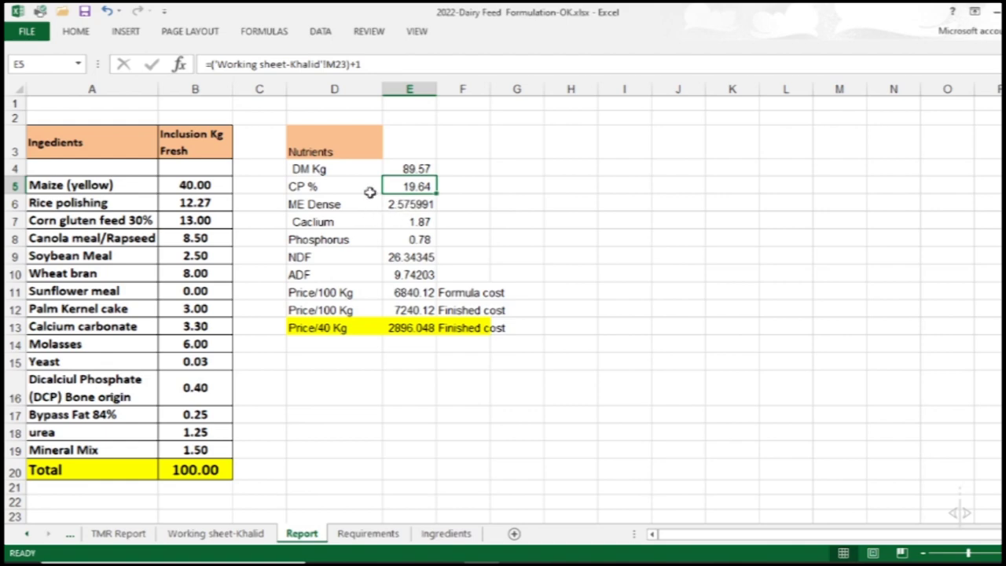
{"action": "left_click", "coordinate": [371, 192]}
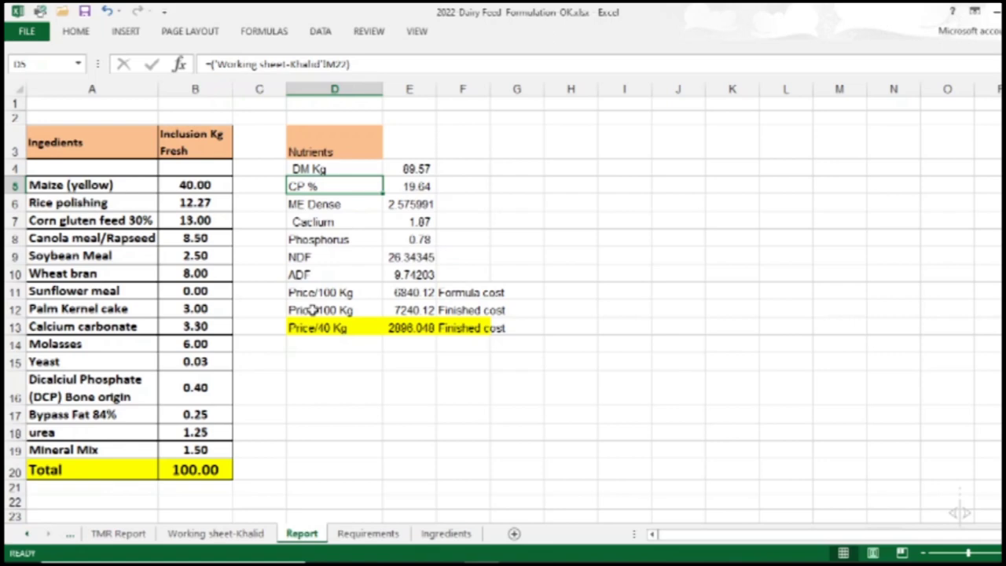
{"action": "left_click", "coordinate": [228, 534]}
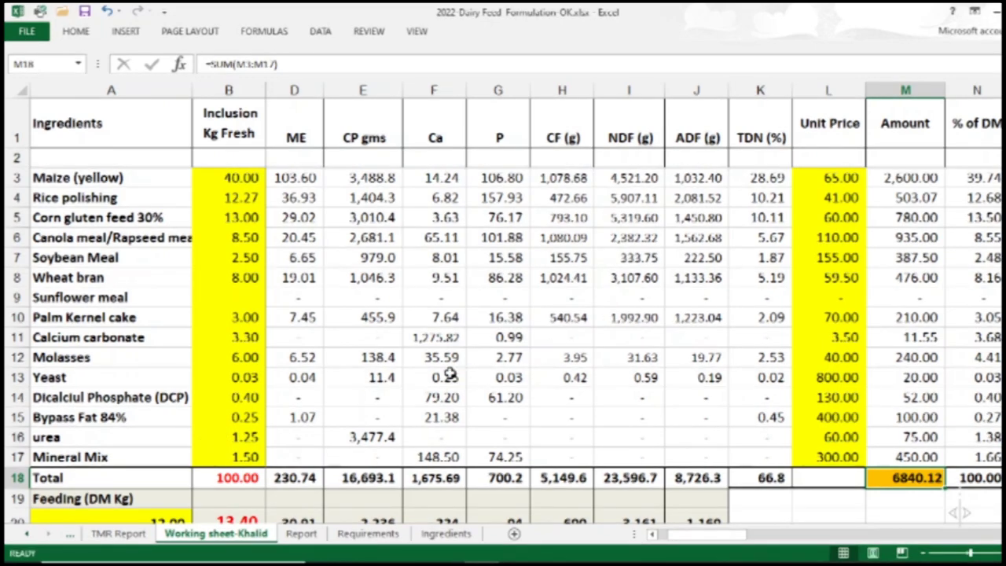
Confirm the 14.18 dry-matter target in A21 refers to C24, then view the Requirements sheet
{"action": "scroll", "coordinate": [449, 381], "scroll_direction": "down", "scroll_amount": 1}
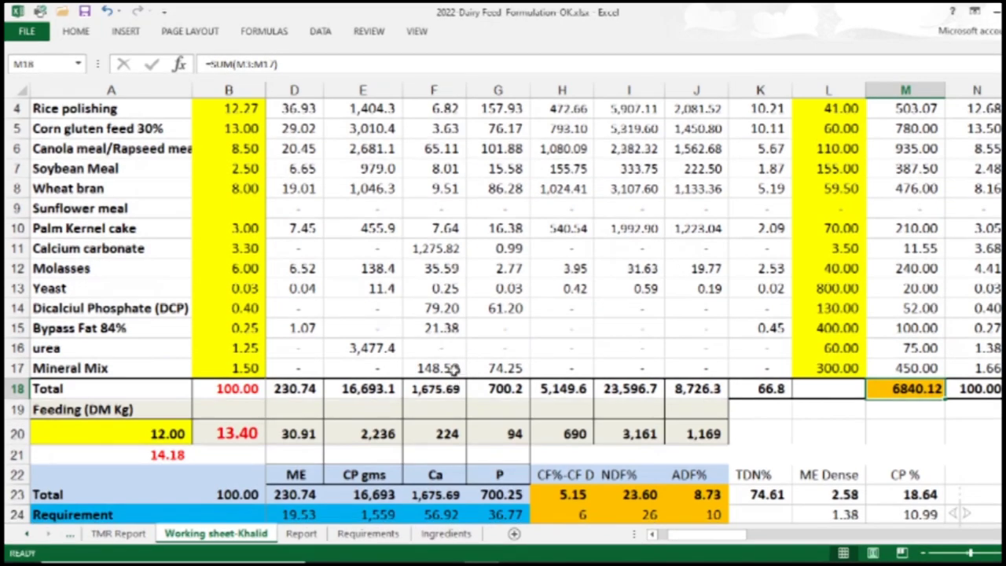
{"action": "scroll", "coordinate": [313, 336], "scroll_direction": "down", "scroll_amount": 1}
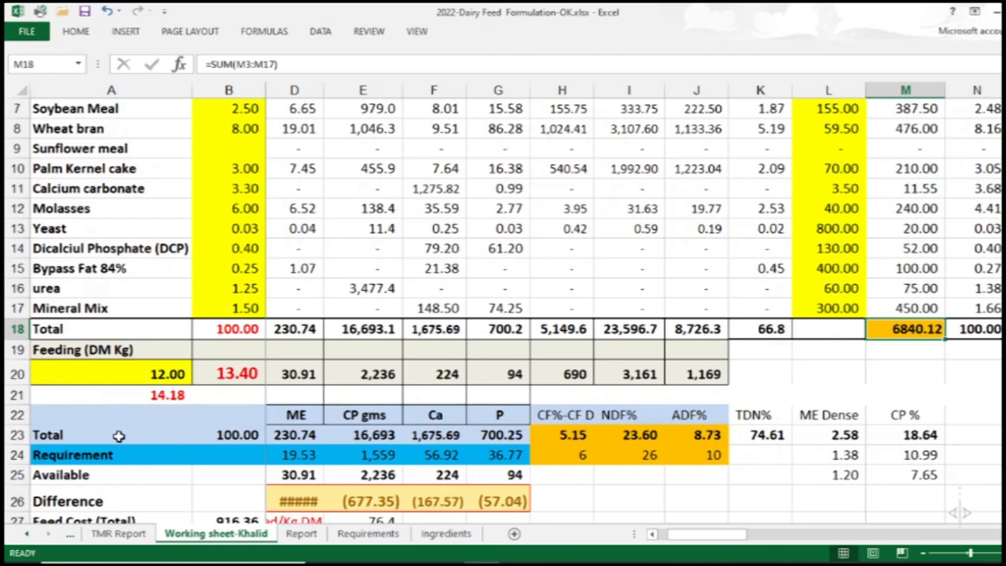
{"action": "scroll", "coordinate": [120, 436], "scroll_direction": "down", "scroll_amount": 1}
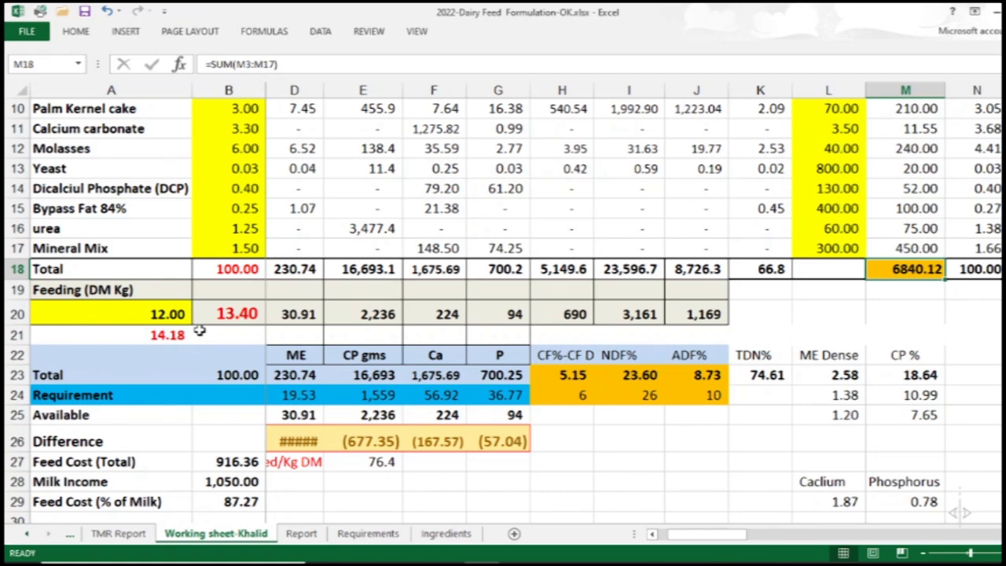
{"action": "left_click", "coordinate": [159, 336]}
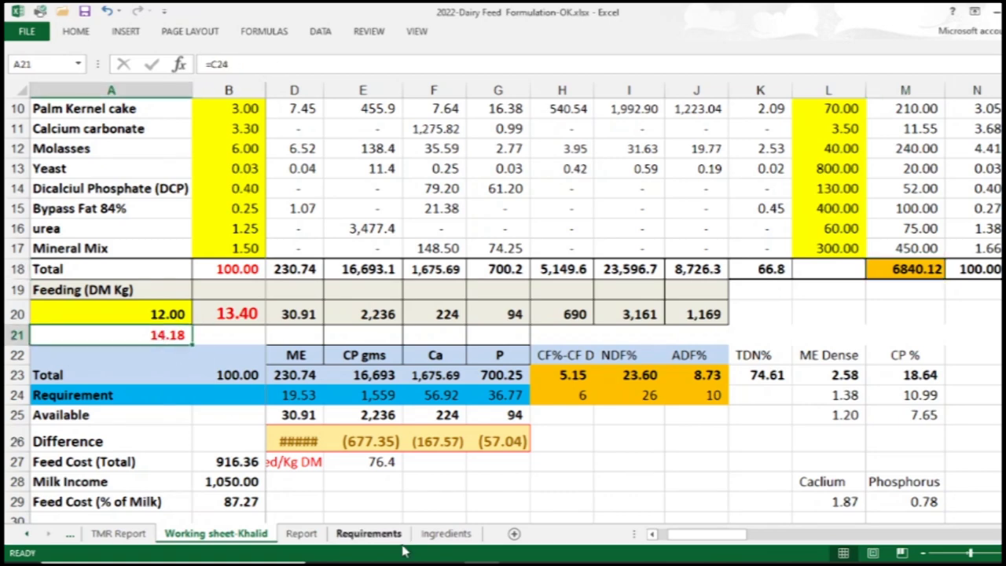
{"action": "left_click", "coordinate": [368, 533]}
After checking the Requirements DM intake, enter 14.18 as the feeding dry-matter amount in A20
{"action": "left_click", "coordinate": [219, 391]}
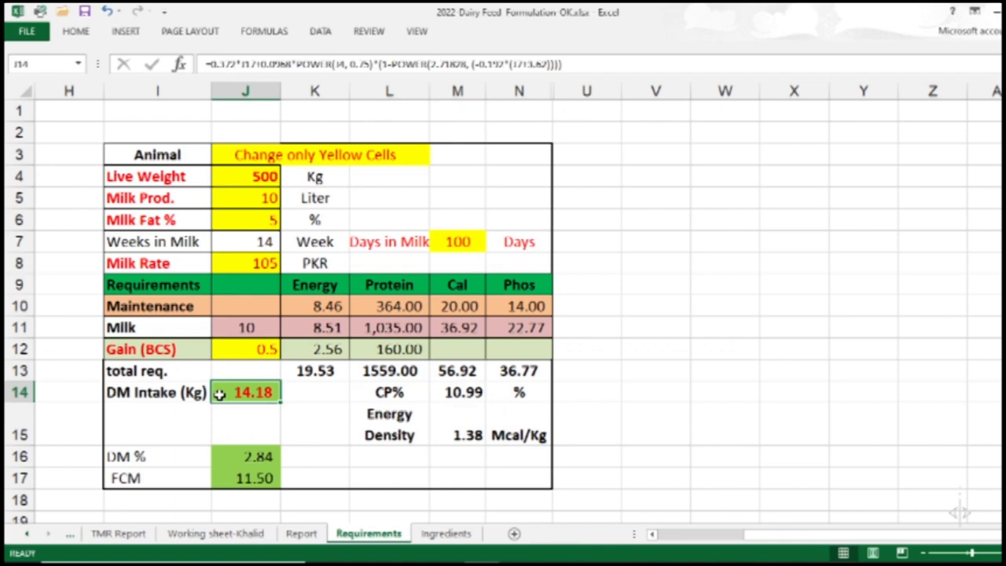
{"action": "left_click", "coordinate": [246, 534]}
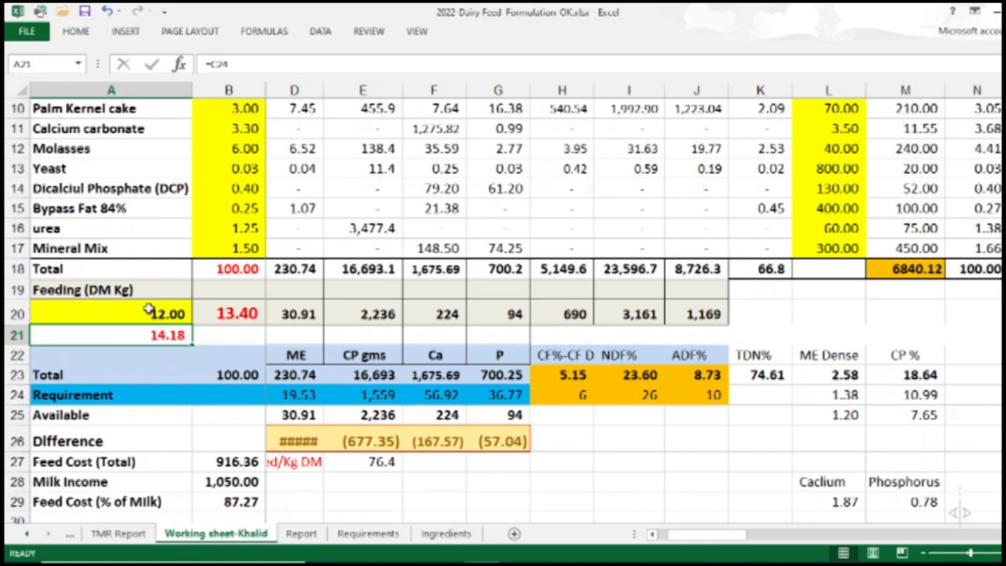
{"action": "left_click", "coordinate": [144, 313]}
{"action": "type", "text": "14"}
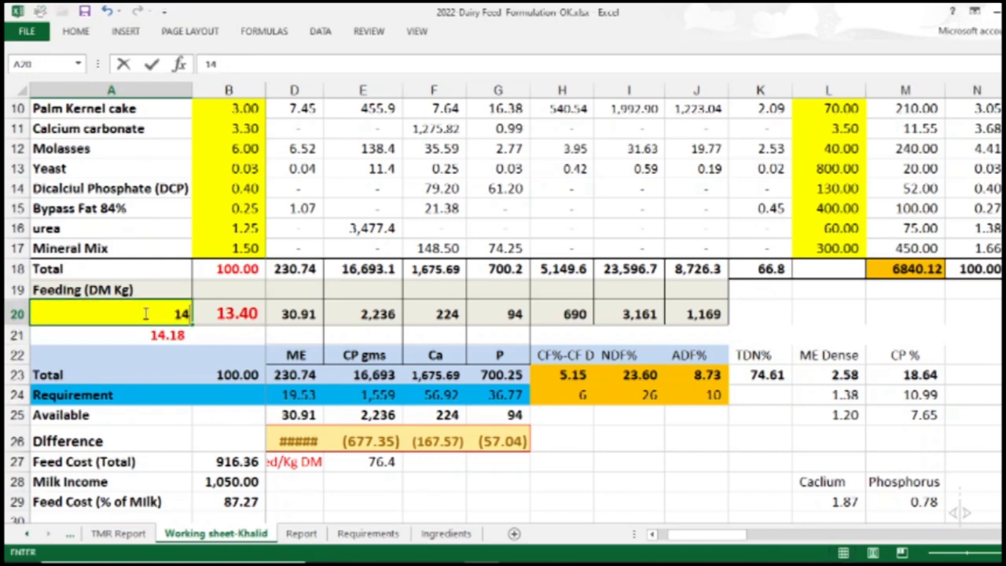
{"action": "type", "text": ".18"}
{"action": "key", "text": "ctrl+Return"}
{"action": "key", "text": "Return"}
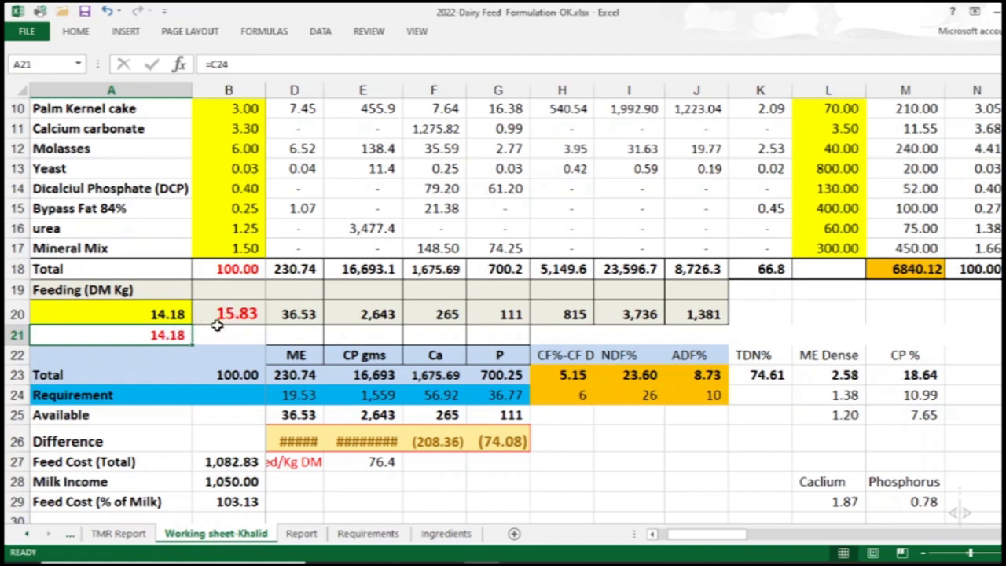
{"action": "left_click", "coordinate": [246, 313]}
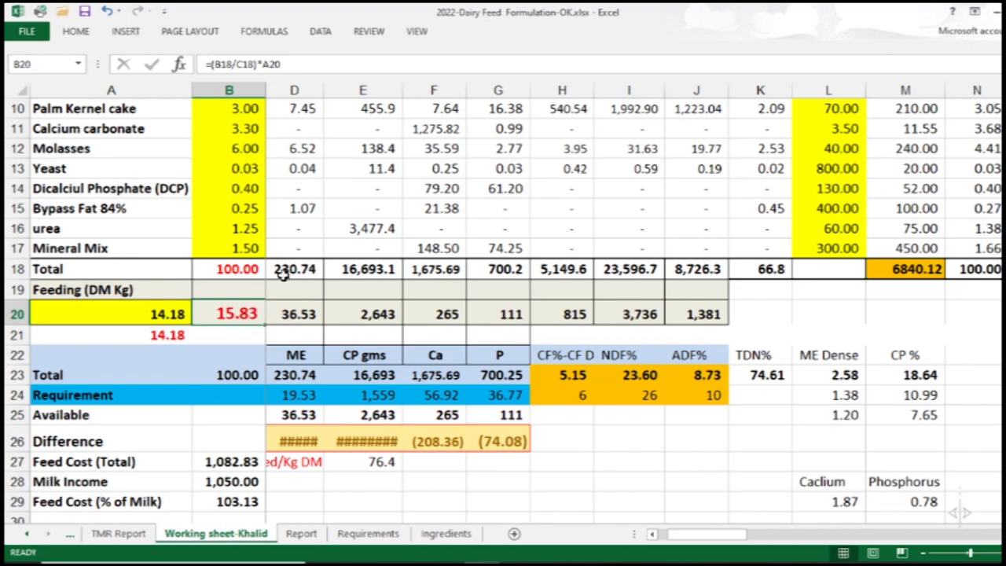
Review the ration column totals, including DM Kg 89.57 and inclusion 100.00
{"action": "scroll", "coordinate": [291, 280], "scroll_direction": "up", "scroll_amount": 3}
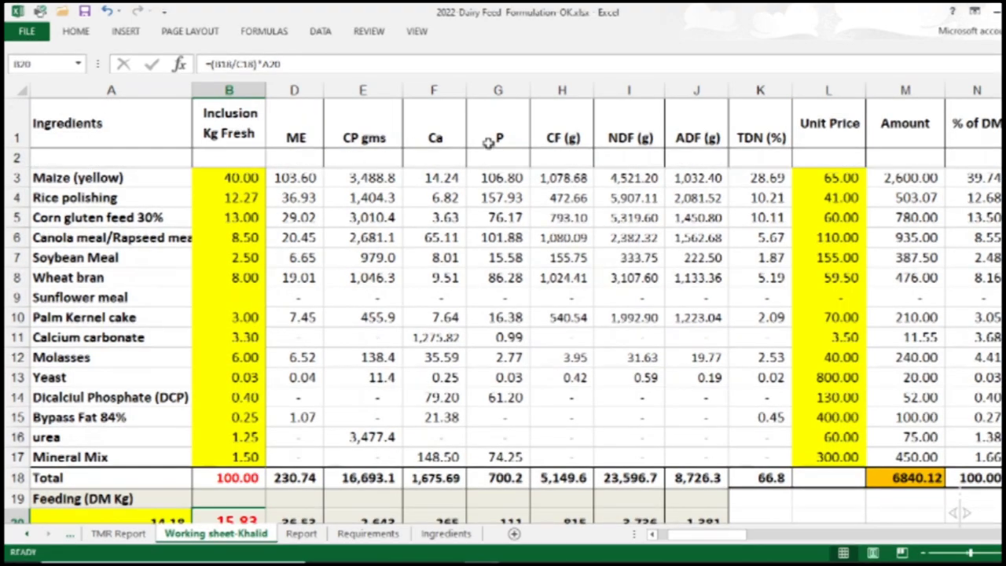
{"action": "left_click", "coordinate": [984, 480]}
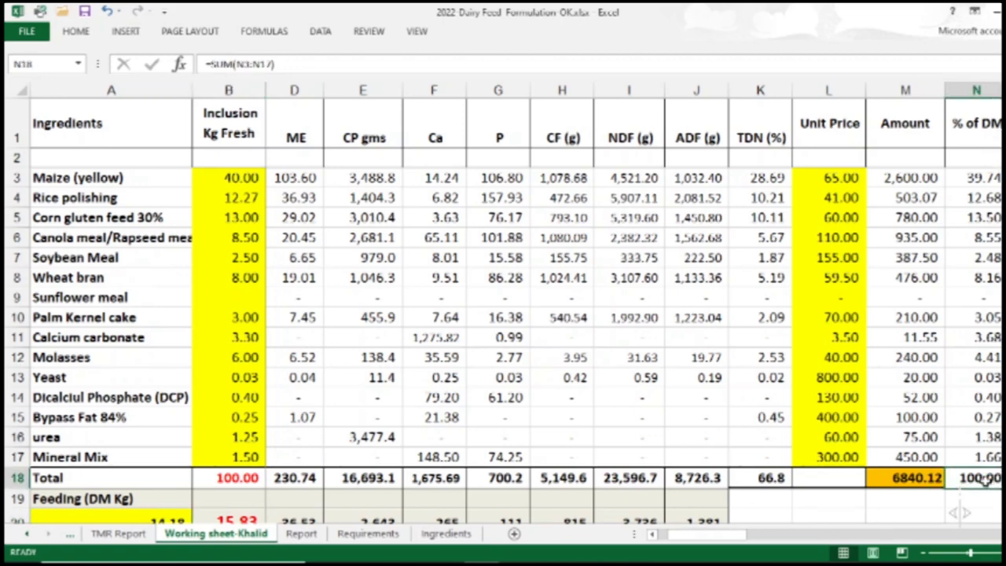
{"action": "key", "text": "Right"}
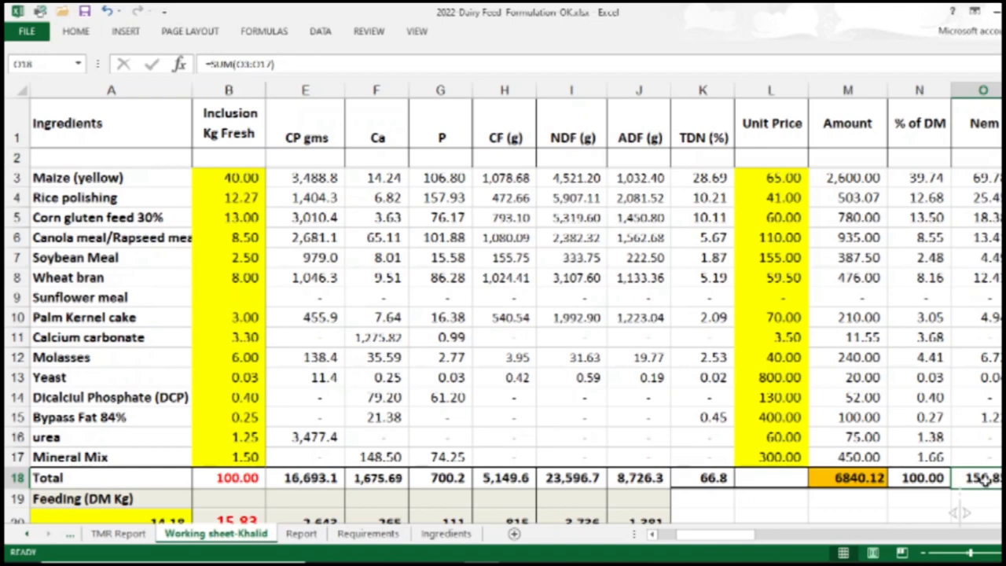
{"action": "key", "text": "Right"}
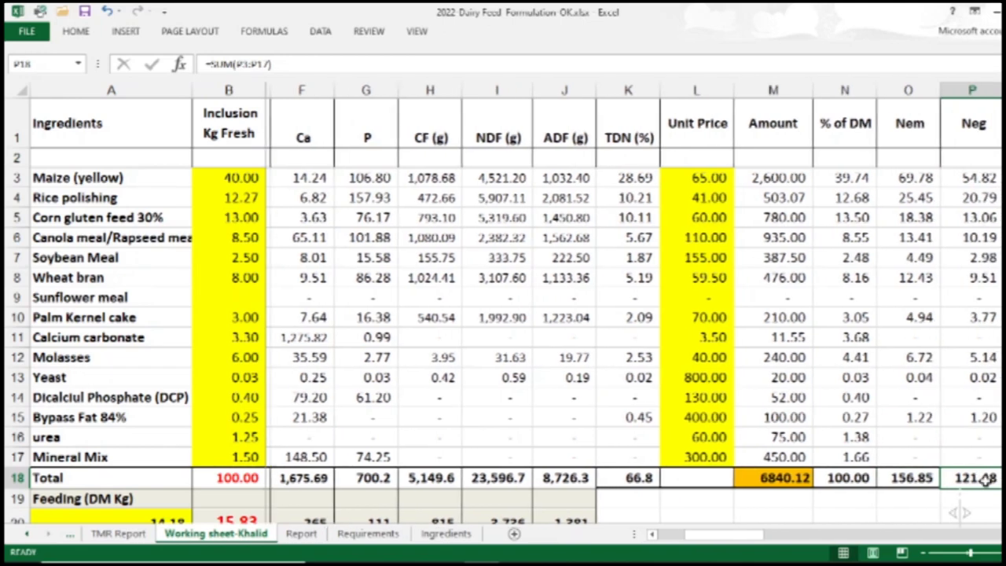
{"action": "key", "text": "Right"}
{"action": "key", "text": "Right"}
{"action": "key", "text": "Left"}
{"action": "key", "text": "Left"}
{"action": "key", "text": "Left"}
{"action": "key", "text": "Left"}
{"action": "key", "text": "Left"}
{"action": "key", "text": "Left"}
{"action": "key", "text": "Left"}
{"action": "key", "text": "Left"}
{"action": "key", "text": "Left"}
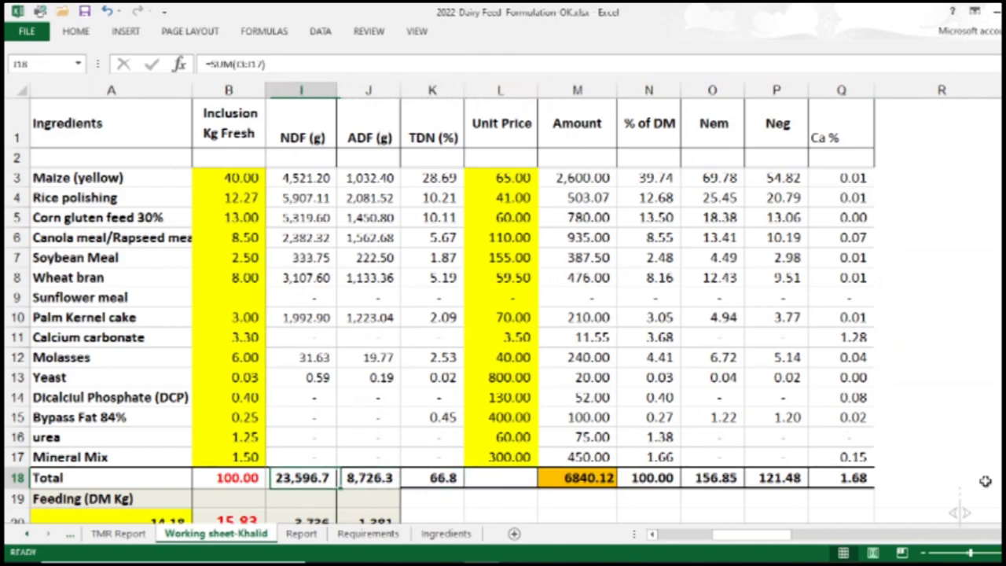
{"action": "key", "text": "Left"}
{"action": "key", "text": "Left"}
{"action": "key", "text": "Left"}
{"action": "key", "text": "Left"}
{"action": "key", "text": "Left"}
{"action": "key", "text": "Left"}
{"action": "key", "text": "Left"}
{"action": "key", "text": "Right"}
{"action": "key", "text": "Right"}
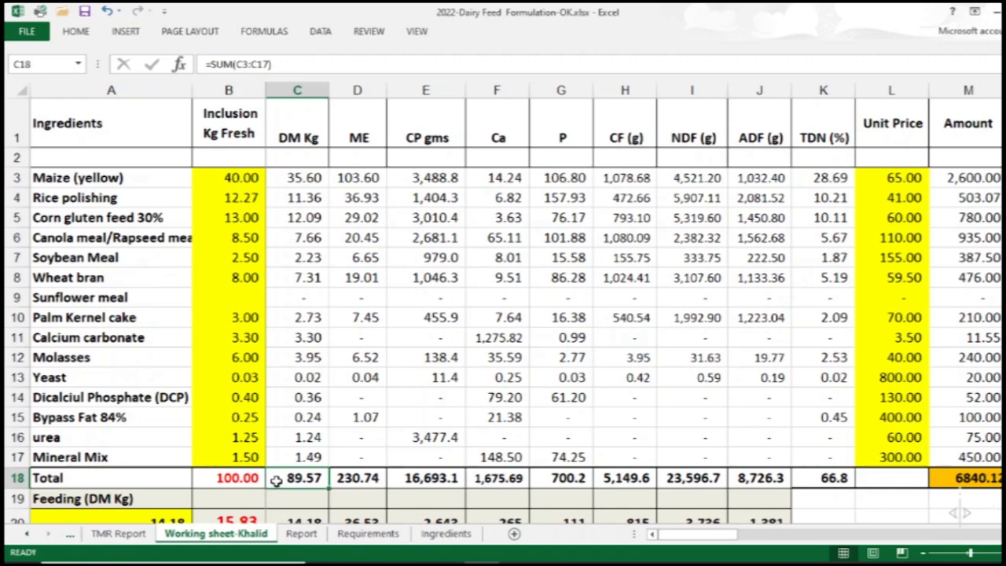
{"action": "left_click", "coordinate": [203, 477]}
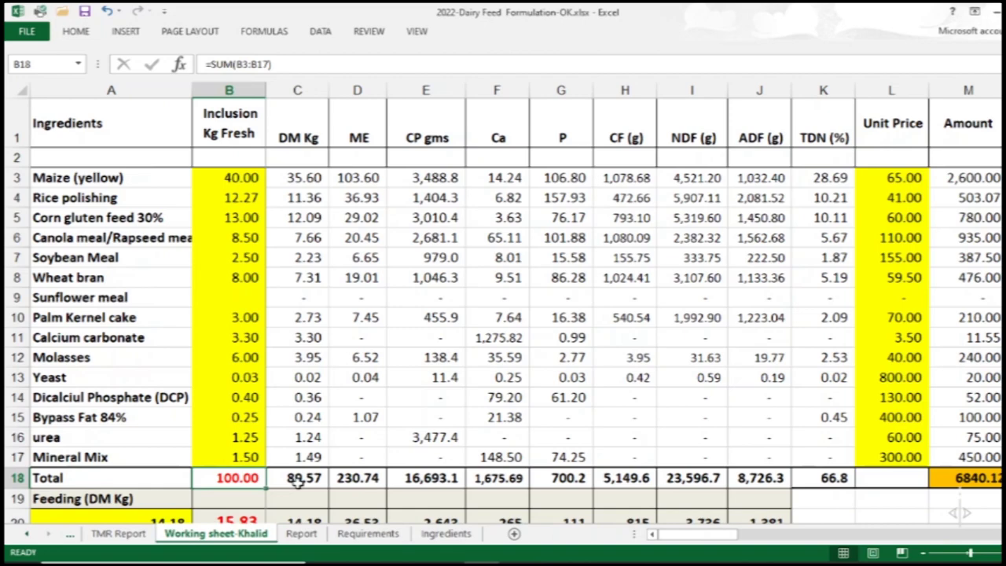
Check the fresh-weight, dry-matter, ME and Ca feeding formulas, then view the Requirements sheet
{"action": "scroll", "coordinate": [297, 483], "scroll_direction": "down", "scroll_amount": 2}
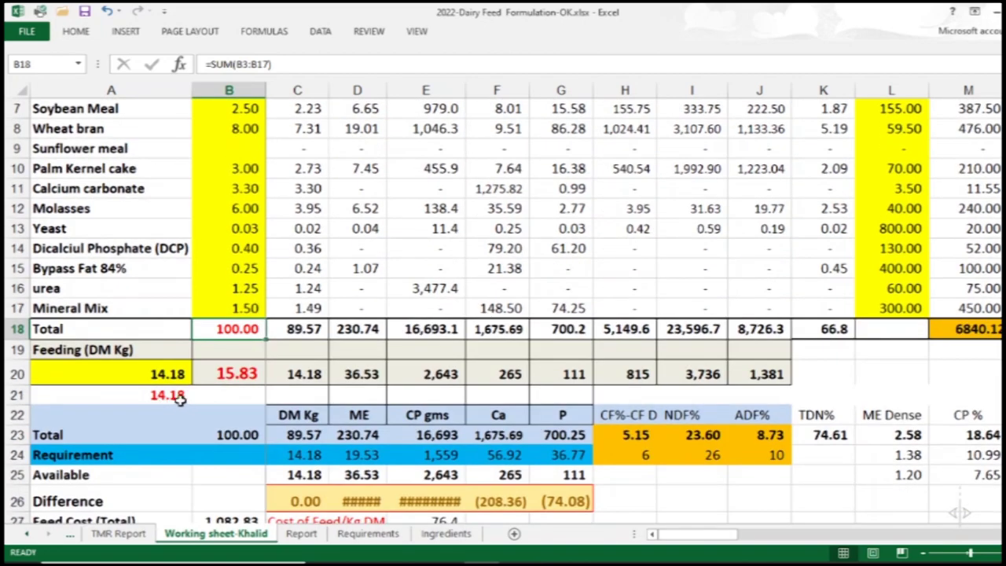
{"action": "left_click", "coordinate": [215, 374]}
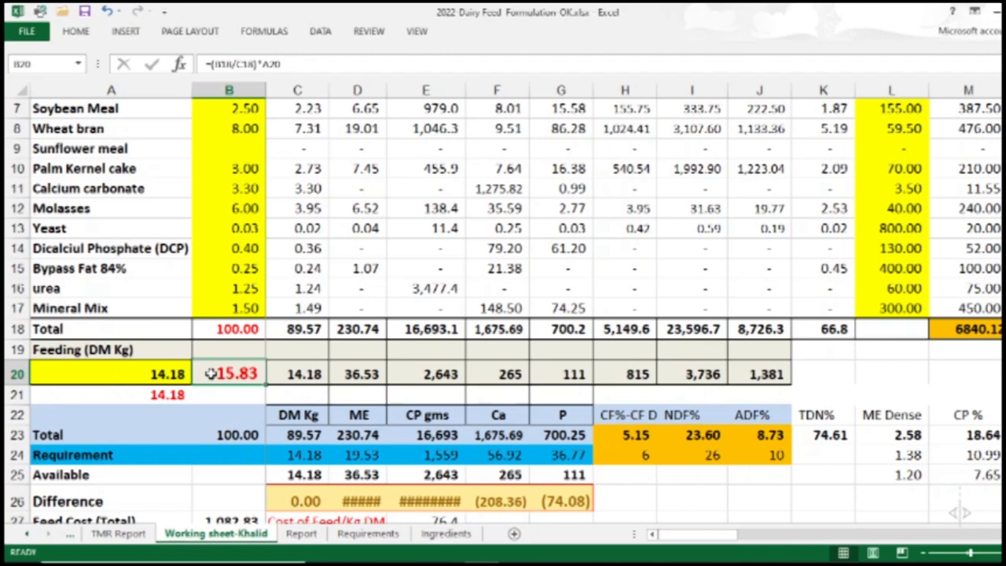
{"action": "left_click", "coordinate": [295, 374]}
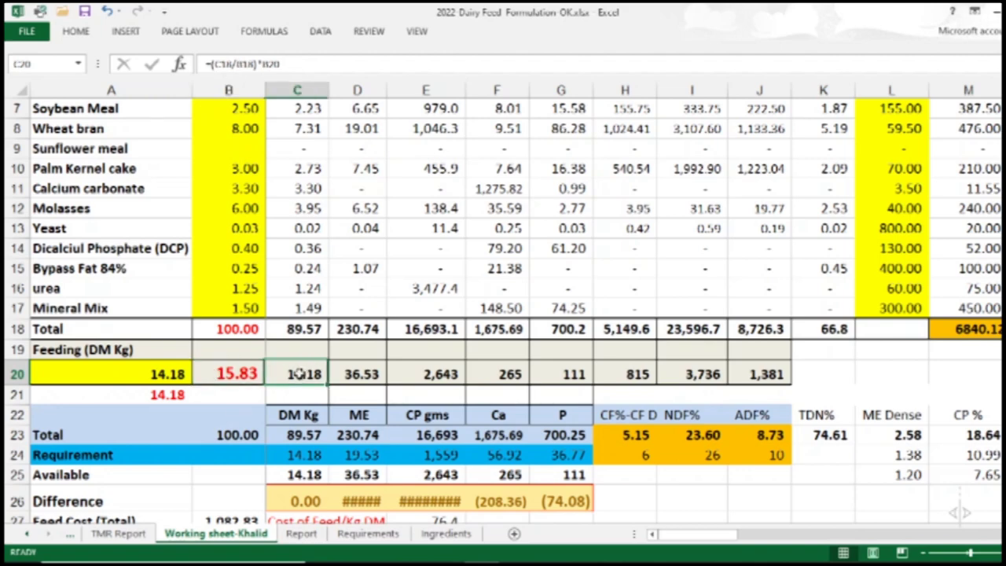
{"action": "left_click", "coordinate": [358, 376]}
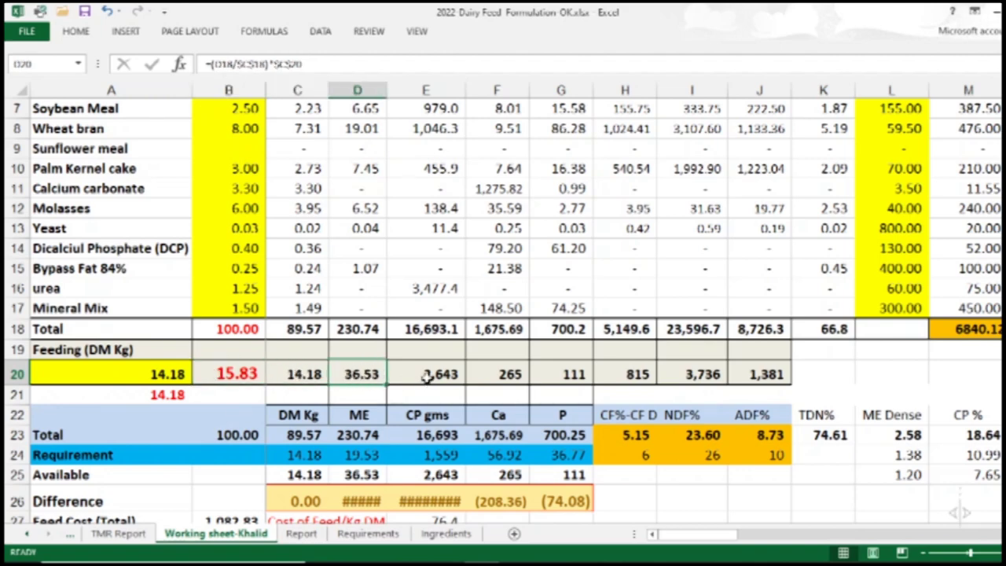
{"action": "left_click", "coordinate": [427, 376]}
{"action": "left_click", "coordinate": [482, 371]}
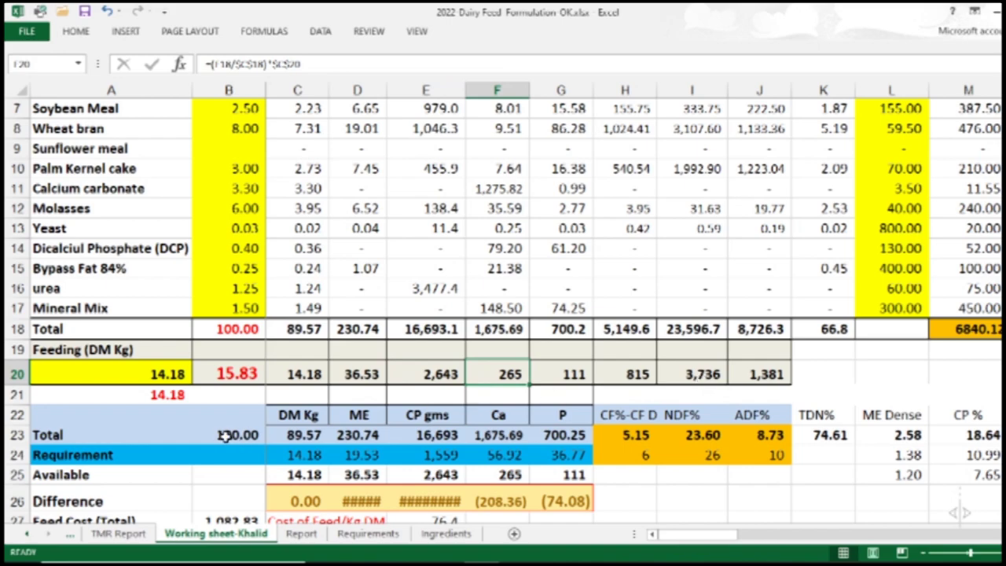
{"action": "scroll", "coordinate": [193, 425], "scroll_direction": "down", "scroll_amount": 1}
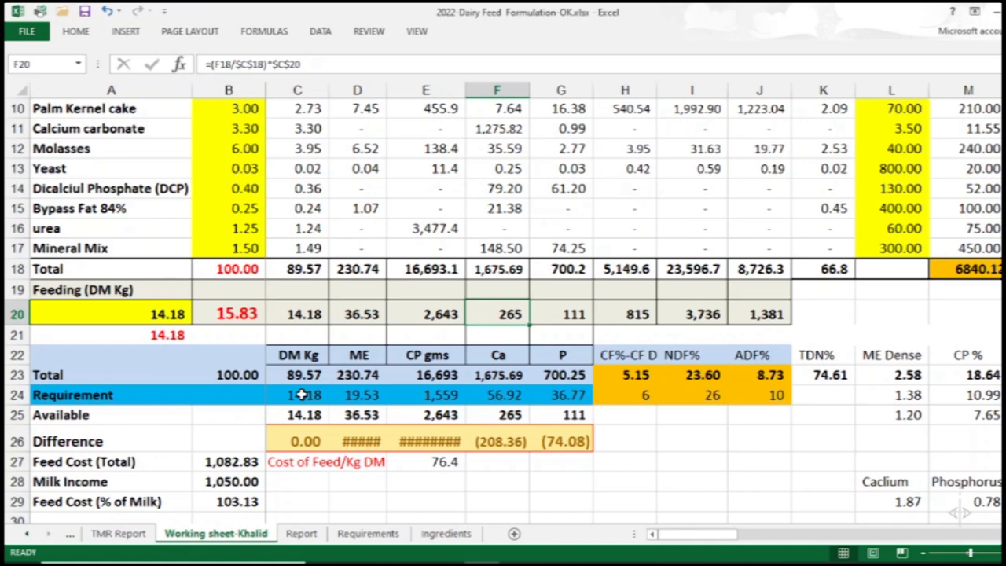
{"action": "left_click", "coordinate": [368, 534]}
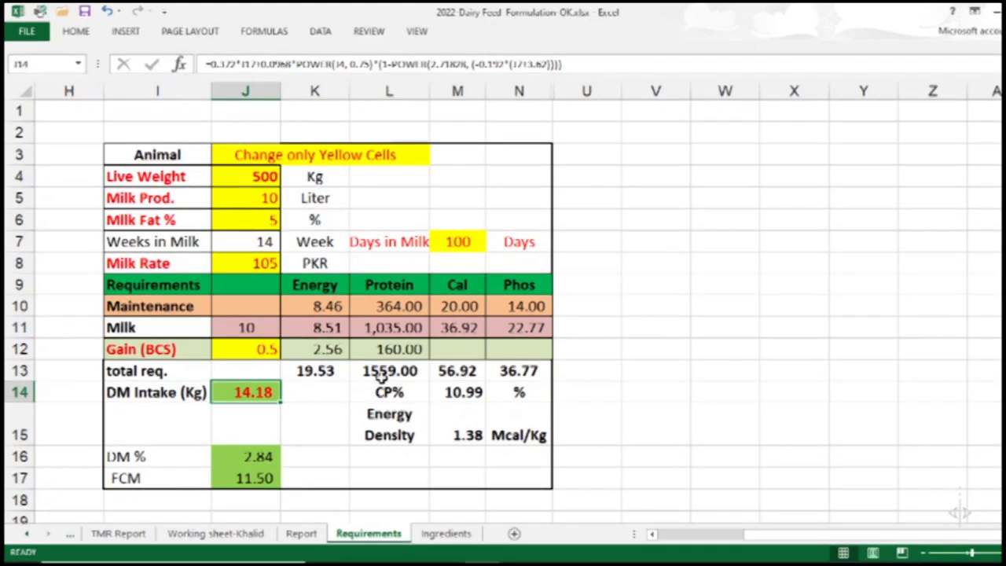
Switch back to the Working sheet-Khalid sheet
{"action": "left_click", "coordinate": [234, 534]}
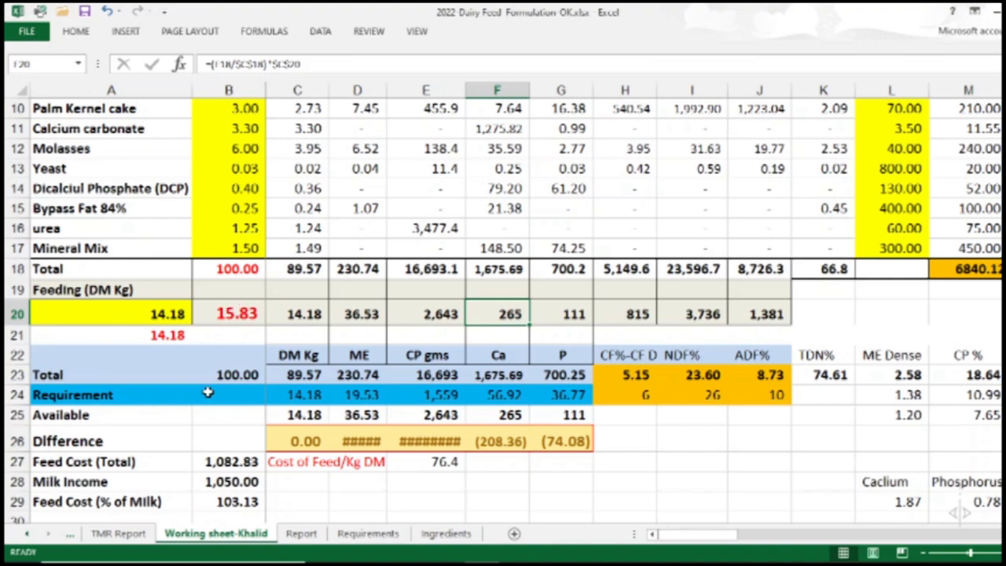
{"action": "scroll", "coordinate": [207, 393], "scroll_direction": "down", "scroll_amount": 1}
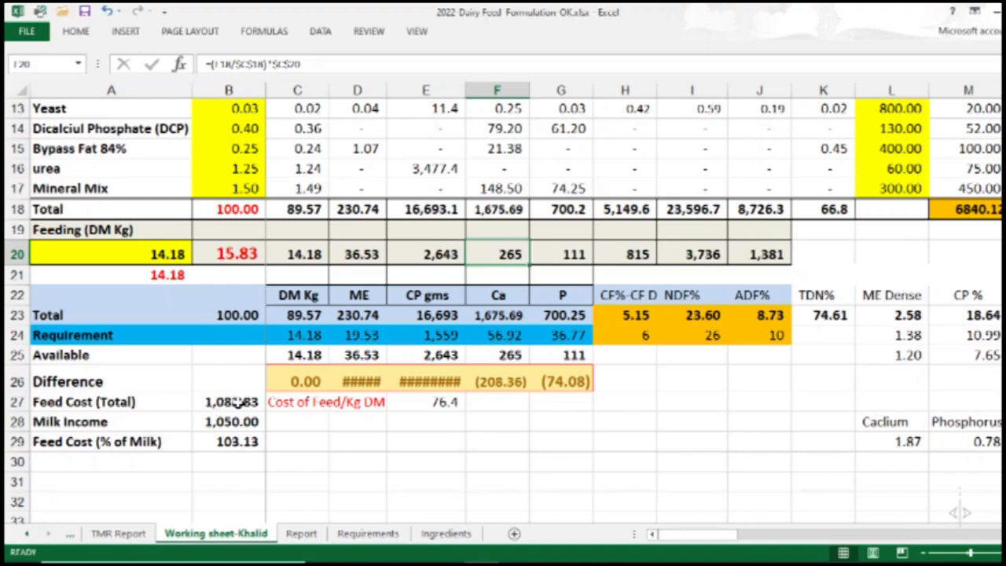
{"action": "left_click", "coordinate": [377, 537]}
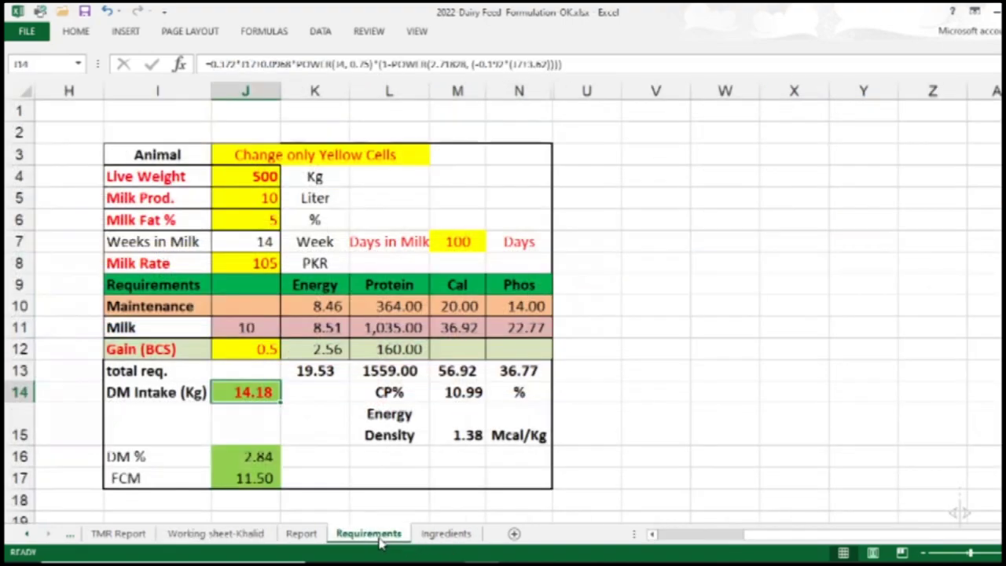
{"action": "left_click", "coordinate": [254, 263]}
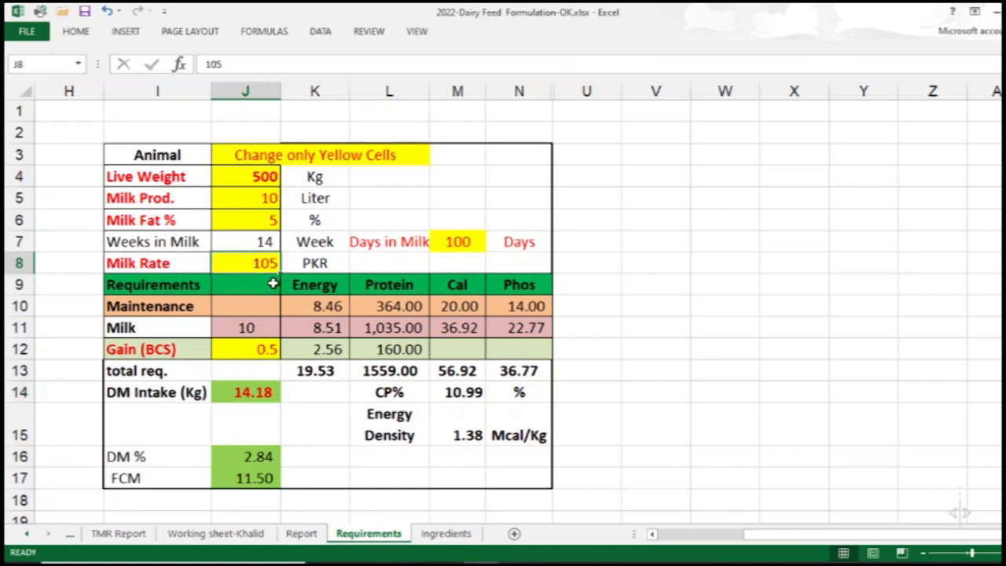
{"action": "left_click", "coordinate": [220, 539]}
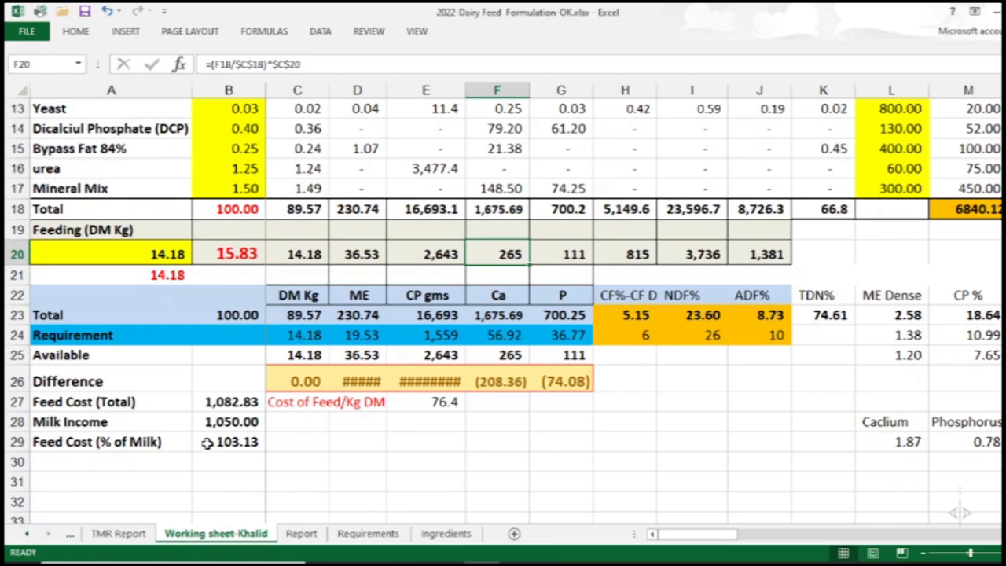
{"action": "left_click", "coordinate": [207, 443]}
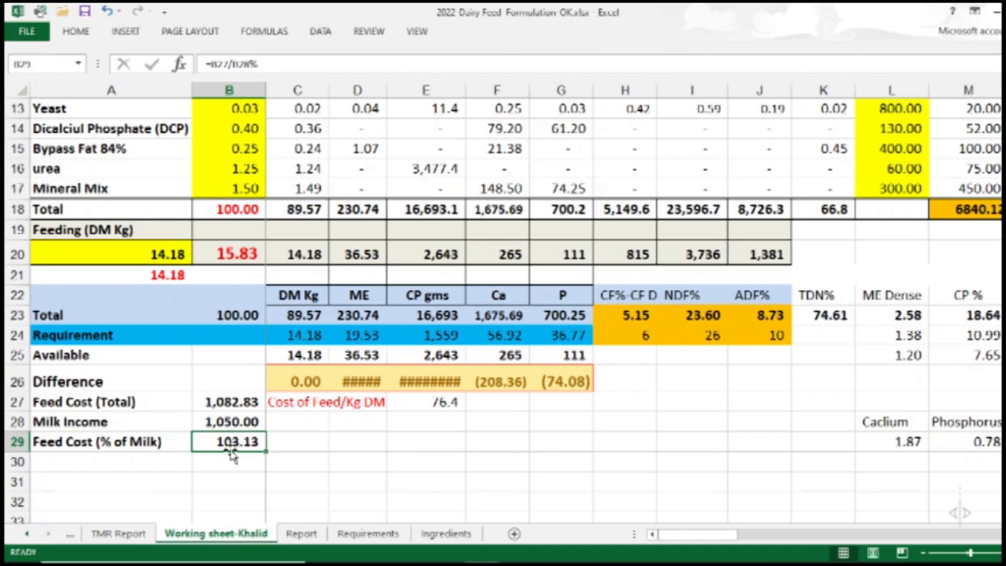
{"action": "left_click", "coordinate": [28, 535]}
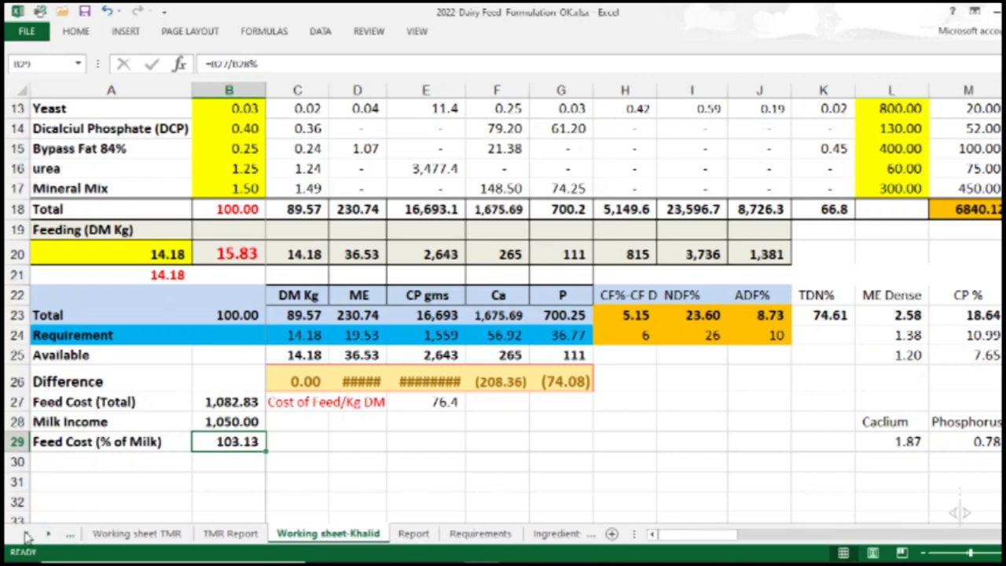
On Working sheet TMR, replace Maize yellow in row 9 with Gram Black (Chick pea)
{"action": "left_click", "coordinate": [28, 534]}
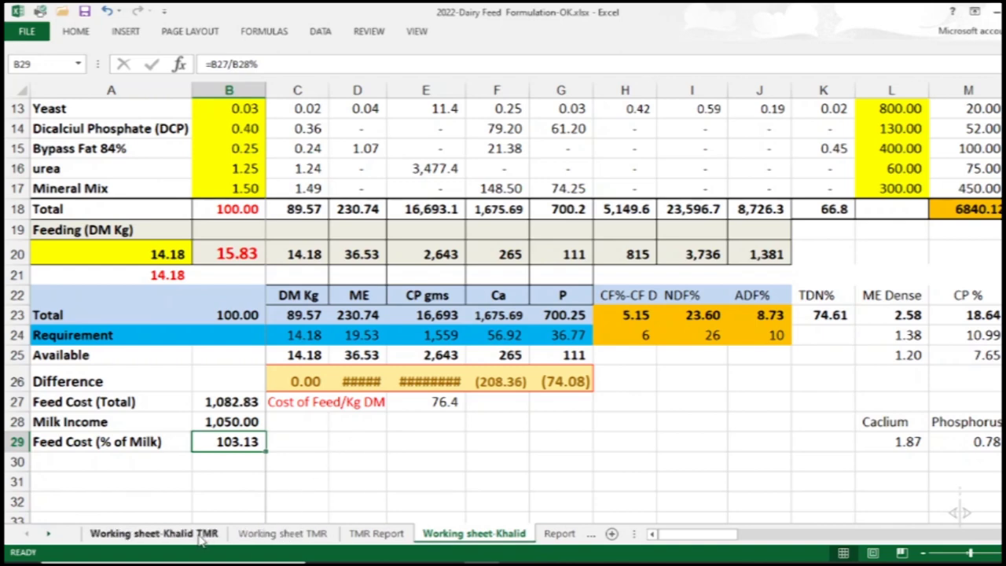
{"action": "left_click", "coordinate": [284, 535]}
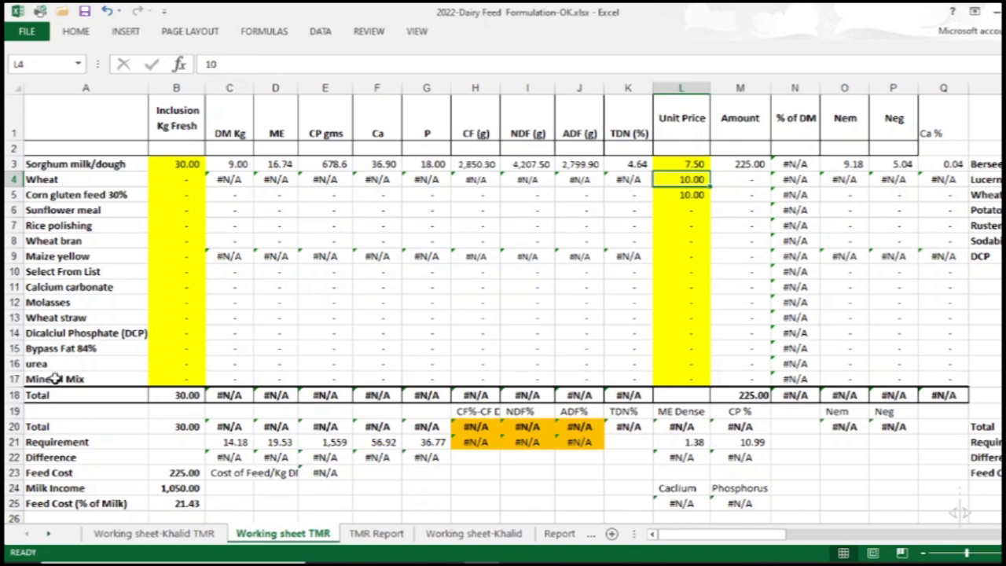
{"action": "left_click", "coordinate": [163, 163]}
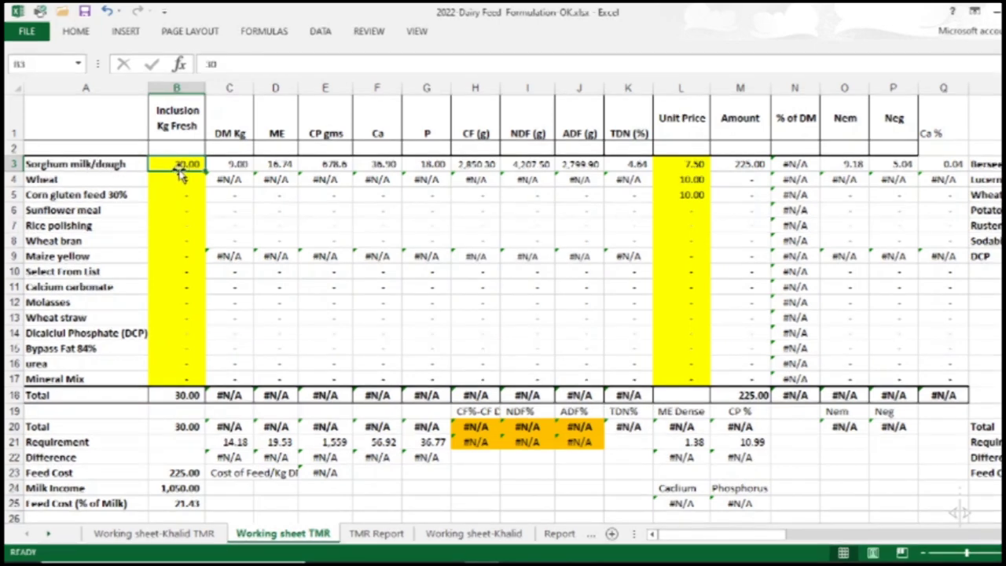
{"action": "left_click", "coordinate": [185, 256]}
{"action": "left_click", "coordinate": [100, 259]}
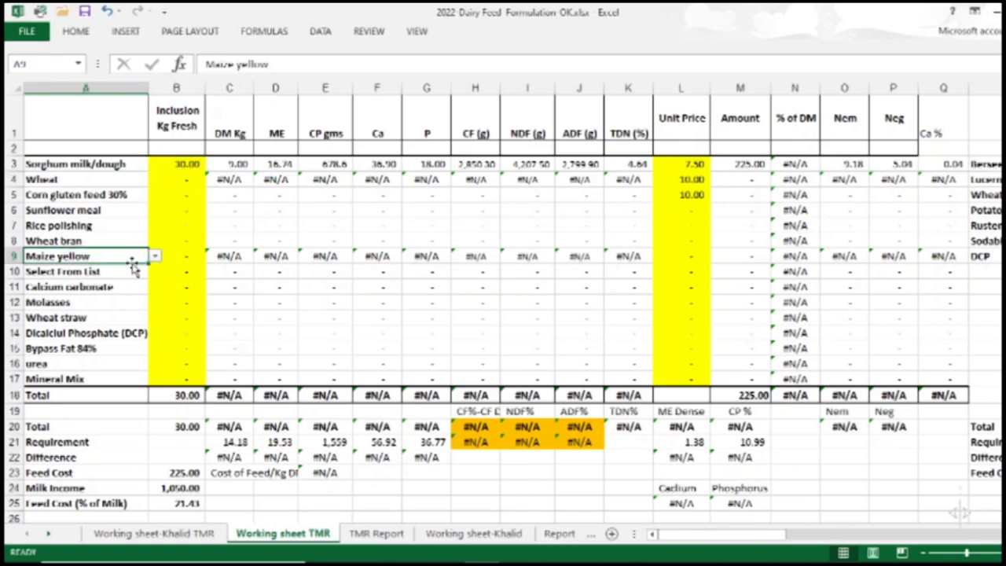
{"action": "left_click", "coordinate": [154, 257]}
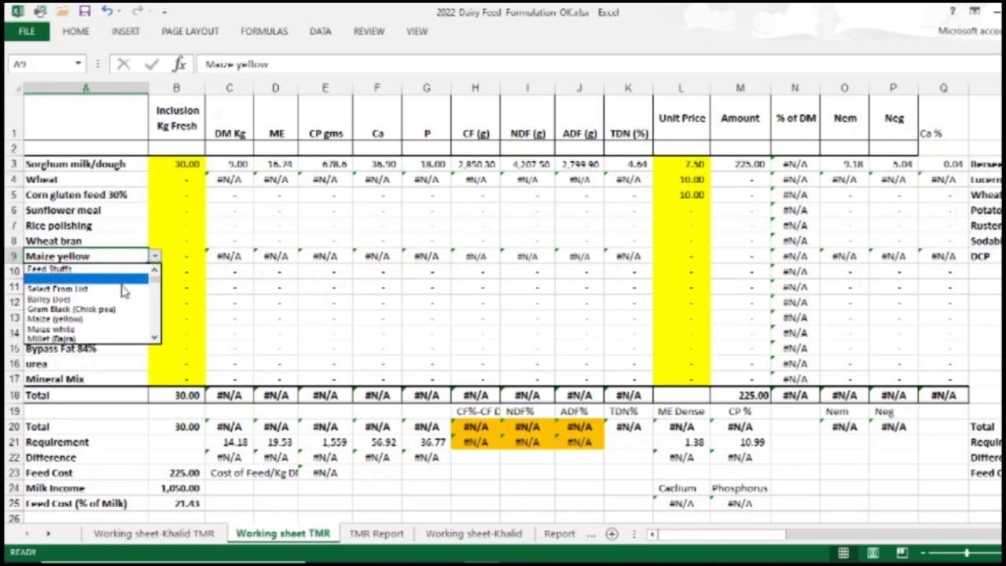
{"action": "left_click", "coordinate": [119, 309]}
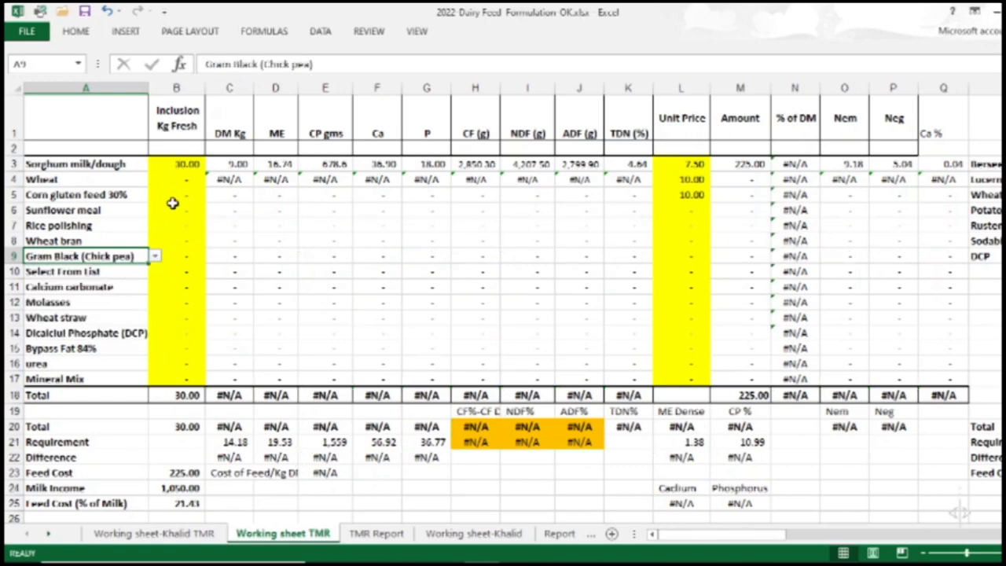
Replace Wheat in row 4 with Barley (Joe) and zoom in on the sheet
{"action": "left_click", "coordinate": [114, 180]}
{"action": "left_click", "coordinate": [155, 179]}
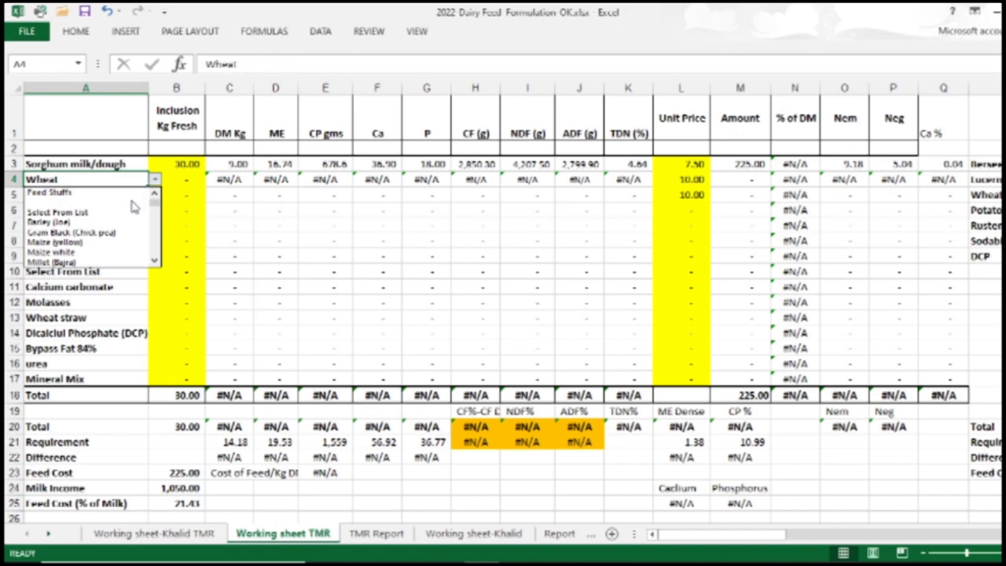
{"action": "left_click", "coordinate": [122, 223]}
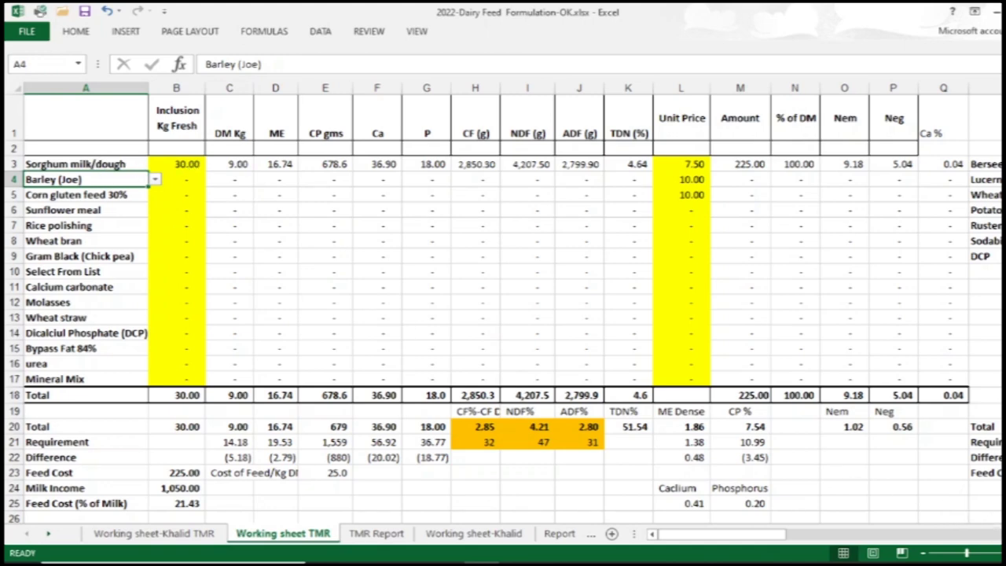
{"action": "left_click", "coordinate": [993, 553]}
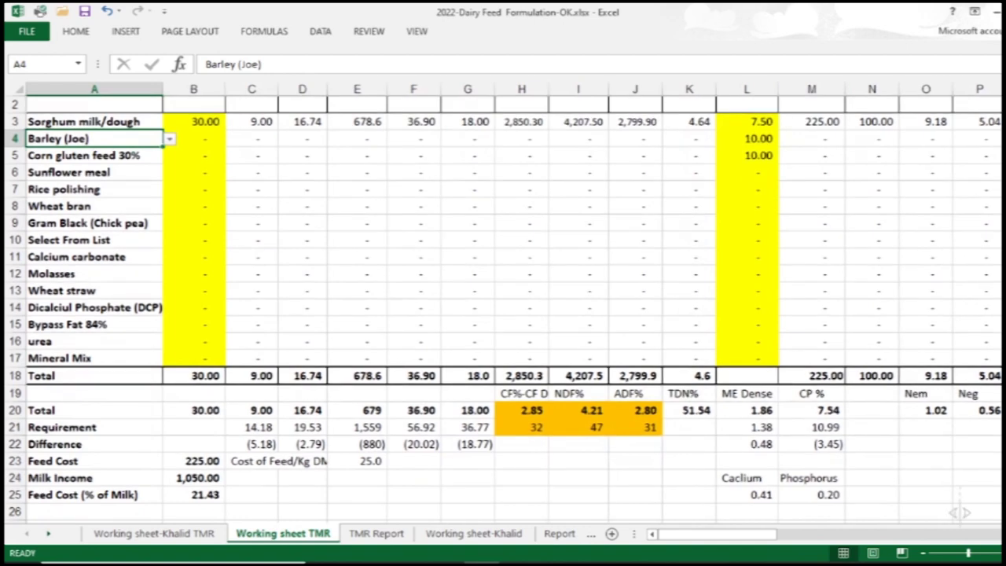
{"action": "scroll", "coordinate": [960, 512], "scroll_direction": "up", "scroll_amount": 1}
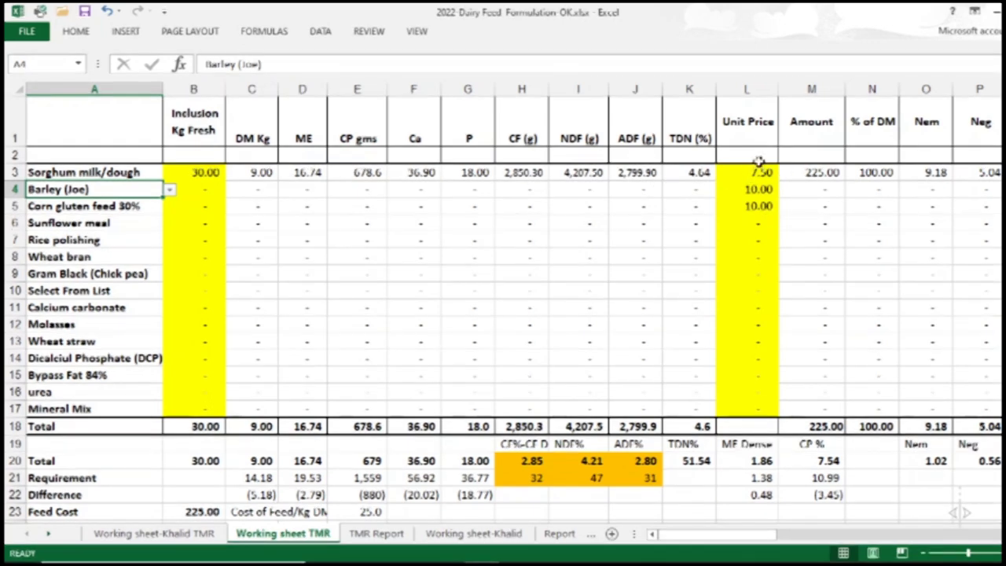
{"action": "left_click", "coordinate": [739, 173]}
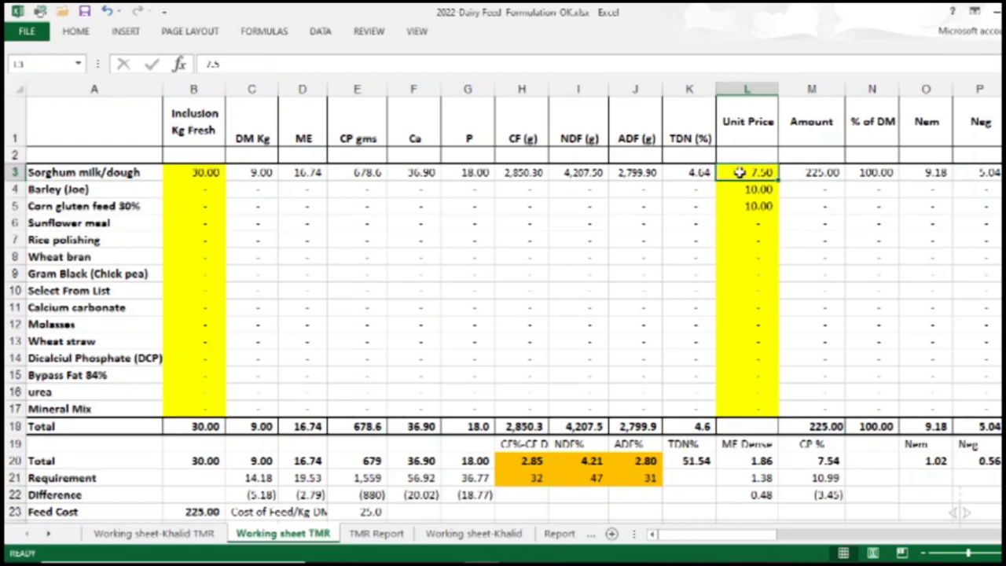
{"action": "left_click", "coordinate": [722, 194]}
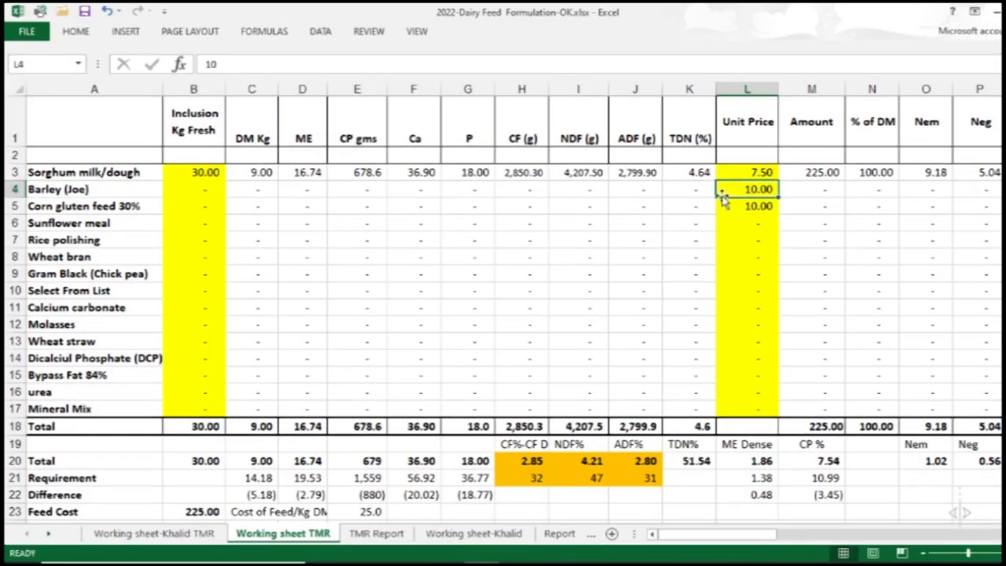
{"action": "type", "text": "0"}
{"action": "key", "text": "Return"}
{"action": "type", "text": "0"}
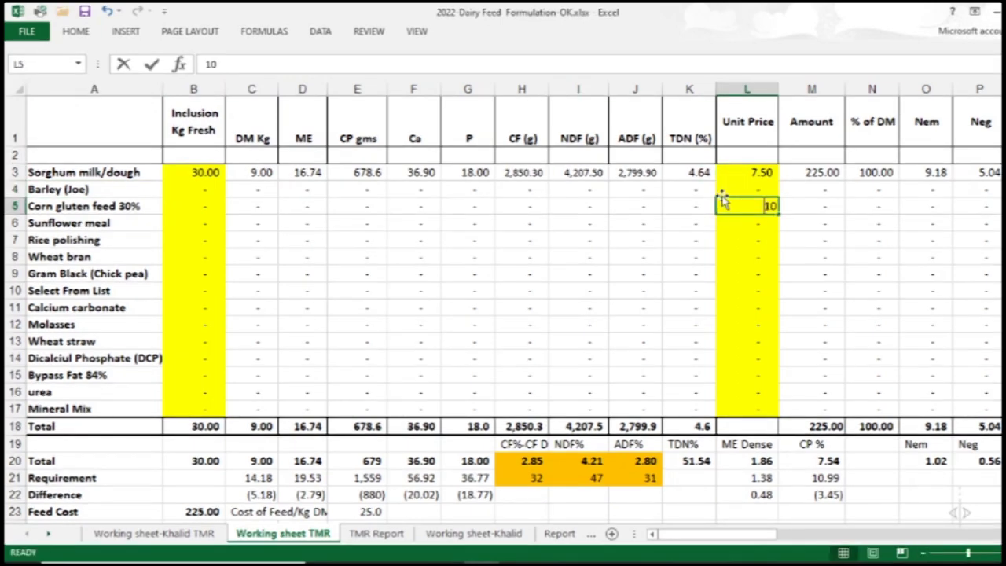
{"action": "key", "text": "Return"}
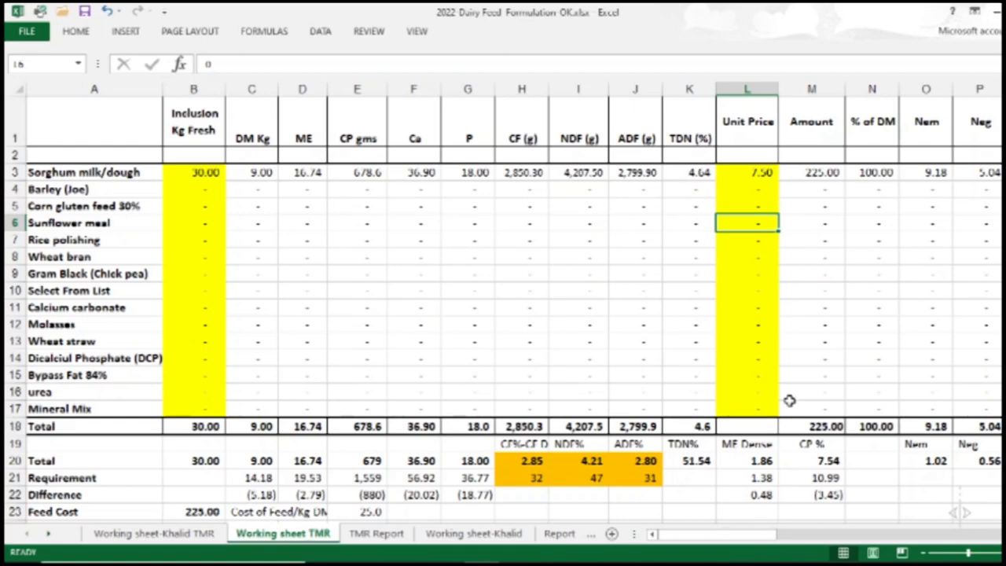
{"action": "scroll", "coordinate": [579, 361], "scroll_direction": "down", "scroll_amount": 1}
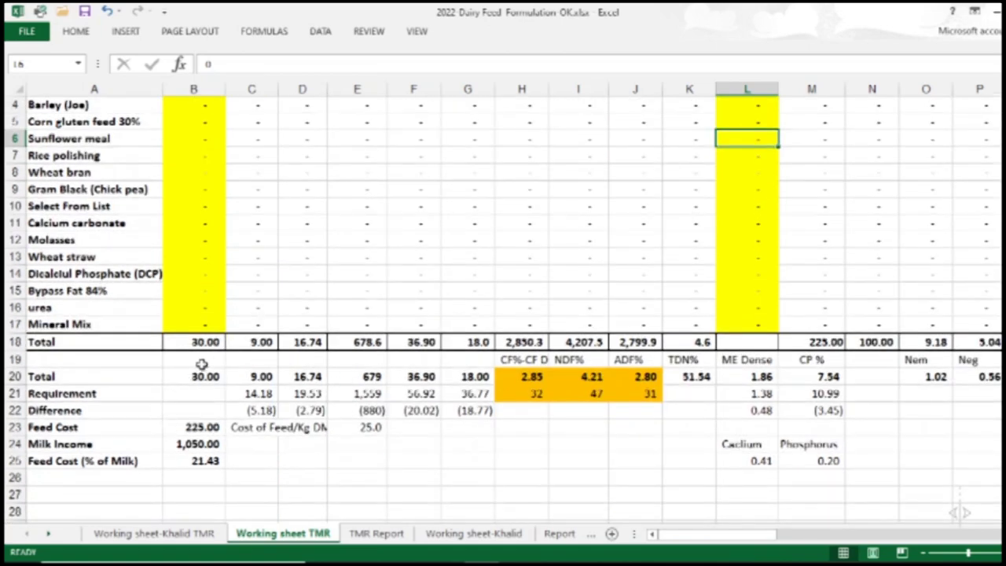
{"action": "scroll", "coordinate": [267, 421], "scroll_direction": "up", "scroll_amount": 1}
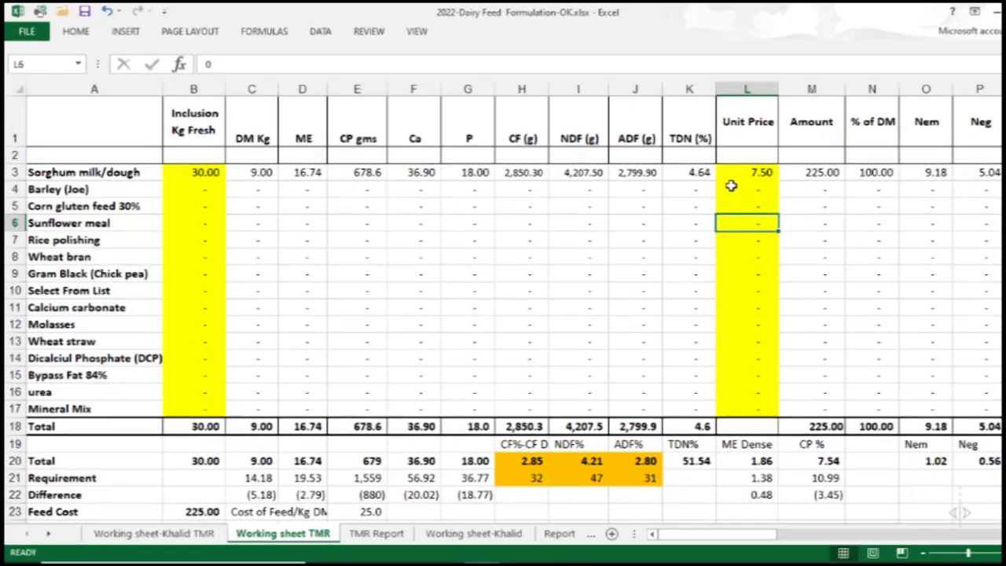
{"action": "left_click", "coordinate": [154, 172]}
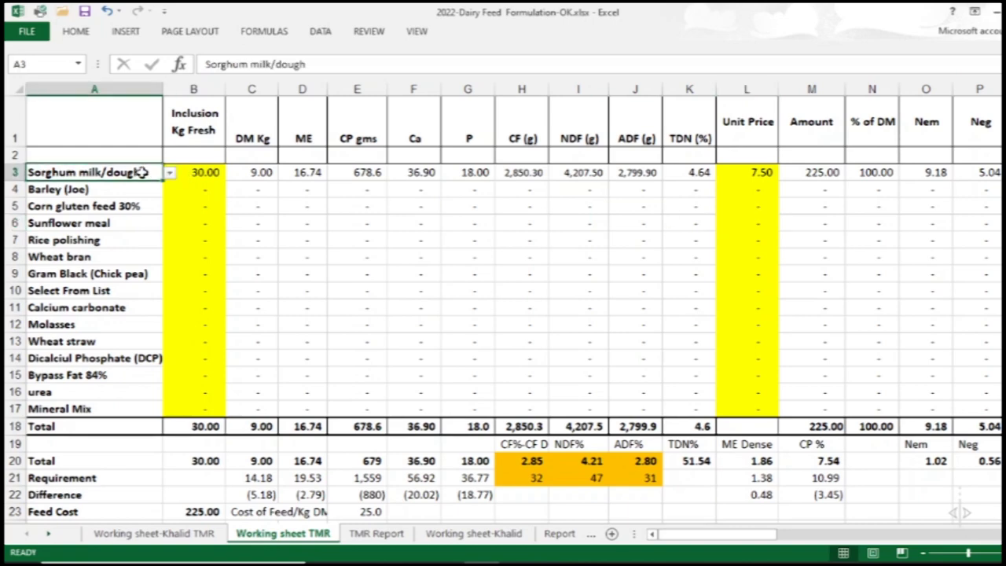
{"action": "left_click", "coordinate": [187, 173]}
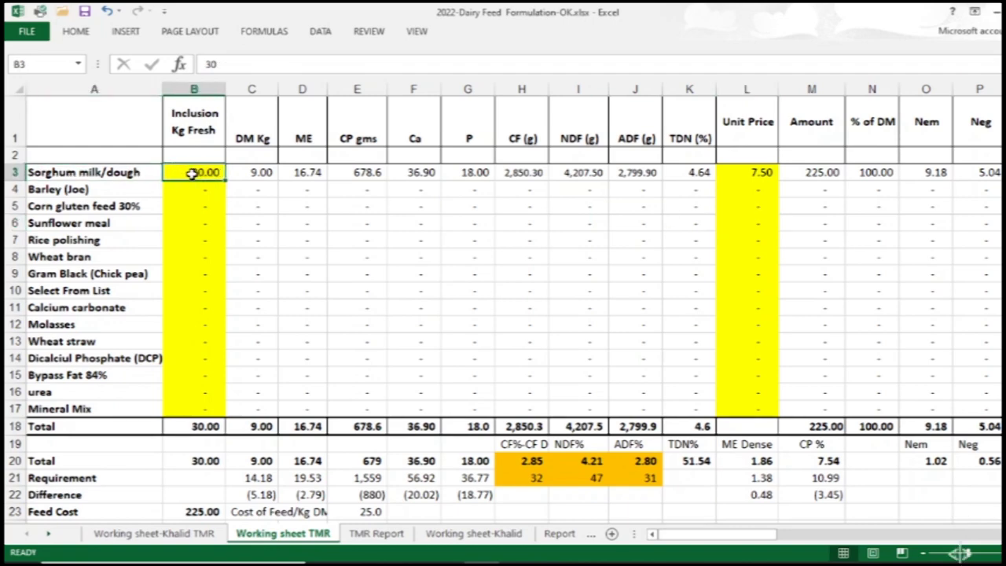
{"action": "left_click", "coordinate": [759, 172]}
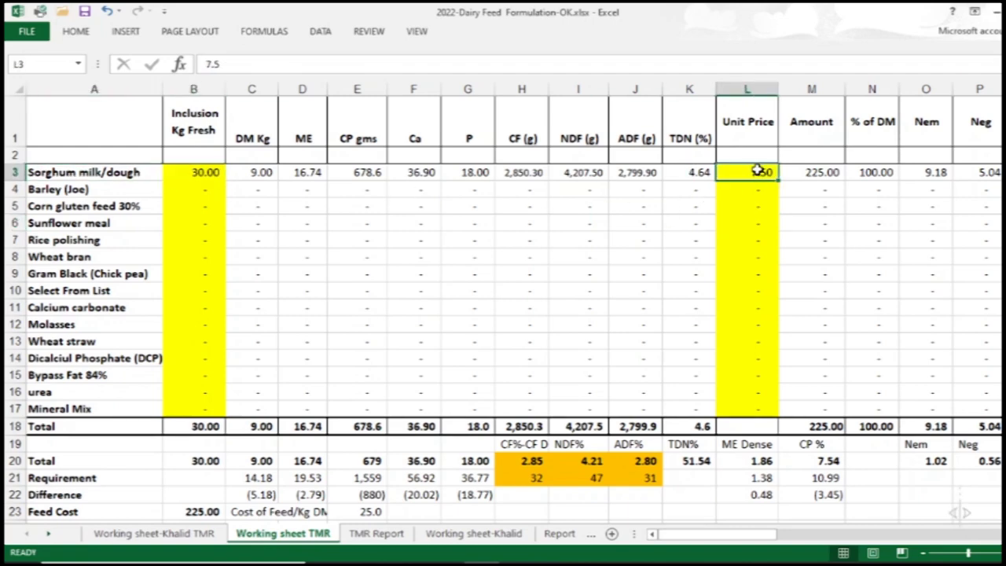
{"action": "left_click", "coordinate": [832, 428]}
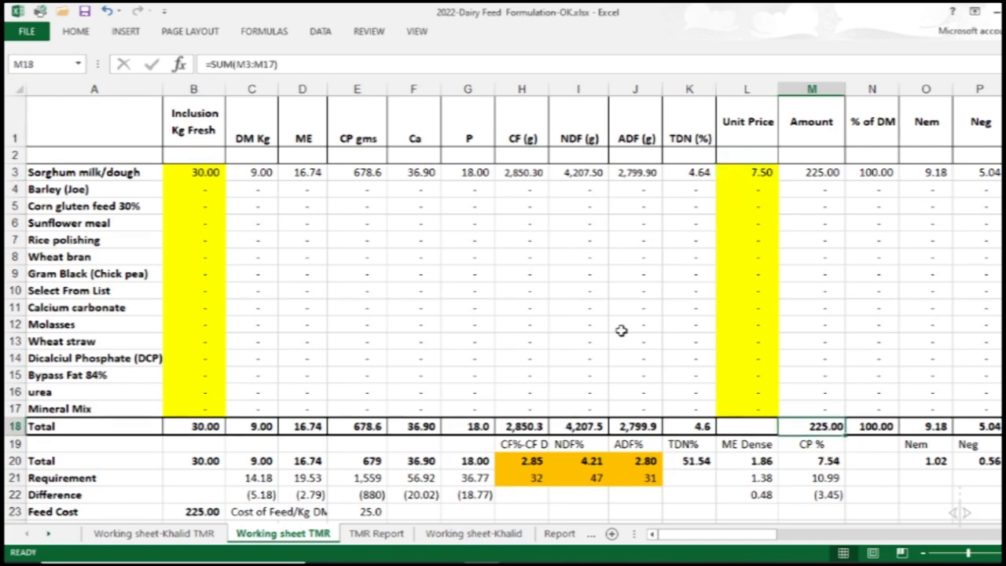
{"action": "left_click", "coordinate": [183, 427]}
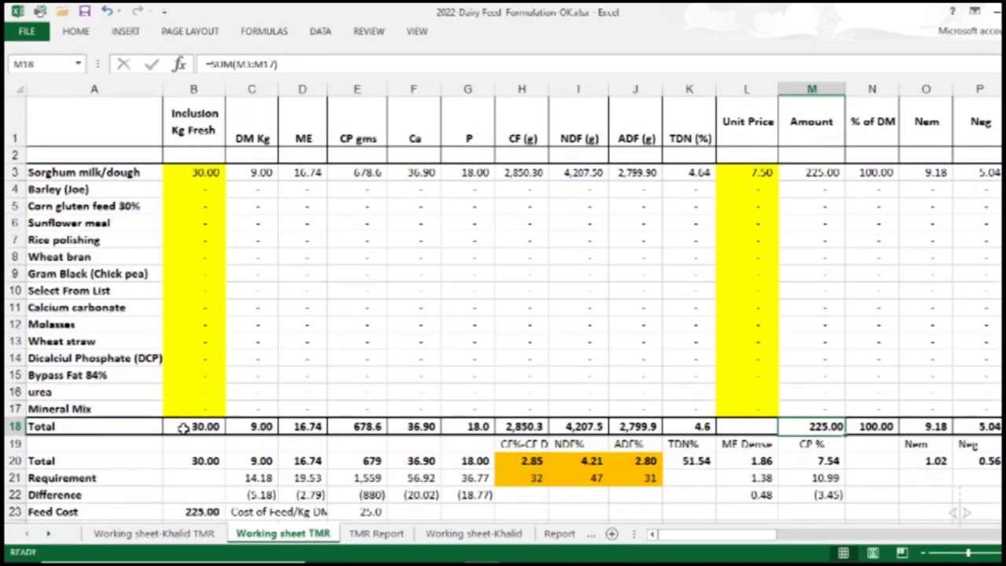
{"action": "left_click", "coordinate": [261, 425]}
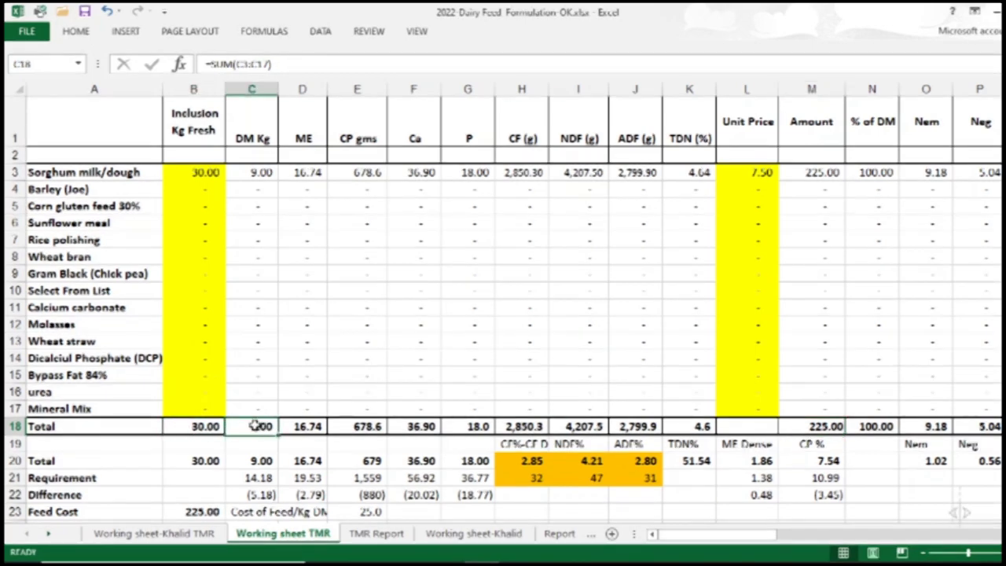
{"action": "left_click", "coordinate": [186, 537]}
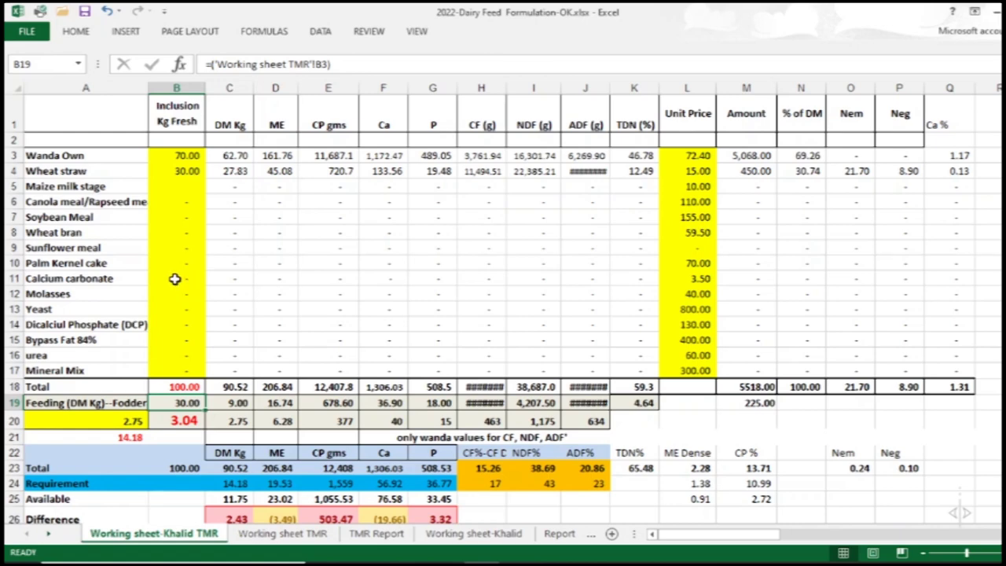
Set Wanda Own to 100 kg fresh and clear the wheat straw amount
{"action": "left_click", "coordinate": [165, 158]}
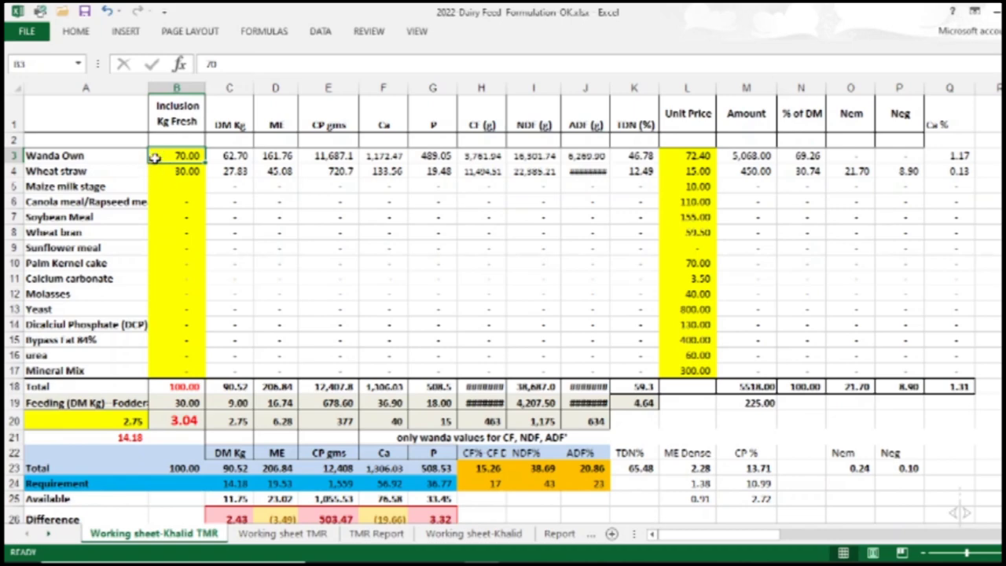
{"action": "type", "text": "1"}
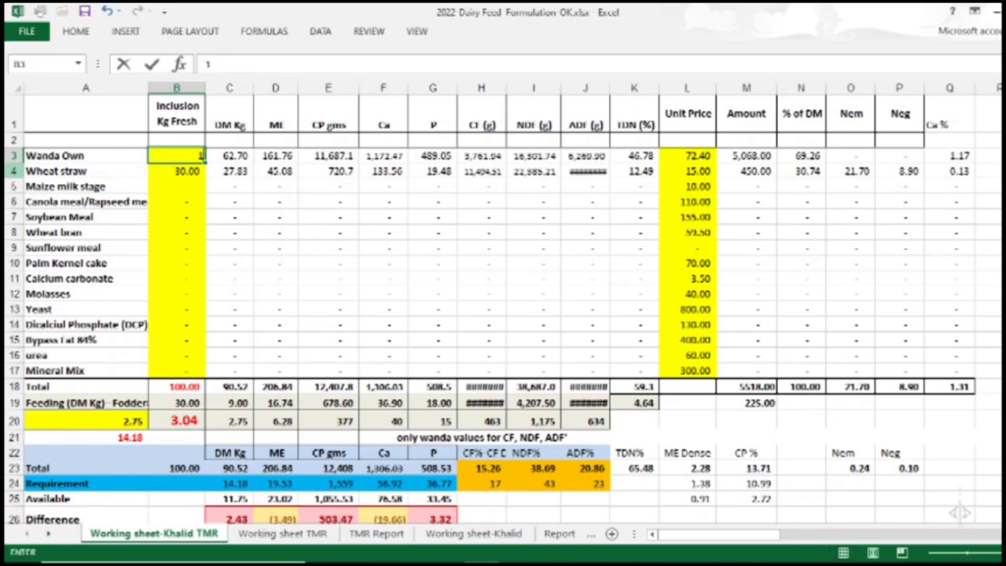
{"action": "key", "text": "Return"}
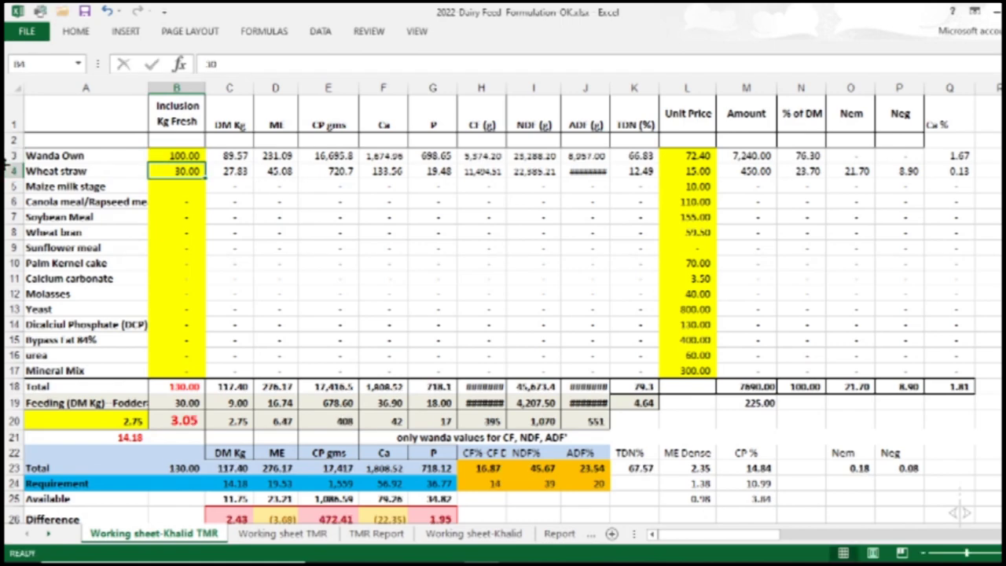
{"action": "key", "text": "BackSpace"}
{"action": "key", "text": "Return"}
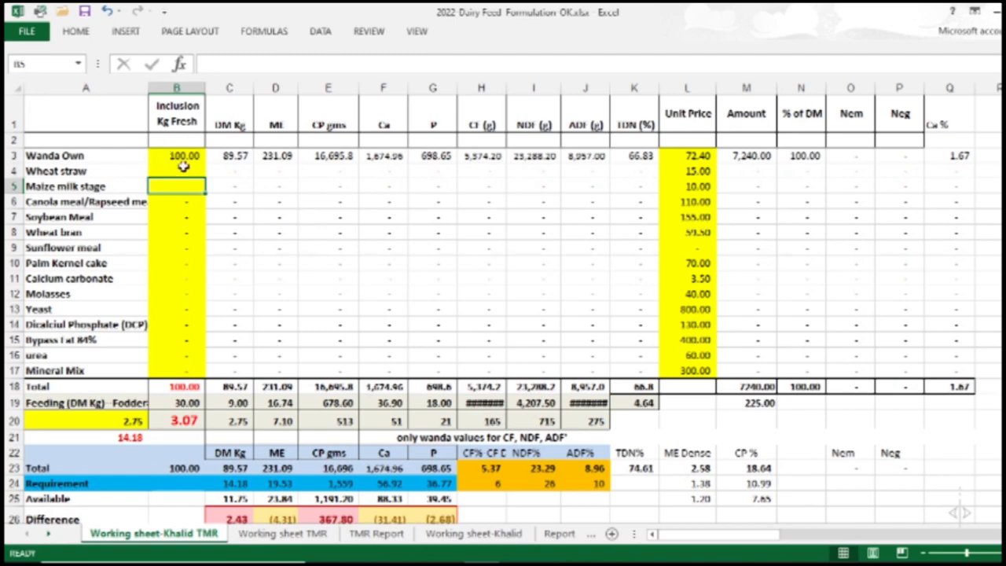
Review the row 3 ingredient choices, leaving Wanda Own unchanged
{"action": "left_click", "coordinate": [82, 155]}
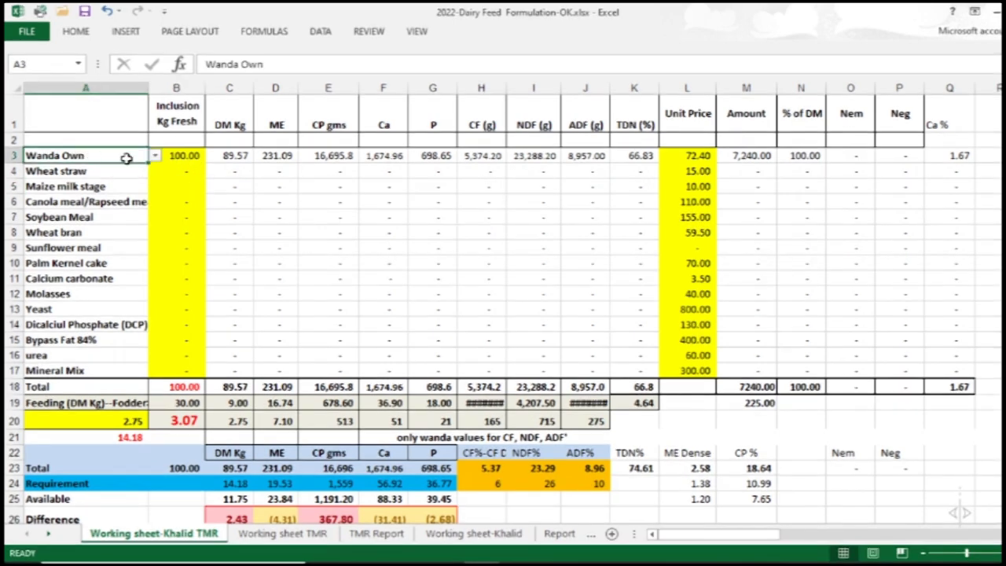
{"action": "left_click", "coordinate": [155, 156]}
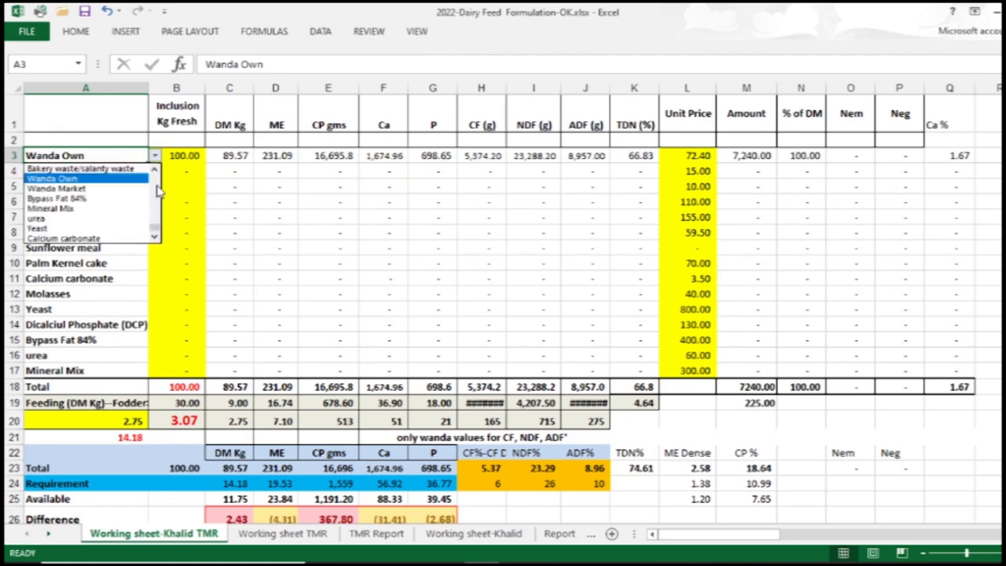
{"action": "scroll", "coordinate": [154, 230], "scroll_direction": "down", "scroll_amount": 3}
{"action": "key", "text": "Escape"}
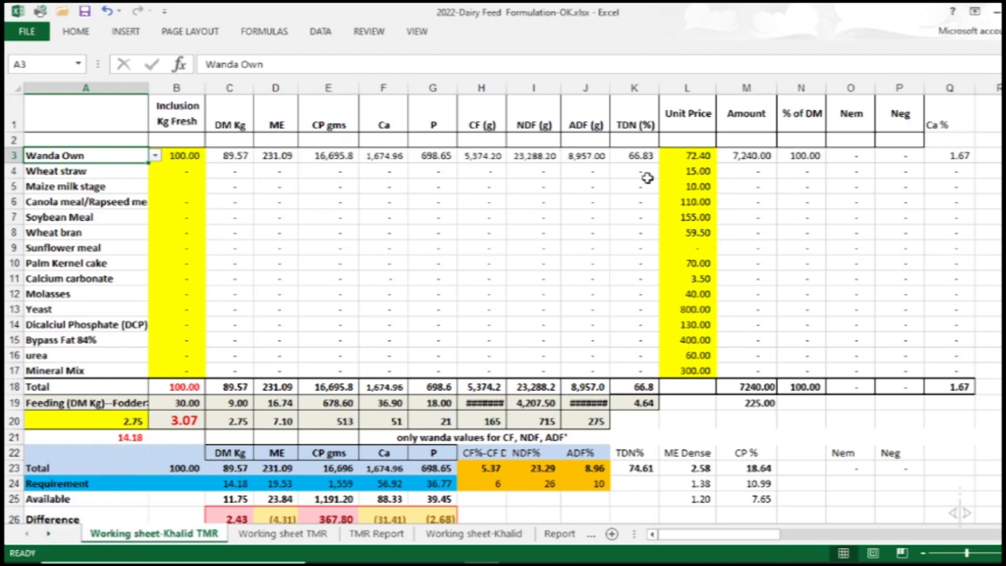
{"action": "left_click", "coordinate": [47, 537]}
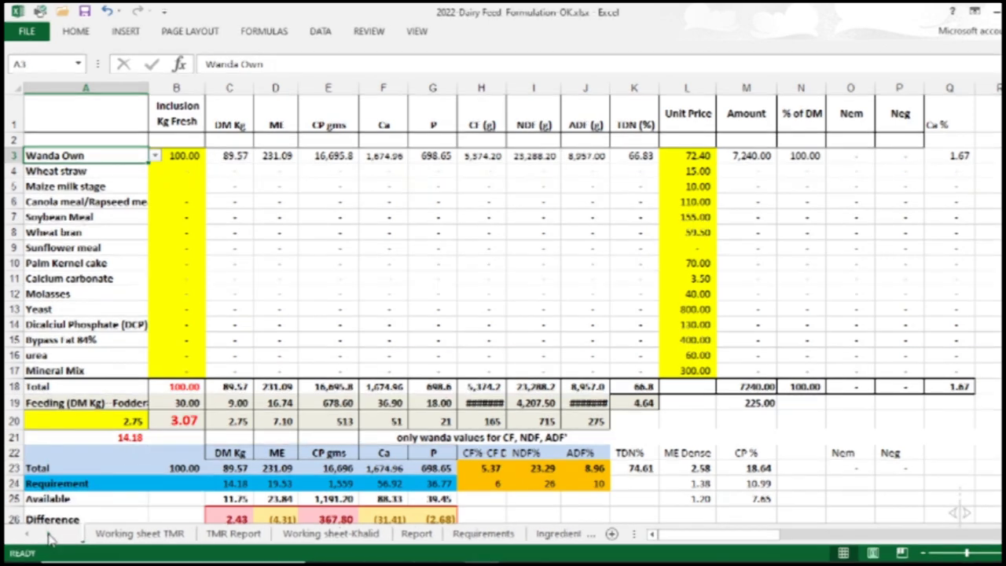
Locate feed 88, Wanda Own, in the Ingredients library showing 89.57 DM and 18.64 CP
{"action": "left_click", "coordinate": [48, 537]}
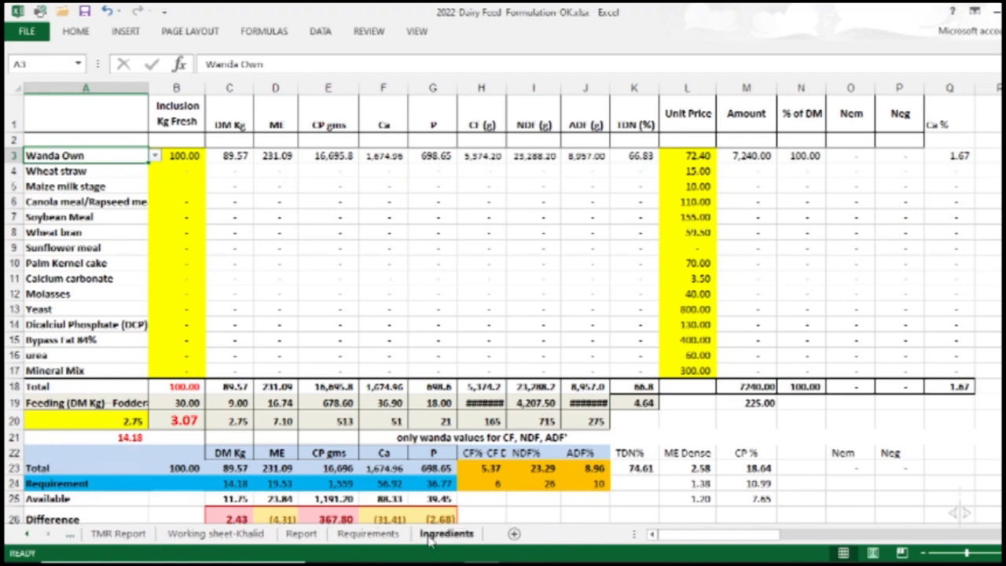
{"action": "left_click", "coordinate": [425, 536]}
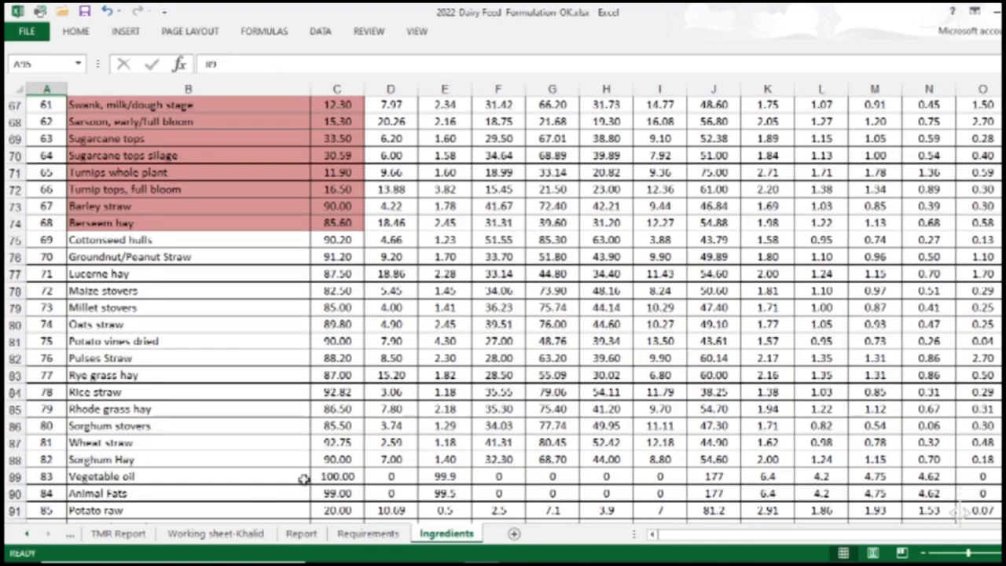
{"action": "scroll", "coordinate": [129, 389], "scroll_direction": "down", "scroll_amount": 4}
{"action": "scroll", "coordinate": [128, 393], "scroll_direction": "down", "scroll_amount": 2}
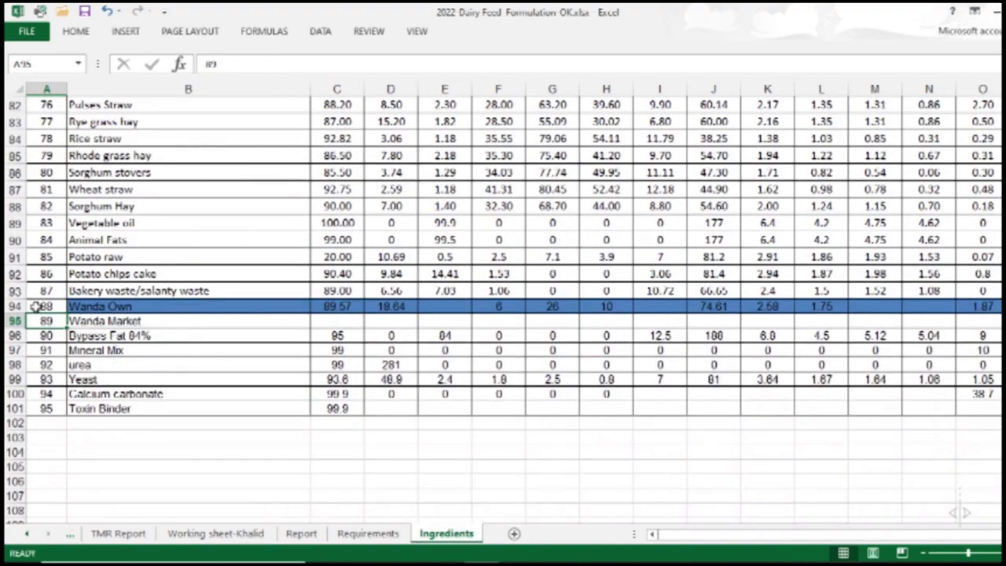
{"action": "left_click", "coordinate": [46, 308]}
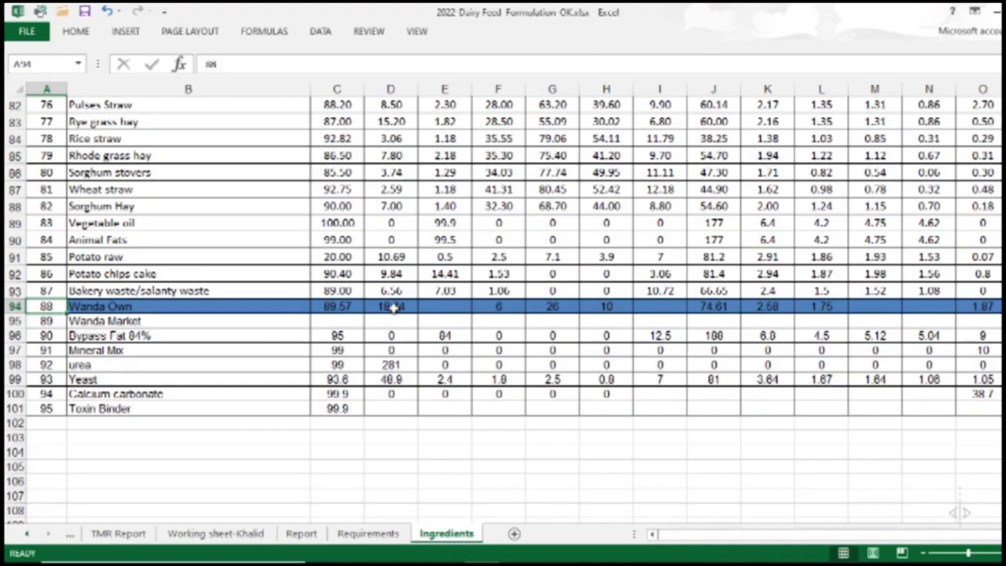
{"action": "scroll", "coordinate": [403, 307], "scroll_direction": "up", "scroll_amount": 4}
{"action": "scroll", "coordinate": [403, 306], "scroll_direction": "up", "scroll_amount": 7}
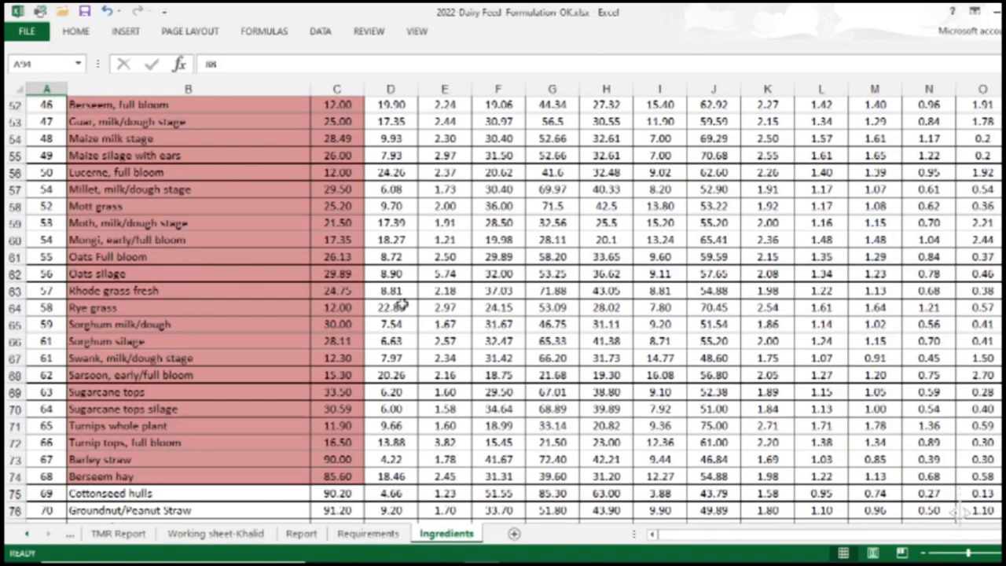
{"action": "scroll", "coordinate": [403, 307], "scroll_direction": "up", "scroll_amount": 5}
{"action": "scroll", "coordinate": [402, 307], "scroll_direction": "up", "scroll_amount": 7}
{"action": "scroll", "coordinate": [400, 305], "scroll_direction": "up", "scroll_amount": 4}
{"action": "scroll", "coordinate": [400, 305], "scroll_direction": "down", "scroll_amount": 8}
{"action": "scroll", "coordinate": [400, 305], "scroll_direction": "down", "scroll_amount": 7}
{"action": "scroll", "coordinate": [400, 304], "scroll_direction": "down", "scroll_amount": 5}
{"action": "scroll", "coordinate": [401, 304], "scroll_direction": "down", "scroll_amount": 4}
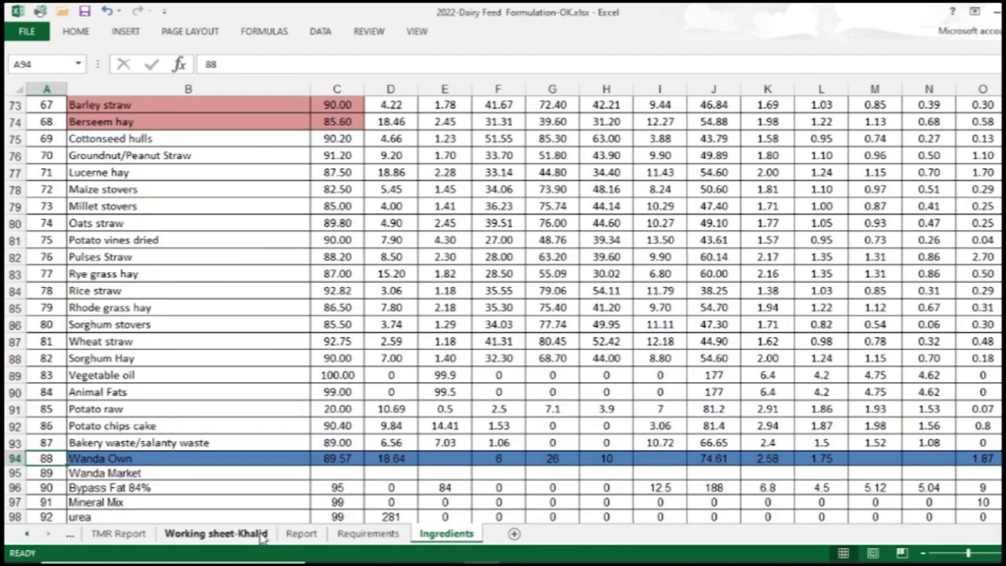
On Working sheet-Khalid, read the CP % total, ME Dense and calcium percentage formulas
{"action": "left_click", "coordinate": [228, 535]}
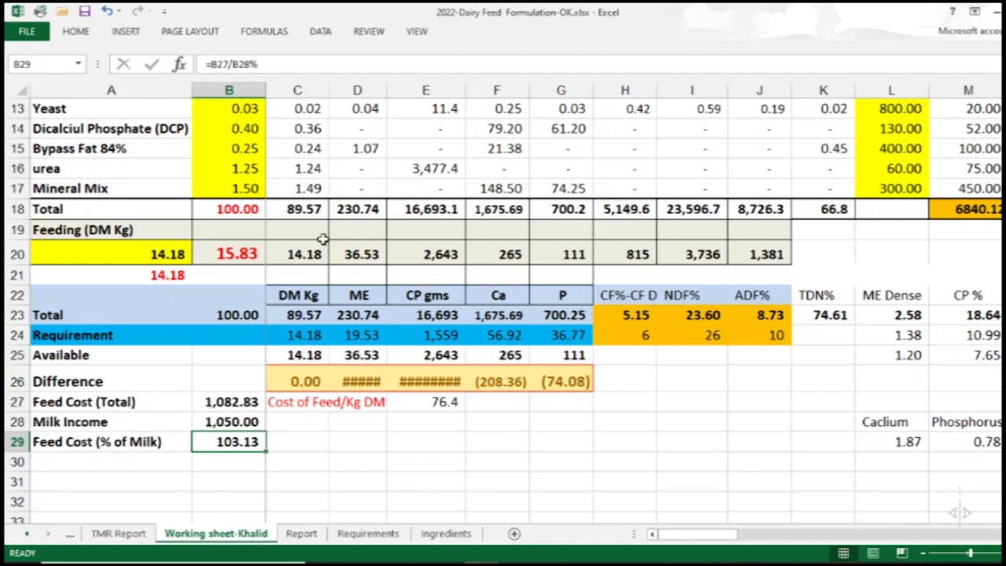
{"action": "left_click", "coordinate": [956, 313]}
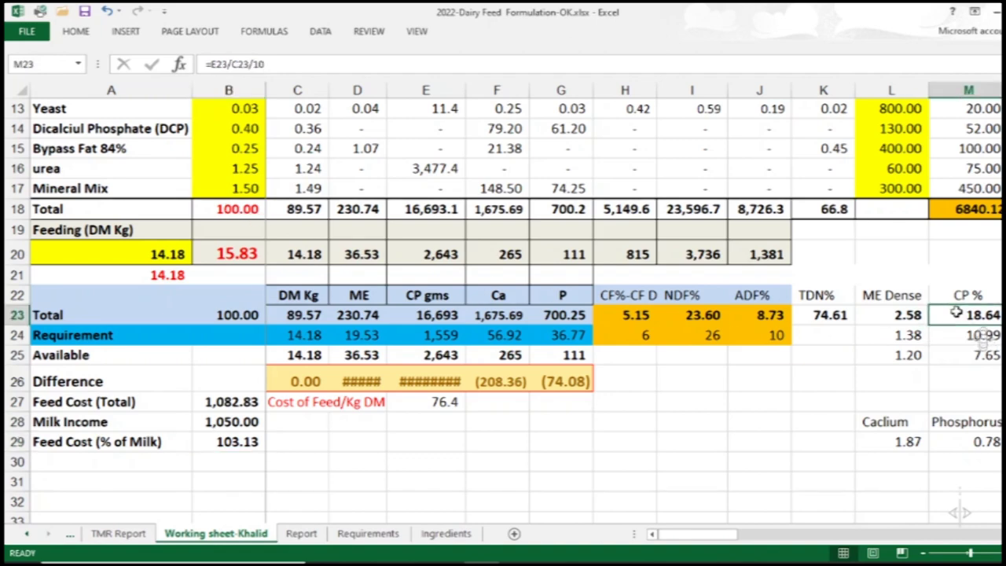
{"action": "left_click", "coordinate": [882, 315]}
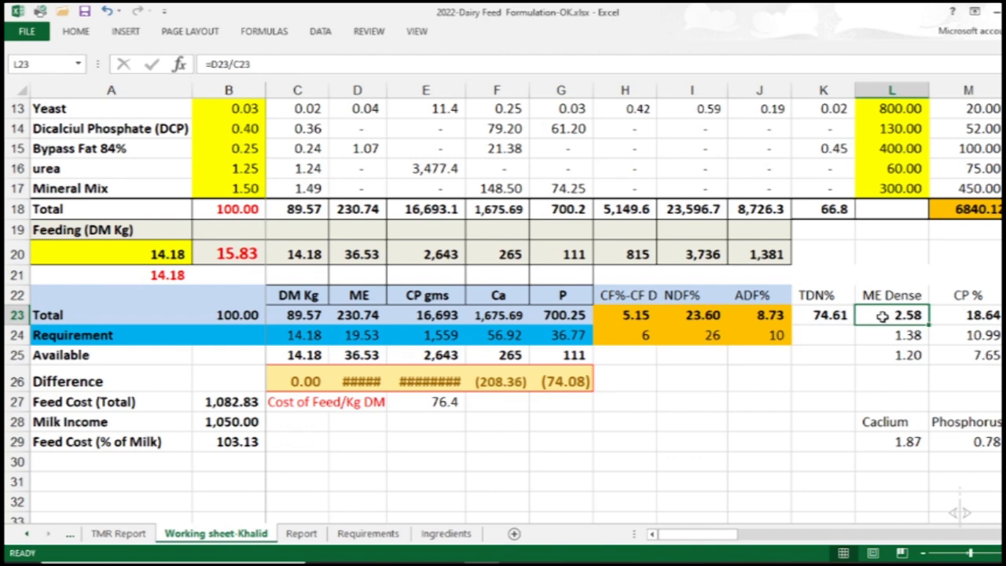
{"action": "left_click", "coordinate": [979, 442]}
{"action": "left_click", "coordinate": [904, 445]}
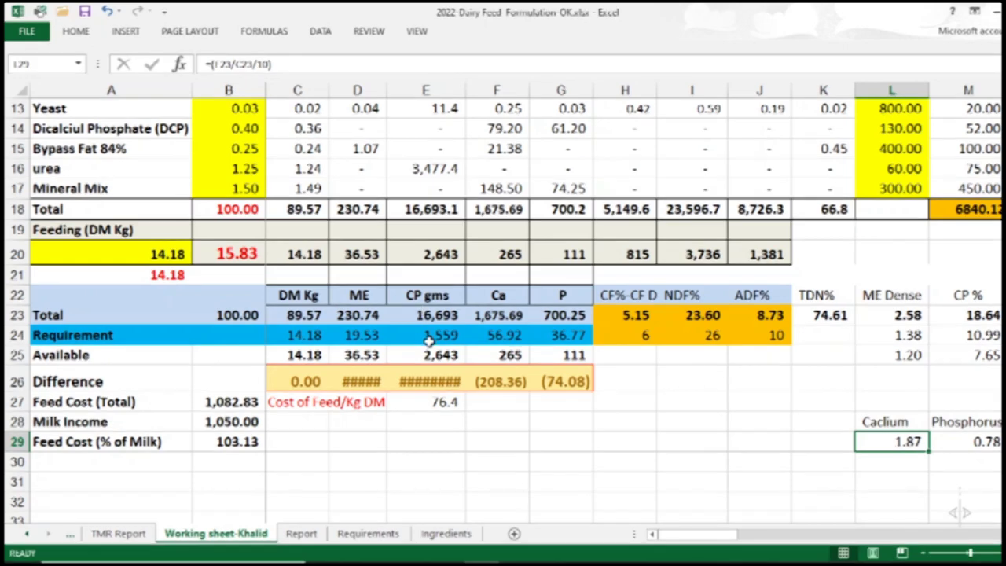
{"action": "scroll", "coordinate": [429, 338], "scroll_direction": "up", "scroll_amount": 4}
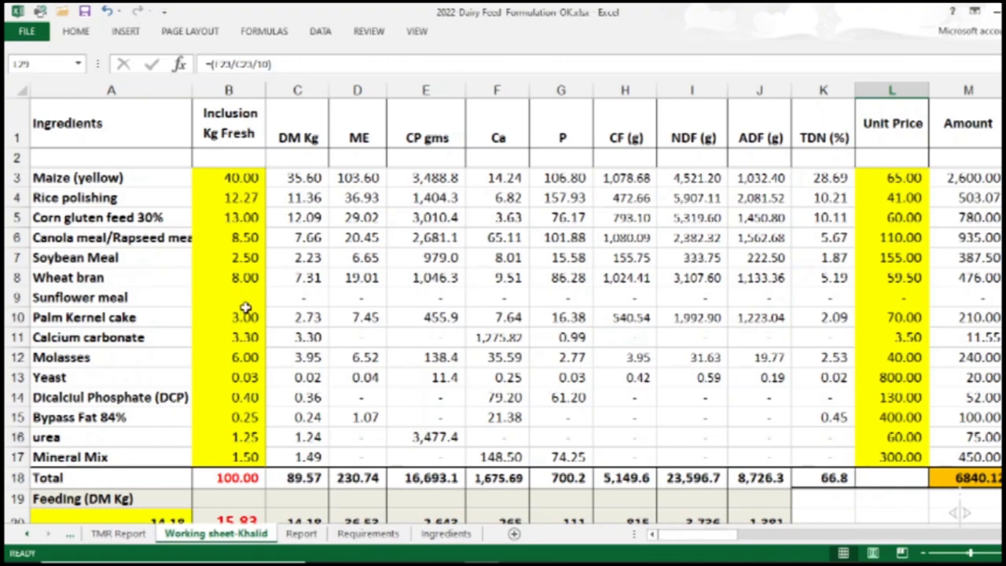
{"action": "scroll", "coordinate": [244, 311], "scroll_direction": "down", "scroll_amount": 1}
{"action": "scroll", "coordinate": [245, 309], "scroll_direction": "down", "scroll_amount": 1}
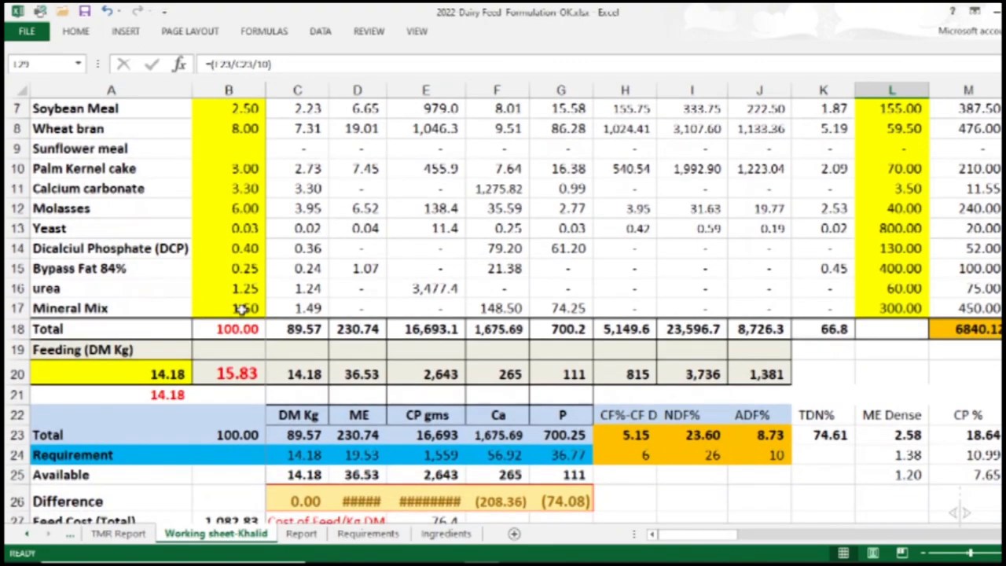
{"action": "left_click", "coordinate": [25, 537]}
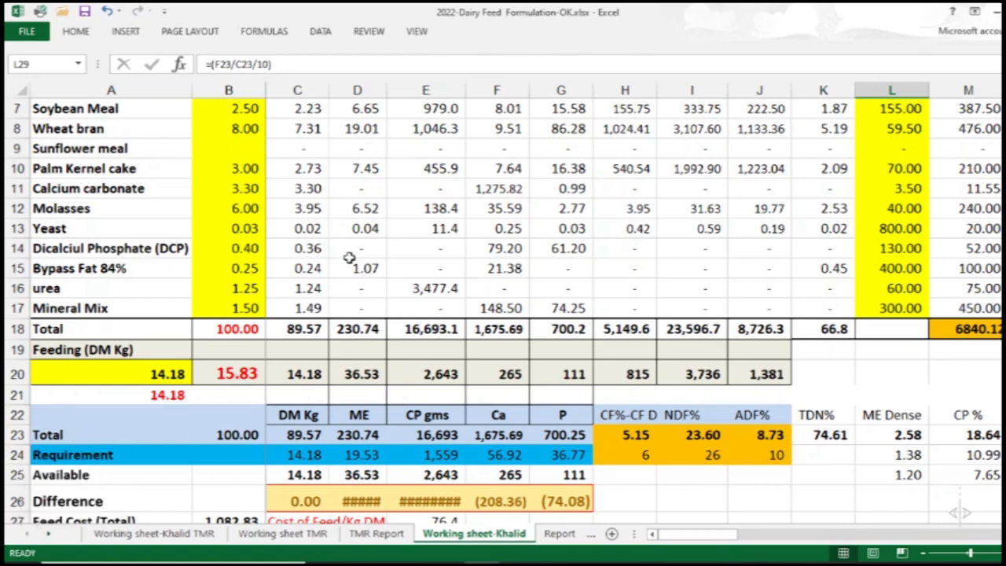
Try Wanda Market as the row 3 ingredient, then switch back to Wanda Own
{"action": "left_click", "coordinate": [155, 534]}
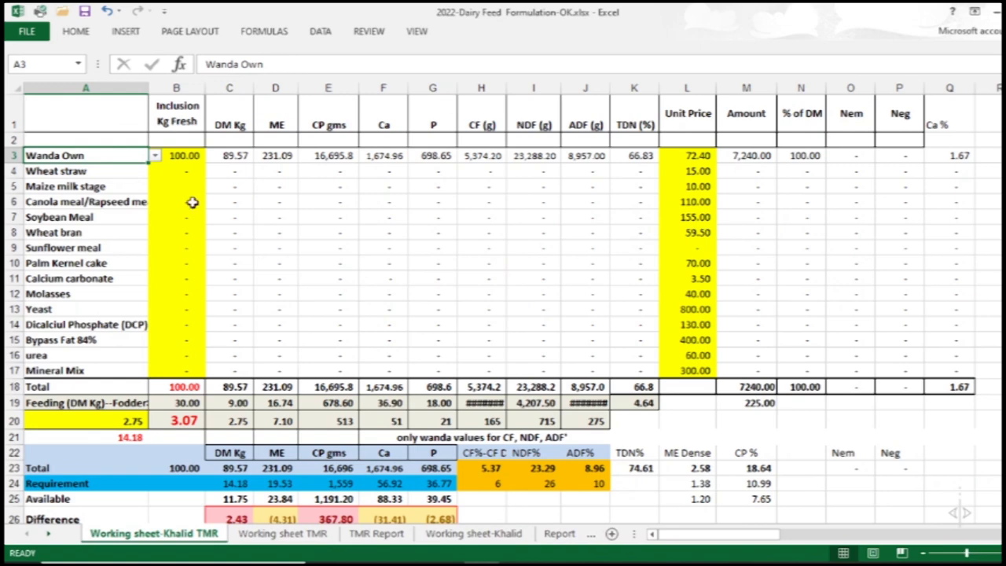
{"action": "left_click", "coordinate": [155, 156]}
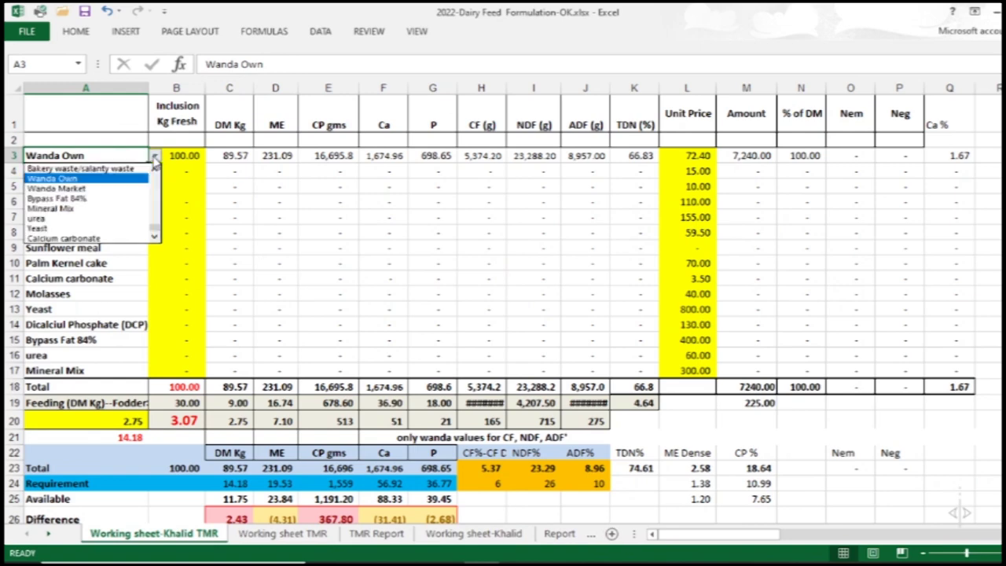
{"action": "left_click", "coordinate": [155, 200]}
{"action": "mouse_move", "coordinate": [155, 201]}
{"action": "left_mouse_down"}
{"action": "mouse_move", "coordinate": [154, 177]}
{"action": "mouse_move", "coordinate": [156, 245]}
{"action": "left_mouse_up"}
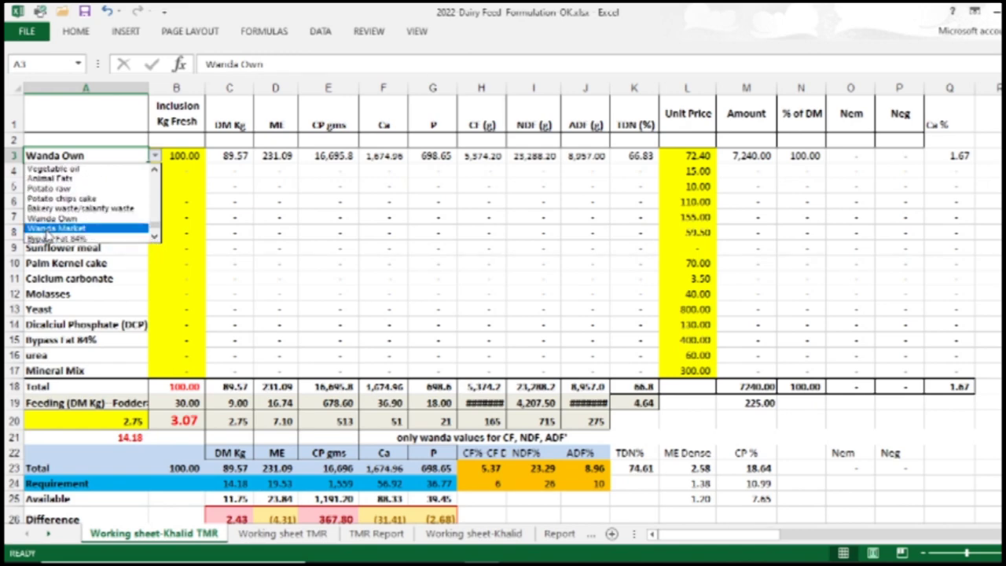
{"action": "left_click", "coordinate": [55, 228]}
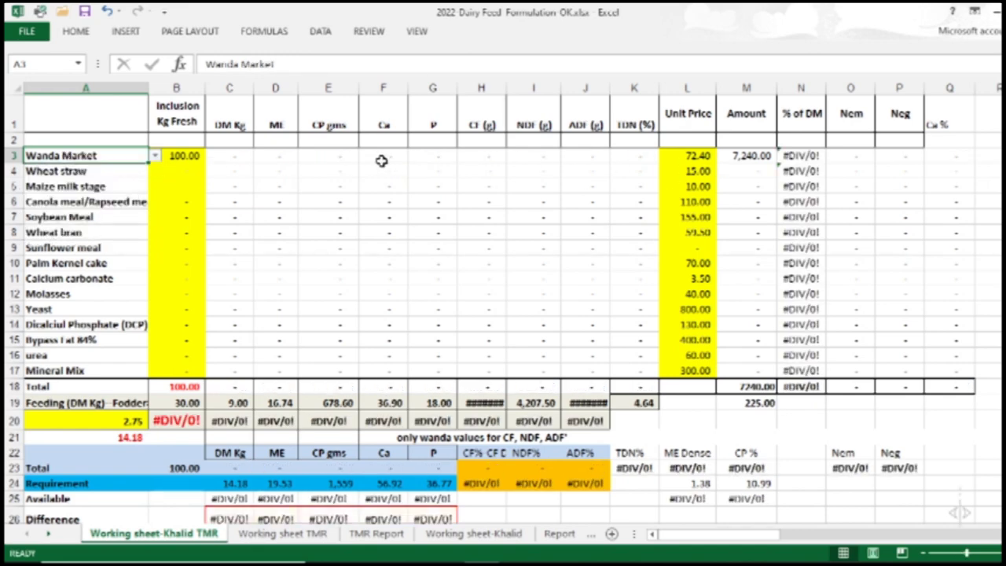
{"action": "left_click", "coordinate": [156, 156]}
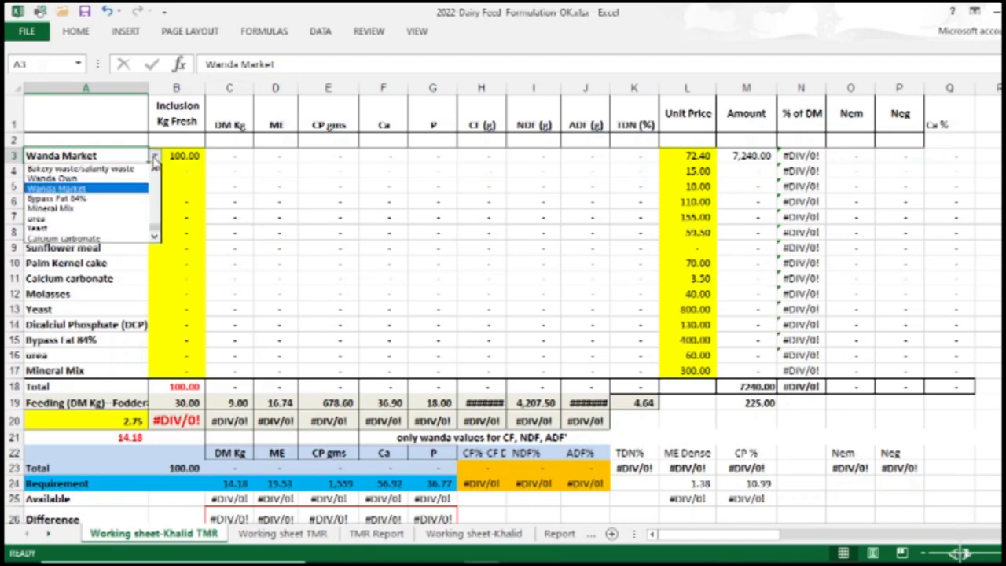
{"action": "left_click", "coordinate": [105, 175]}
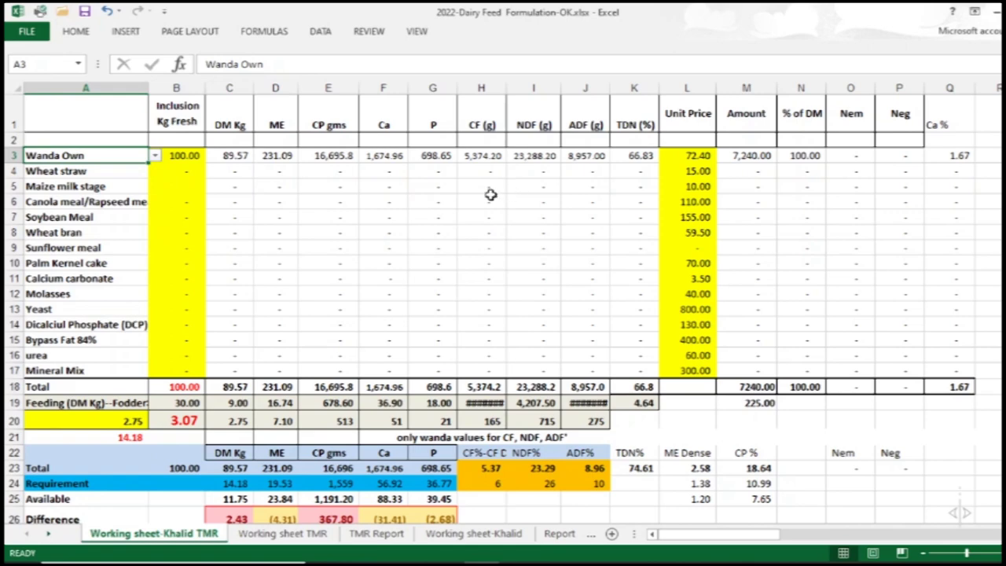
Check the inclusion total formula and the source of the fodder feeding amount
{"action": "left_click", "coordinate": [168, 385]}
{"action": "scroll", "coordinate": [164, 365], "scroll_direction": "down", "scroll_amount": 1}
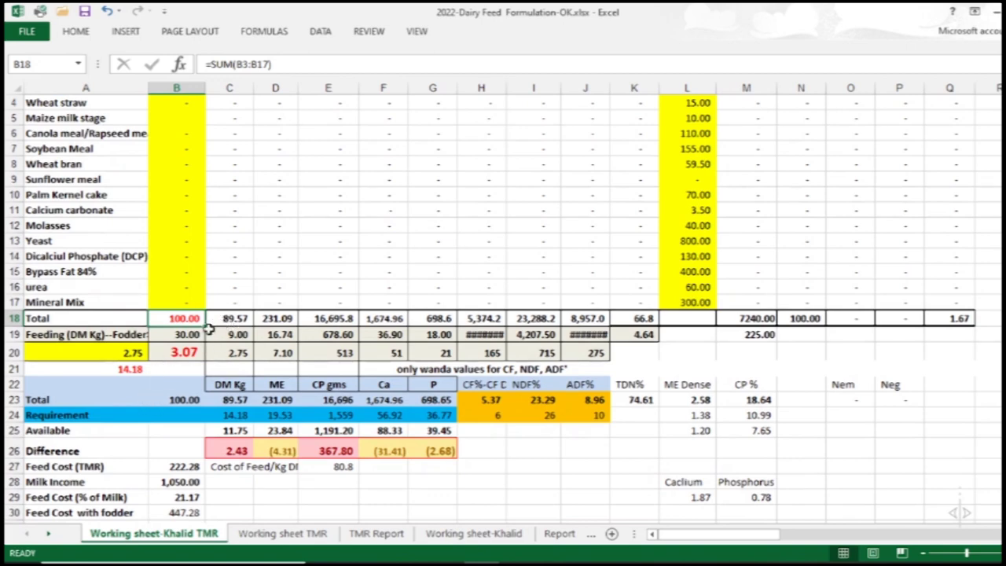
{"action": "left_click", "coordinate": [167, 336]}
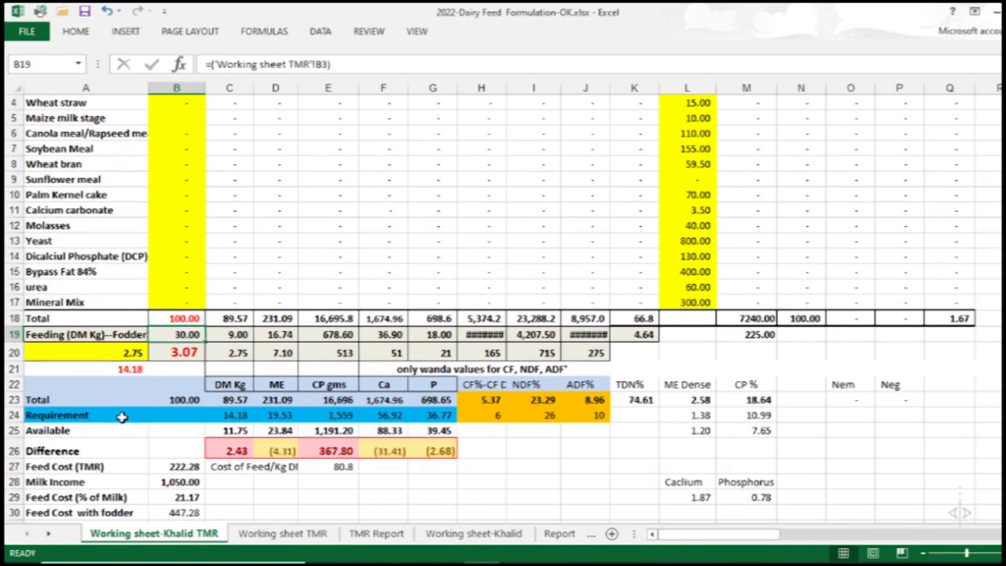
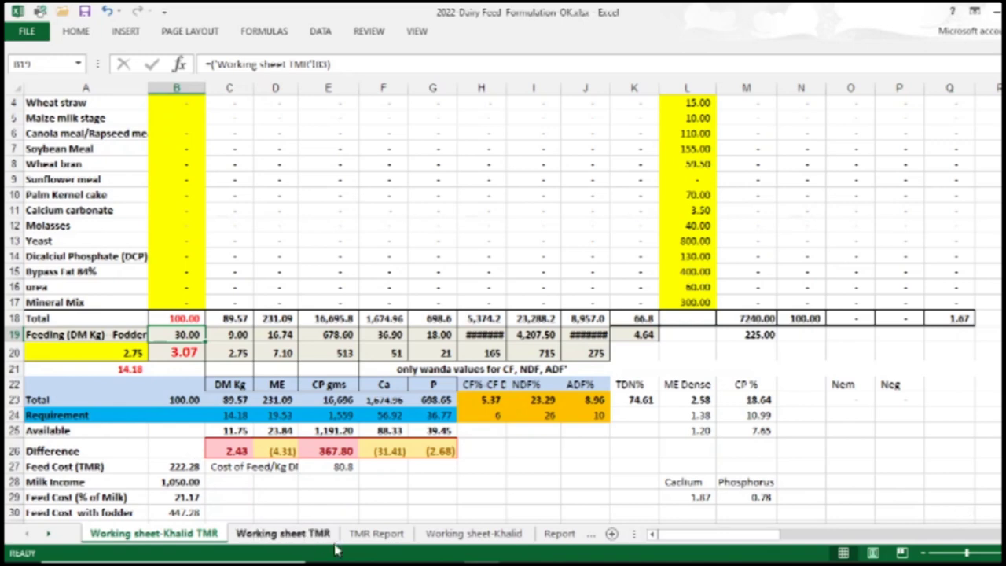
Change Sorghum milk/dough in B3 of Working sheet TMR from 30 to 35 kg
{"action": "left_click", "coordinate": [311, 538]}
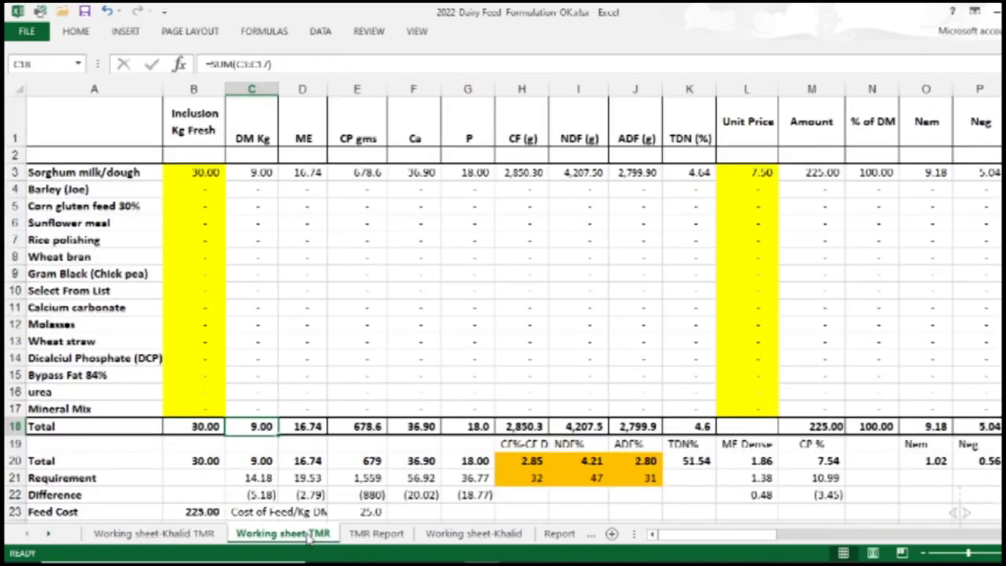
{"action": "left_click", "coordinate": [183, 179]}
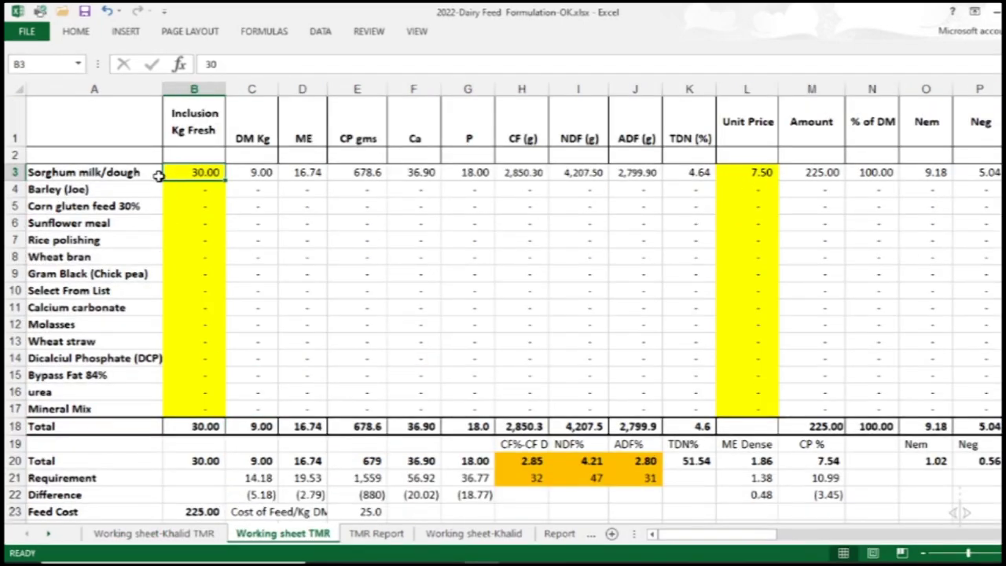
{"action": "type", "text": "35"}
{"action": "key", "text": "Return"}
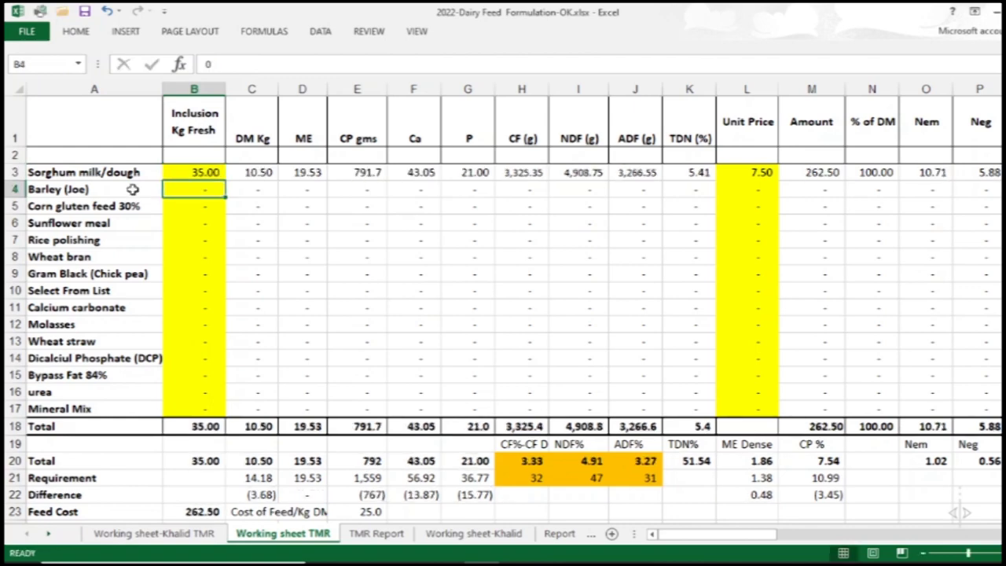
{"action": "left_click", "coordinate": [133, 534]}
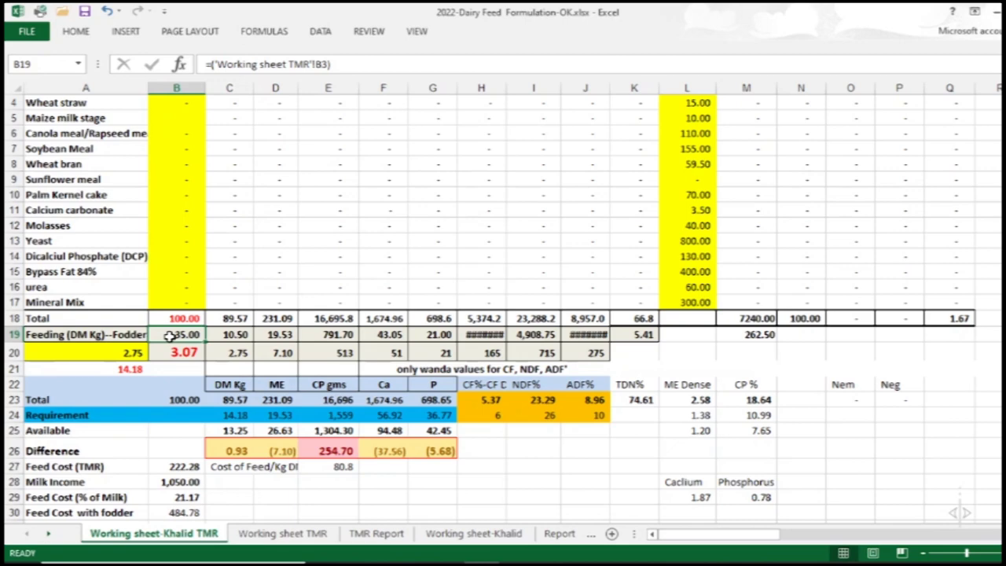
Widen columns H and J so the fodder row shows values like 3,325.35 instead of ####
{"action": "left_click", "coordinate": [485, 337]}
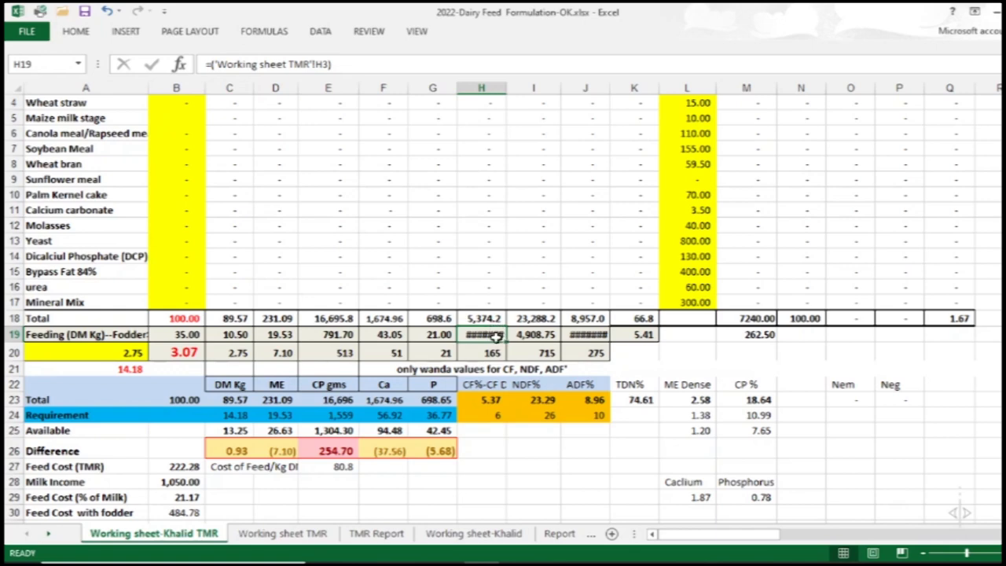
{"action": "left_click_drag", "start_coordinate": [506, 88], "coordinate": [514, 89]}
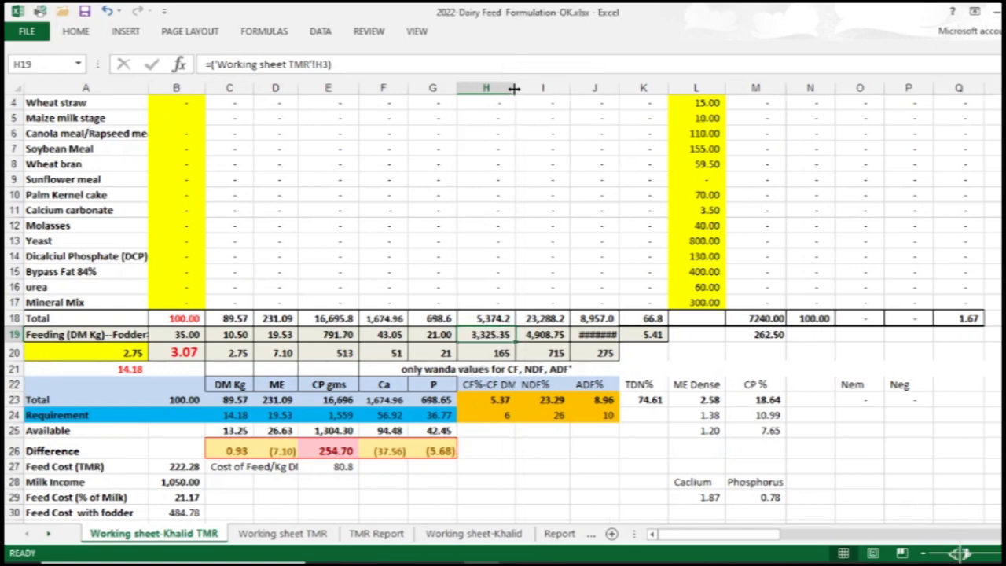
{"action": "left_click_drag", "start_coordinate": [619, 88], "coordinate": [626, 84]}
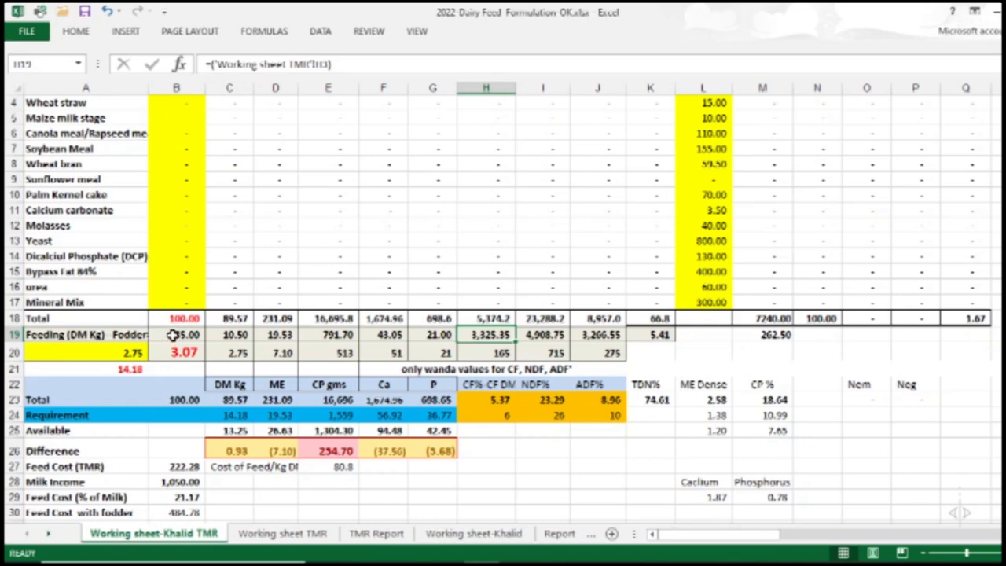
{"action": "left_click", "coordinate": [172, 334]}
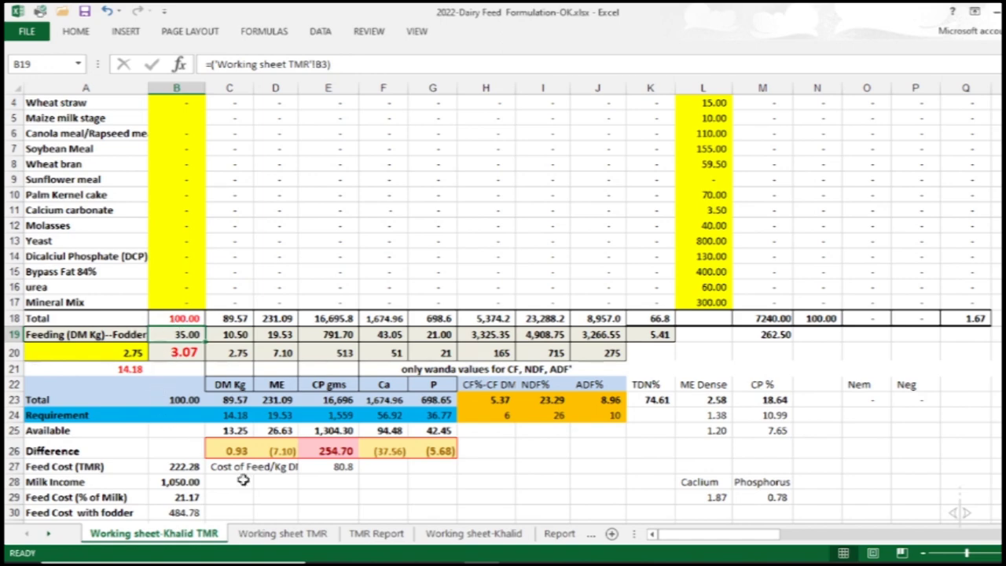
{"action": "left_click", "coordinate": [130, 373]}
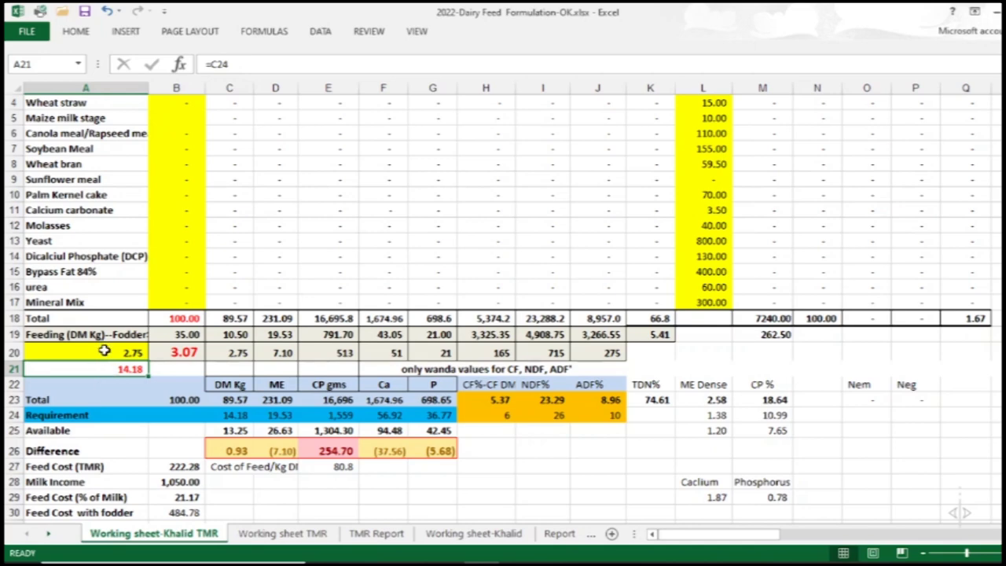
{"action": "left_click", "coordinate": [116, 354]}
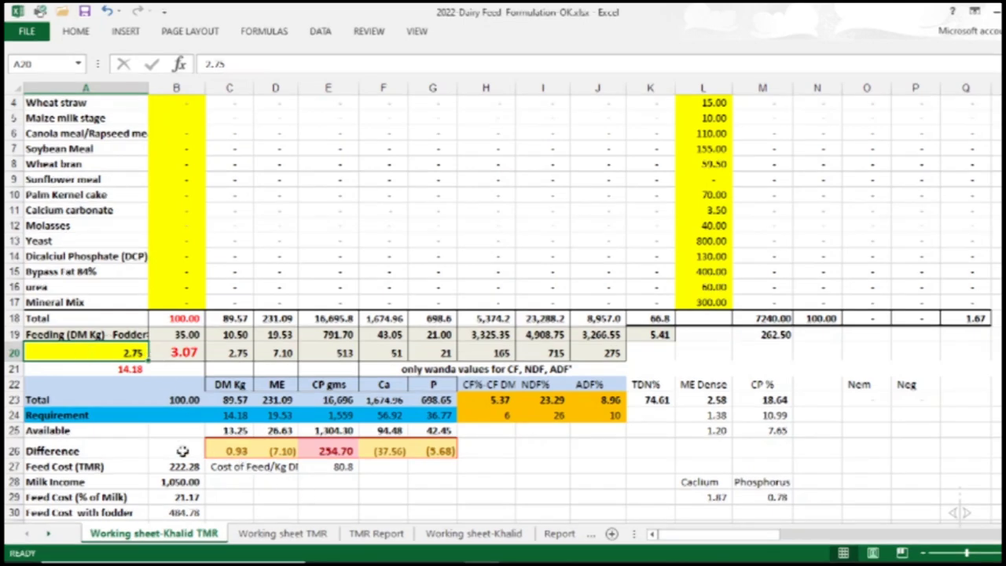
{"action": "left_click_drag", "start_coordinate": [216, 450], "coordinate": [440, 450]}
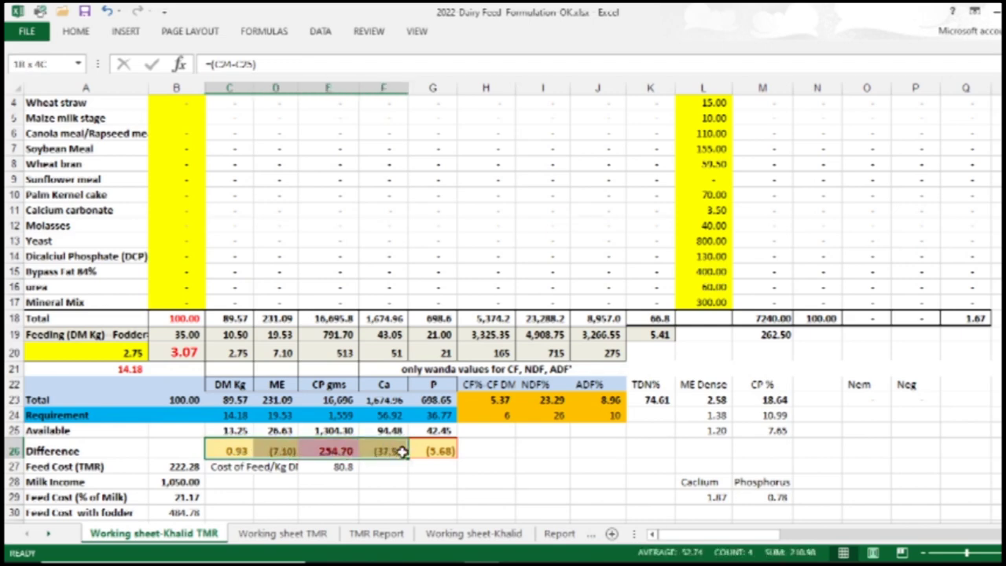
{"action": "left_click", "coordinate": [482, 453]}
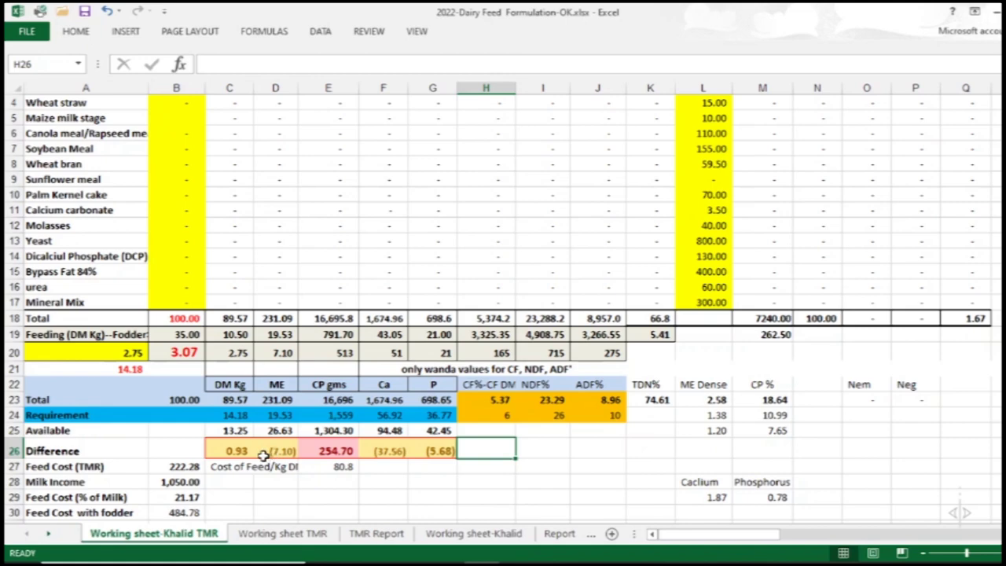
{"action": "left_click_drag", "start_coordinate": [112, 334], "coordinate": [643, 337]}
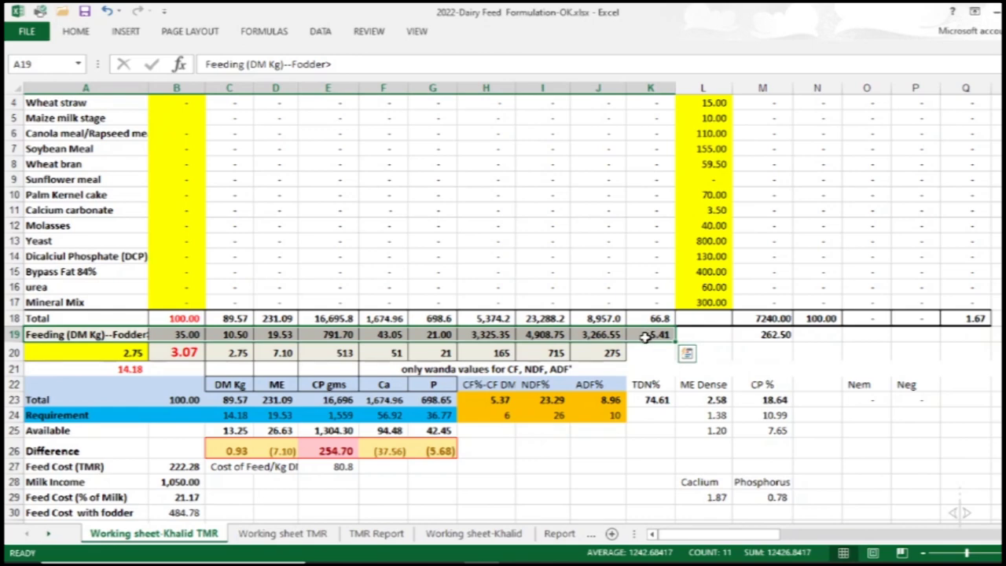
{"action": "left_click", "coordinate": [163, 400]}
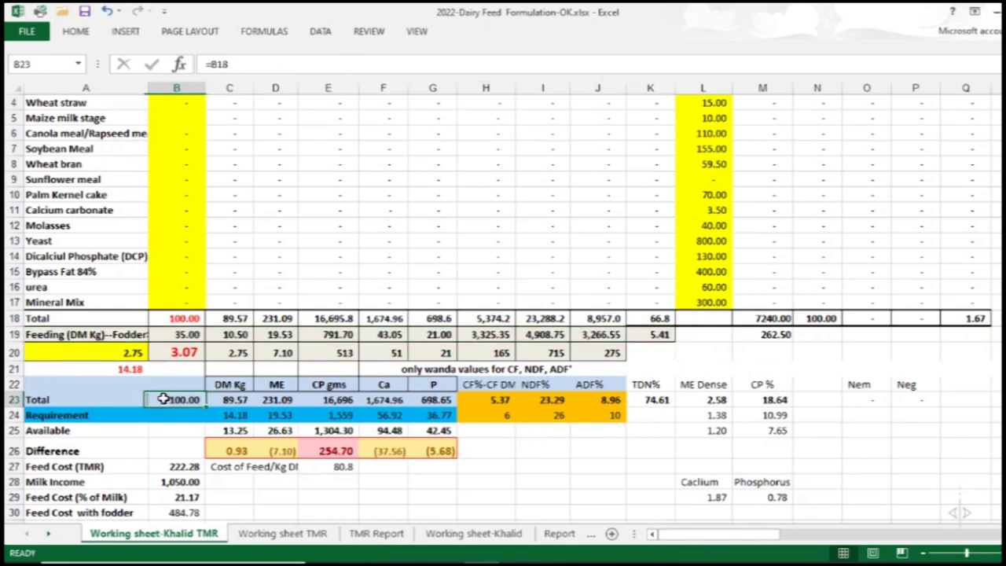
{"action": "left_click_drag", "start_coordinate": [163, 399], "coordinate": [427, 400]}
{"action": "left_click_drag", "start_coordinate": [230, 415], "coordinate": [445, 417]}
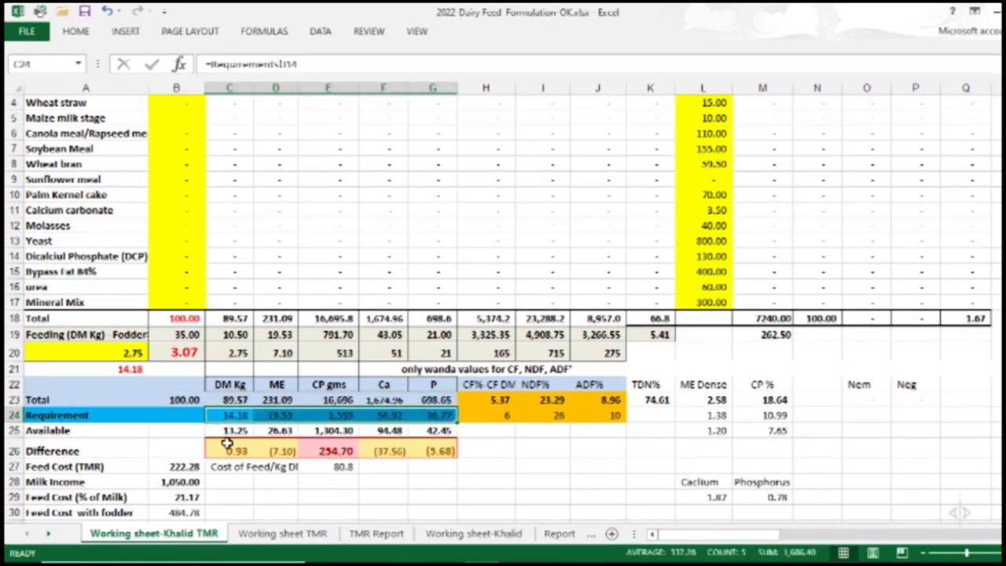
{"action": "left_click_drag", "start_coordinate": [224, 433], "coordinate": [452, 429]}
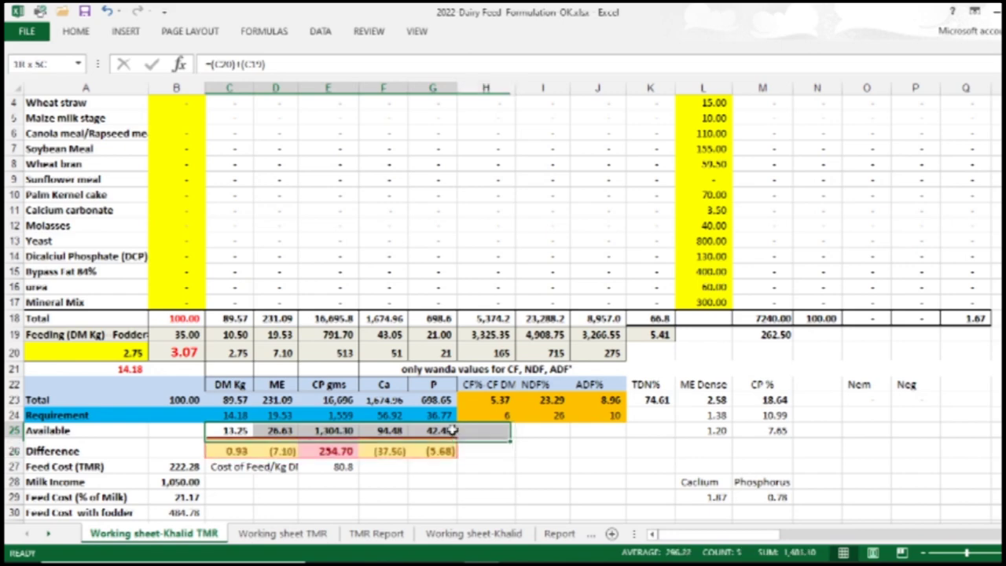
{"action": "left_click", "coordinate": [229, 431]}
{"action": "left_click", "coordinate": [228, 431]}
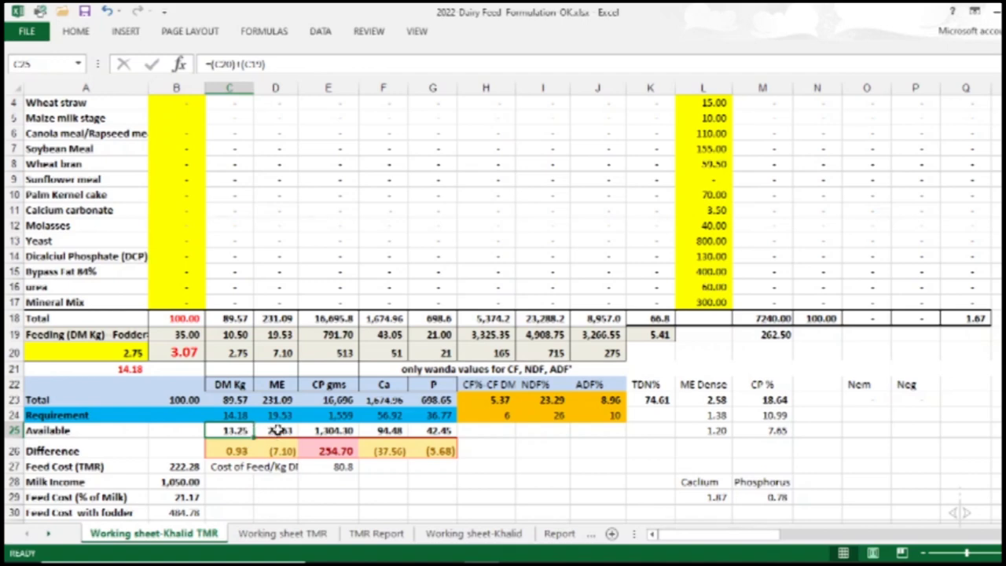
{"action": "left_click", "coordinate": [169, 432]}
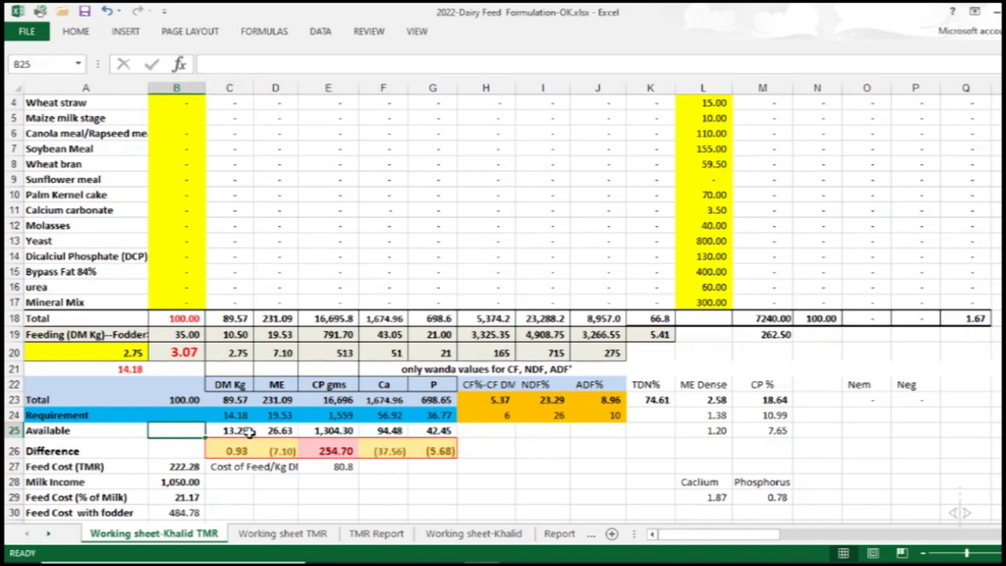
{"action": "left_click", "coordinate": [246, 431]}
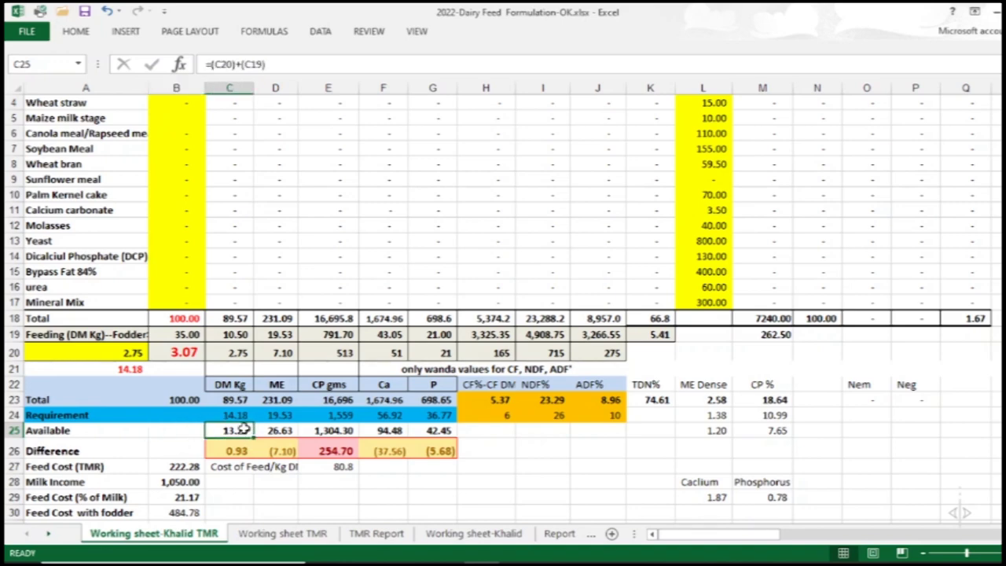
{"action": "left_click", "coordinate": [216, 334]}
{"action": "left_click", "coordinate": [221, 358]}
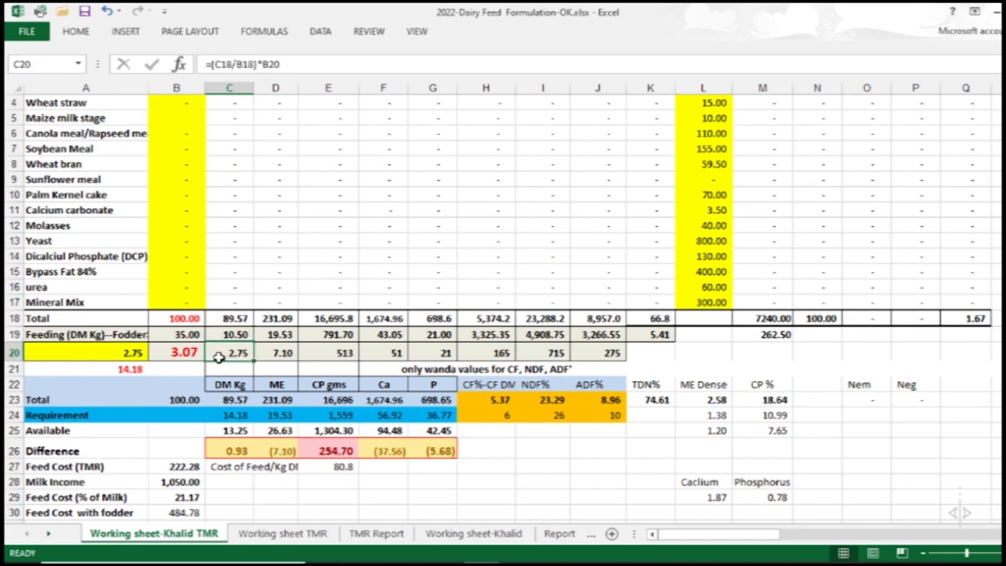
{"action": "left_click", "coordinate": [222, 433]}
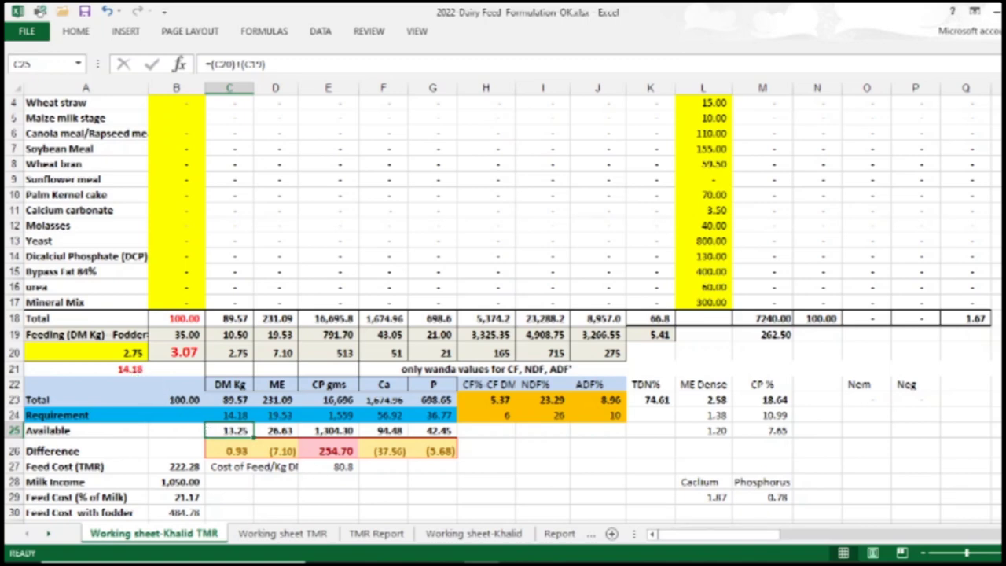
{"action": "left_click_drag", "start_coordinate": [968, 553], "coordinate": [957, 555]}
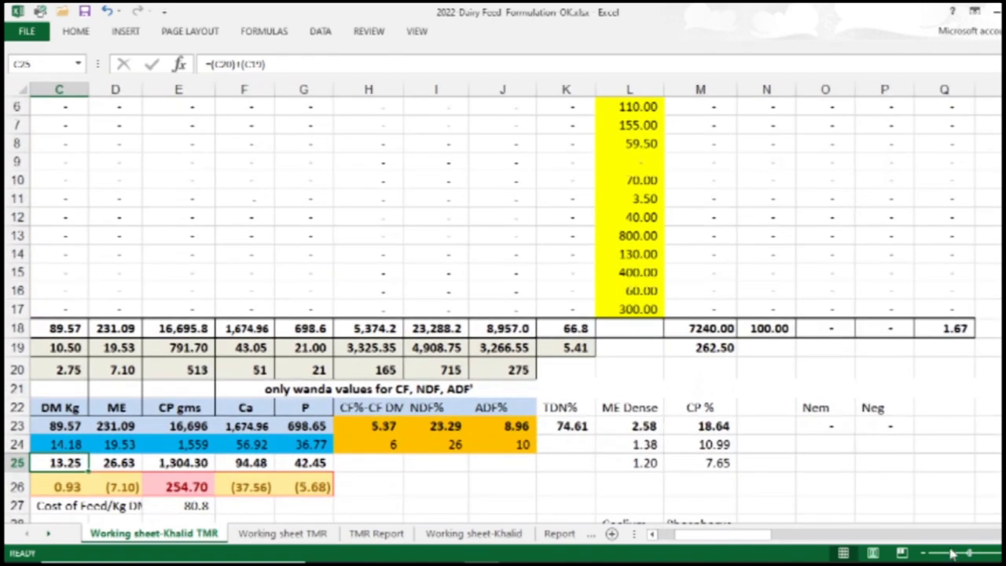
{"action": "left_click", "coordinate": [657, 534]}
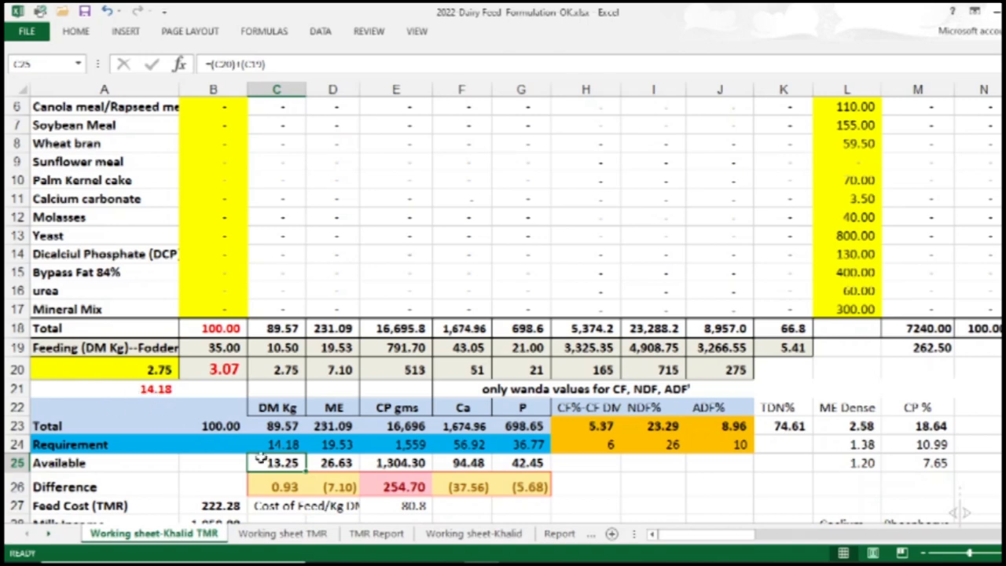
{"action": "left_click", "coordinate": [281, 443]}
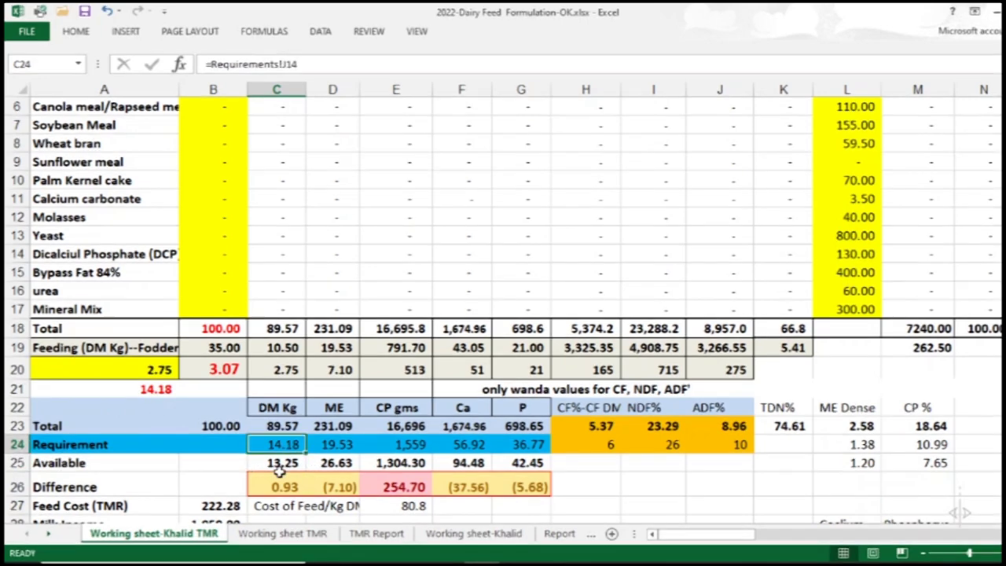
{"action": "left_click", "coordinate": [275, 463]}
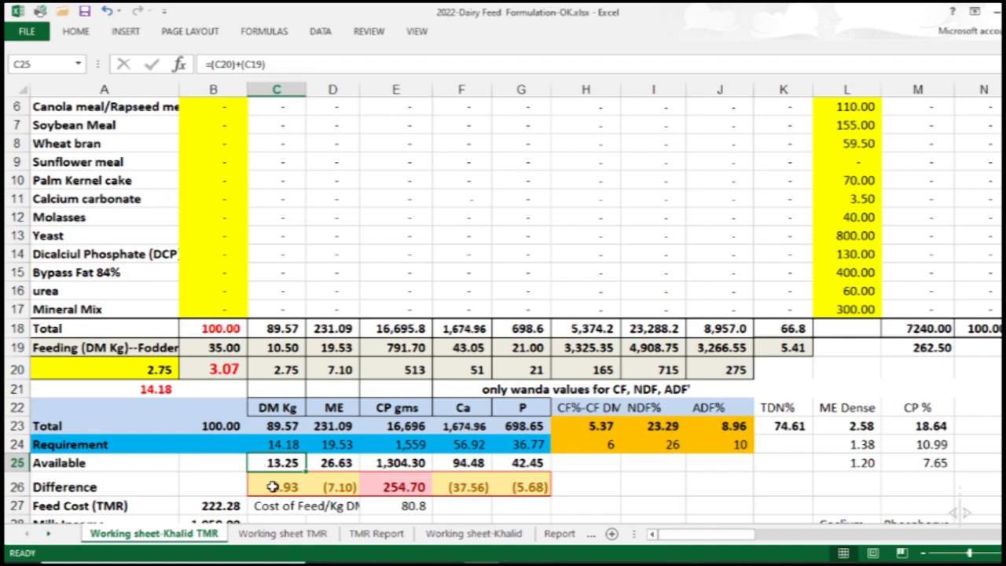
{"action": "left_click", "coordinate": [273, 486]}
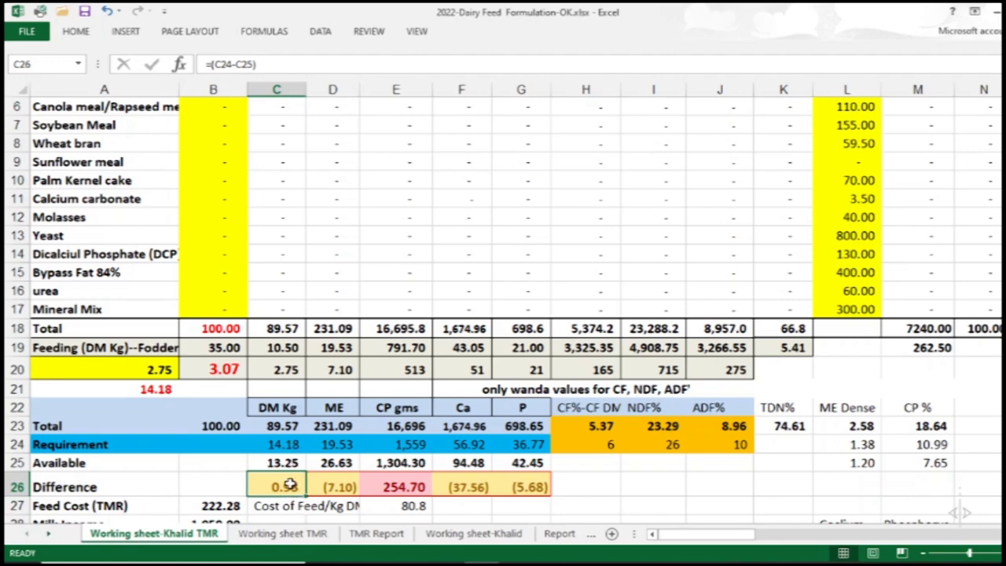
{"action": "scroll", "coordinate": [265, 477], "scroll_direction": "down", "scroll_amount": 2}
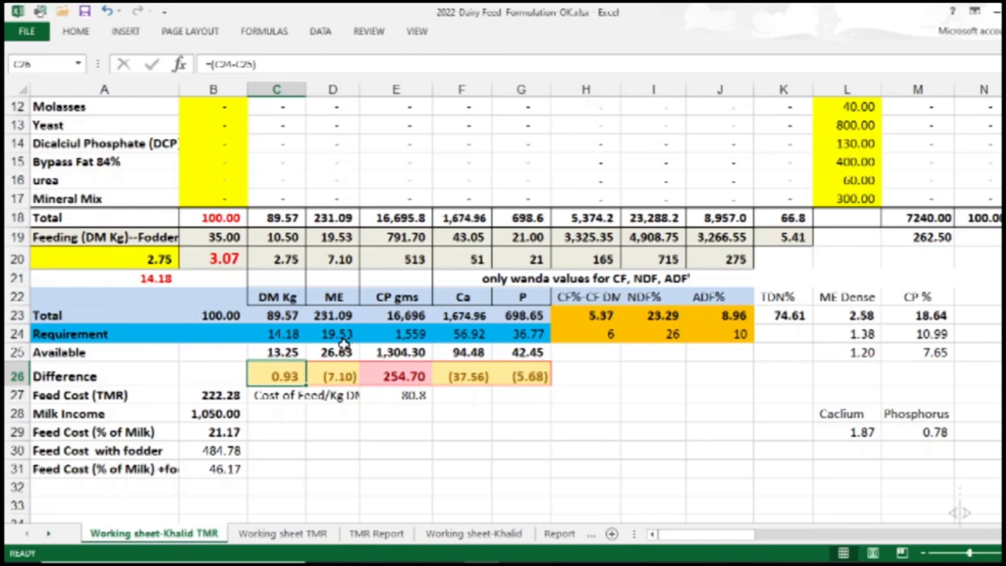
{"action": "left_click", "coordinate": [344, 353]}
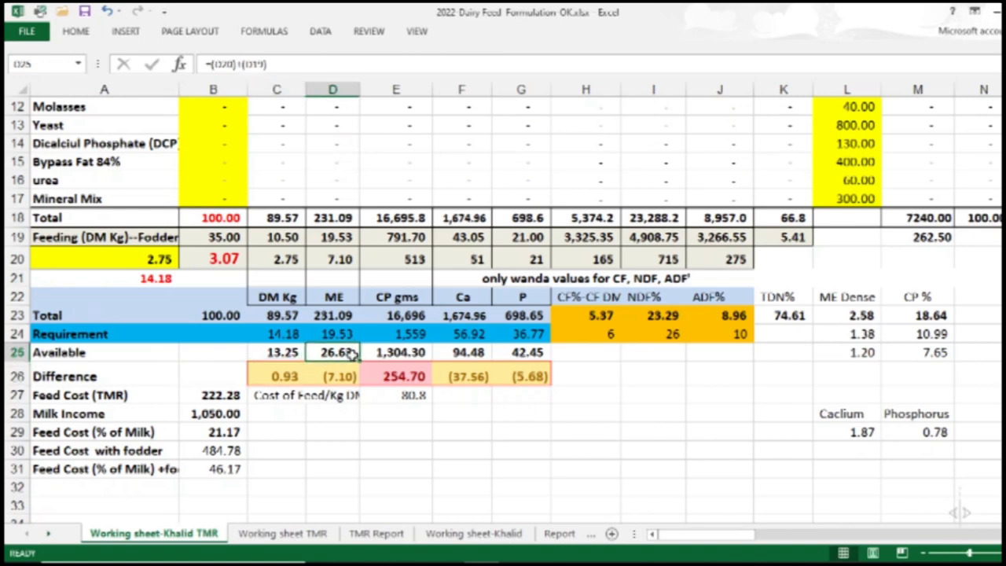
{"action": "left_click", "coordinate": [344, 376]}
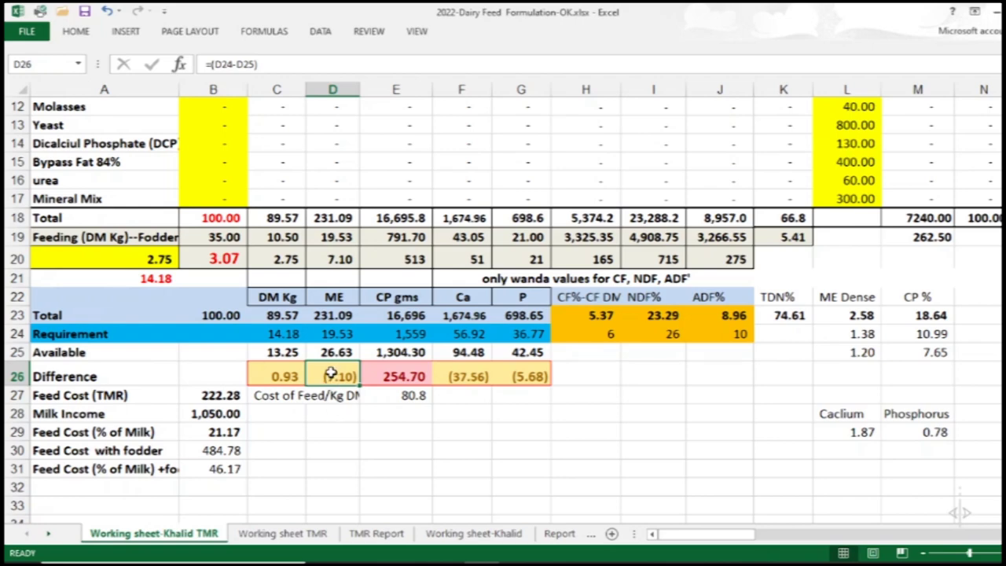
{"action": "left_click", "coordinate": [446, 377]}
{"action": "left_click", "coordinate": [523, 376]}
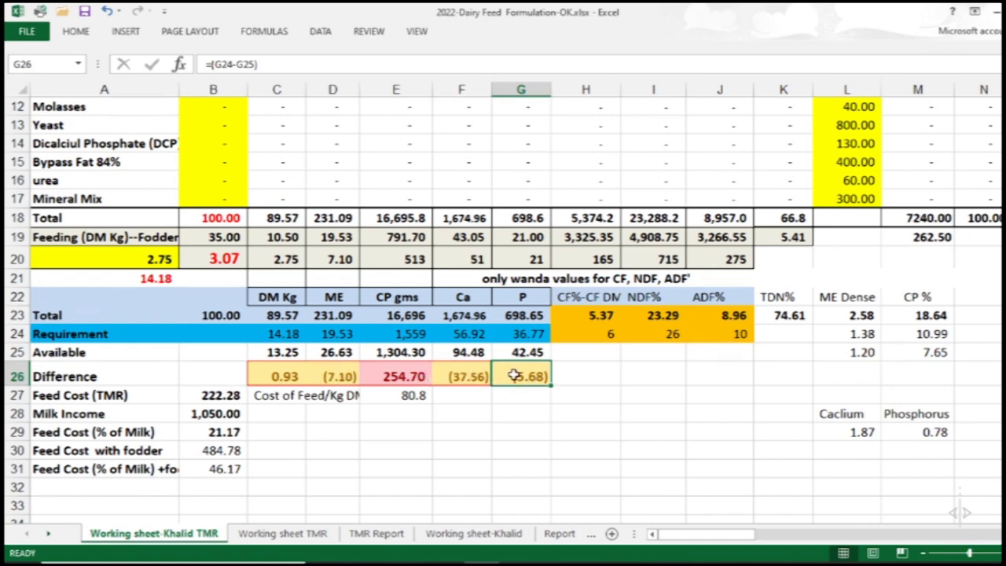
{"action": "left_click", "coordinate": [338, 378]}
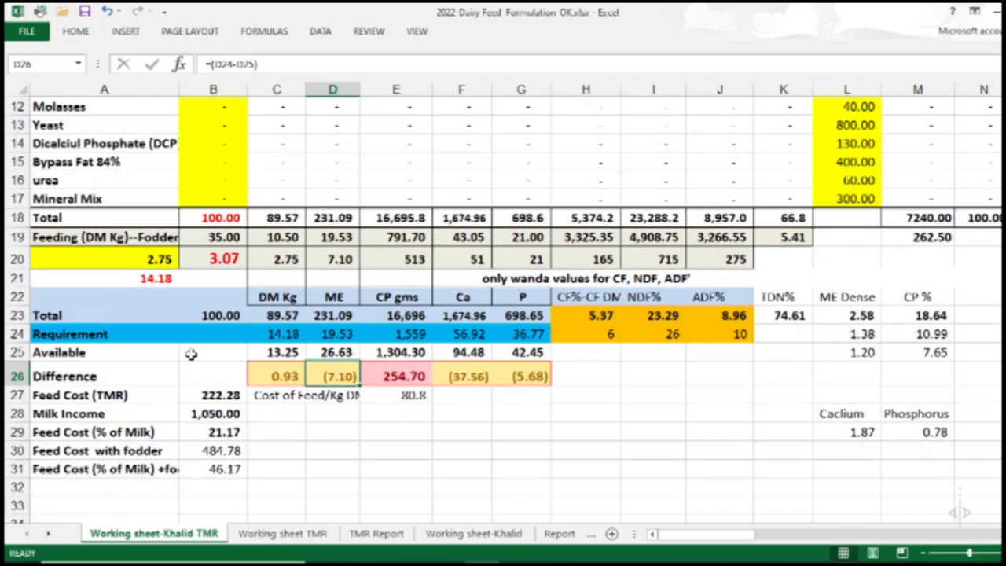
{"action": "left_click", "coordinate": [145, 258]}
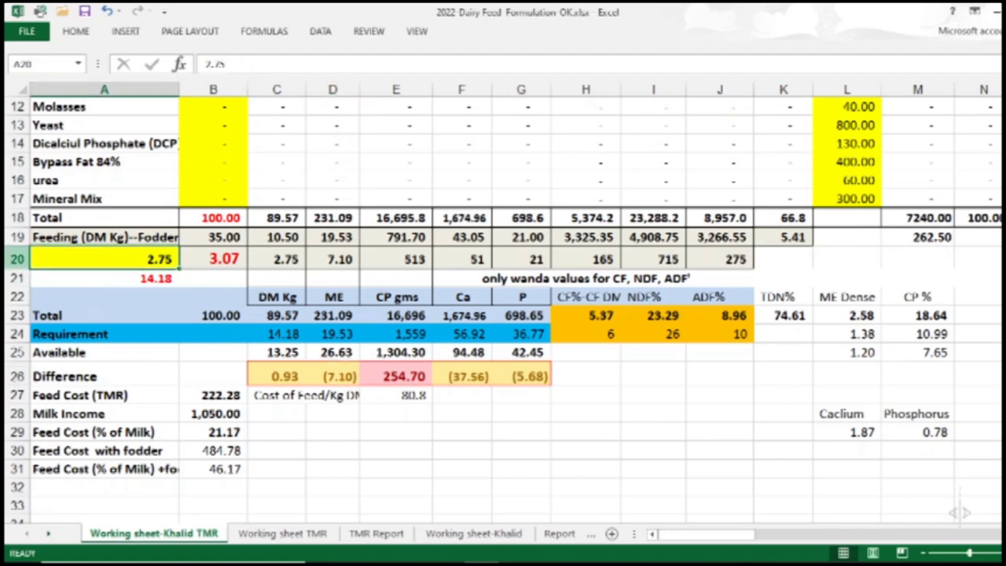
Enter 1 as the A20 feeding amount and review the ME, CP, Ca and P differences in D26–G26
{"action": "type", "text": "1"}
{"action": "key", "text": "Return"}
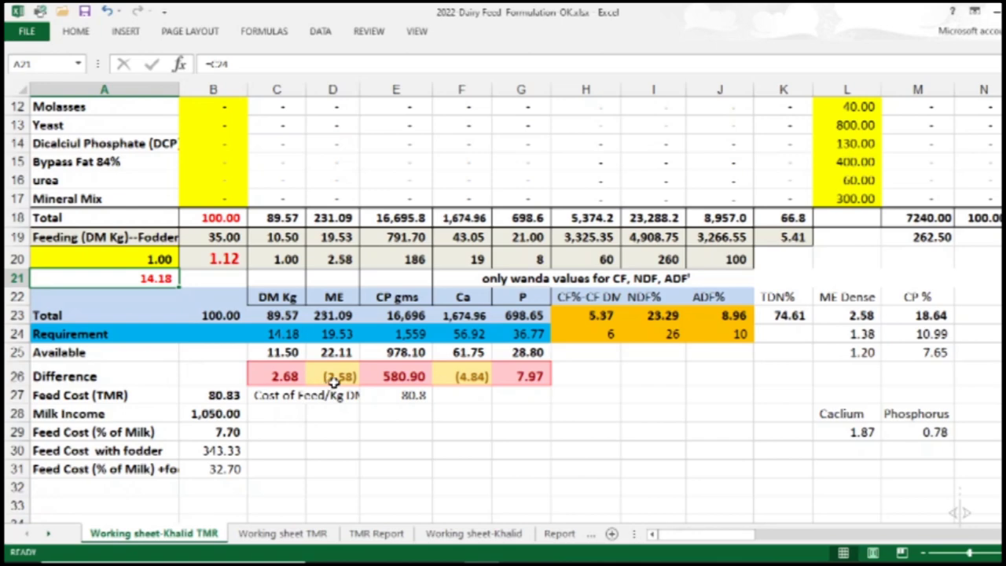
{"action": "left_click", "coordinate": [344, 377]}
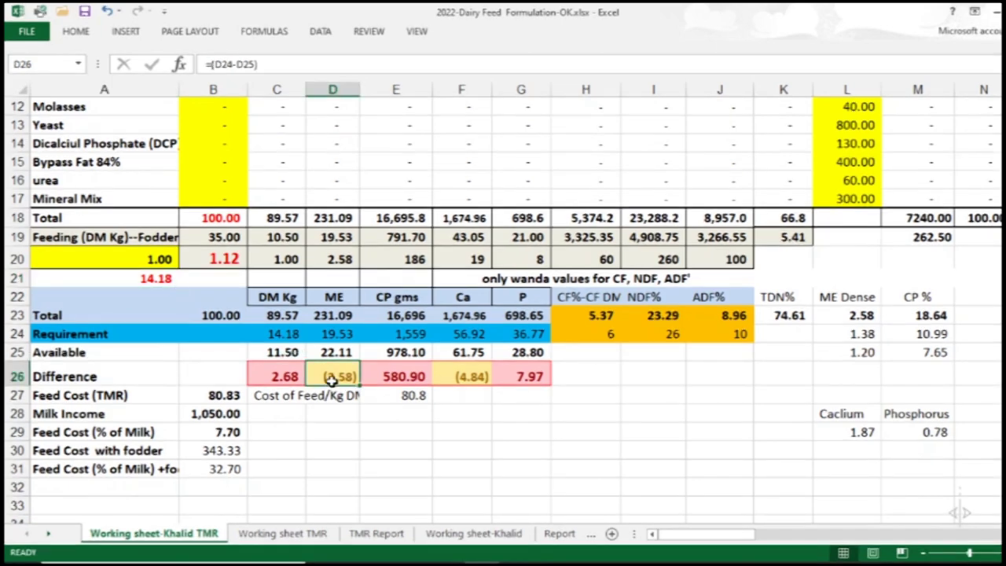
{"action": "left_click", "coordinate": [385, 379]}
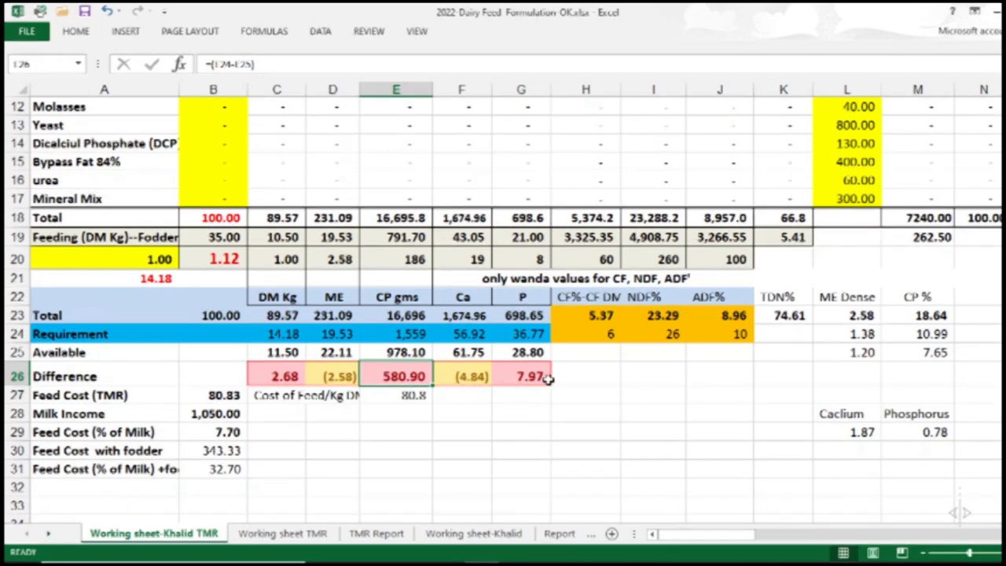
{"action": "left_click", "coordinate": [452, 379]}
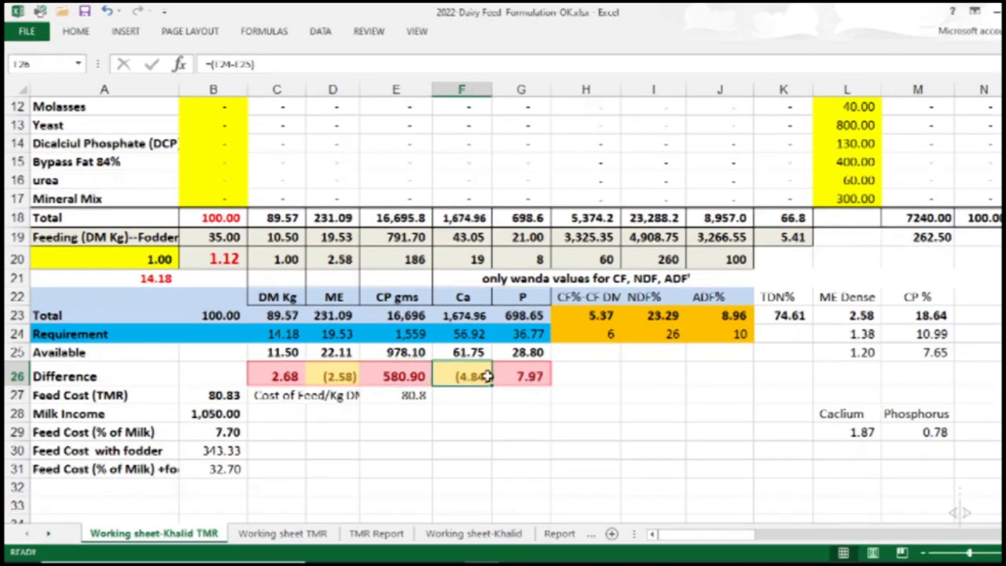
{"action": "left_click", "coordinate": [519, 376]}
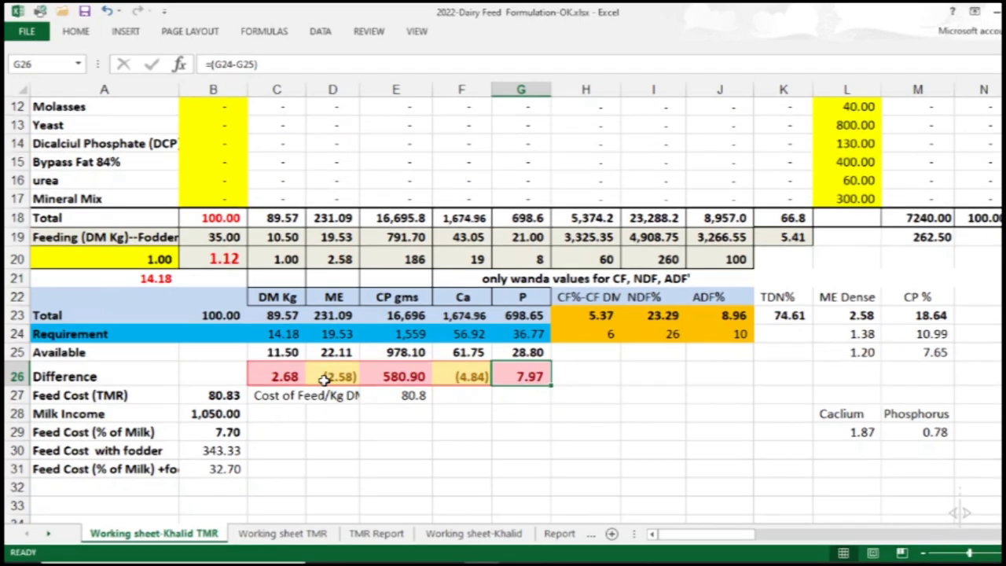
{"action": "left_click", "coordinate": [326, 381]}
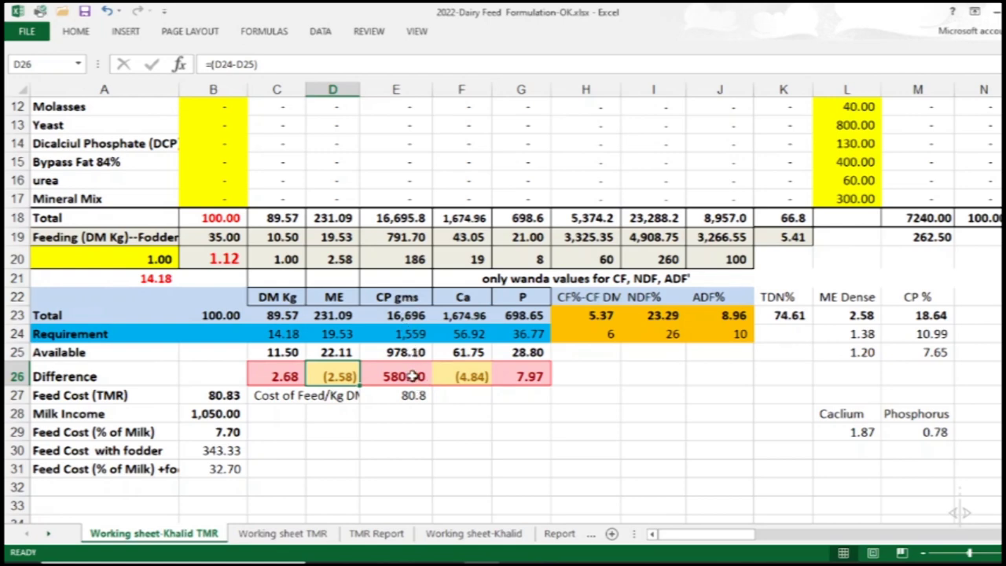
{"action": "scroll", "coordinate": [397, 376], "scroll_direction": "up", "scroll_amount": 4}
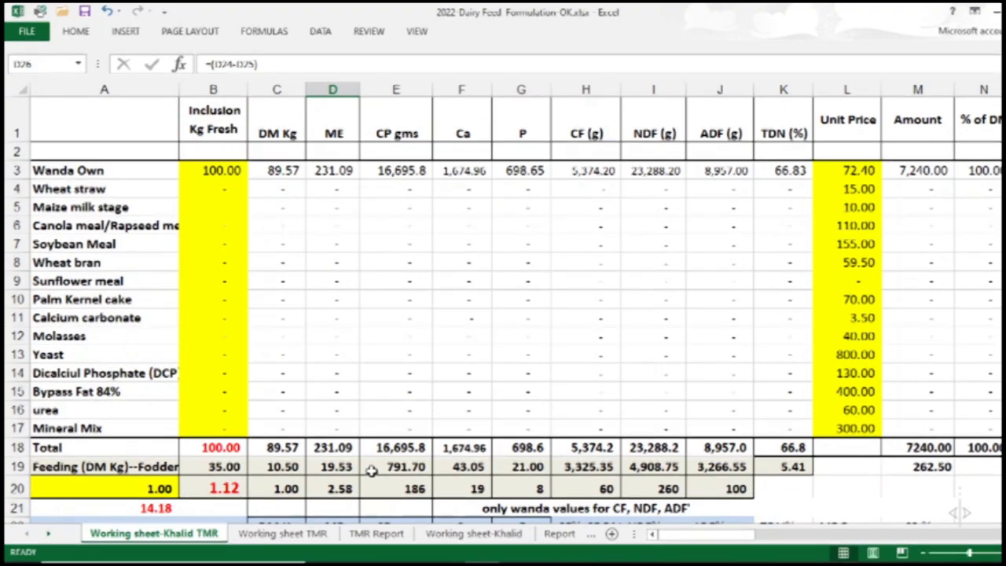
{"action": "scroll", "coordinate": [371, 470], "scroll_direction": "down", "scroll_amount": 1}
{"action": "scroll", "coordinate": [408, 386], "scroll_direction": "down", "scroll_amount": 2}
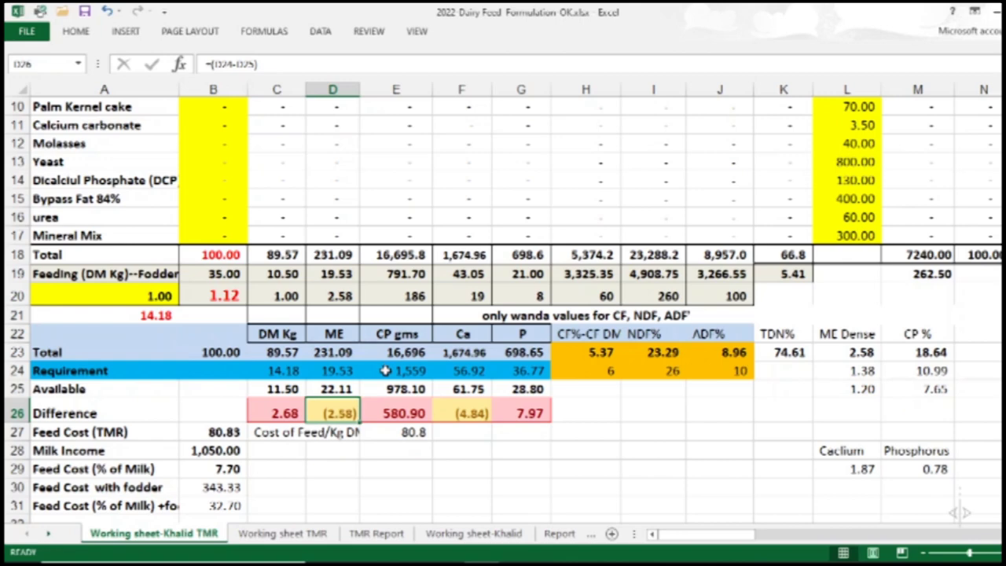
{"action": "left_click", "coordinate": [385, 371]}
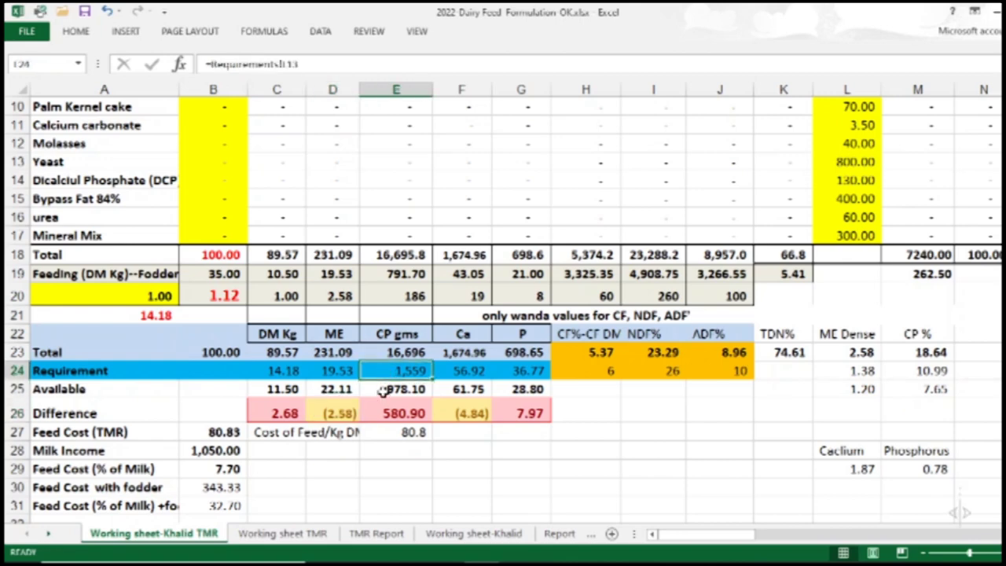
{"action": "left_click", "coordinate": [382, 391]}
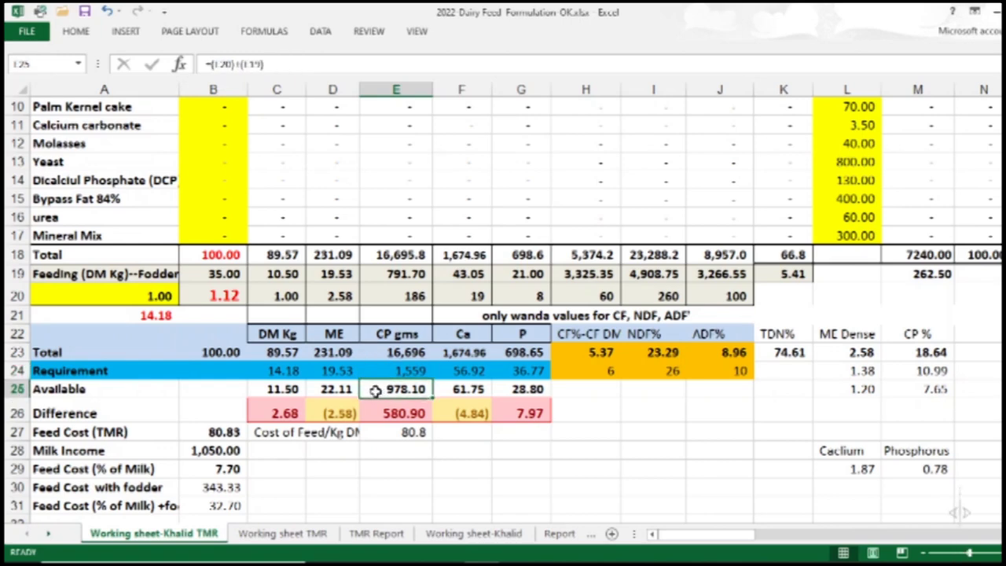
{"action": "left_click", "coordinate": [379, 413]}
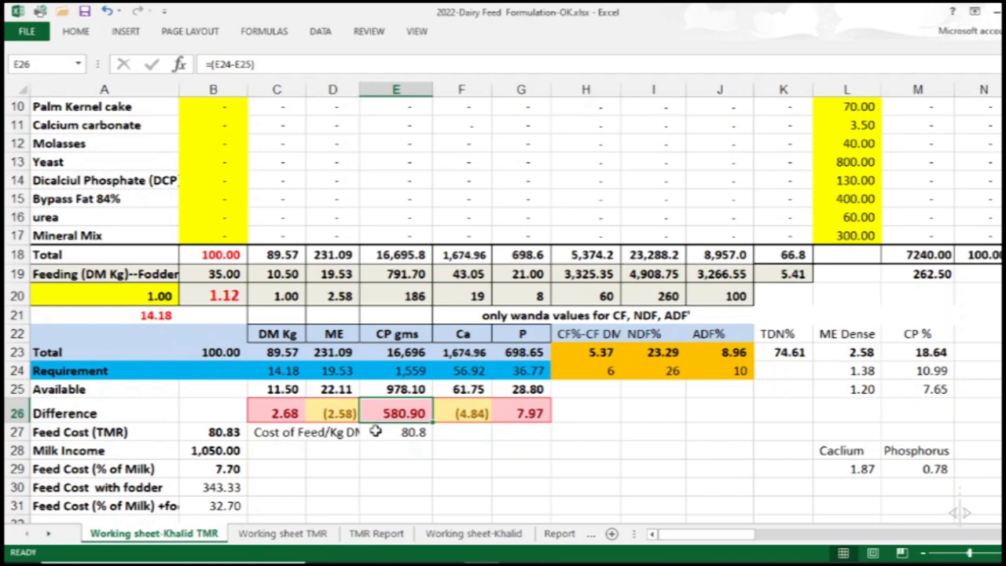
{"action": "left_click", "coordinate": [146, 302]}
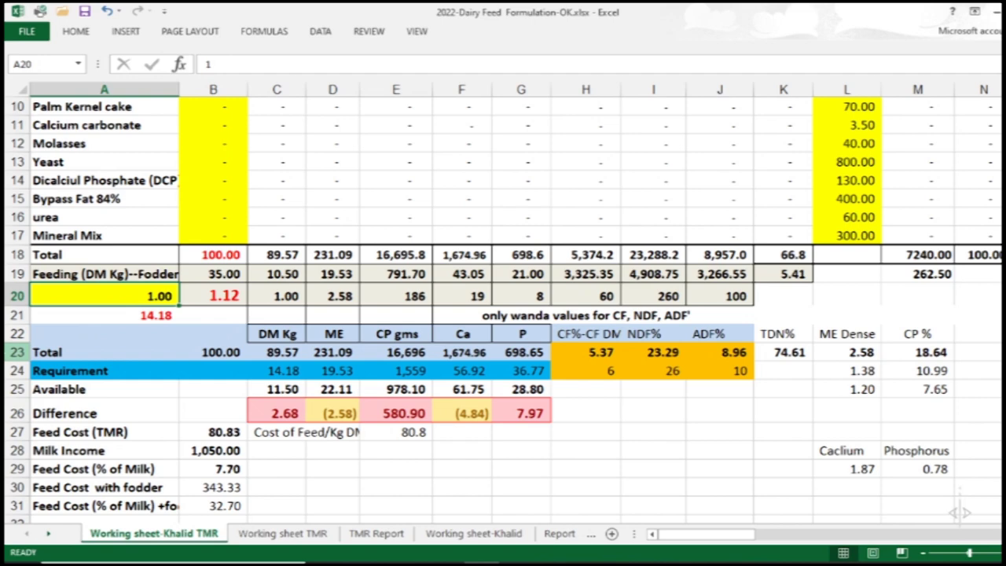
Try 3.5 in A20 and check the available DM, ME, CP and B20 fresh-weight formulas
{"action": "type", "text": "3.5"}
{"action": "key", "text": "Return"}
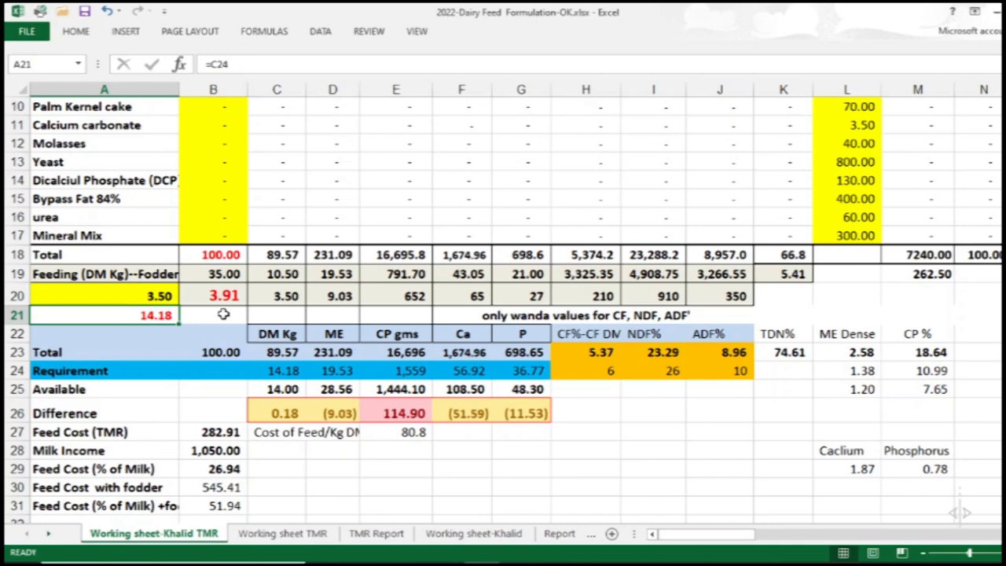
{"action": "left_click", "coordinate": [260, 392]}
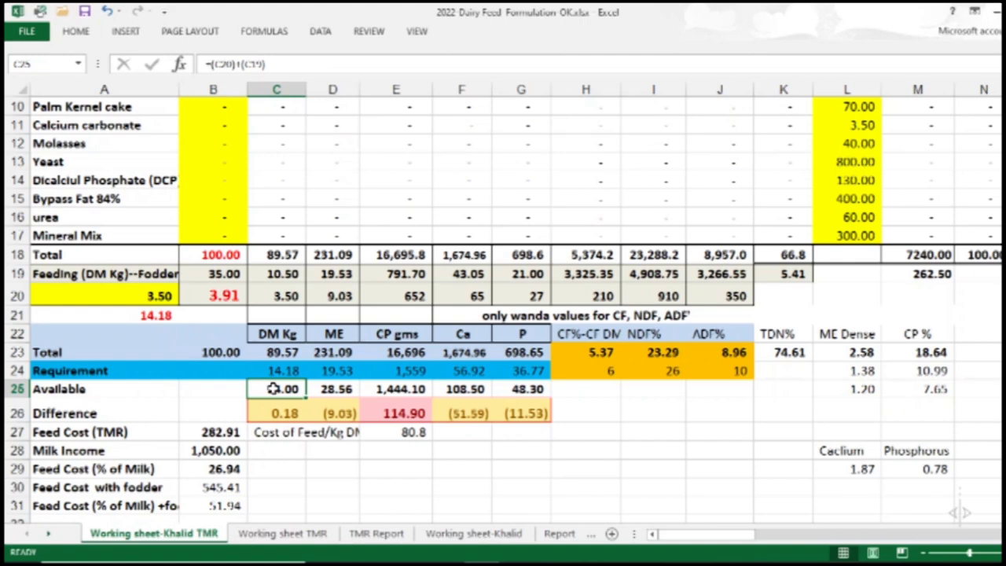
{"action": "left_click", "coordinate": [327, 390]}
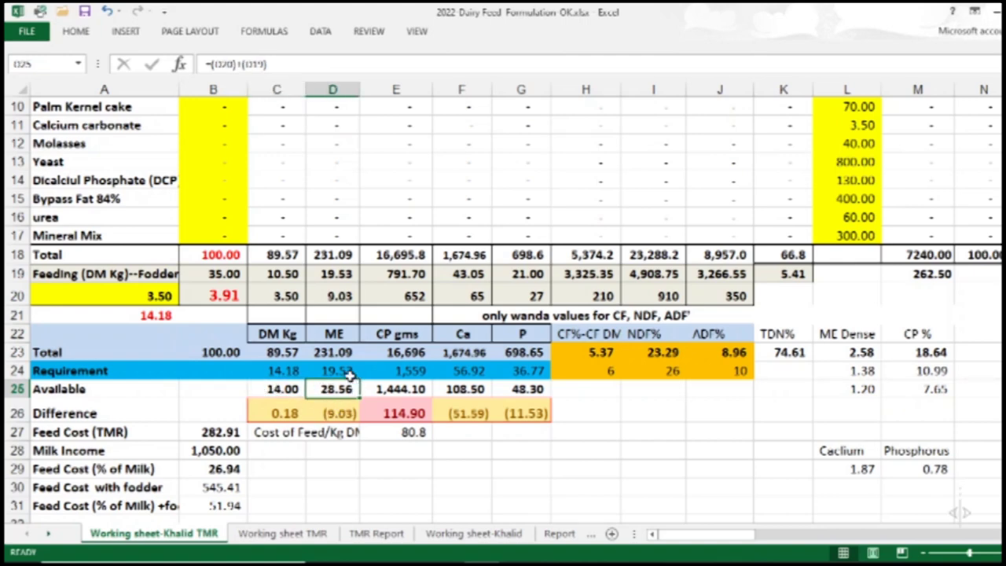
{"action": "left_click", "coordinate": [390, 373]}
{"action": "left_click", "coordinate": [388, 415]}
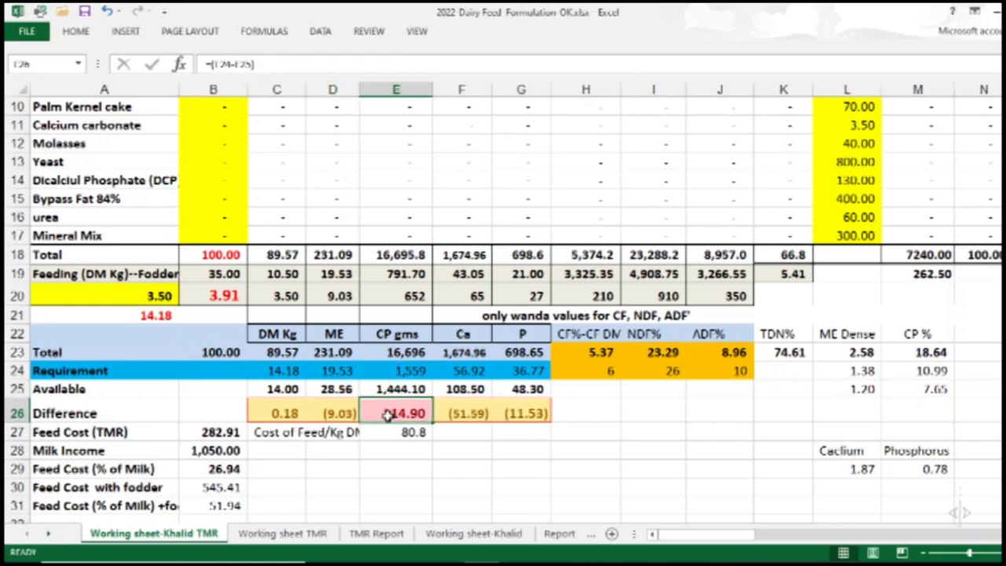
{"action": "left_click", "coordinate": [226, 297]}
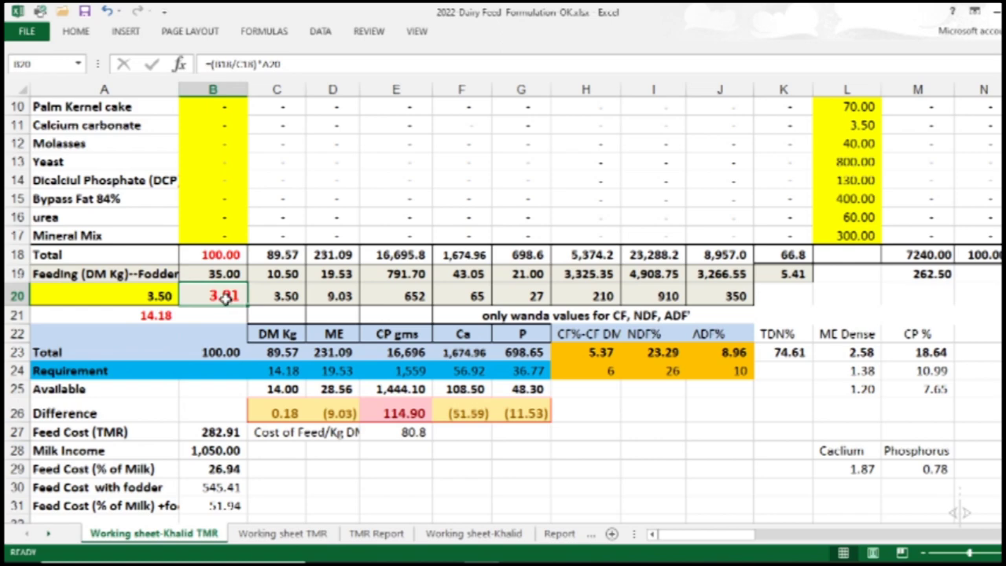
{"action": "left_click", "coordinate": [162, 296]}
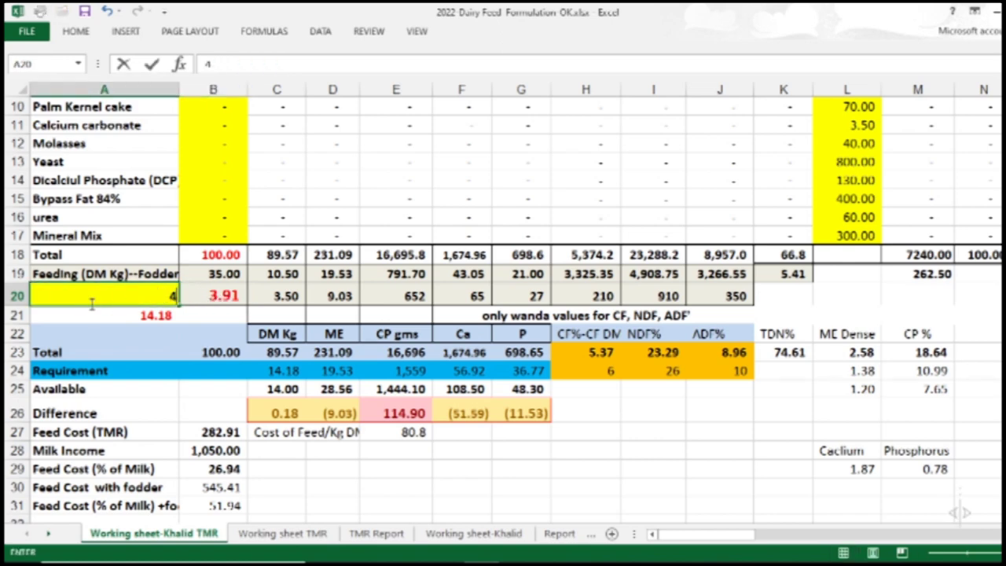
Try 4, then settle A20 at 3.75 and review the calcium and phosphorus differences in F26 and G26
{"action": "type", "text": "4"}
{"action": "key", "text": "Return"}
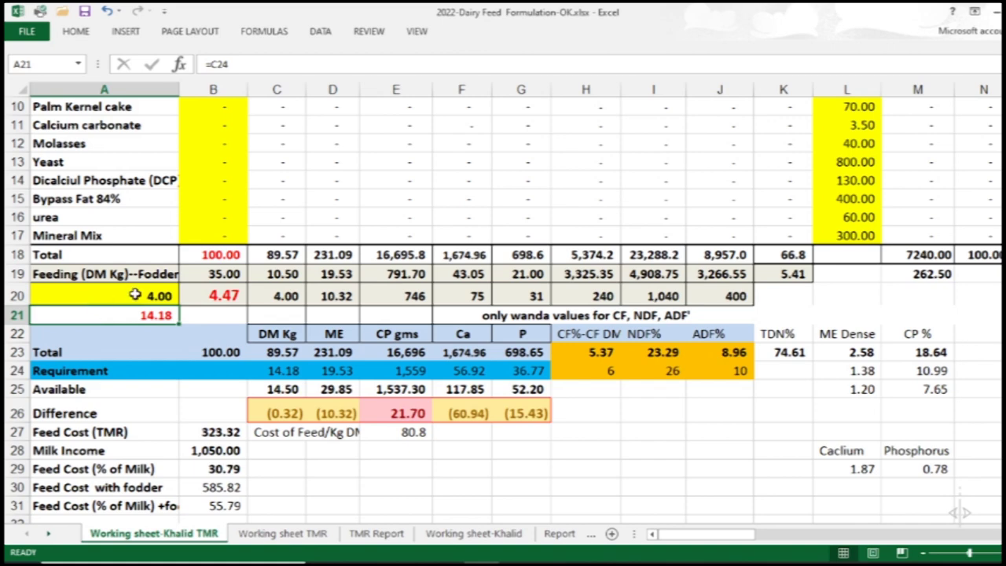
{"action": "left_click", "coordinate": [129, 295]}
{"action": "type", "text": "3.75"}
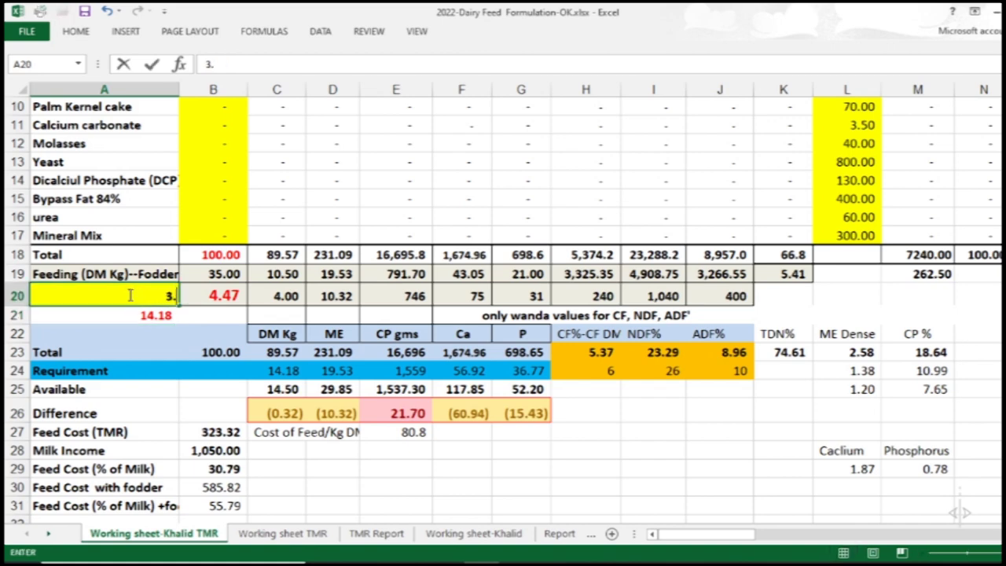
{"action": "key", "text": "Return"}
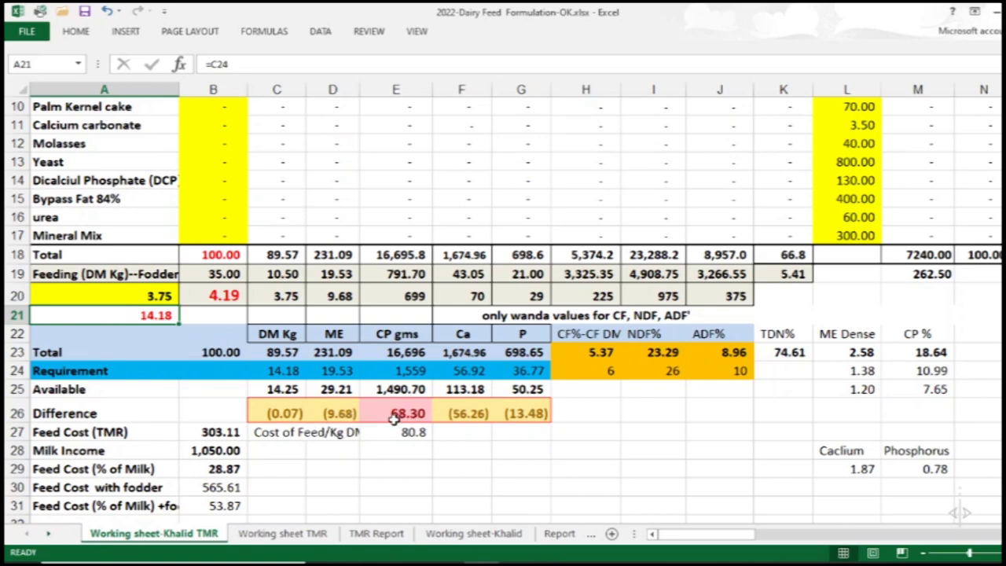
{"action": "left_click", "coordinate": [522, 413]}
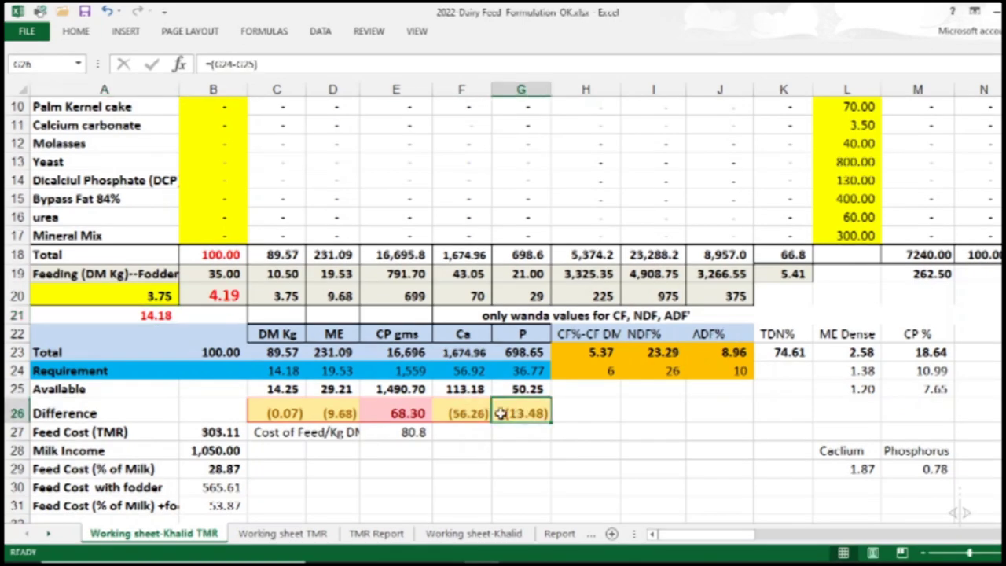
{"action": "left_click", "coordinate": [476, 413]}
{"action": "left_click", "coordinate": [519, 416]}
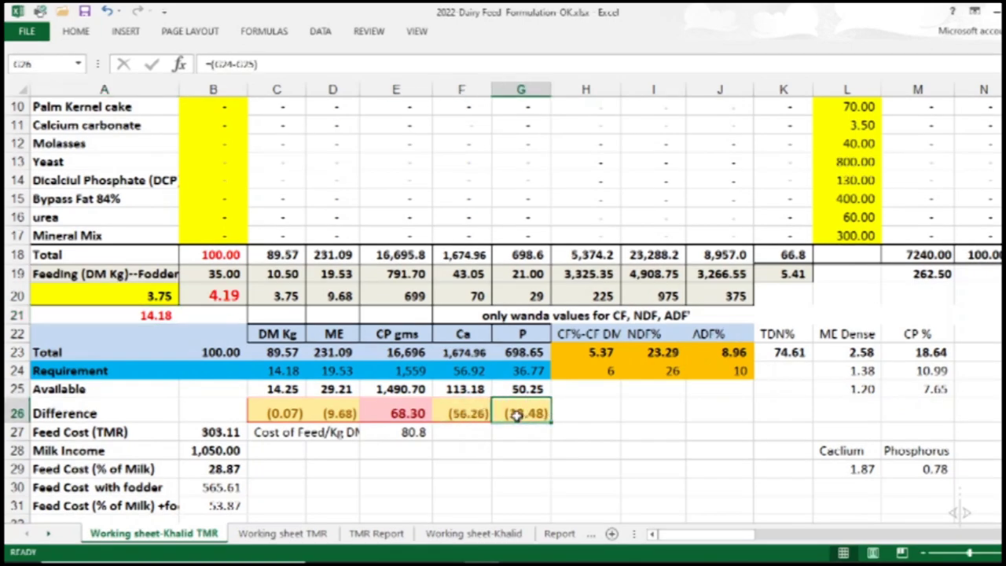
{"action": "left_click", "coordinate": [466, 413]}
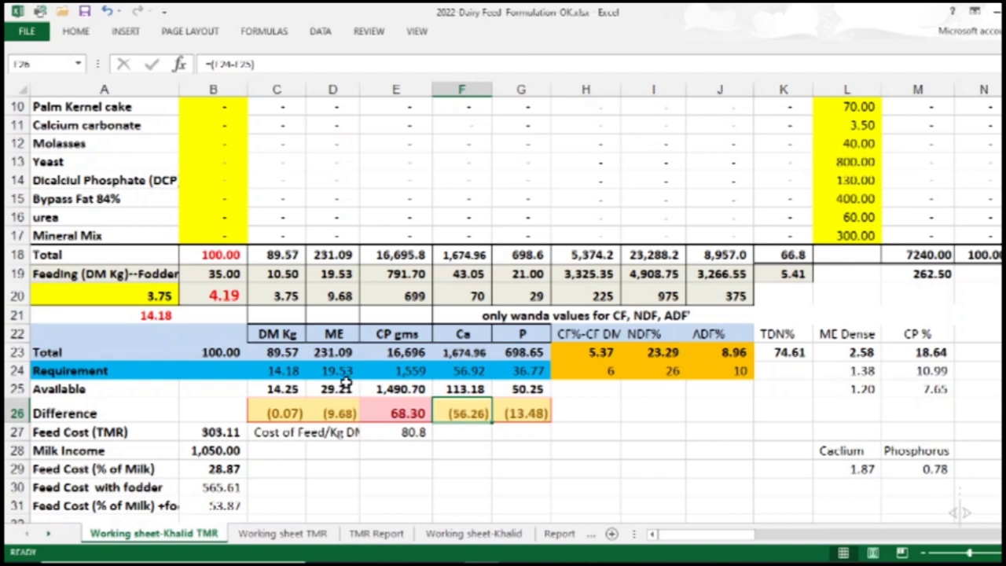
{"action": "left_click", "coordinate": [454, 538]}
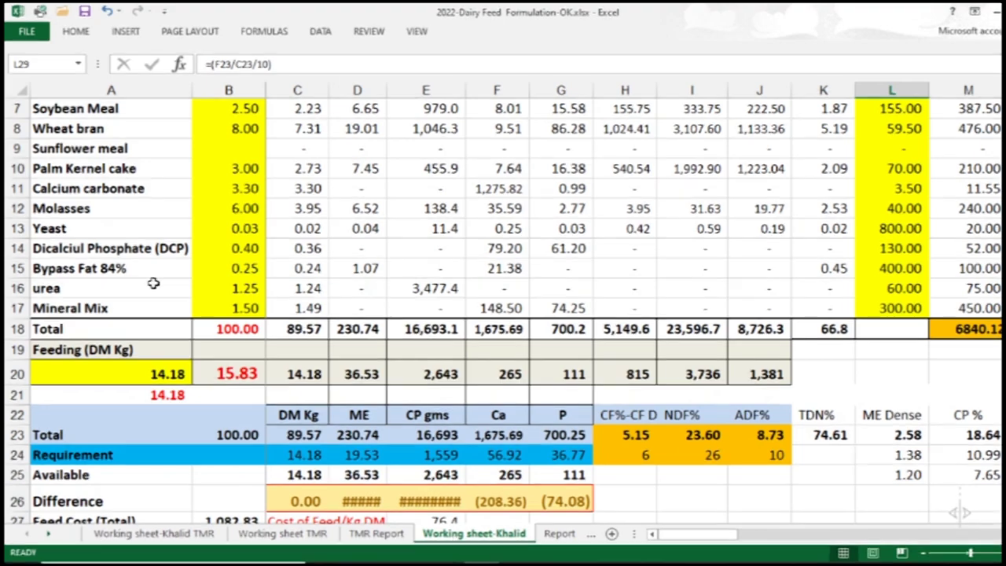
{"action": "scroll", "coordinate": [153, 283], "scroll_direction": "up", "scroll_amount": 1}
{"action": "scroll", "coordinate": [153, 283], "scroll_direction": "up", "scroll_amount": 1}
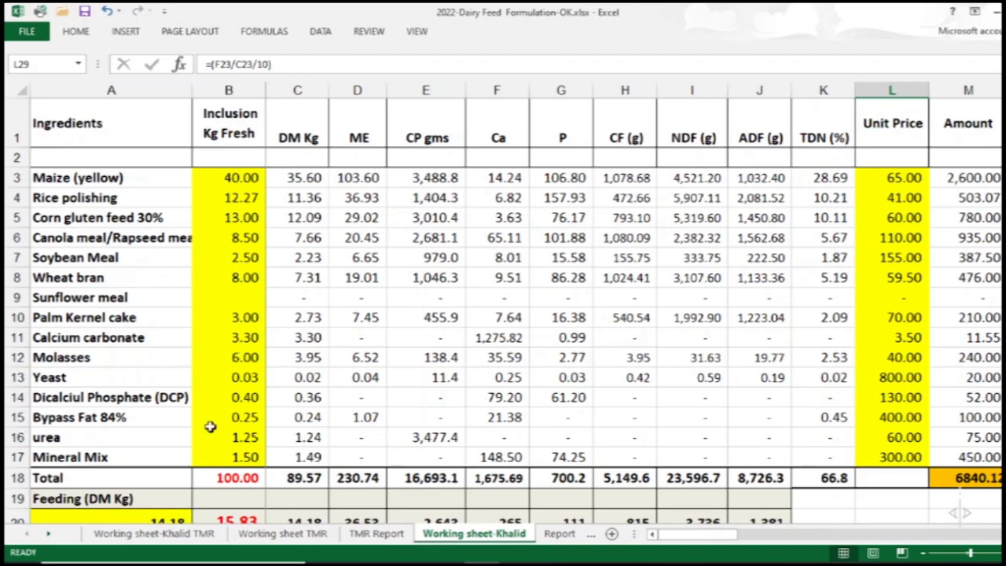
{"action": "scroll", "coordinate": [334, 472], "scroll_direction": "down", "scroll_amount": 2}
{"action": "scroll", "coordinate": [334, 454], "scroll_direction": "down", "scroll_amount": 1}
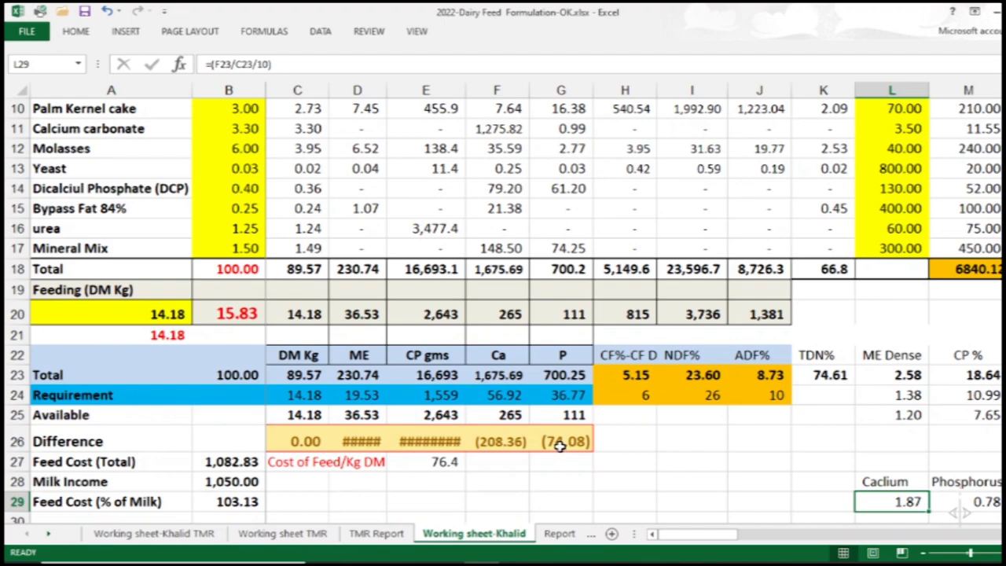
{"action": "scroll", "coordinate": [234, 368], "scroll_direction": "up", "scroll_amount": 3}
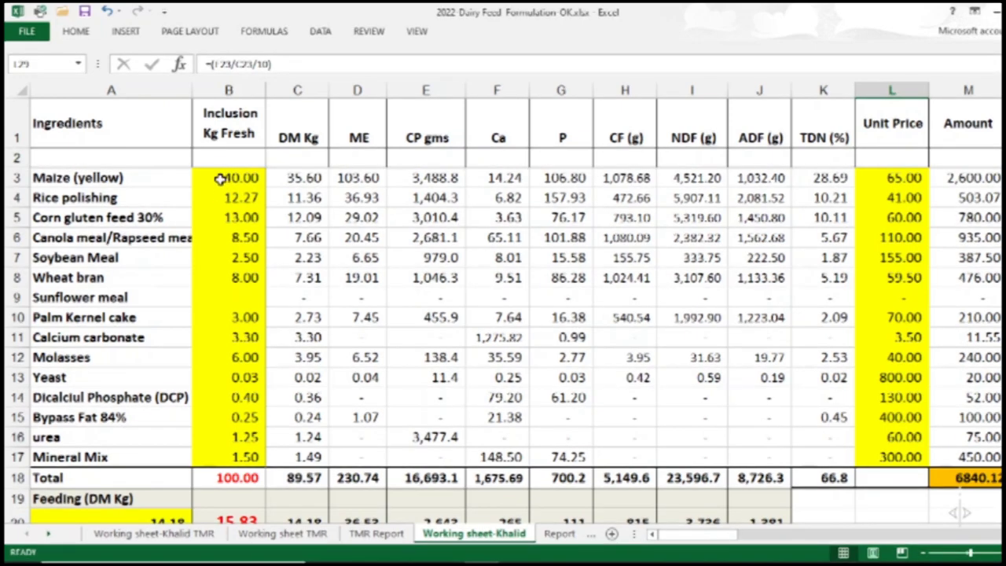
{"action": "scroll", "coordinate": [213, 256], "scroll_direction": "down", "scroll_amount": 3}
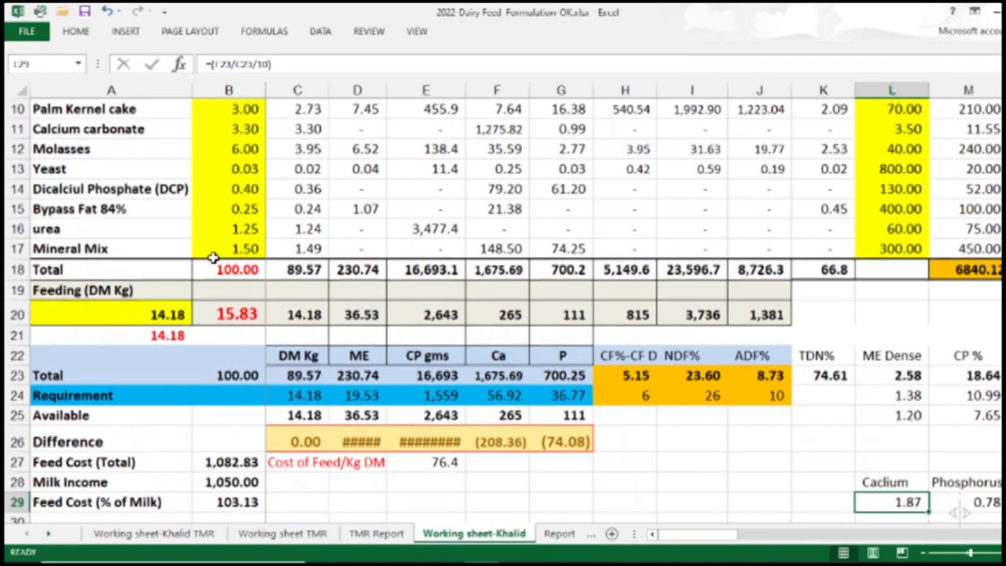
{"action": "scroll", "coordinate": [213, 257], "scroll_direction": "up", "scroll_amount": 1}
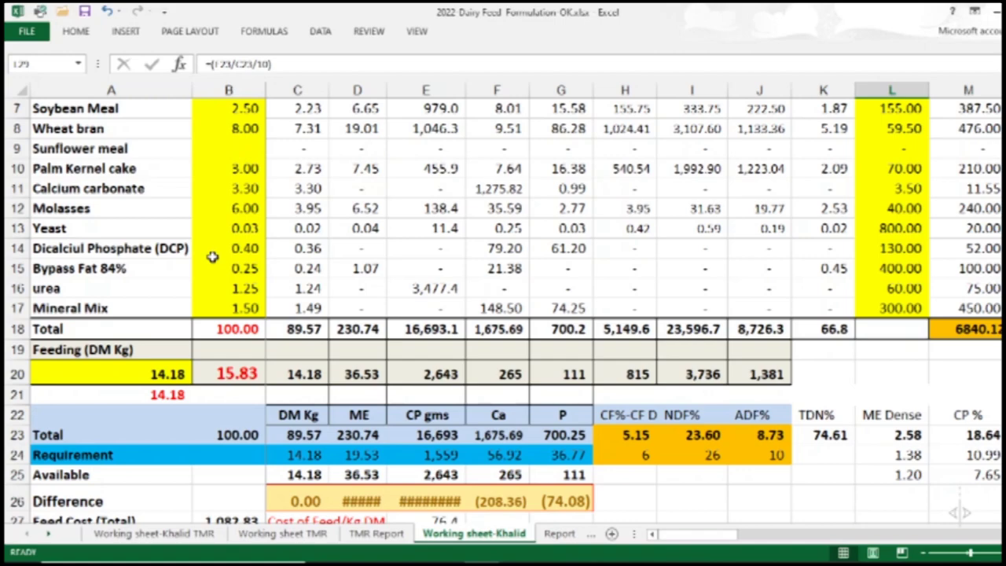
{"action": "scroll", "coordinate": [212, 256], "scroll_direction": "up", "scroll_amount": 1}
{"action": "scroll", "coordinate": [212, 256], "scroll_direction": "up", "scroll_amount": 1}
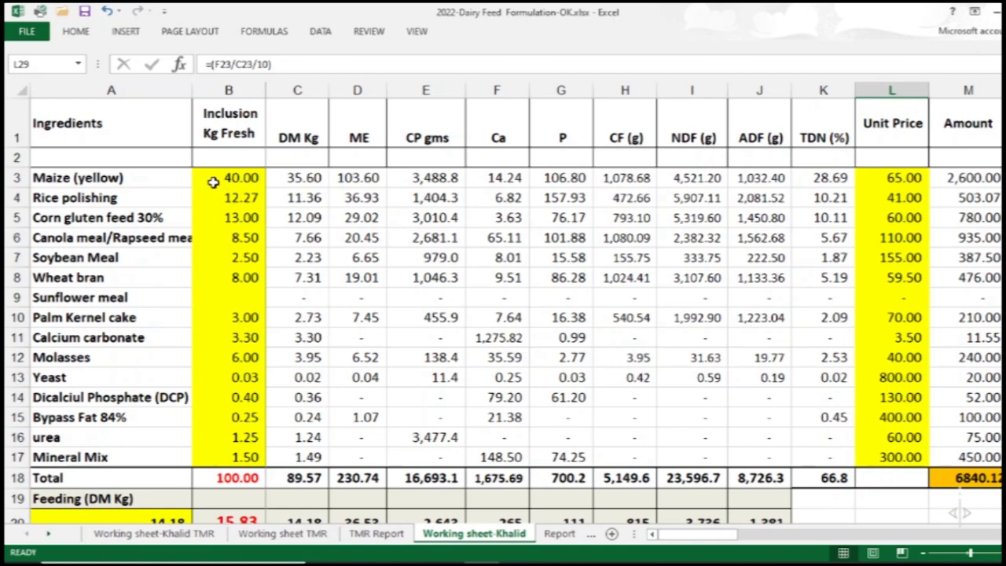
{"action": "left_click", "coordinate": [215, 360]}
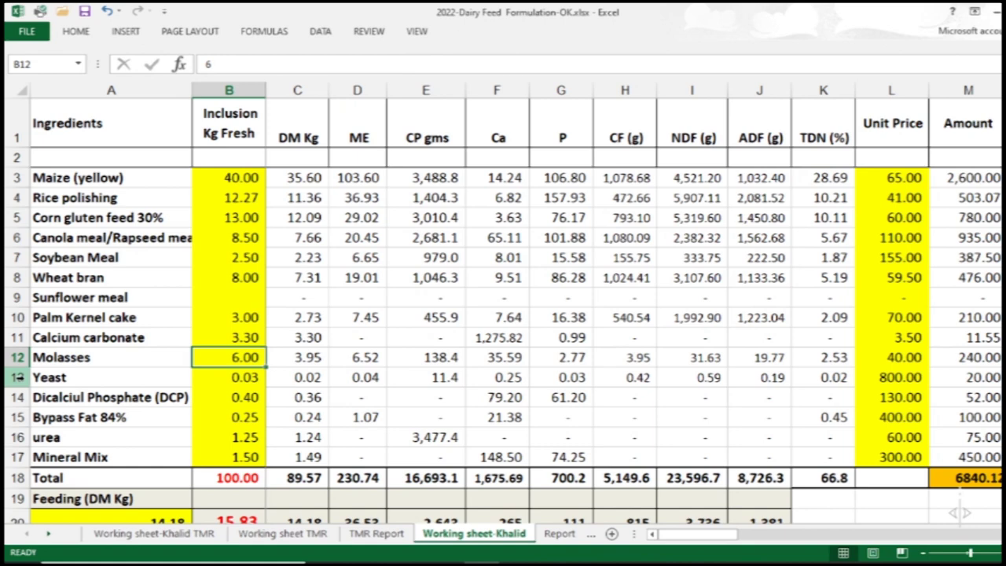
Set Molasses to 3, DCP to 0.5 and Canola meal to 10 in the concentrate mix
{"action": "key", "text": "F2"}
{"action": "key", "text": "BackSpace"}
{"action": "type", "text": "3"}
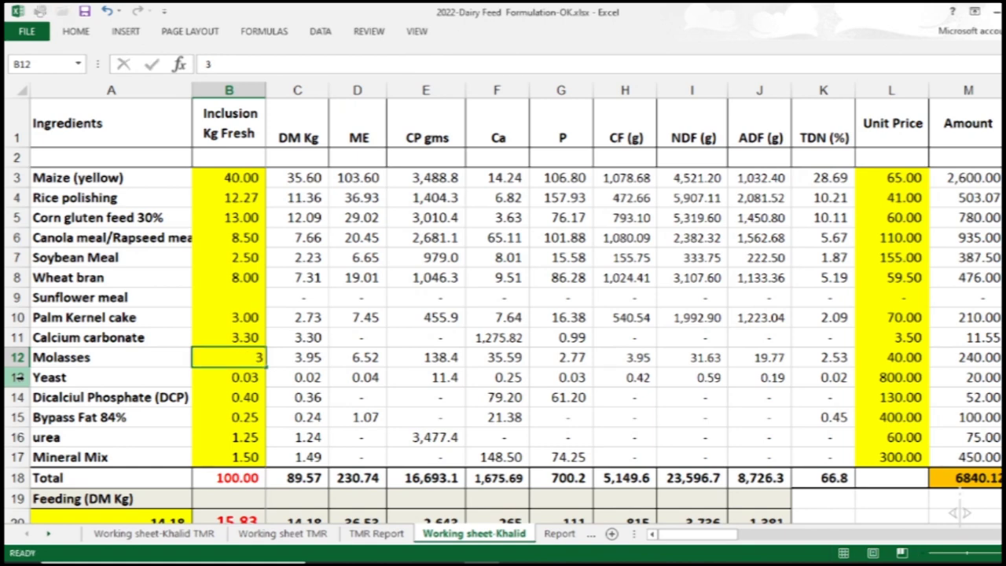
{"action": "key", "text": "Return"}
{"action": "left_click", "coordinate": [245, 398]}
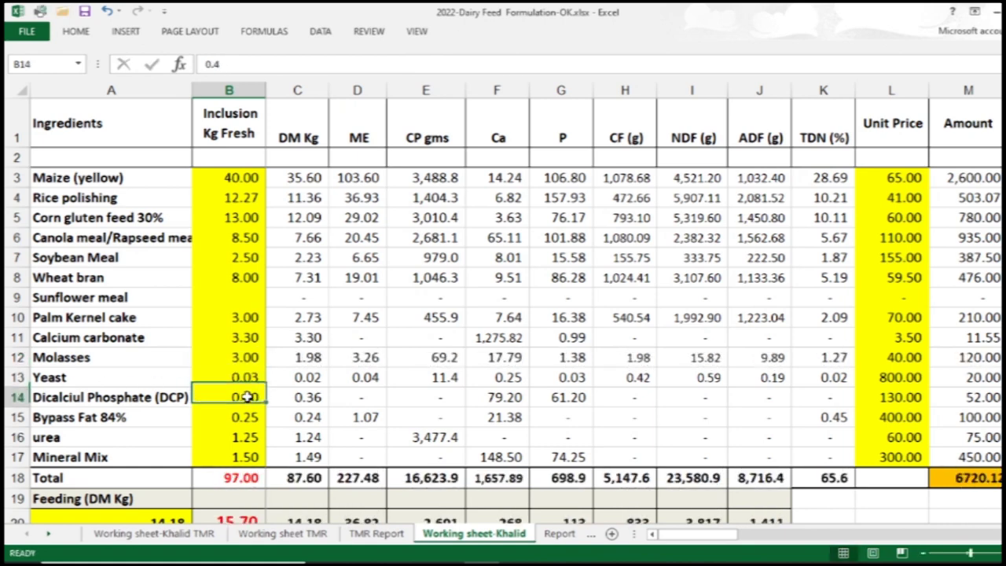
{"action": "type", "text": ".5"}
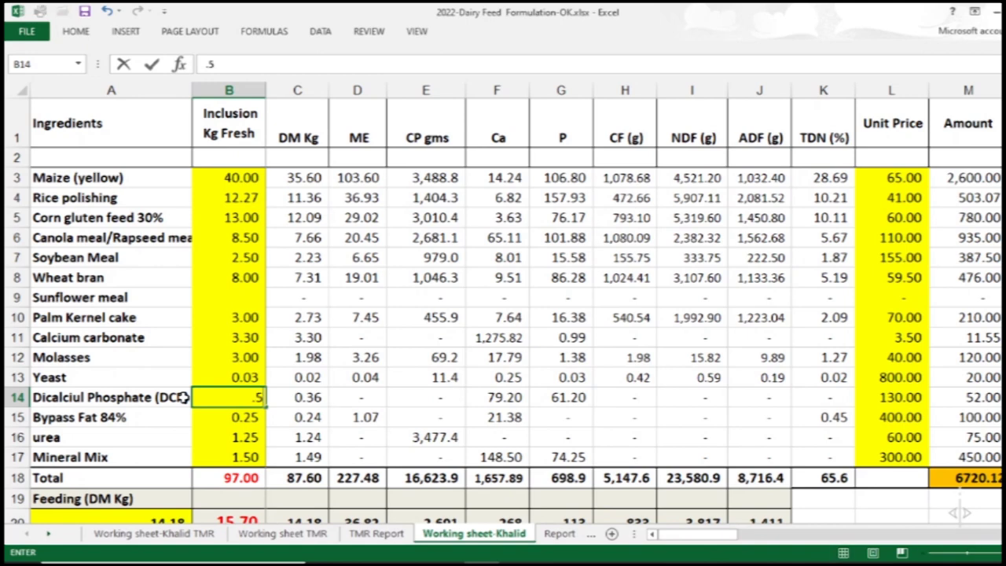
{"action": "key", "text": "Return"}
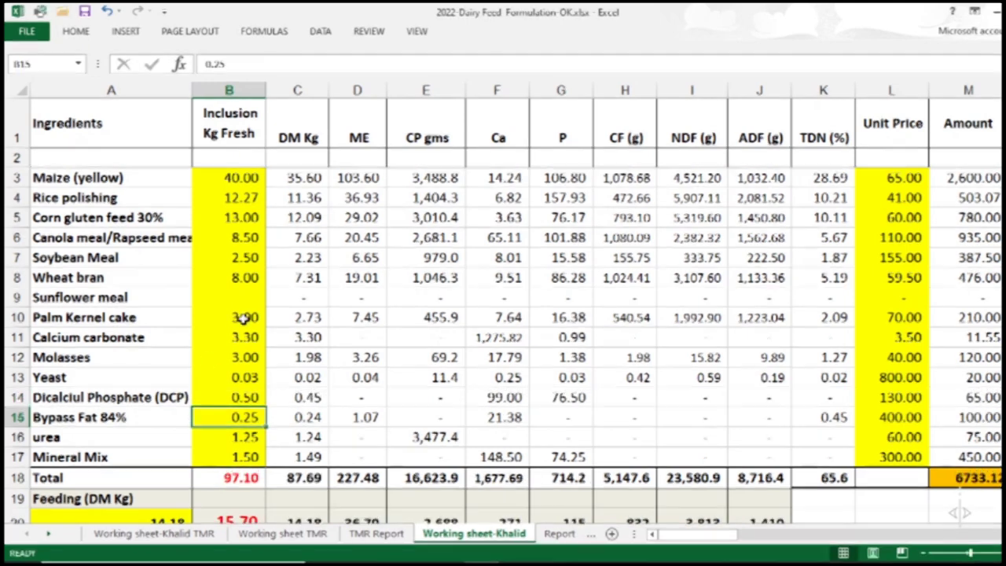
{"action": "left_click", "coordinate": [244, 238]}
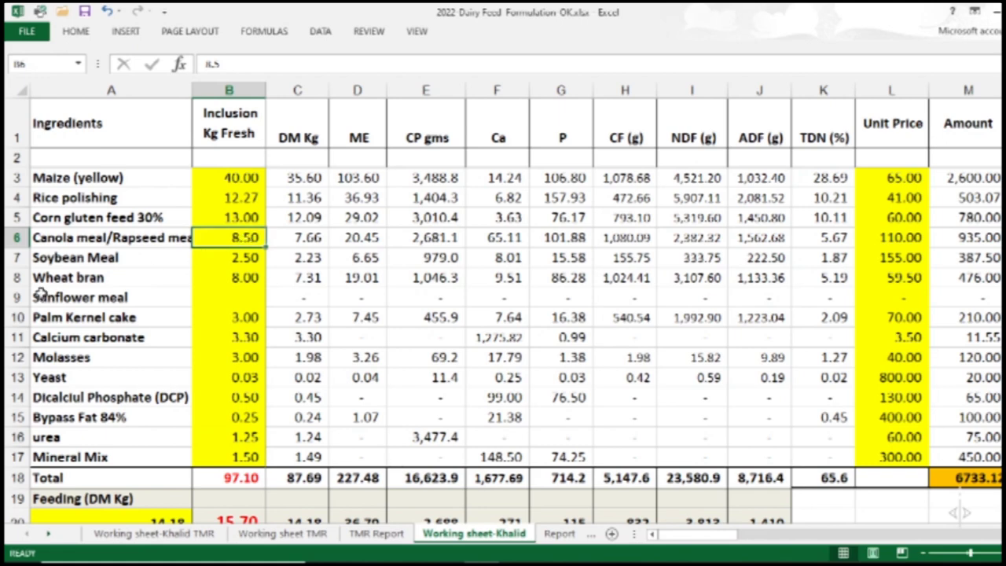
{"action": "type", "text": "10"}
{"action": "key", "text": "Return"}
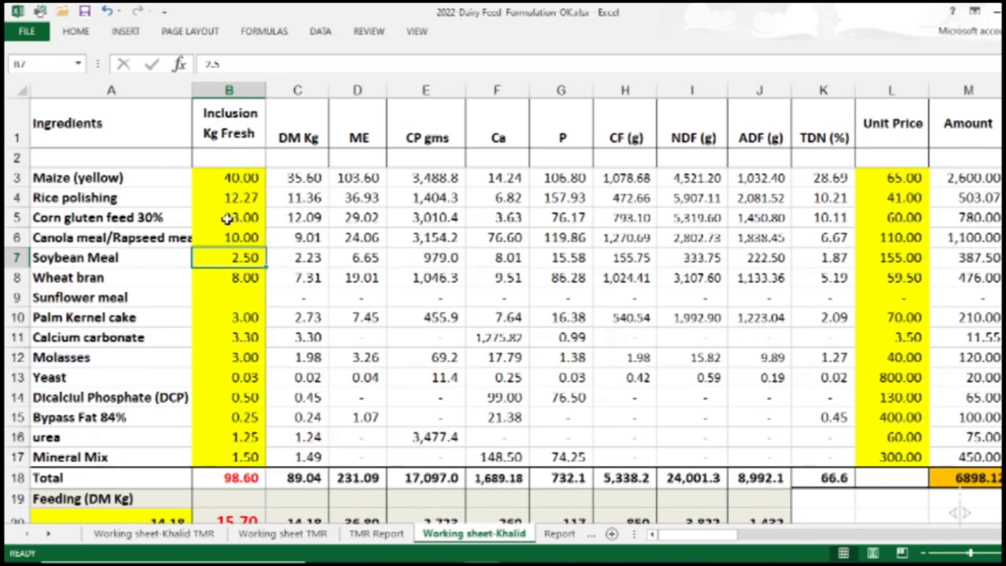
Adjust Corn gluten feed in B5 through 15 and 14.5 to a final 14.4 so the mix totals 100
{"action": "left_click", "coordinate": [226, 219]}
{"action": "type", "text": "15"}
{"action": "key", "text": "Return"}
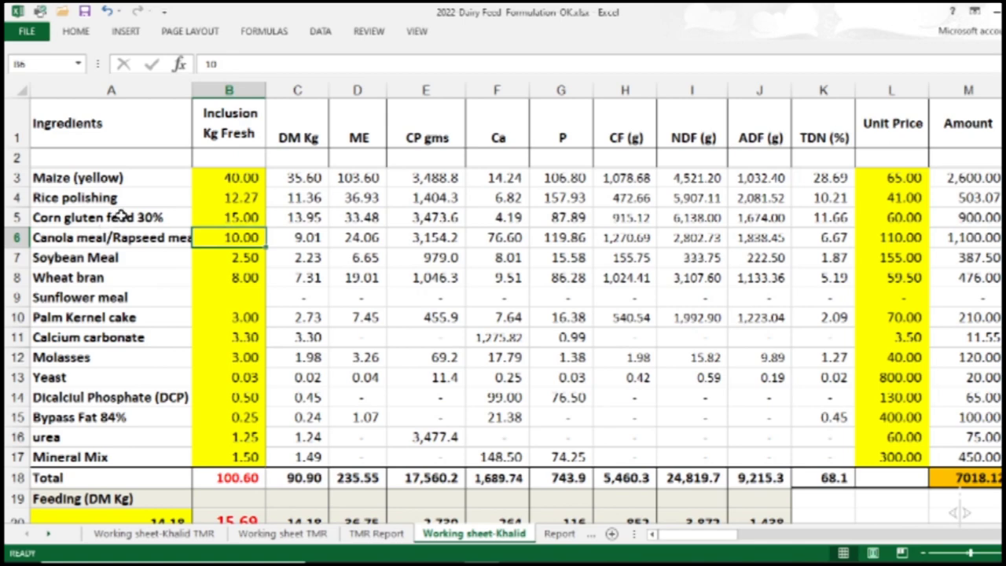
{"action": "left_click", "coordinate": [227, 216]}
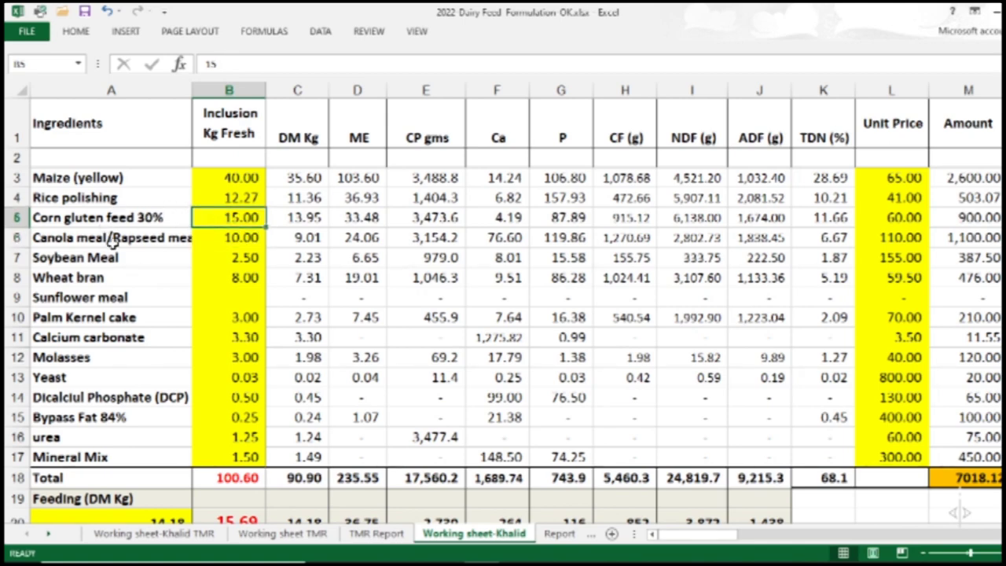
{"action": "type", "text": "14.5"}
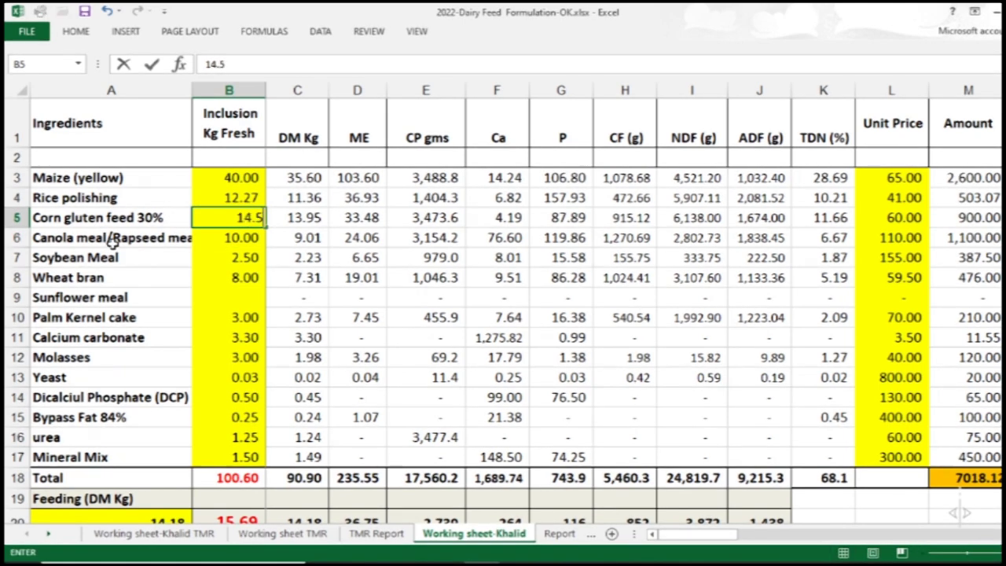
{"action": "key", "text": "Return"}
{"action": "key", "text": "Up"}
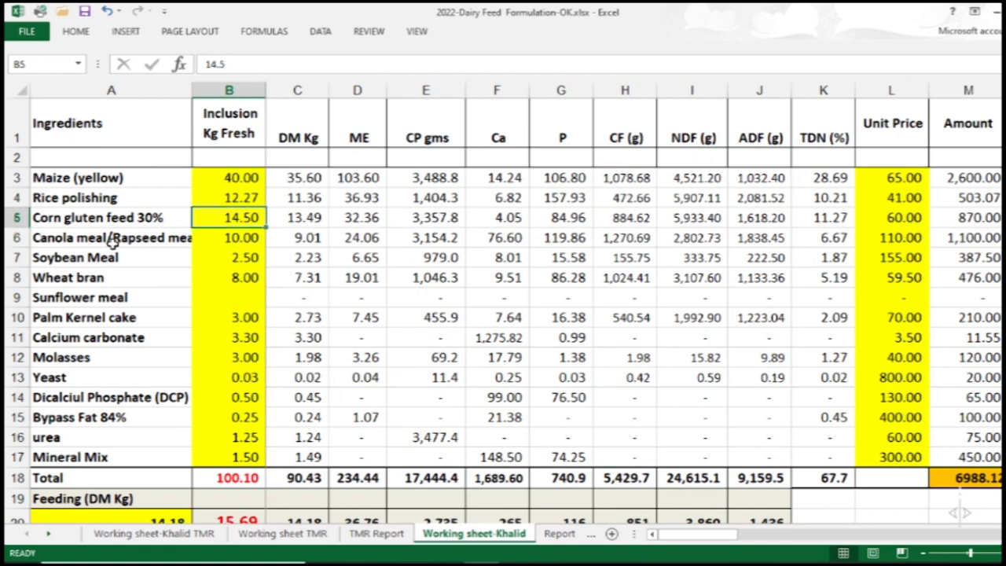
{"action": "type", "text": "14.4"}
{"action": "key", "text": "Return"}
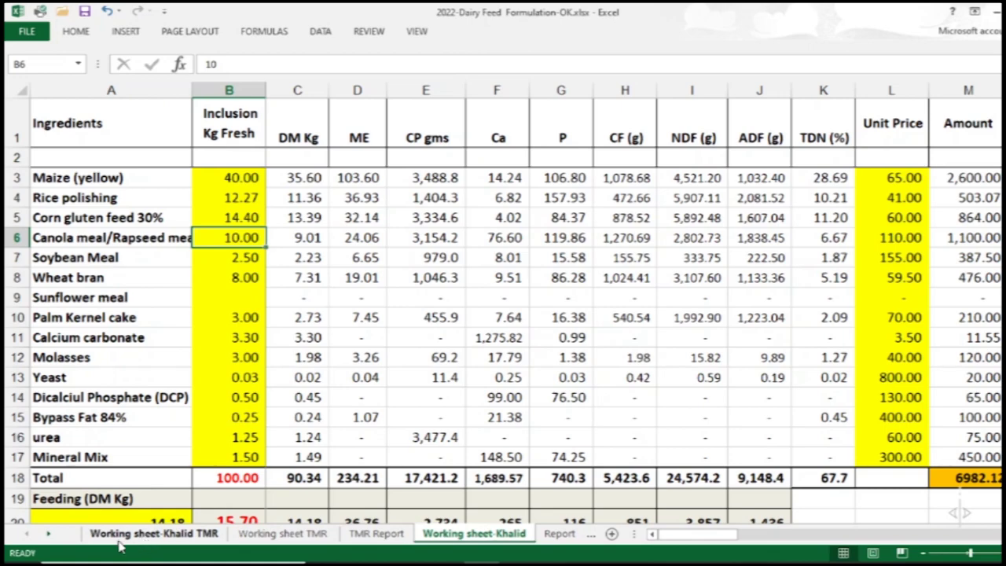
{"action": "left_click", "coordinate": [150, 534]}
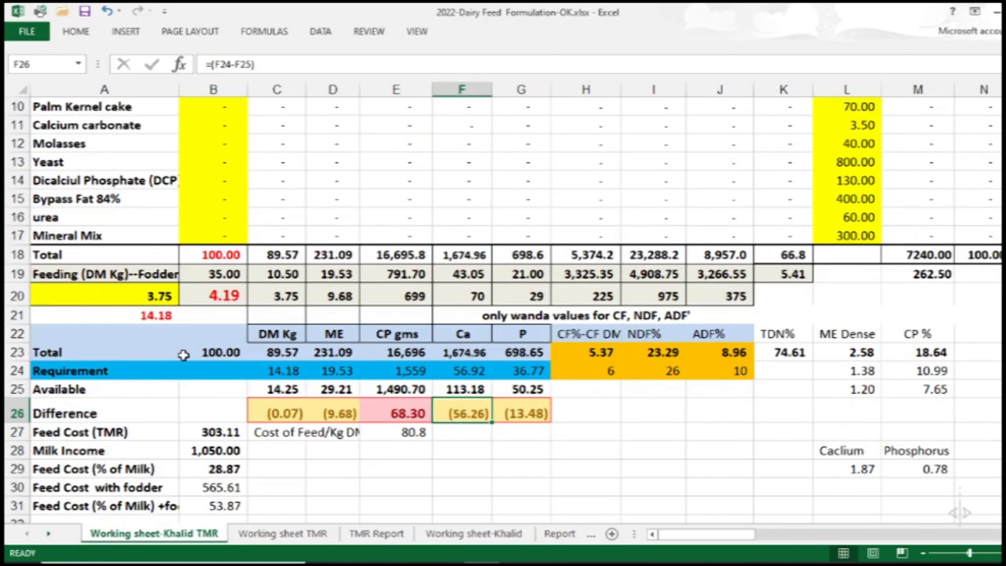
Enter 3 as the concentrate feeding amount in A20 on Working sheet-Khalid TMR
{"action": "scroll", "coordinate": [182, 354], "scroll_direction": "up", "scroll_amount": 3}
{"action": "scroll", "coordinate": [183, 354], "scroll_direction": "down", "scroll_amount": 2}
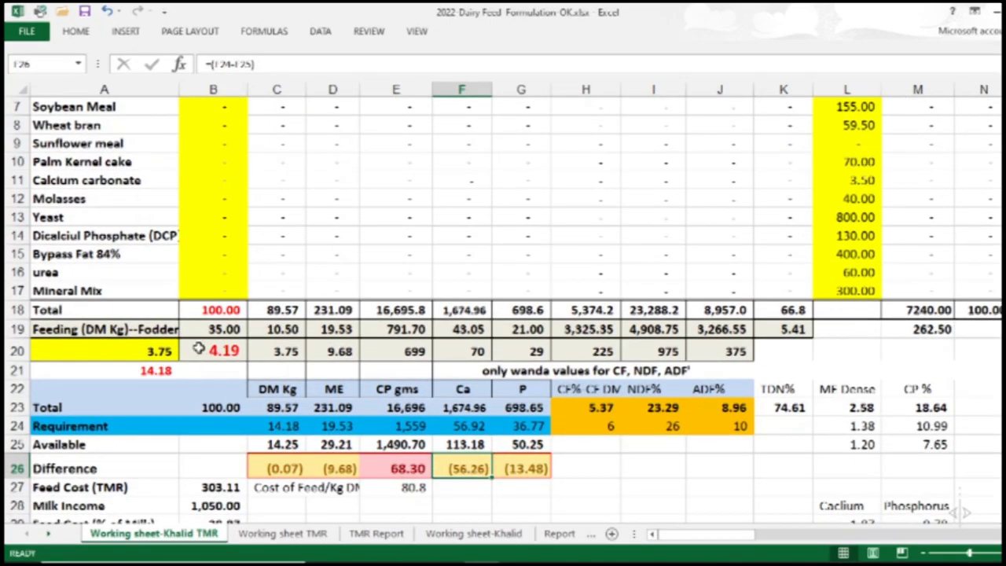
{"action": "left_click", "coordinate": [132, 354]}
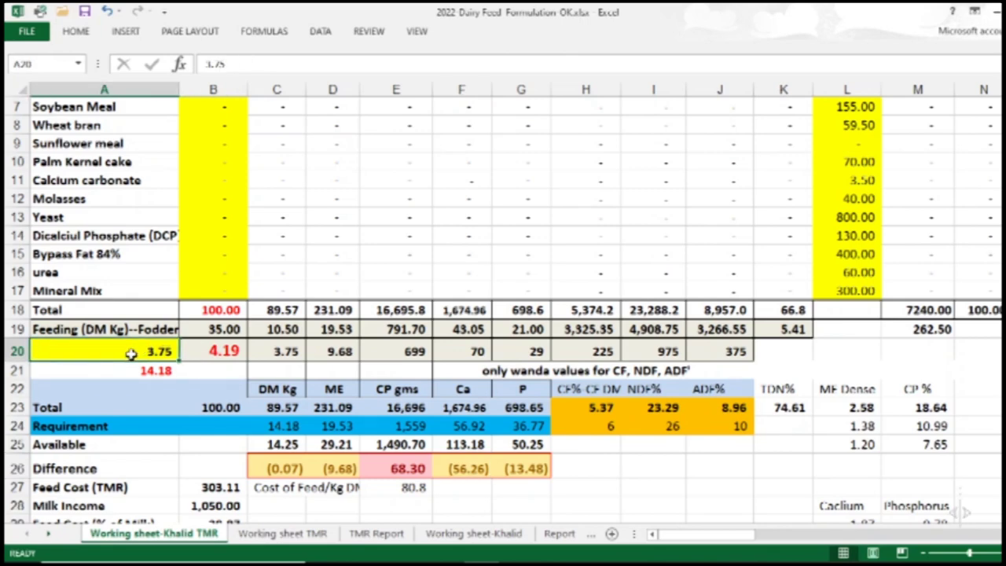
{"action": "type", "text": "3"}
{"action": "key", "text": "Return"}
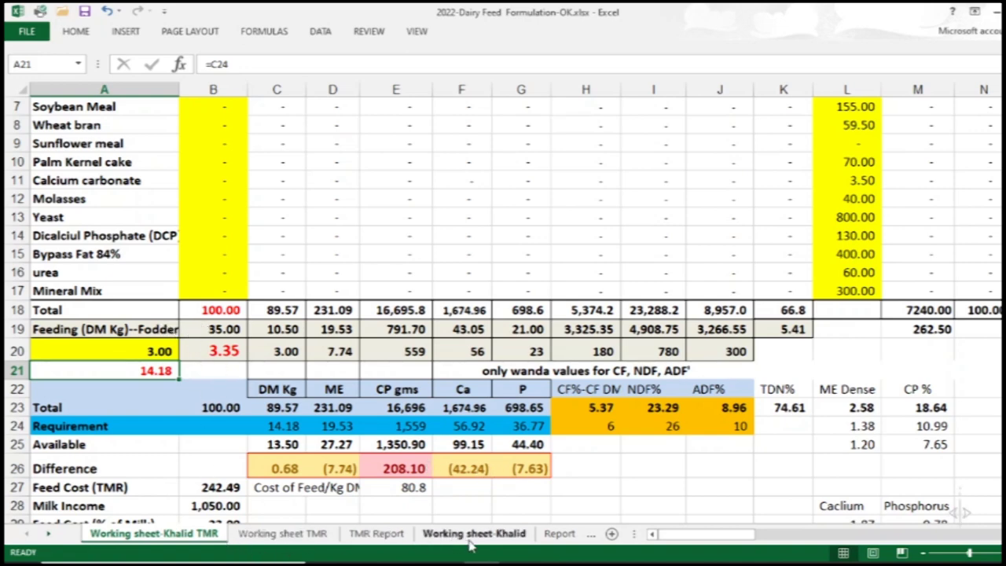
Set sorghum fodder in B3 of Working sheet TMR to 30 kg
{"action": "left_click", "coordinate": [283, 534]}
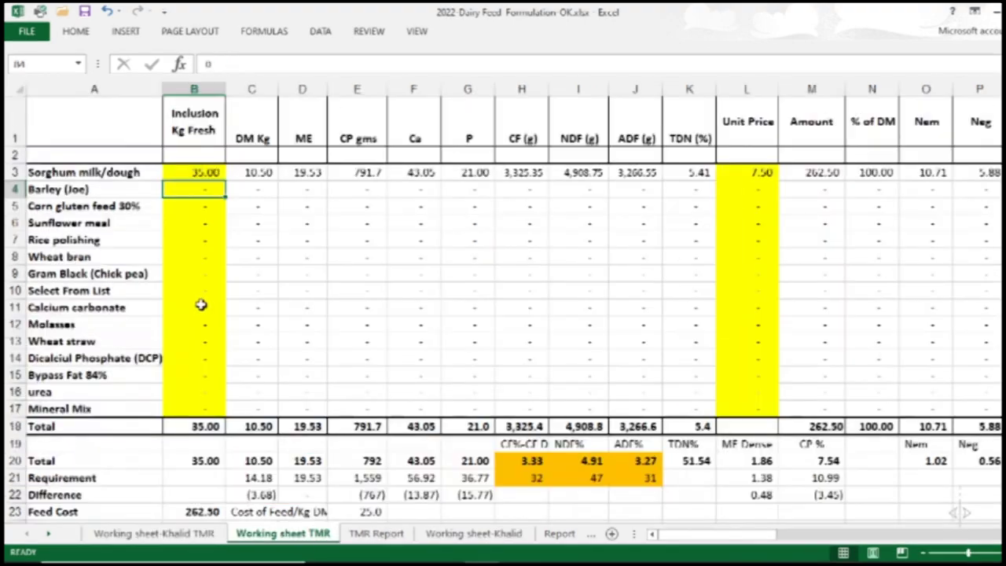
{"action": "left_click", "coordinate": [208, 171]}
{"action": "type", "text": "30"}
{"action": "key", "text": "Return"}
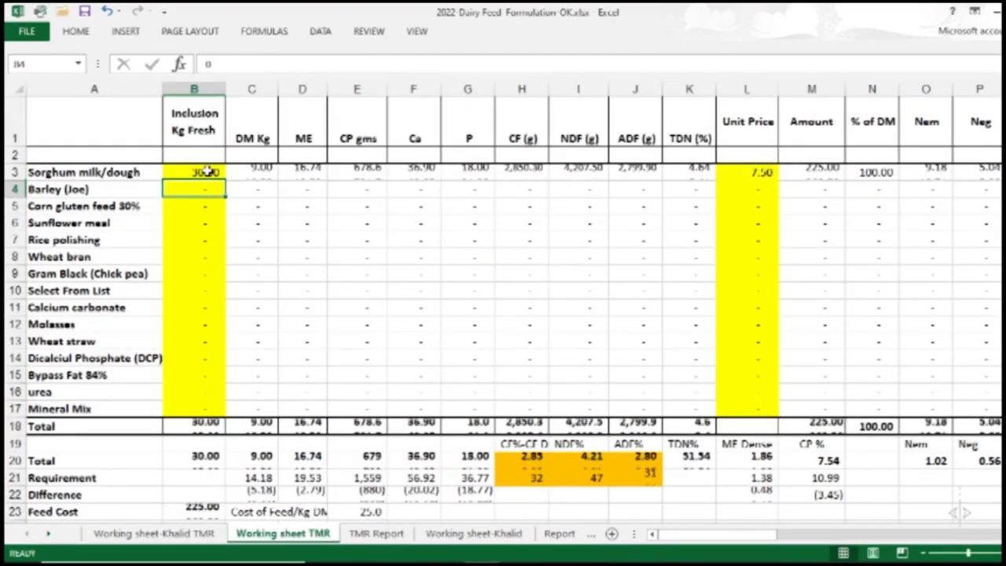
Enter 3.5 as the A20 concentrate feeding amount on Working sheet-Khalid TMR and check the B27 feed cost
{"action": "left_click", "coordinate": [153, 534]}
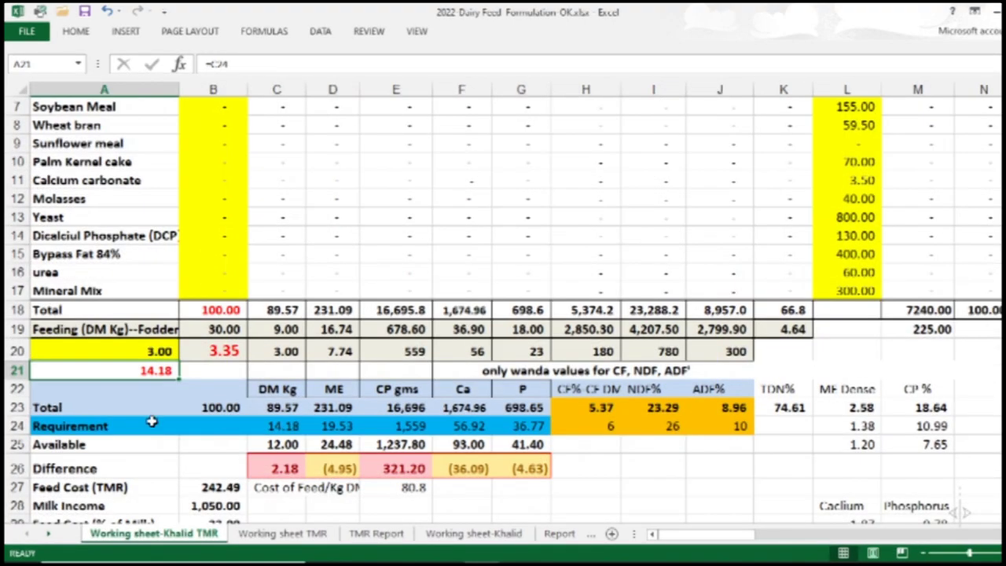
{"action": "scroll", "coordinate": [171, 444], "scroll_direction": "down", "scroll_amount": 1}
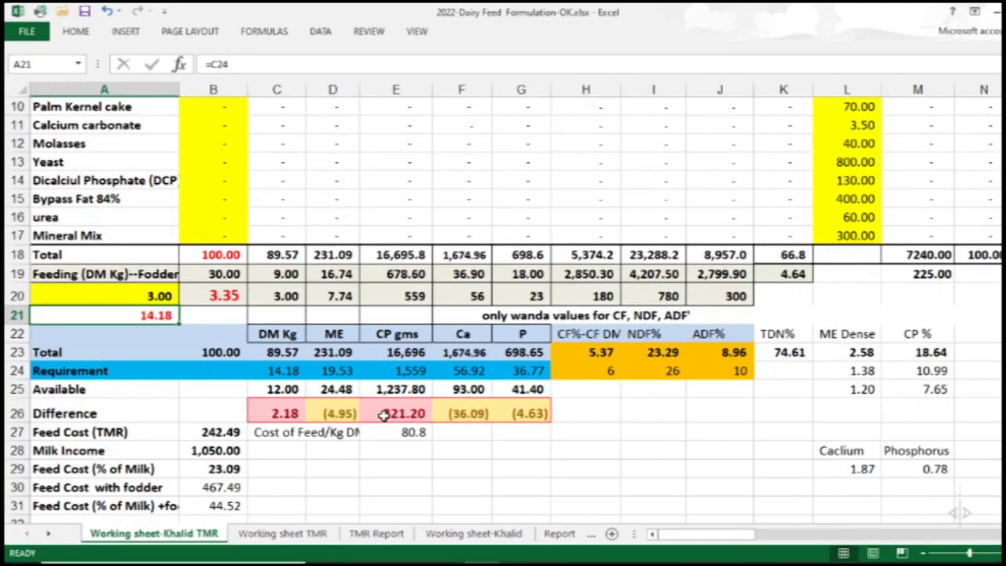
{"action": "left_click", "coordinate": [141, 294]}
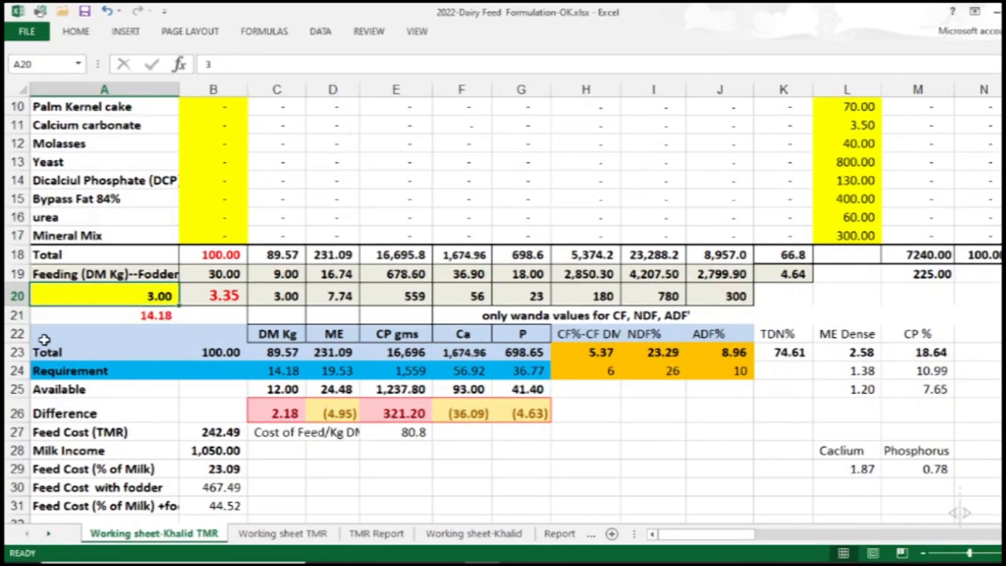
{"action": "type", "text": "3."}
{"action": "key", "text": "Return"}
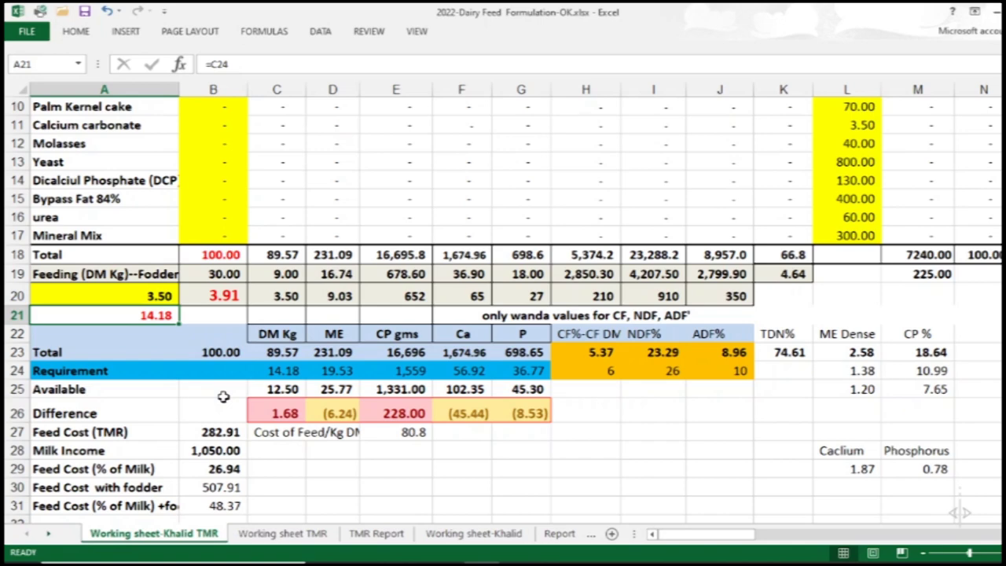
{"action": "scroll", "coordinate": [223, 395], "scroll_direction": "down", "scroll_amount": 1}
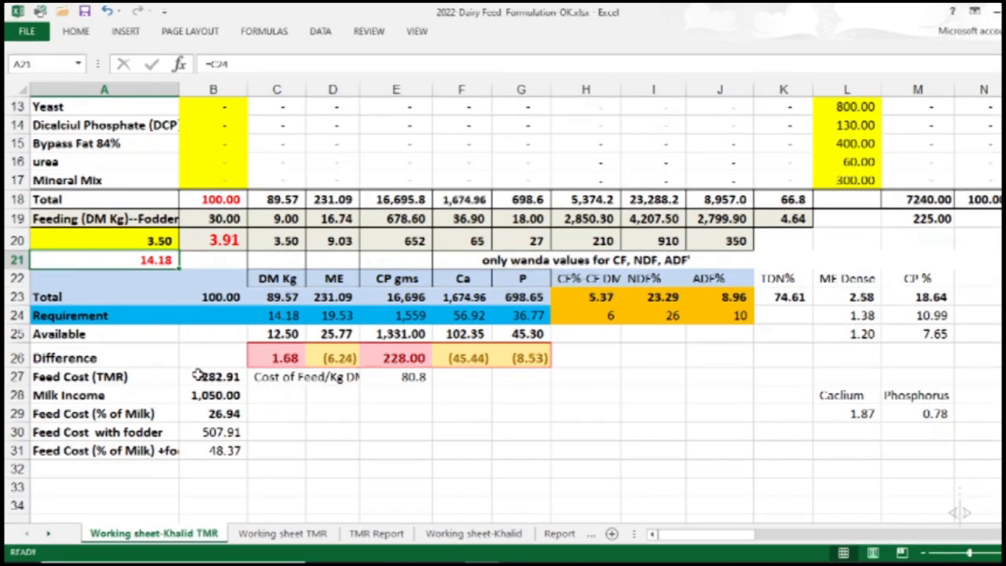
{"action": "left_click", "coordinate": [199, 375]}
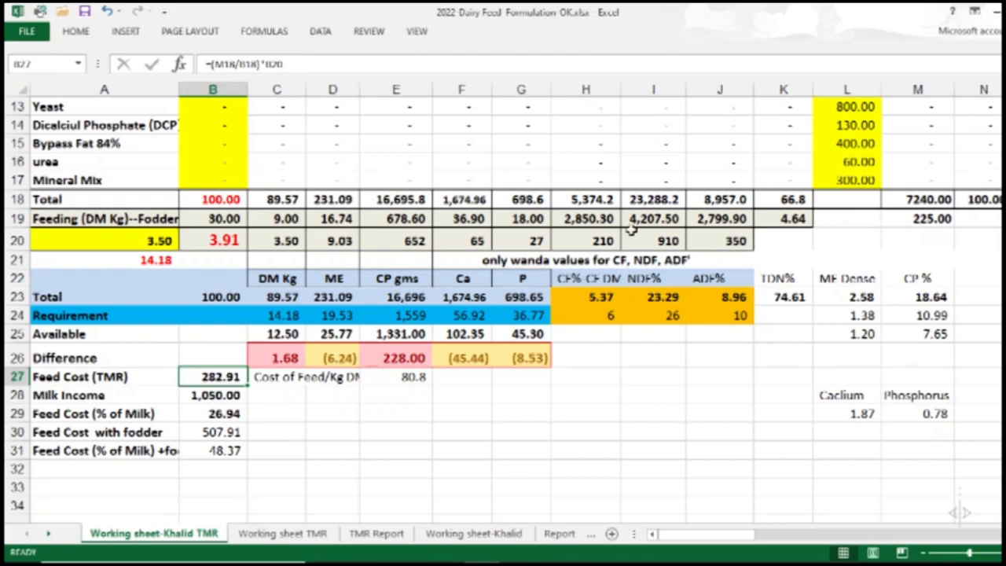
Look through the Report and working sheets, then select Wanda Market's NE gain cell N95 on Ingredients
{"action": "left_click", "coordinate": [927, 202]}
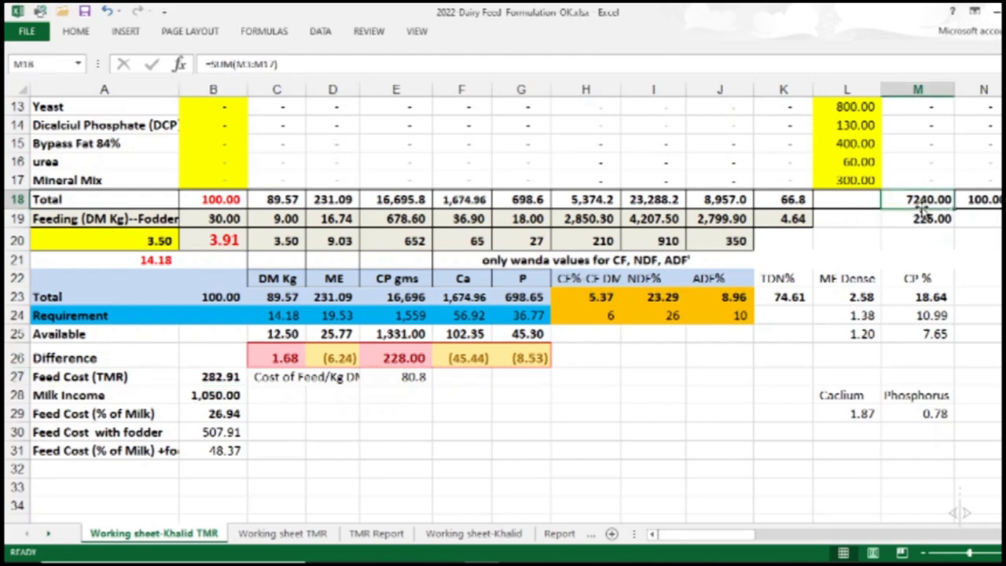
{"action": "left_click", "coordinate": [561, 534]}
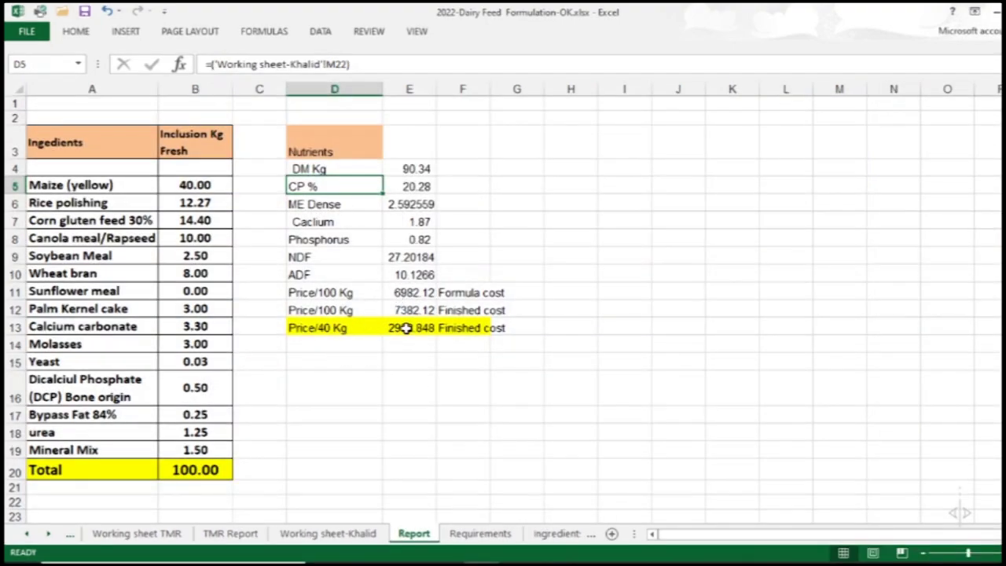
{"action": "left_click", "coordinate": [328, 534]}
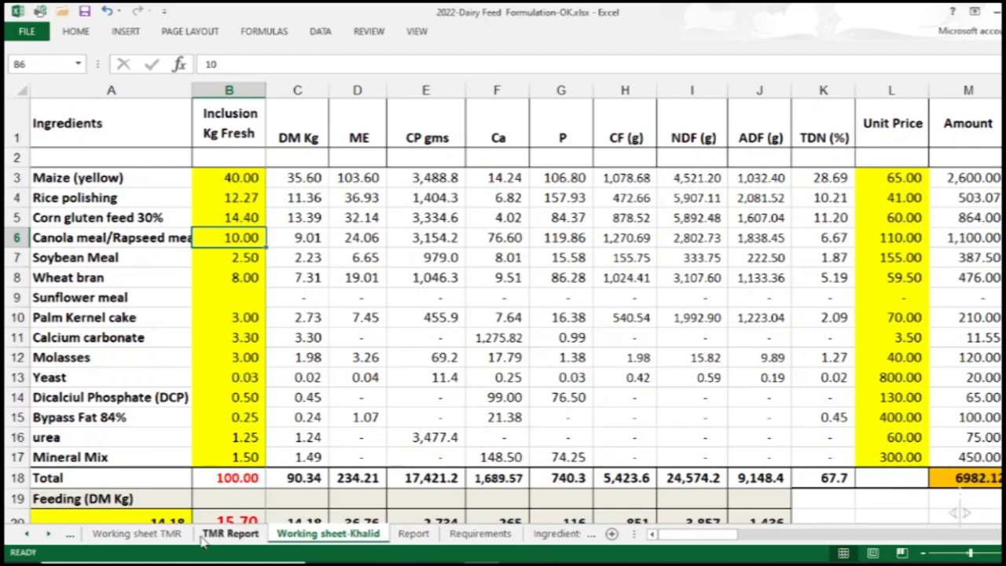
{"action": "left_click", "coordinate": [138, 533]}
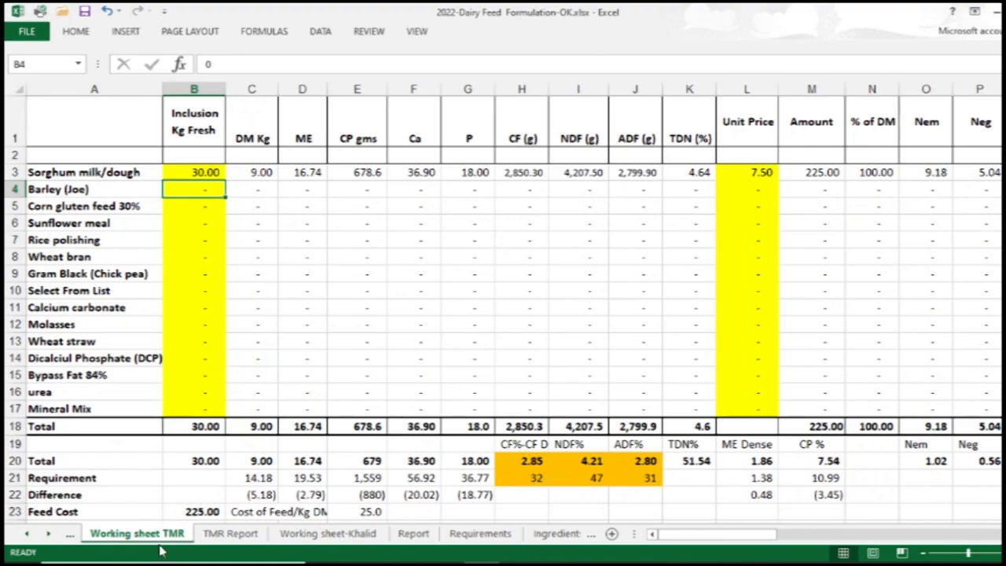
{"action": "left_click", "coordinate": [29, 534]}
{"action": "left_click", "coordinate": [126, 534]}
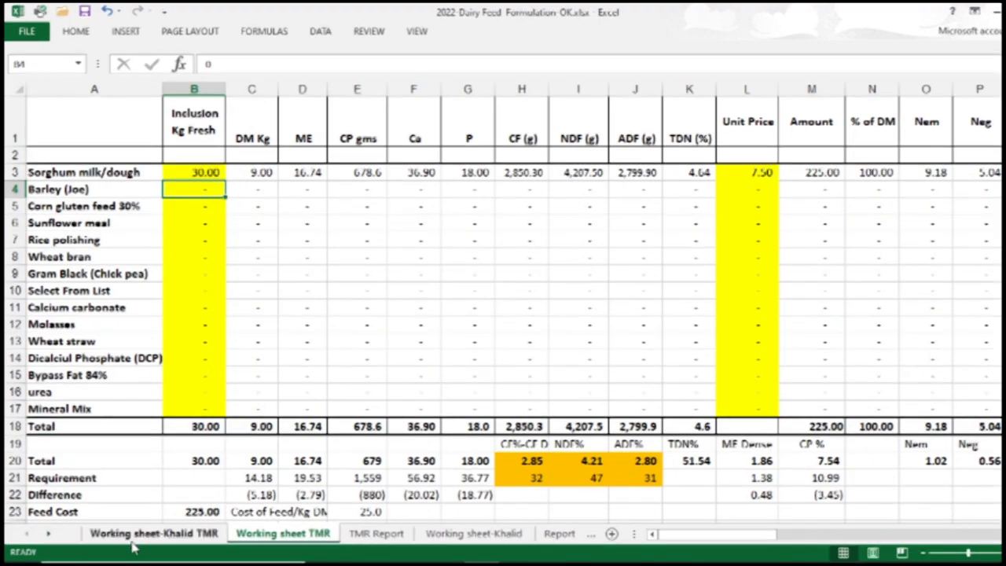
{"action": "scroll", "coordinate": [787, 334], "scroll_direction": "up", "scroll_amount": 1}
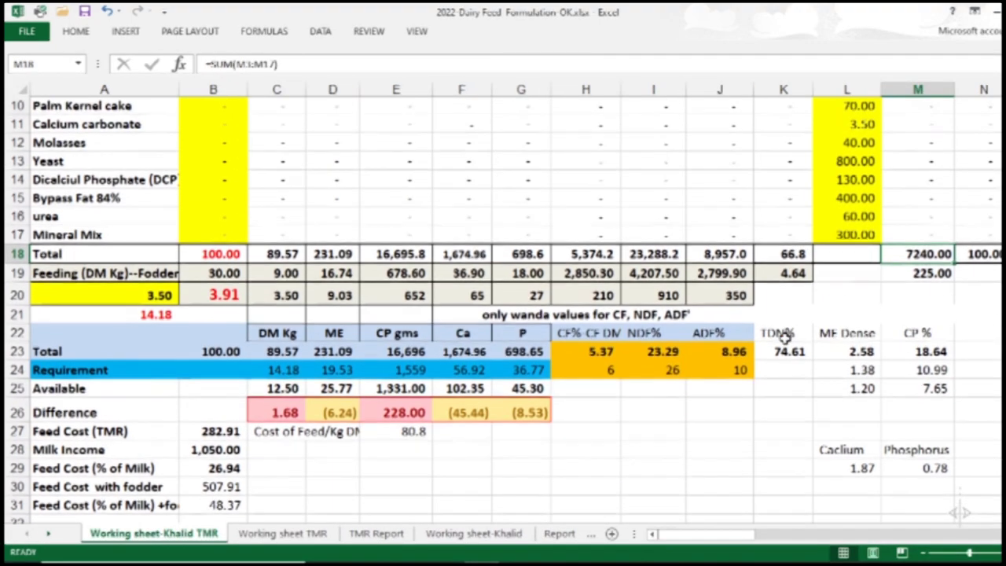
{"action": "scroll", "coordinate": [211, 320], "scroll_direction": "up", "scroll_amount": 3}
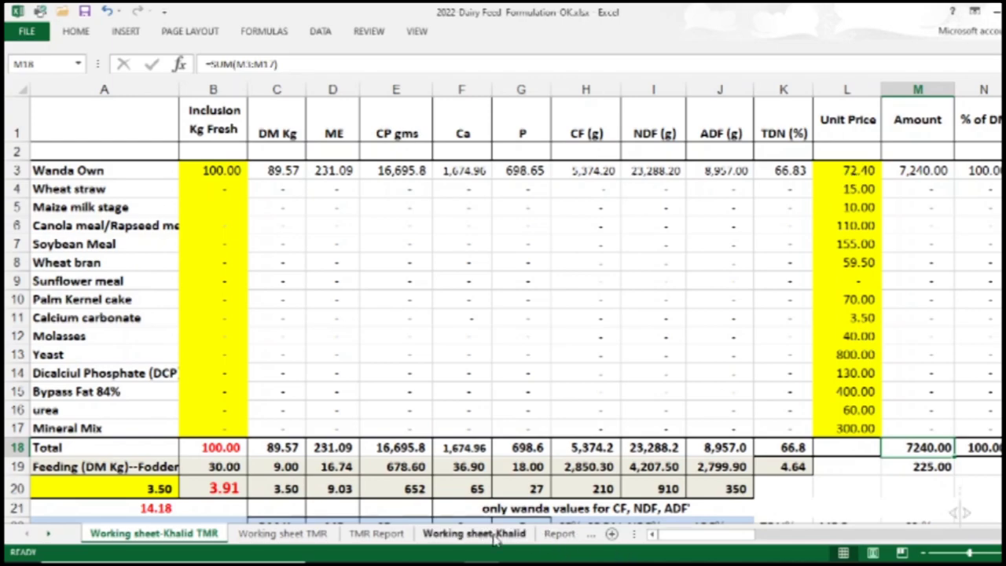
{"action": "scroll", "coordinate": [561, 541], "scroll_direction": "down", "scroll_amount": 1}
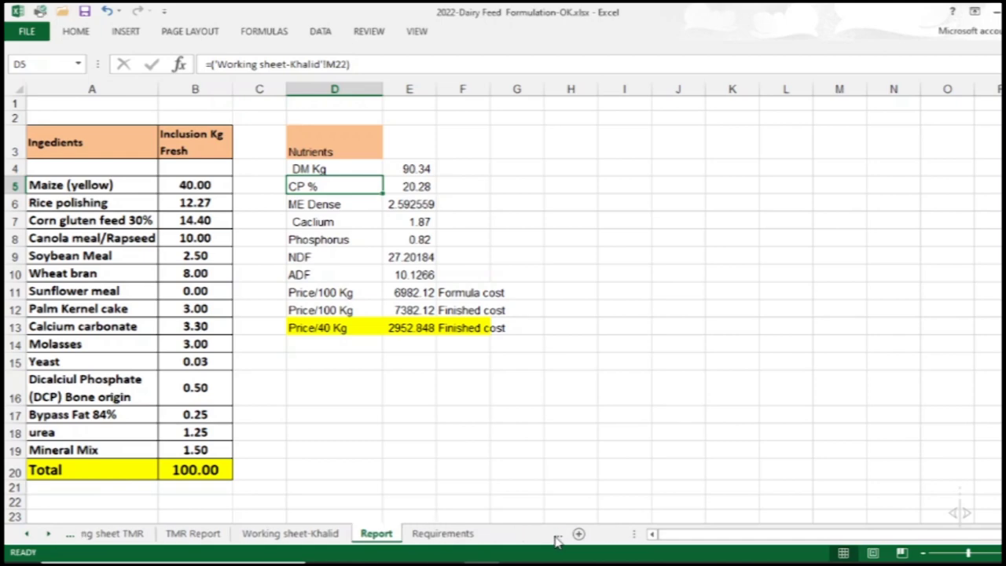
{"action": "left_click", "coordinate": [556, 534]}
{"action": "left_click", "coordinate": [926, 472]}
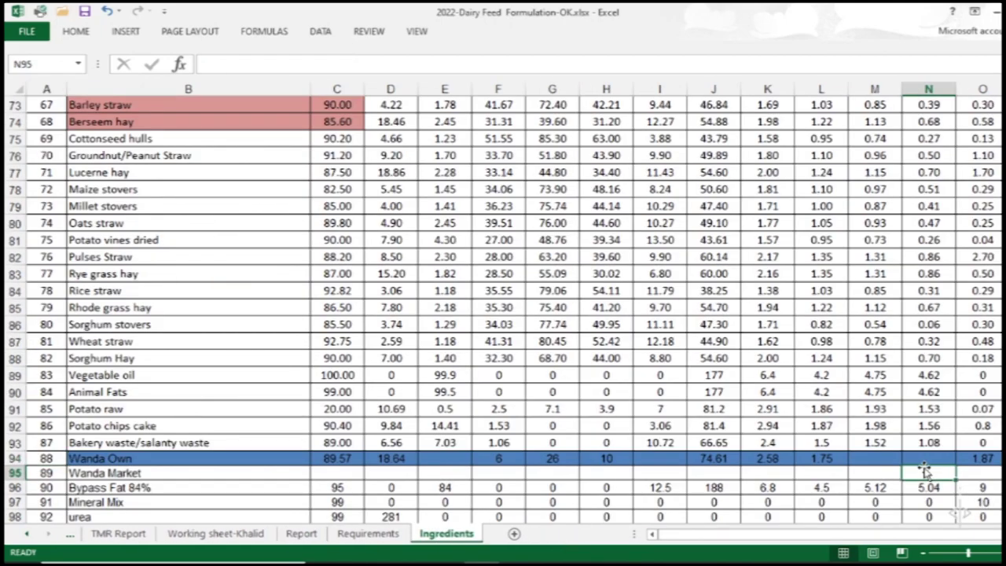
Enter 0 in N95 for Wanda Market and review Wanda Own's row values, including TDN
{"action": "type", "text": "00"}
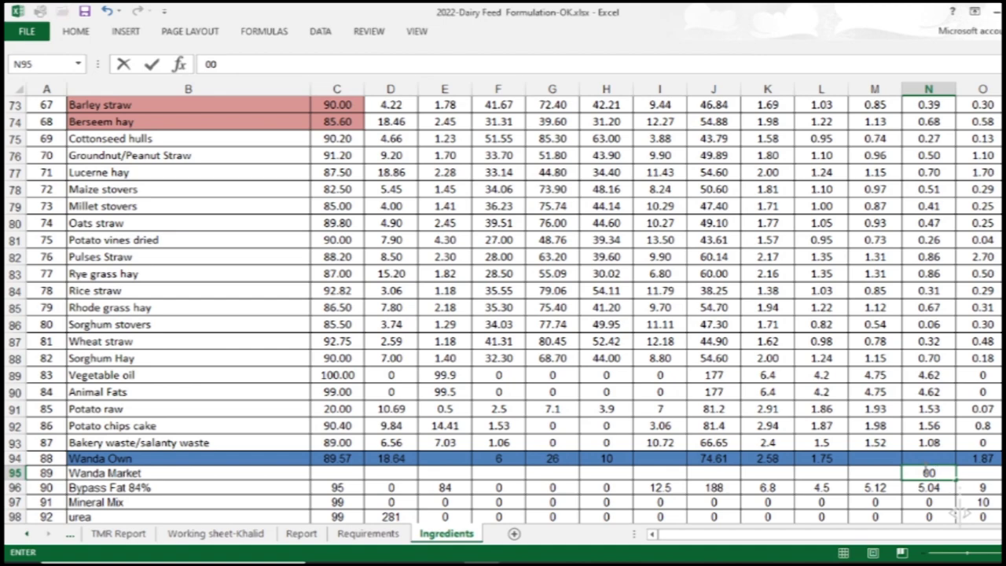
{"action": "key", "text": "Return"}
{"action": "scroll", "coordinate": [924, 468], "scroll_direction": "right", "scroll_amount": 3}
{"action": "key", "text": "Up"}
{"action": "key", "text": "Left"}
{"action": "key", "text": "Left"}
{"action": "key", "text": "Left"}
{"action": "key", "text": "Left"}
{"action": "key", "text": "Left"}
{"action": "key", "text": "Left"}
{"action": "key", "text": "Left"}
{"action": "key", "text": "Left"}
{"action": "key", "text": "Right"}
{"action": "key", "text": "Right"}
{"action": "key", "text": "Right"}
{"action": "key", "text": "Right"}
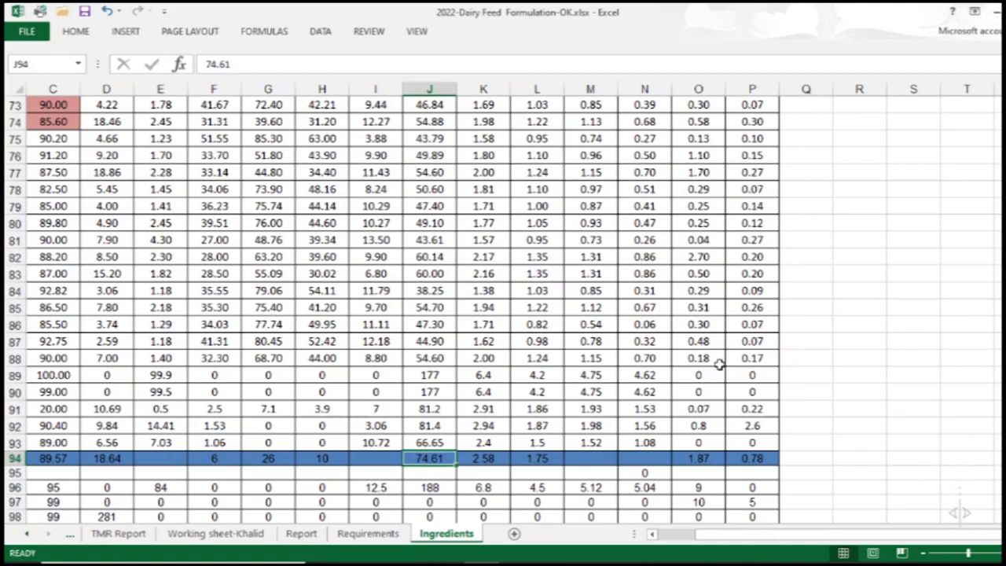
{"action": "scroll", "coordinate": [700, 373], "scroll_direction": "up", "scroll_amount": 5}
{"action": "scroll", "coordinate": [700, 374], "scroll_direction": "up", "scroll_amount": 12}
{"action": "scroll", "coordinate": [700, 374], "scroll_direction": "up", "scroll_amount": 7}
{"action": "scroll", "coordinate": [699, 374], "scroll_direction": "up", "scroll_amount": 1}
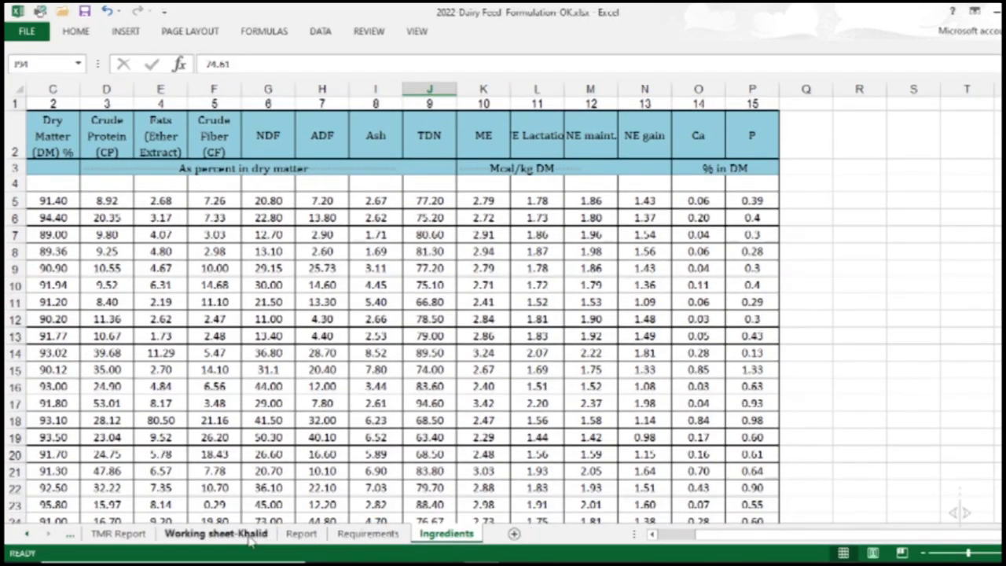
Enter 73.82 as Wanda Own's unit price in L3 of Working sheet-Khalid TMR
{"action": "left_click", "coordinate": [121, 536]}
{"action": "left_click", "coordinate": [36, 535]}
{"action": "left_click", "coordinate": [35, 535]}
{"action": "left_click", "coordinate": [153, 534]}
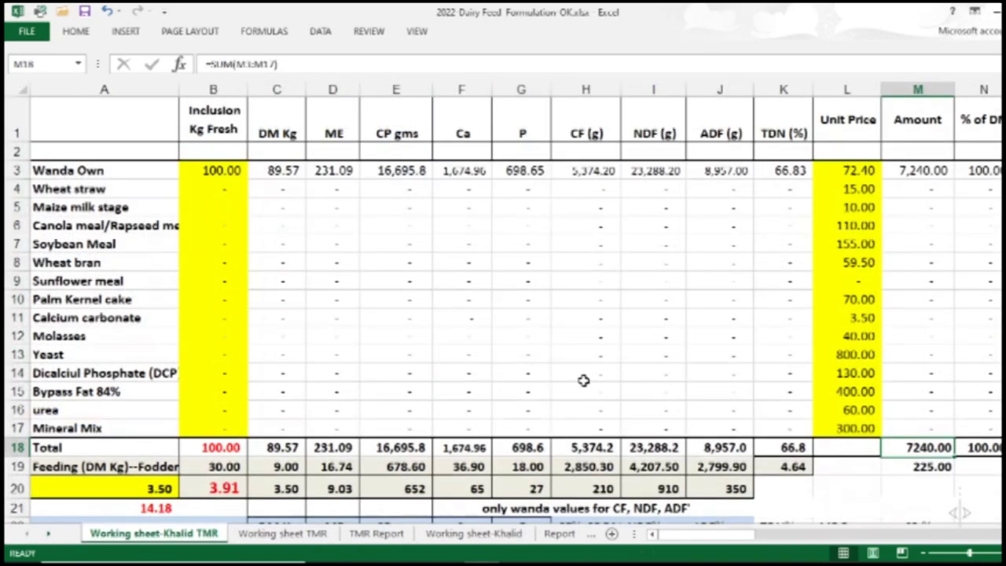
{"action": "left_click", "coordinate": [841, 170]}
{"action": "type", "text": "73.82"}
{"action": "key", "text": "Return"}
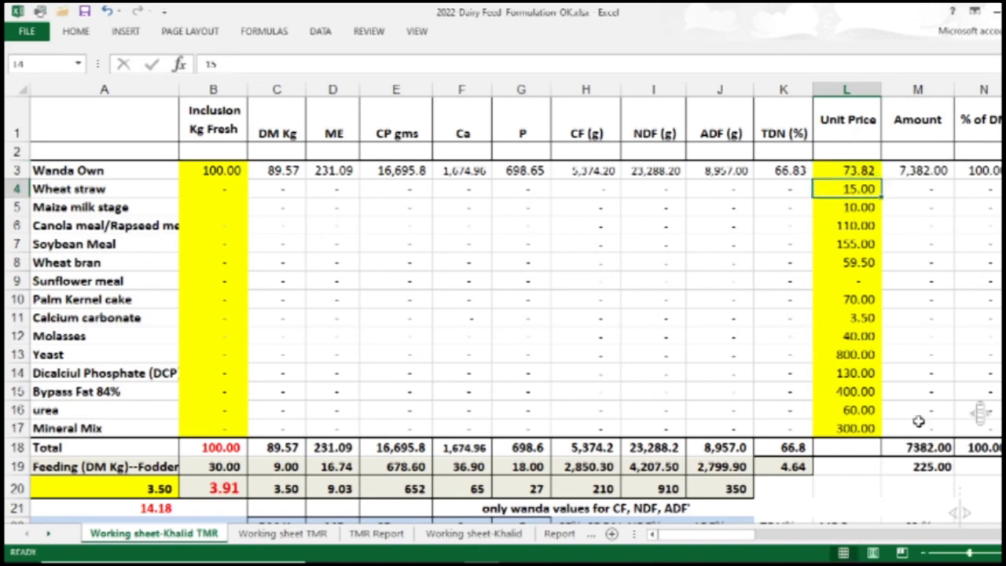
Review the updated fodder amount in M19, the TMR feed cost in B27 and the CP difference in E26
{"action": "scroll", "coordinate": [530, 375], "scroll_direction": "down", "scroll_amount": 1}
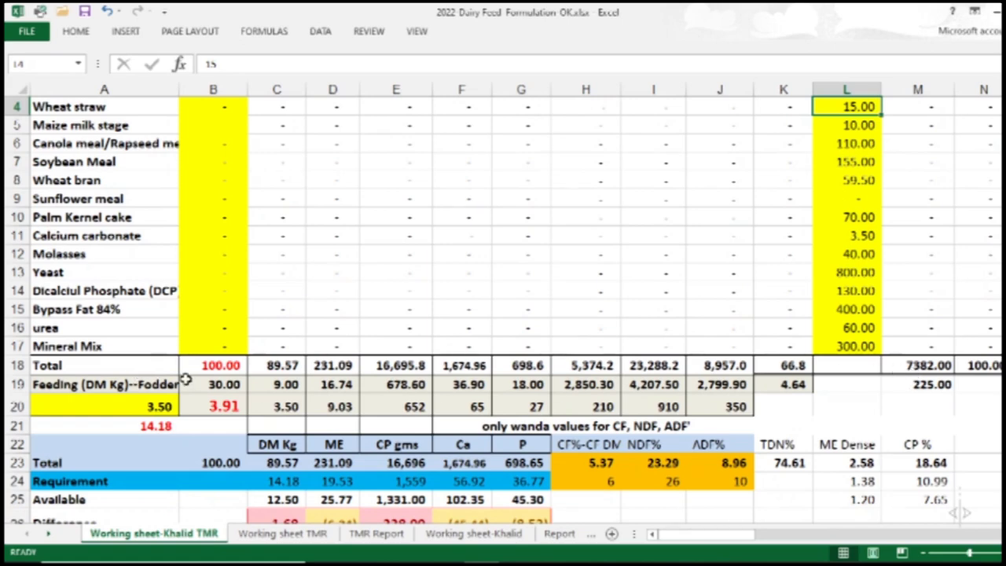
{"action": "left_click", "coordinate": [307, 536]}
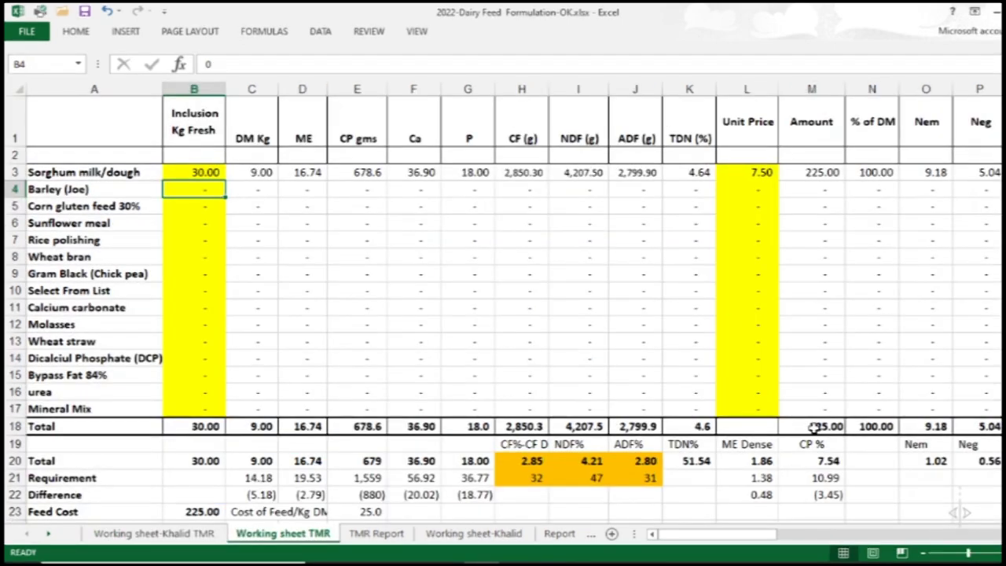
{"action": "left_click", "coordinate": [212, 541]}
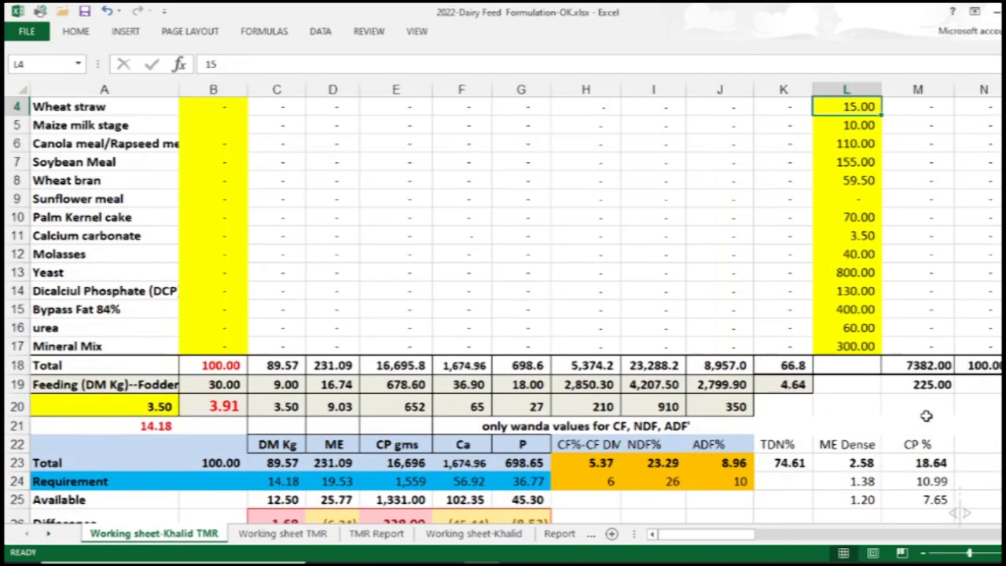
{"action": "left_click", "coordinate": [897, 386]}
{"action": "scroll", "coordinate": [896, 386], "scroll_direction": "down", "scroll_amount": 1}
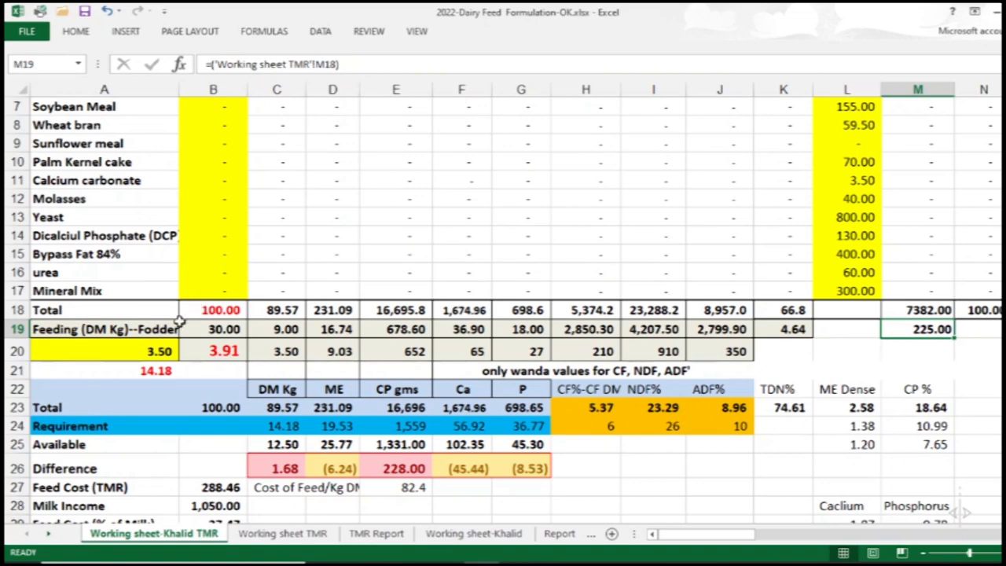
{"action": "scroll", "coordinate": [163, 352], "scroll_direction": "down", "scroll_amount": 1}
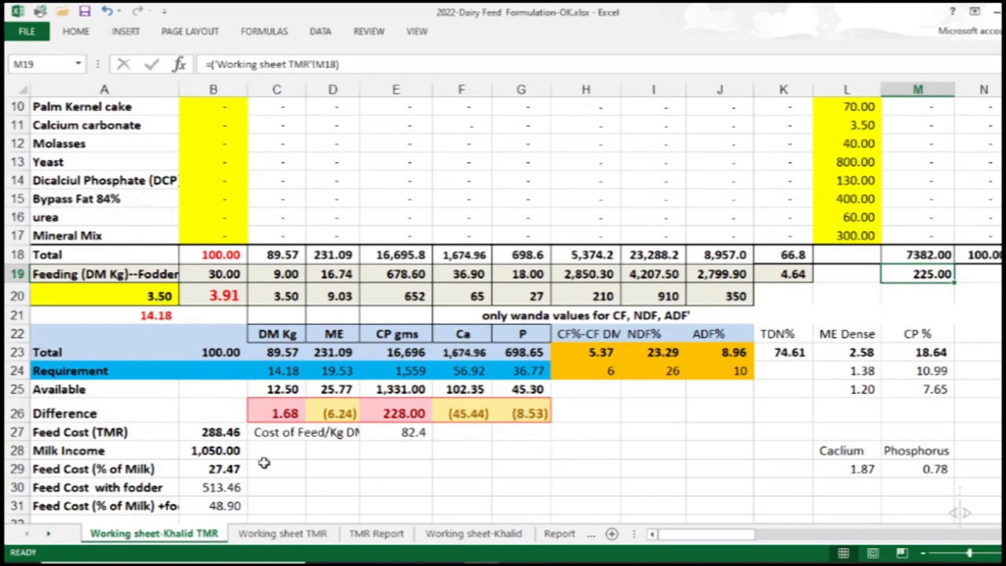
{"action": "left_click", "coordinate": [209, 432]}
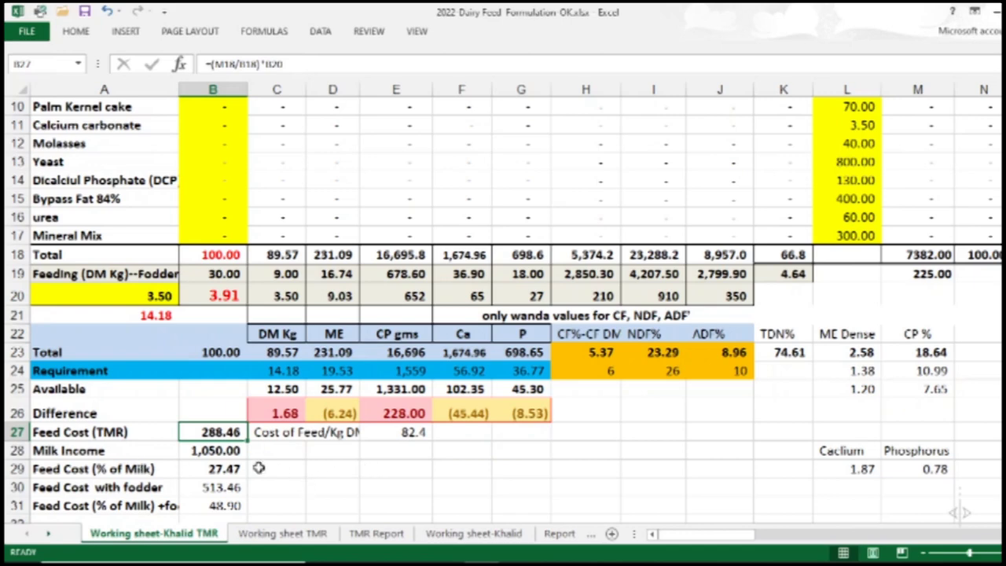
{"action": "scroll", "coordinate": [270, 468], "scroll_direction": "down", "scroll_amount": 1}
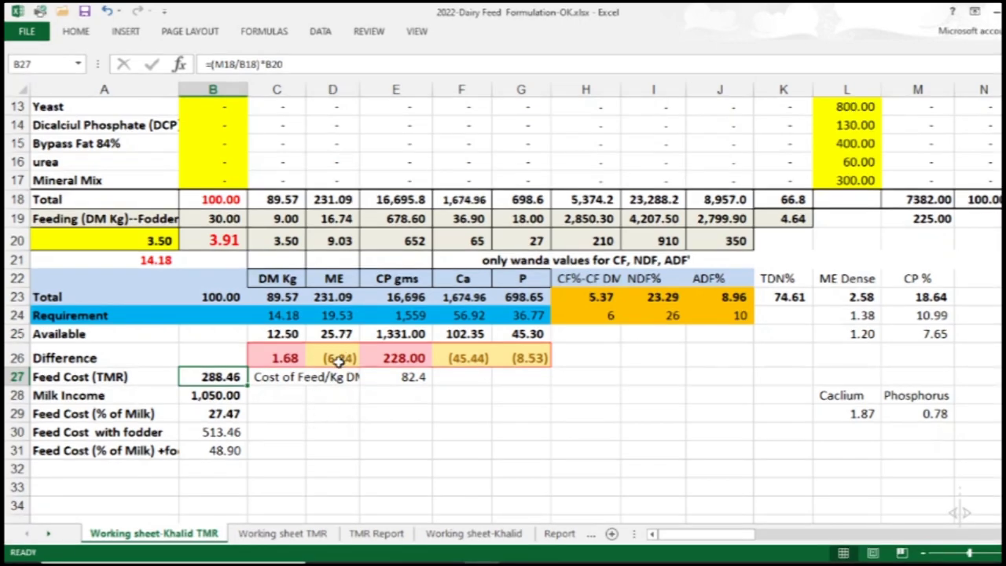
{"action": "left_click", "coordinate": [382, 360]}
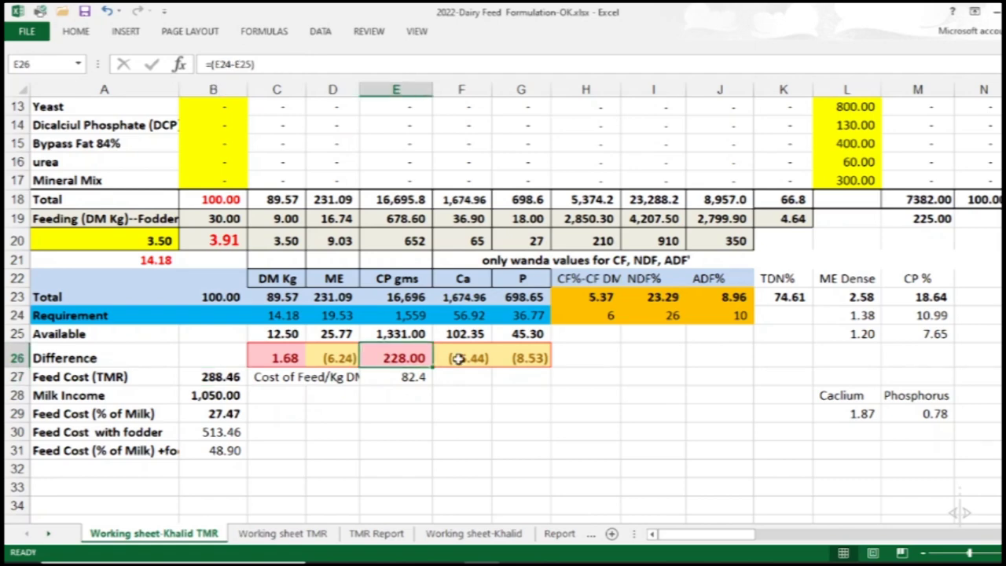
Check the Ca and P difference formulas and the milk income and feed cost formulas in B28–B30
{"action": "left_click", "coordinate": [467, 360]}
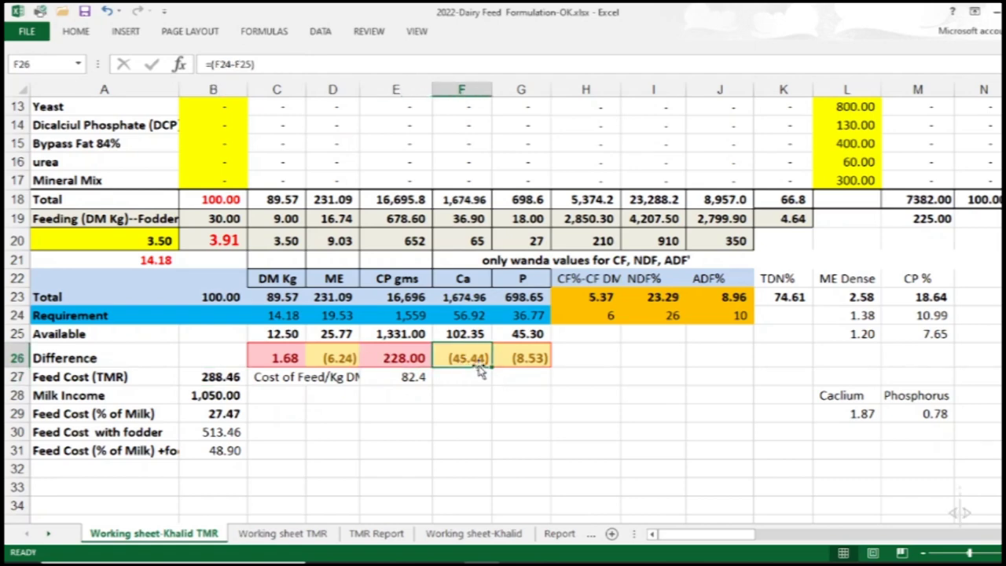
{"action": "left_click", "coordinate": [524, 357]}
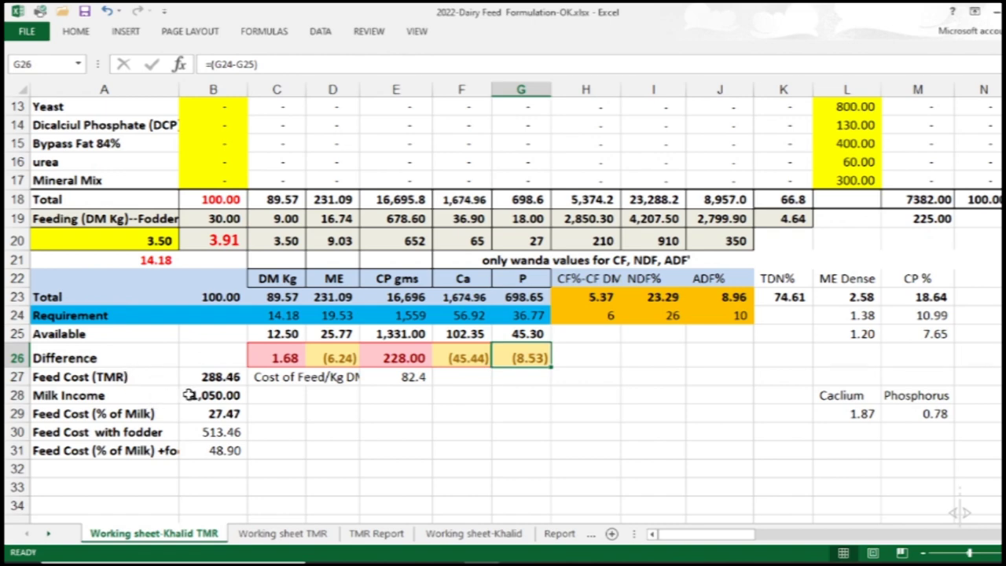
{"action": "left_click", "coordinate": [214, 398]}
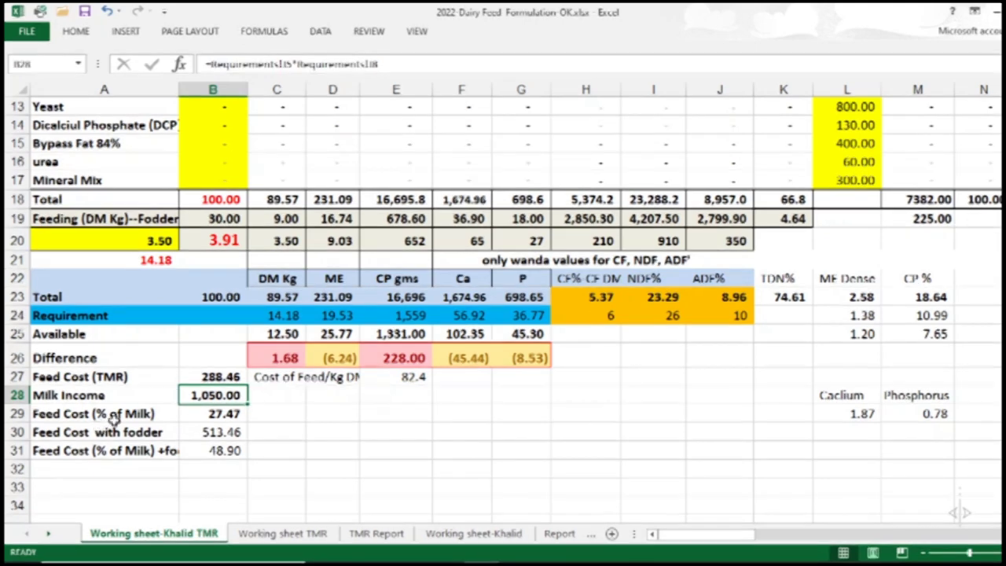
{"action": "left_click", "coordinate": [200, 415]}
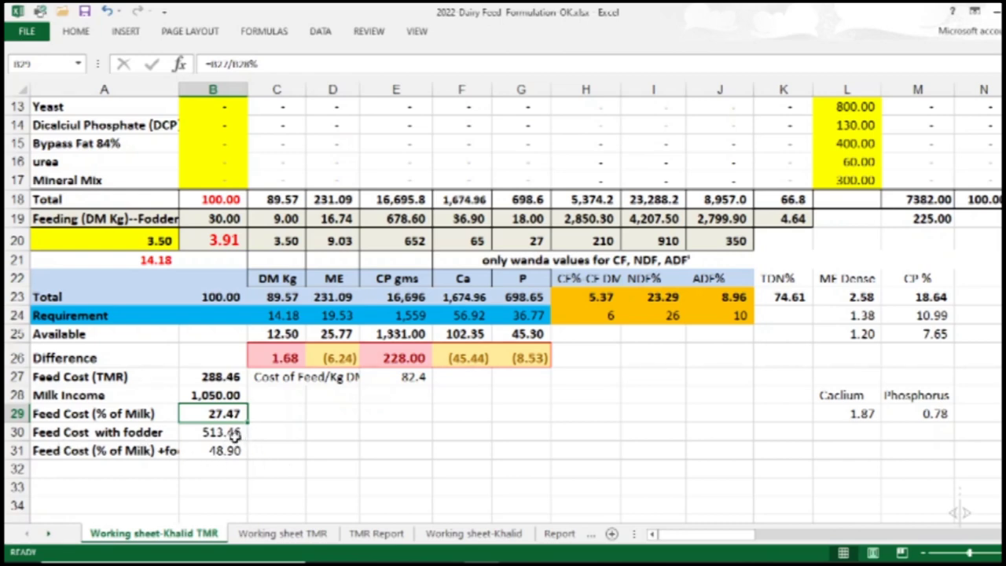
{"action": "left_click", "coordinate": [235, 434]}
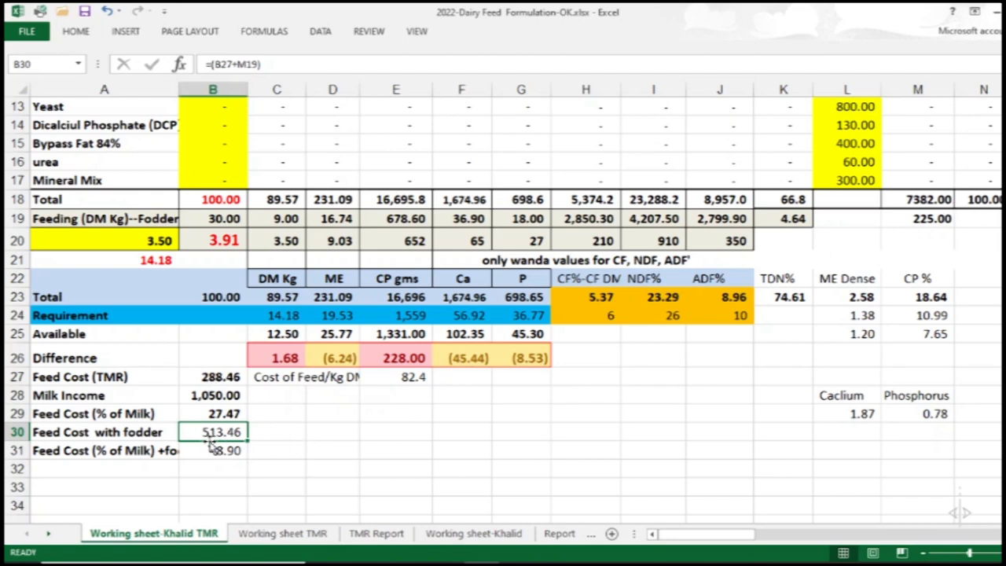
Recheck the feed cost formulas in B27, B30 and B31, then go to TMR Report
{"action": "left_click", "coordinate": [218, 378]}
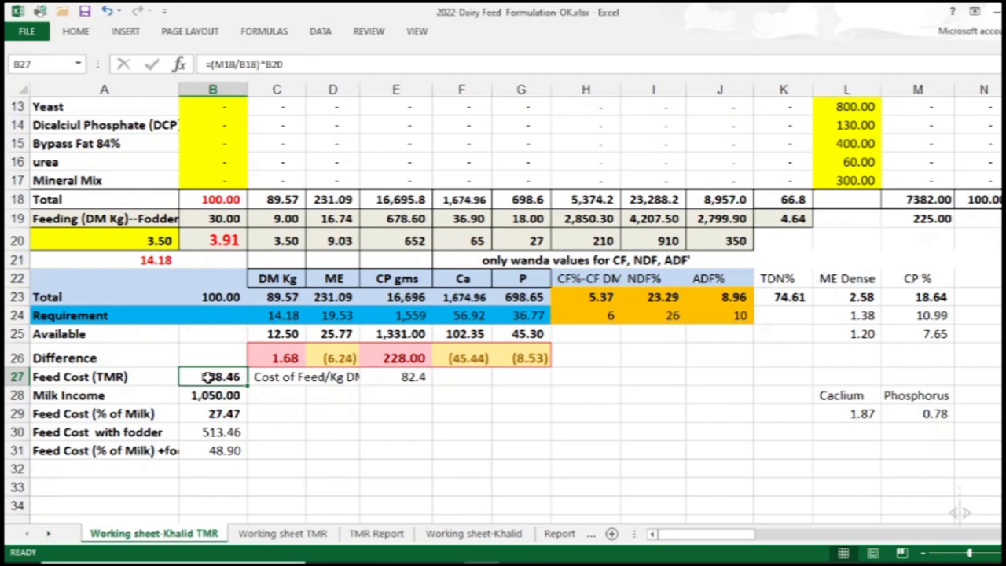
{"action": "left_click", "coordinate": [202, 432]}
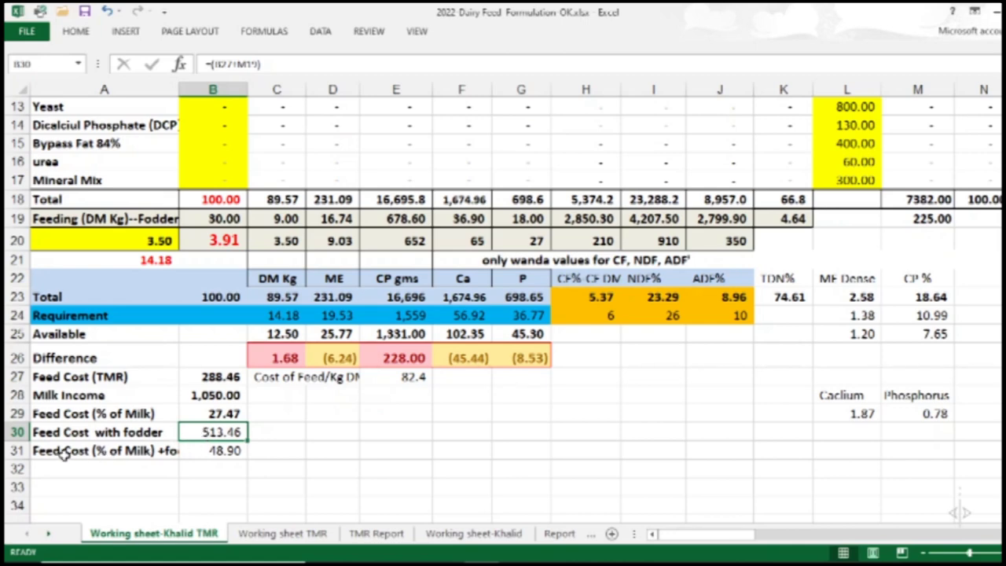
{"action": "left_click", "coordinate": [204, 451]}
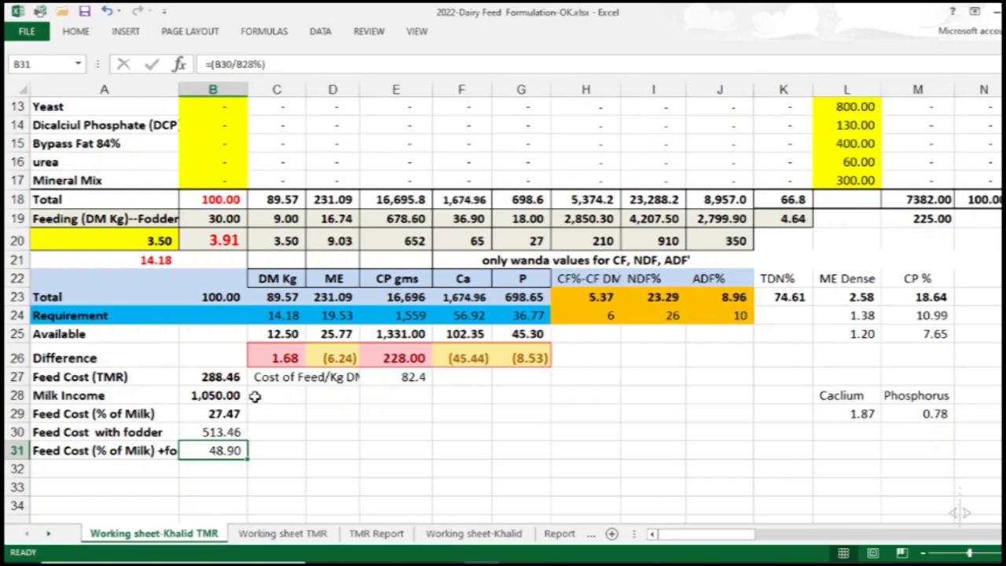
{"action": "left_click", "coordinate": [199, 432]}
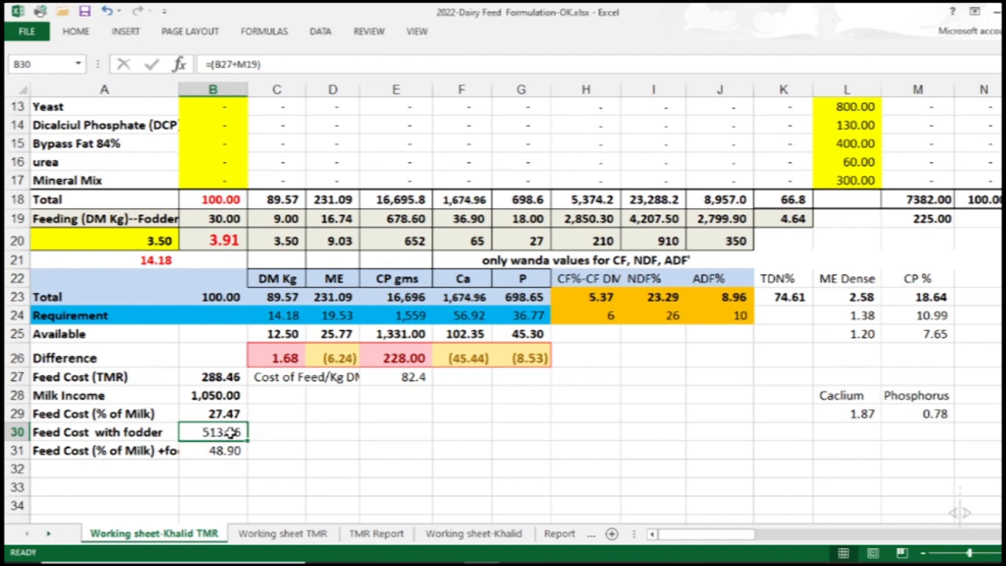
{"action": "left_click", "coordinate": [202, 454]}
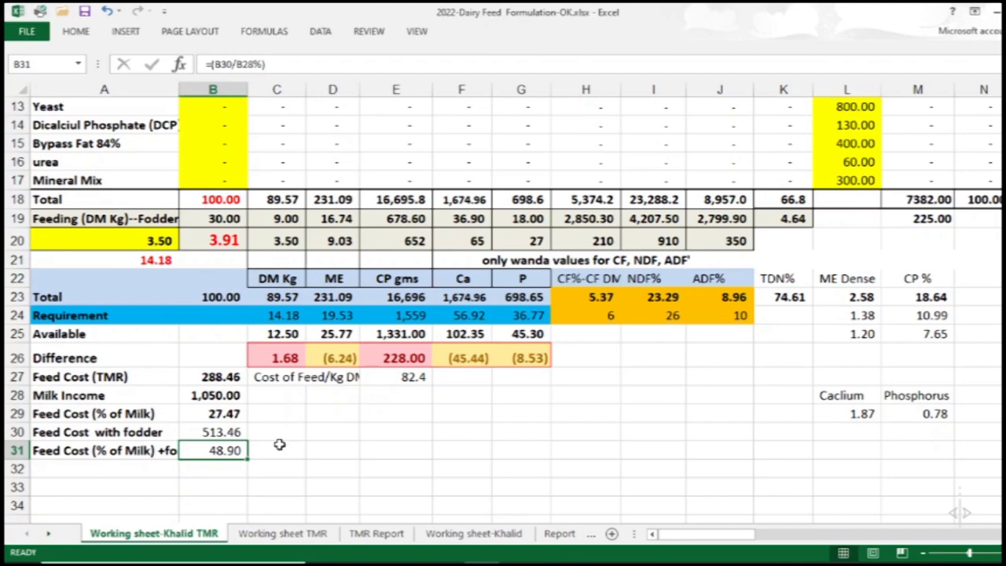
{"action": "left_click", "coordinate": [371, 535]}
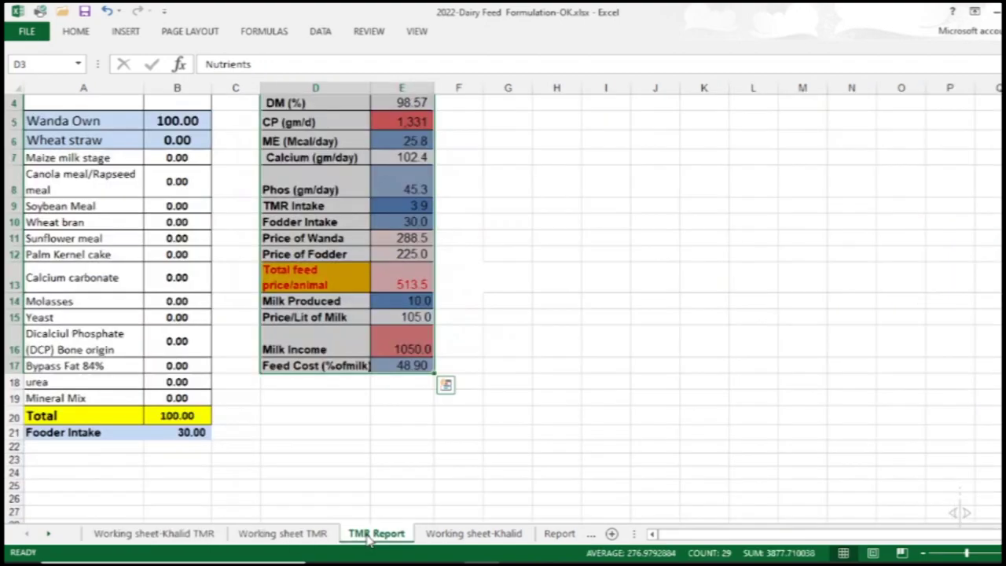
Set the Sorghum milk/dough quantity on Working sheet TMR to 0 kg
{"action": "left_click", "coordinate": [319, 534]}
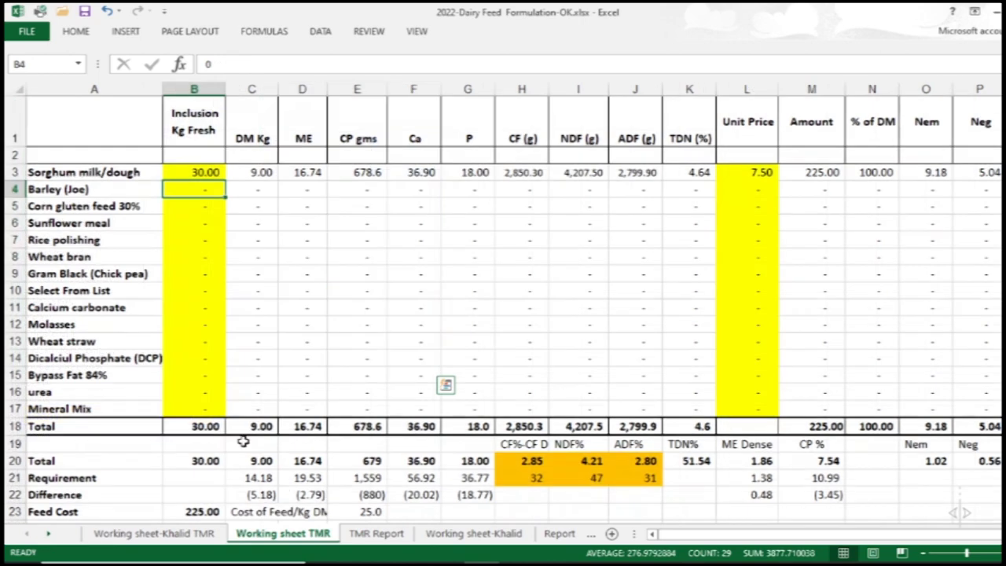
{"action": "left_click", "coordinate": [193, 171]}
{"action": "type", "text": "0"}
{"action": "key", "text": "Return"}
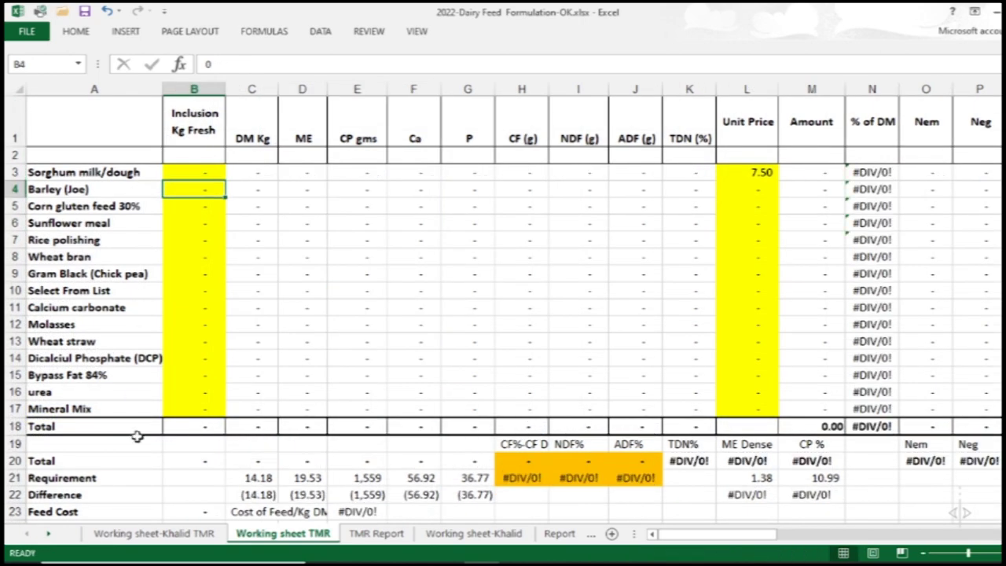
On Working sheet-Khalid TMR, inspect the feed cost values, then select Wanda Own's quantity
{"action": "left_click", "coordinate": [157, 533]}
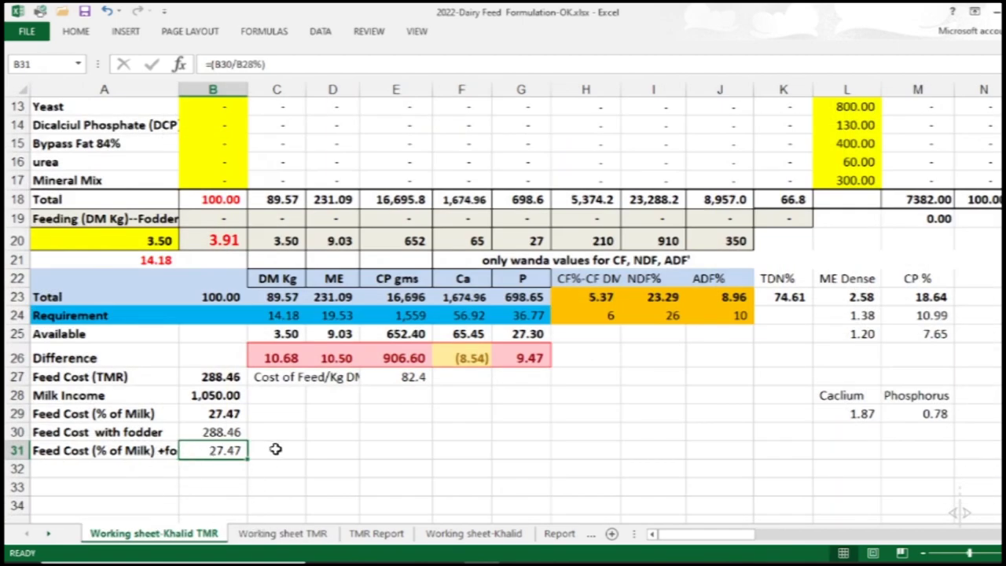
{"action": "left_click", "coordinate": [220, 433]}
{"action": "left_click", "coordinate": [221, 376]}
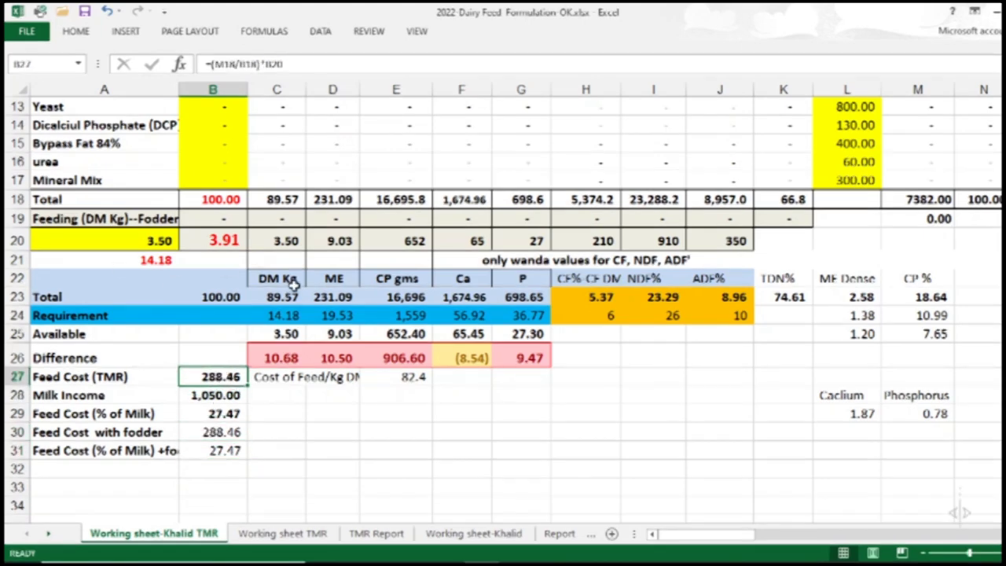
{"action": "scroll", "coordinate": [133, 354], "scroll_direction": "up", "scroll_amount": 1}
{"action": "scroll", "coordinate": [133, 355], "scroll_direction": "up", "scroll_amount": 4}
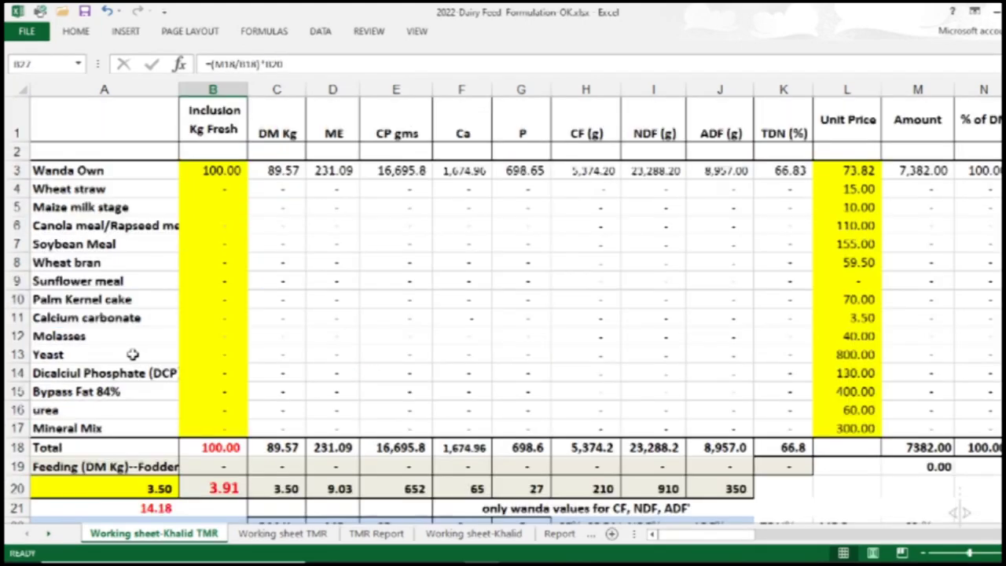
{"action": "left_click", "coordinate": [213, 170]}
Enter 70 kg of Wanda Own and 30 kg of Wheat straw
{"action": "type", "text": "70"}
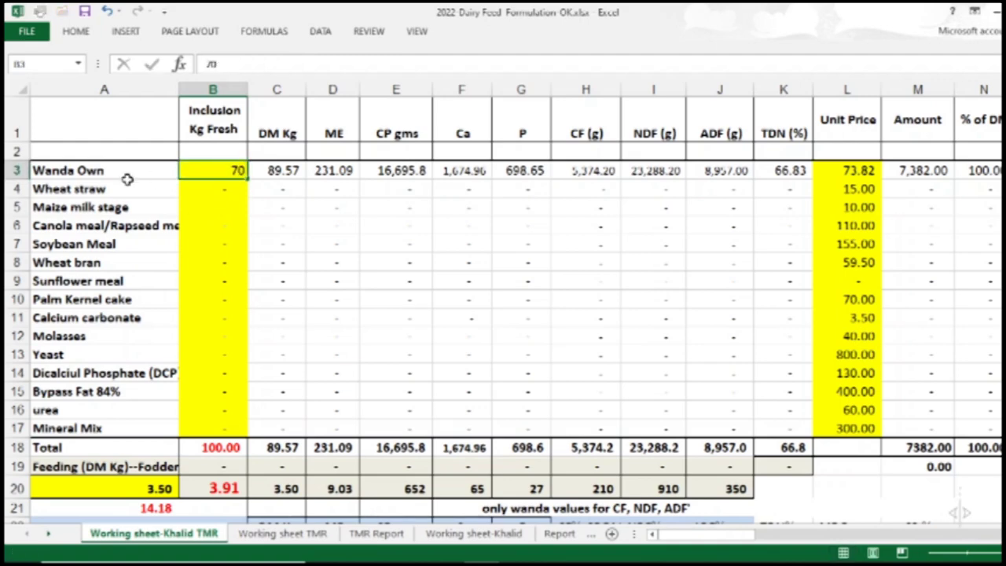
{"action": "key", "text": "Return"}
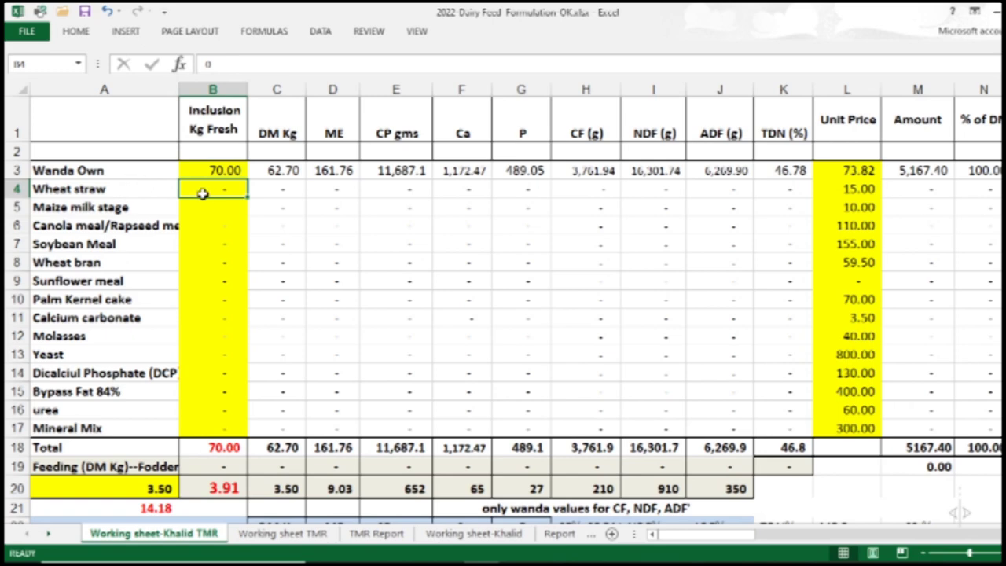
{"action": "left_click", "coordinate": [157, 186]}
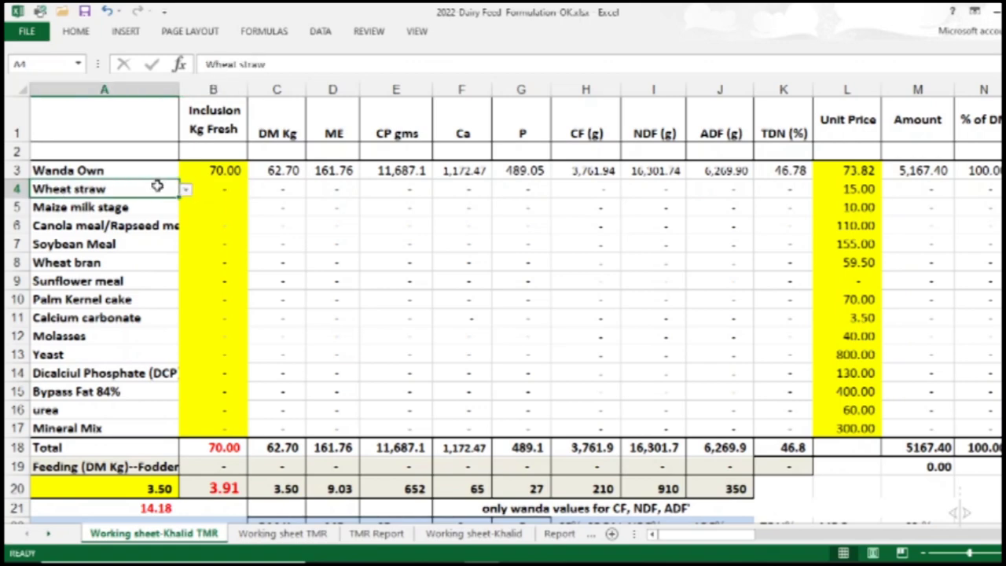
{"action": "left_click", "coordinate": [208, 186]}
{"action": "type", "text": "30"}
{"action": "key", "text": "Return"}
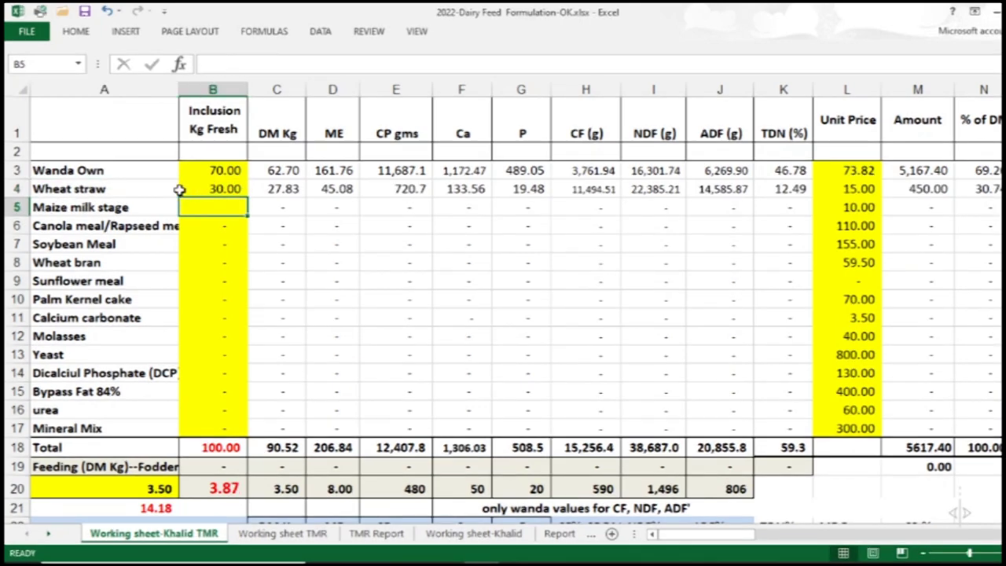
Browse the A4 feed ingredient dropdown and close it, keeping Wheat straw
{"action": "left_click", "coordinate": [162, 189]}
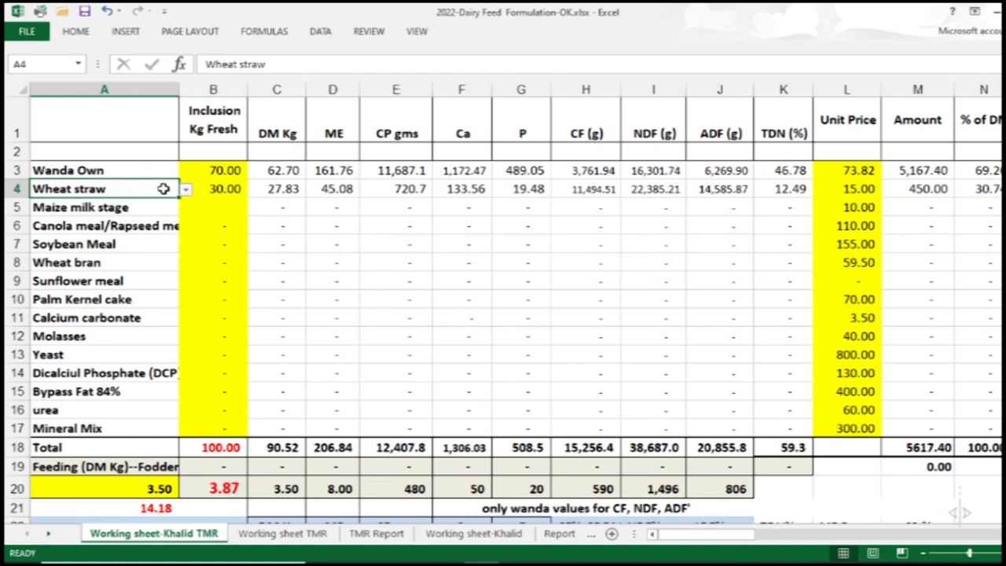
{"action": "left_click", "coordinate": [186, 191]}
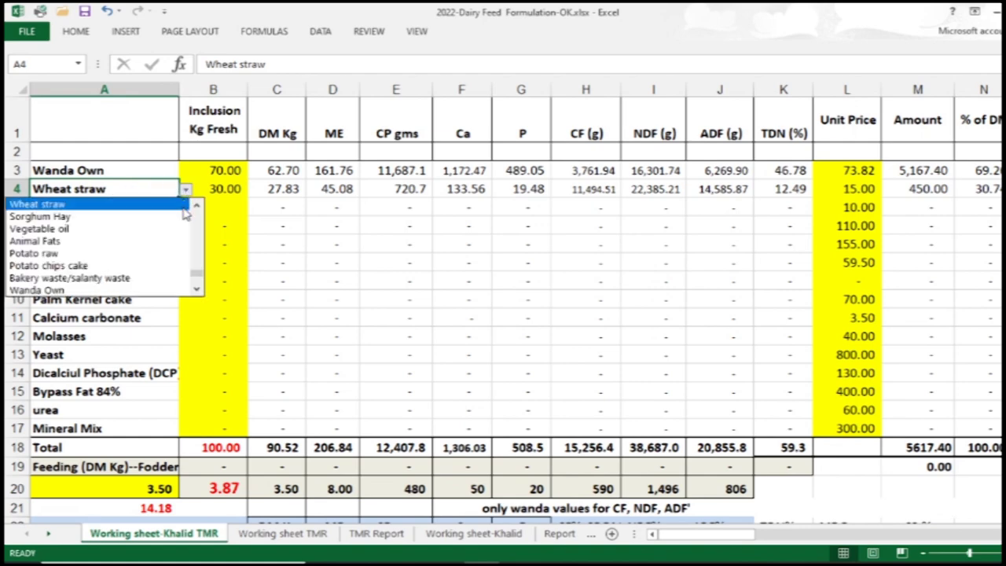
{"action": "left_click", "coordinate": [198, 264]}
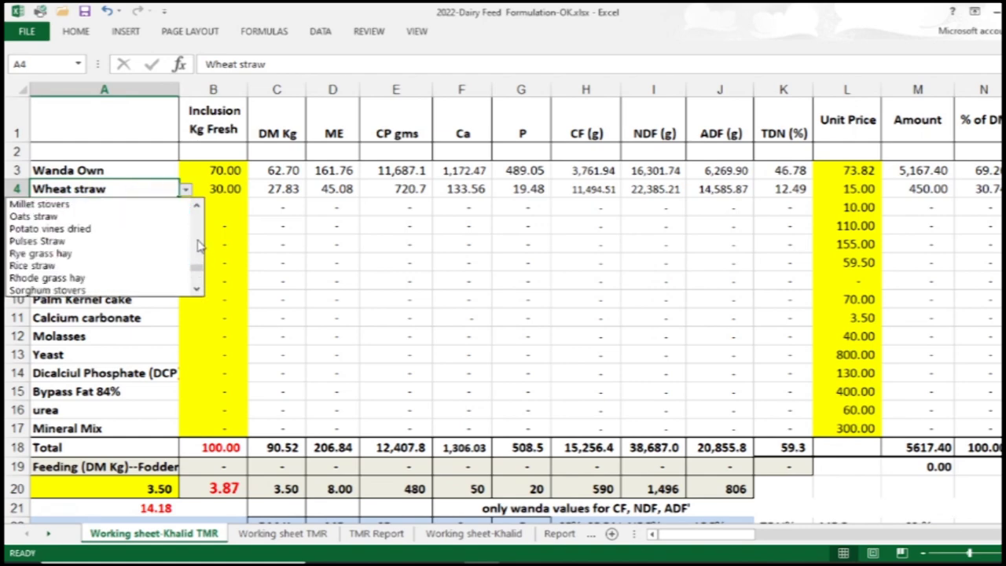
{"action": "left_click", "coordinate": [198, 244]}
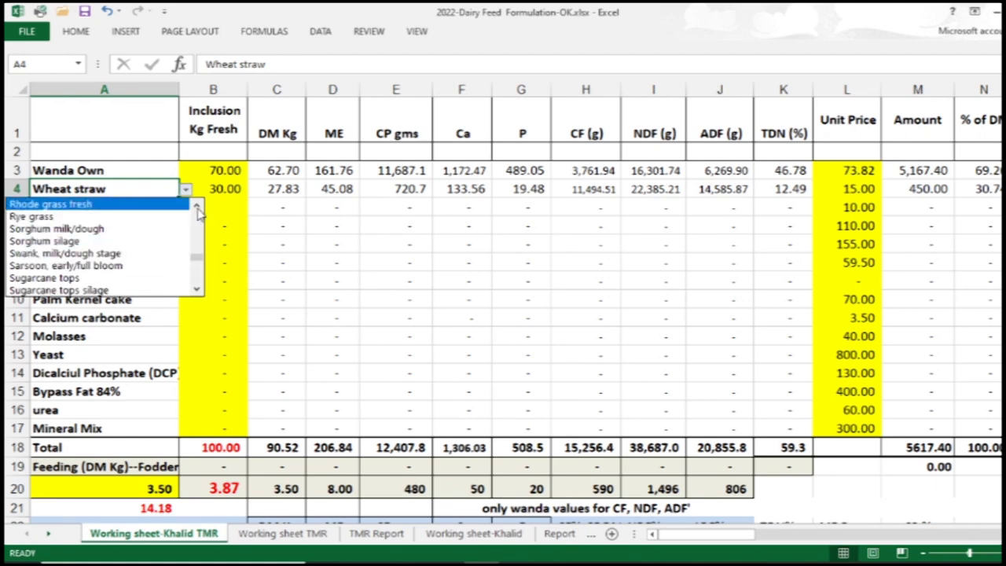
{"action": "left_click", "coordinate": [198, 207]}
{"action": "left_click", "coordinate": [198, 206]}
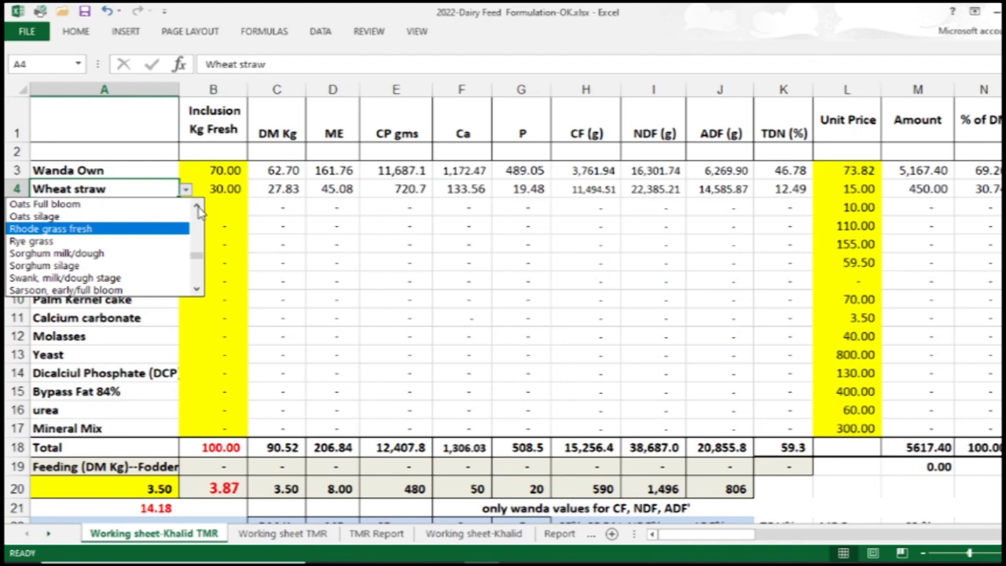
{"action": "left_click", "coordinate": [198, 206]}
{"action": "left_click", "coordinate": [198, 207]}
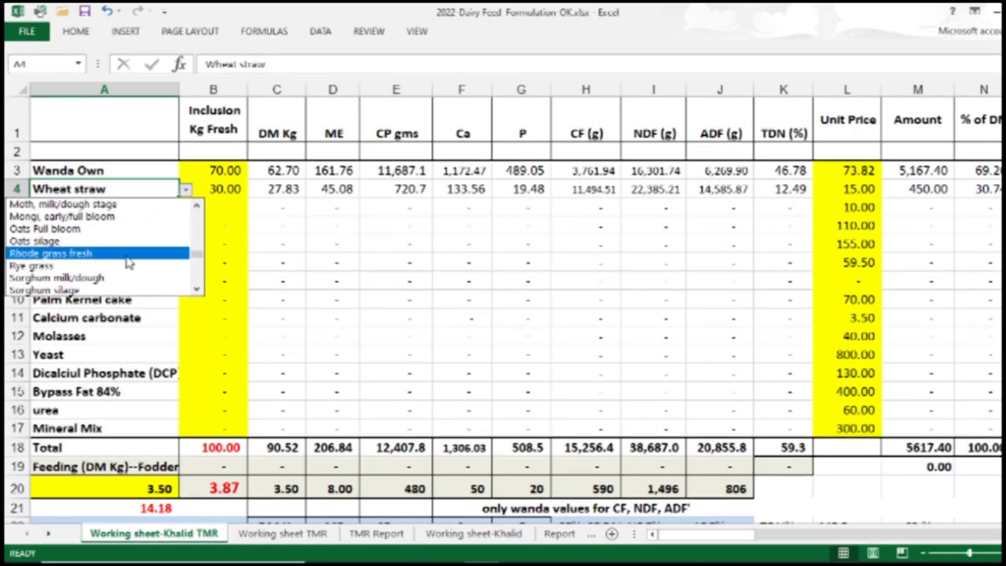
{"action": "left_click", "coordinate": [196, 206]}
{"action": "left_click", "coordinate": [197, 206]}
{"action": "left_click", "coordinate": [196, 205]}
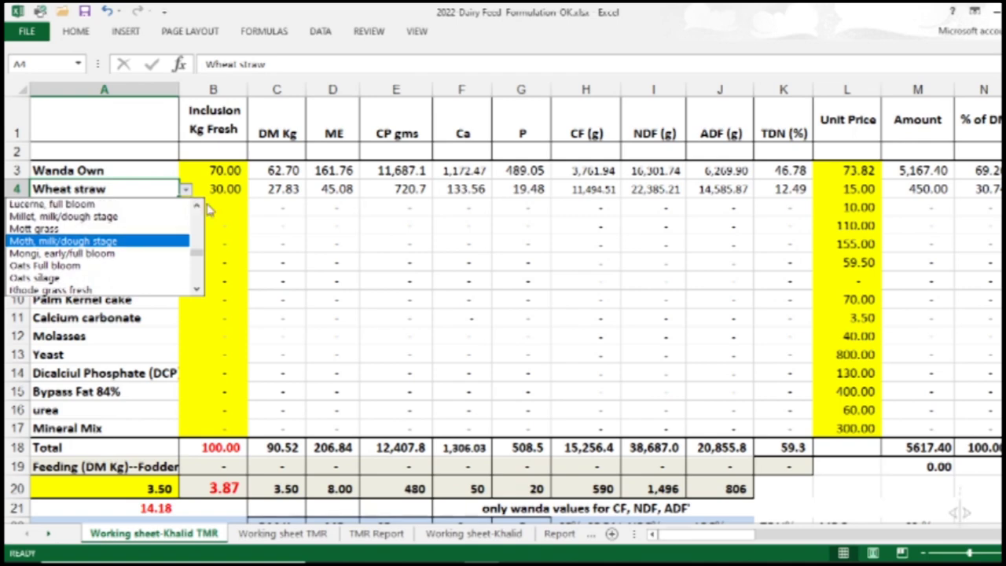
{"action": "left_click", "coordinate": [236, 209]}
{"action": "left_click", "coordinate": [206, 203]}
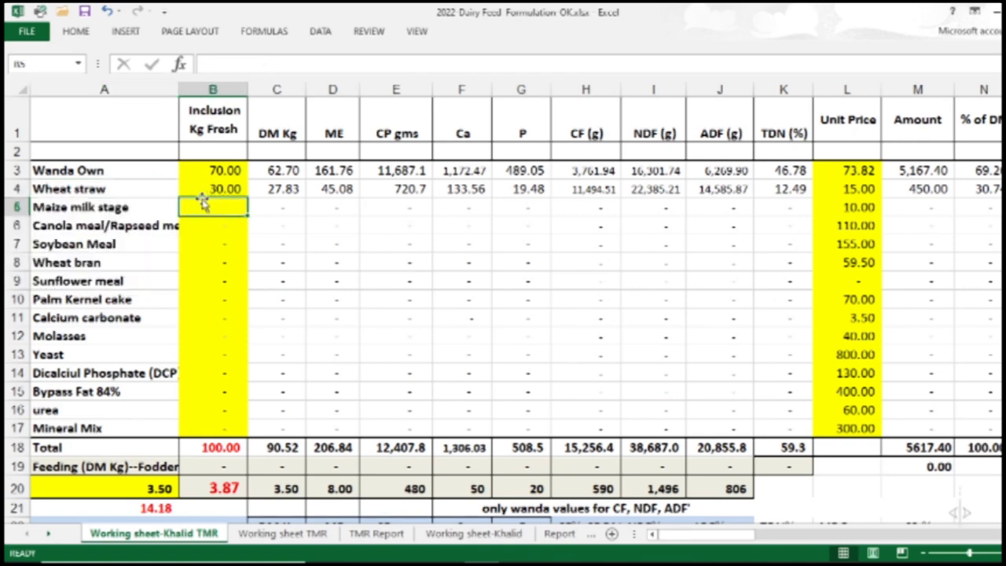
{"action": "left_click", "coordinate": [154, 192]}
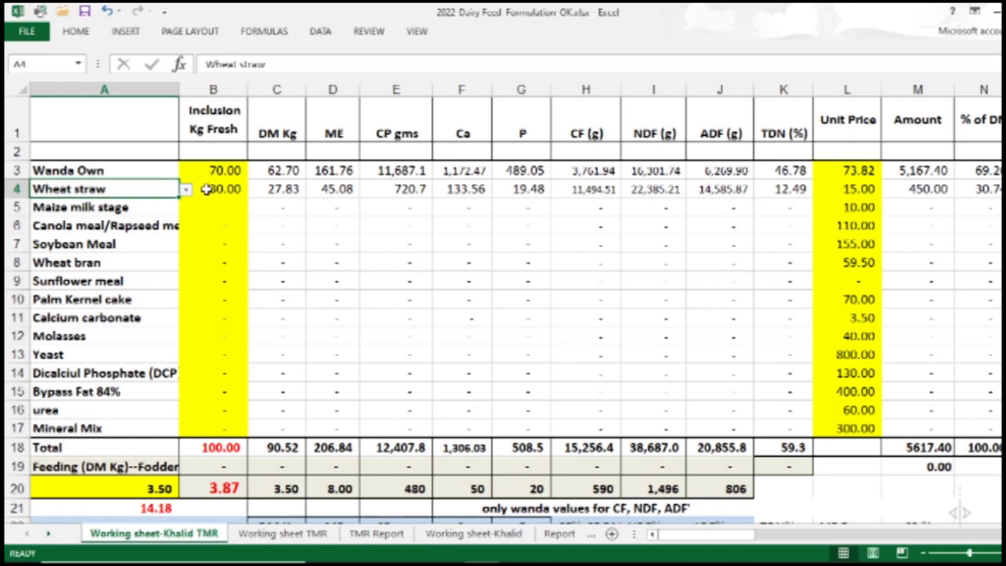
{"action": "left_click", "coordinate": [206, 189]}
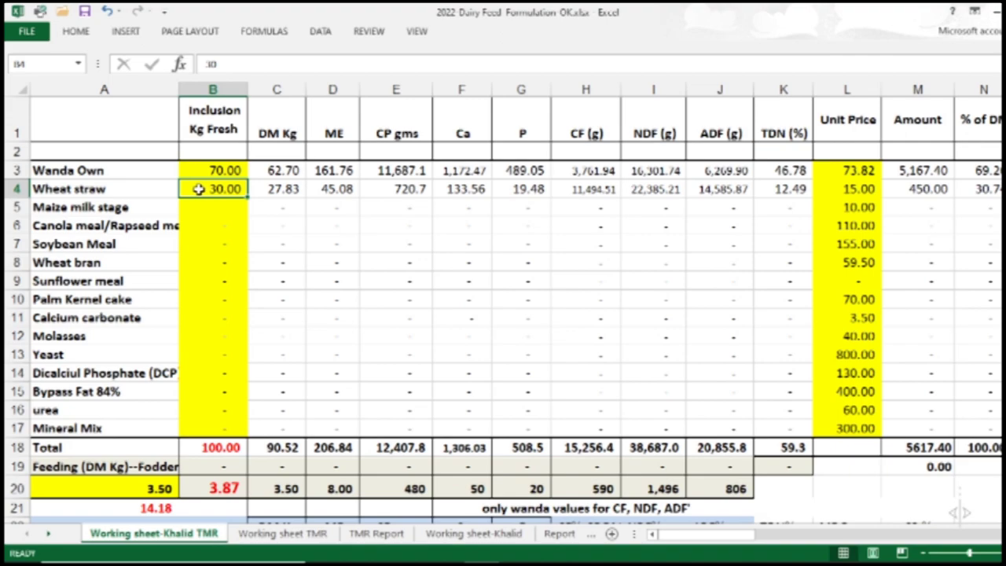
{"action": "scroll", "coordinate": [194, 254], "scroll_direction": "down", "scroll_amount": 1}
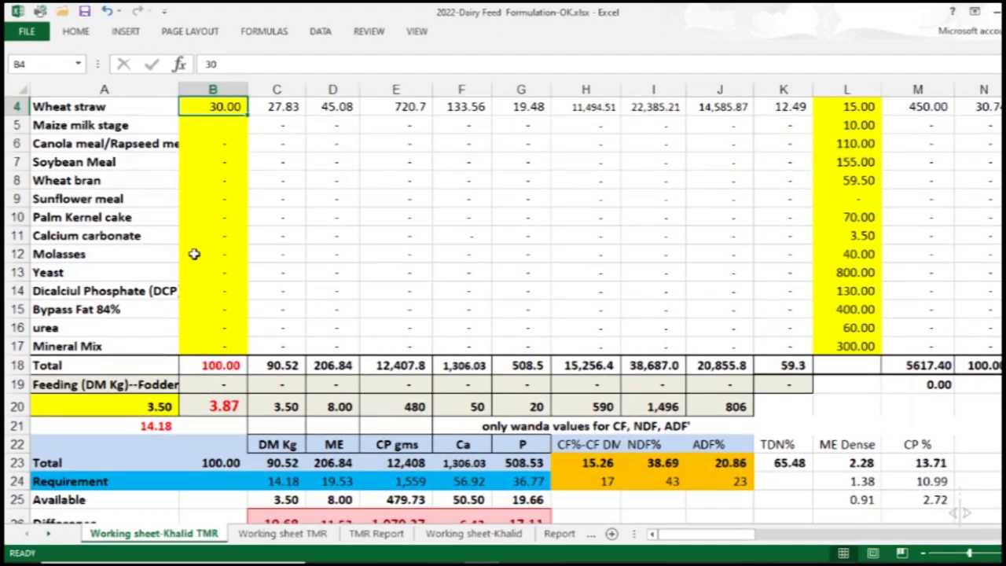
Try 14 kg, then 13 kg, as the dry-matter feeding amount in A20
{"action": "scroll", "coordinate": [194, 254], "scroll_direction": "up", "scroll_amount": 1}
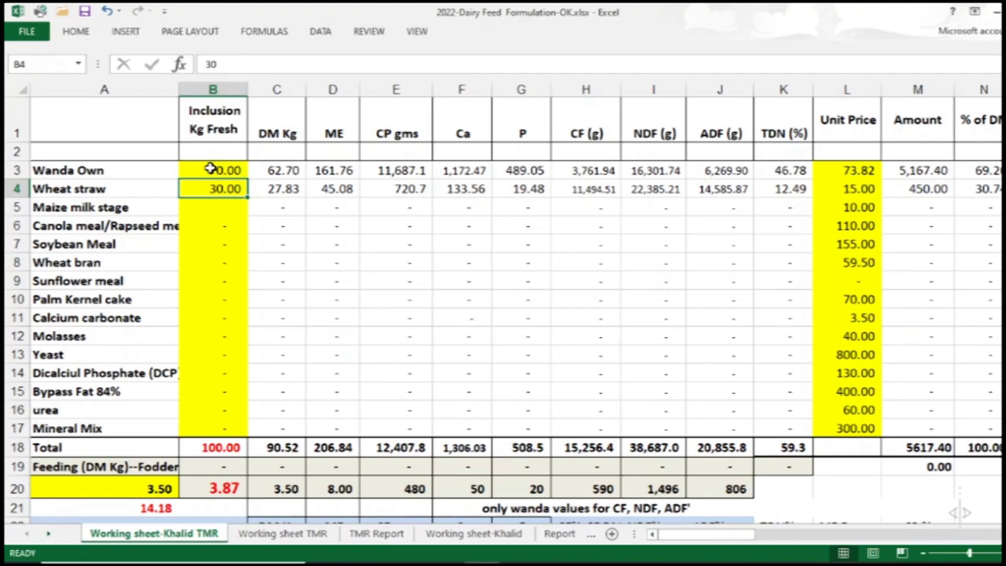
{"action": "scroll", "coordinate": [191, 330], "scroll_direction": "down", "scroll_amount": 3}
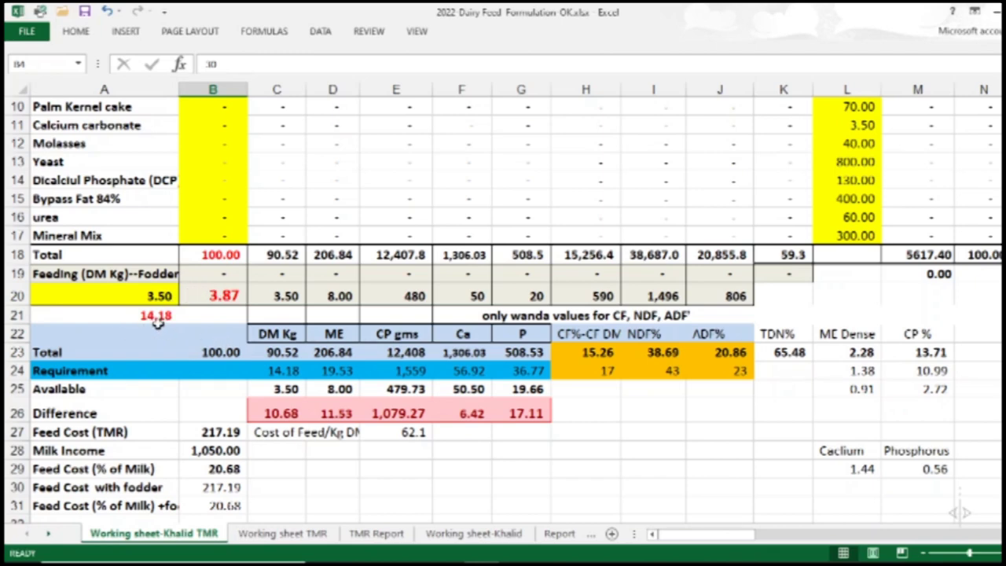
{"action": "left_click", "coordinate": [78, 295]}
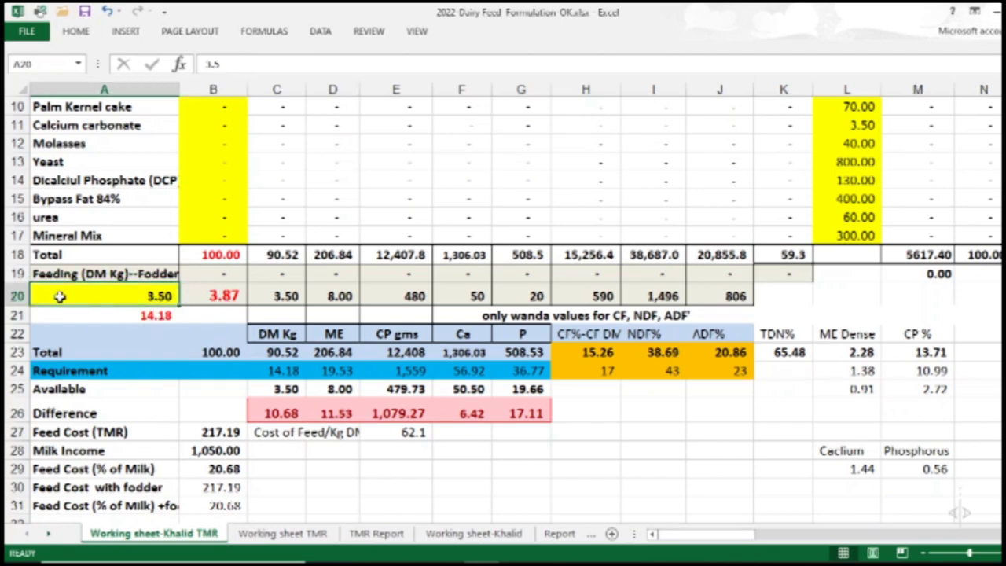
{"action": "type", "text": "14"}
{"action": "key", "text": "Return"}
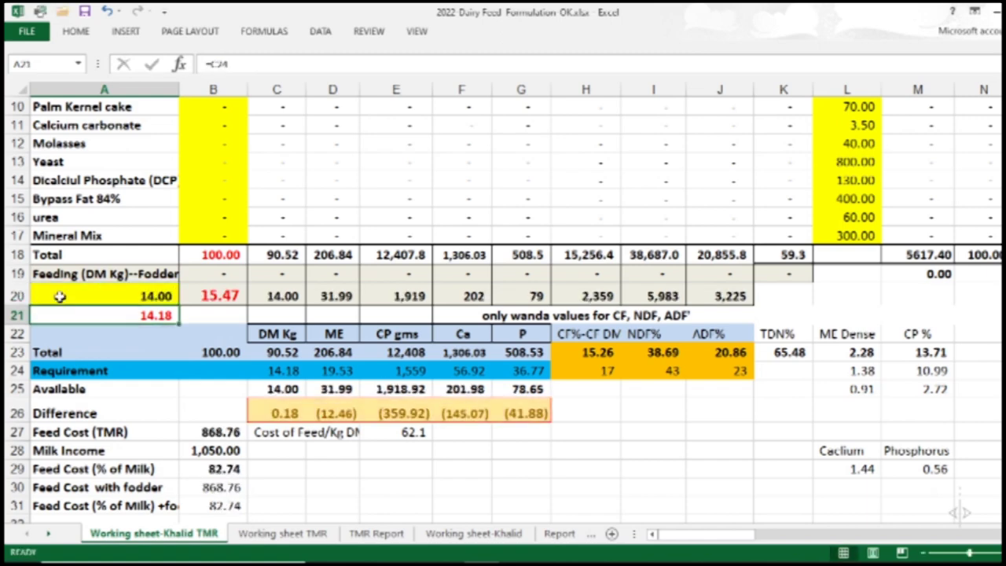
{"action": "left_click", "coordinate": [59, 296]}
{"action": "double_click", "coordinate": [59, 296]}
{"action": "key", "text": "BackSpace"}
{"action": "type", "text": "3"}
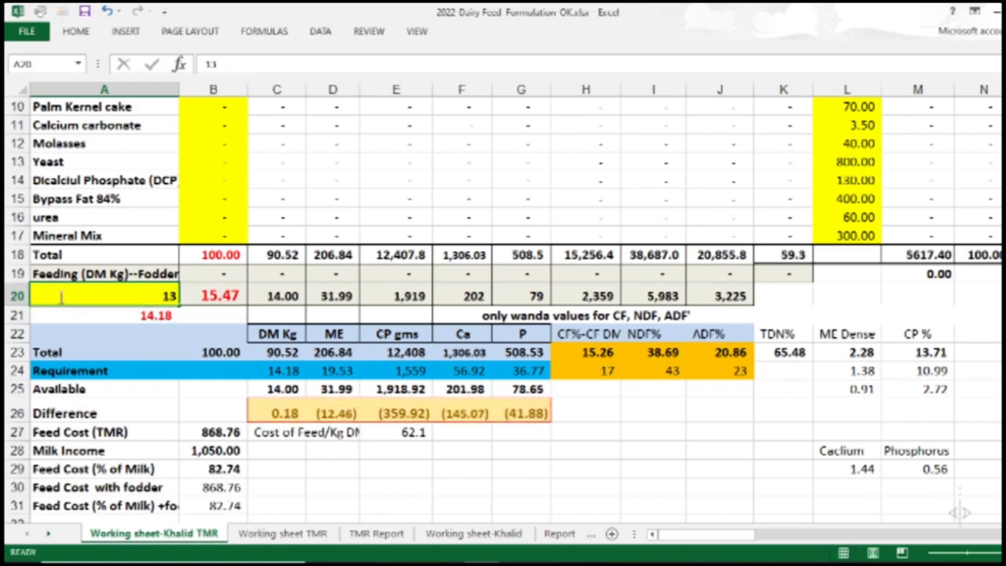
{"action": "key", "text": "Return"}
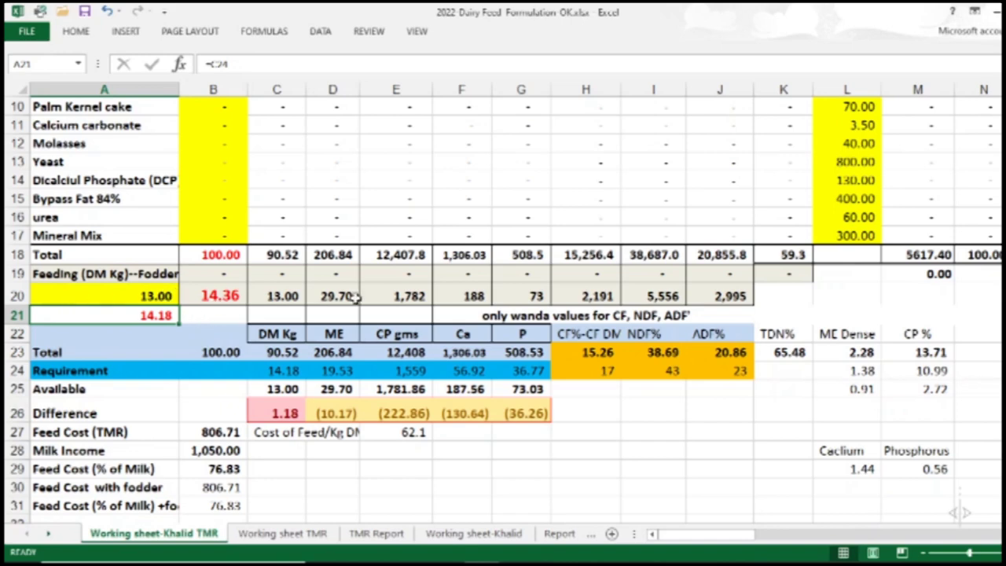
Inspect the Requirement row and the C25 and C26 DM formulas, then enter 13.75 in A20
{"action": "scroll", "coordinate": [336, 362], "scroll_direction": "down", "scroll_amount": 1}
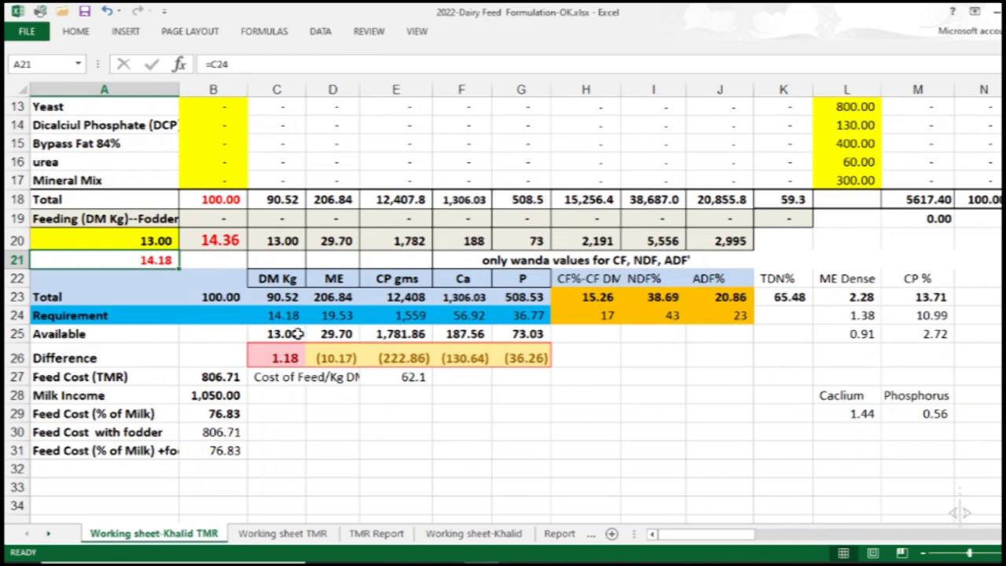
{"action": "left_click_drag", "start_coordinate": [276, 319], "coordinate": [519, 319]}
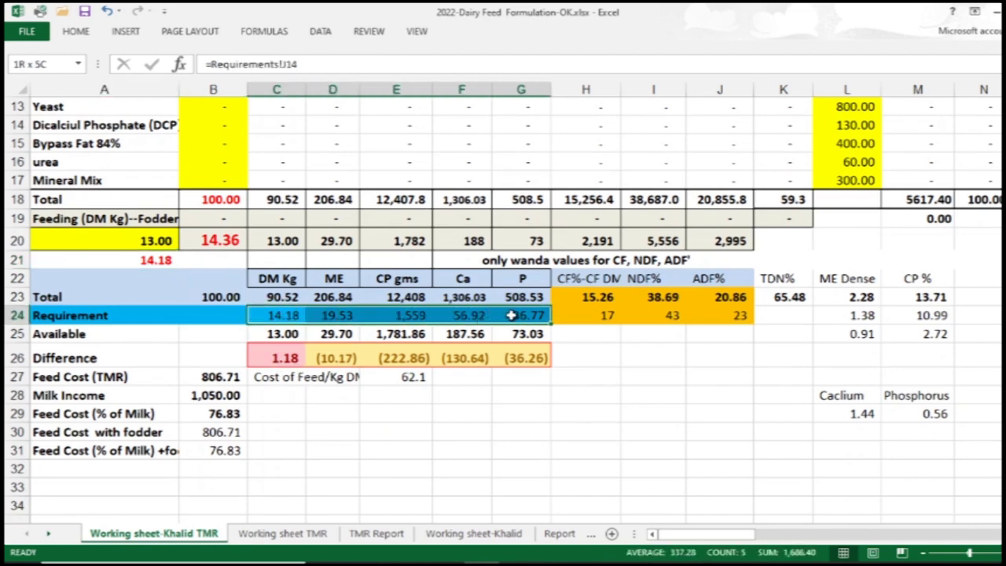
{"action": "left_click", "coordinate": [265, 335]}
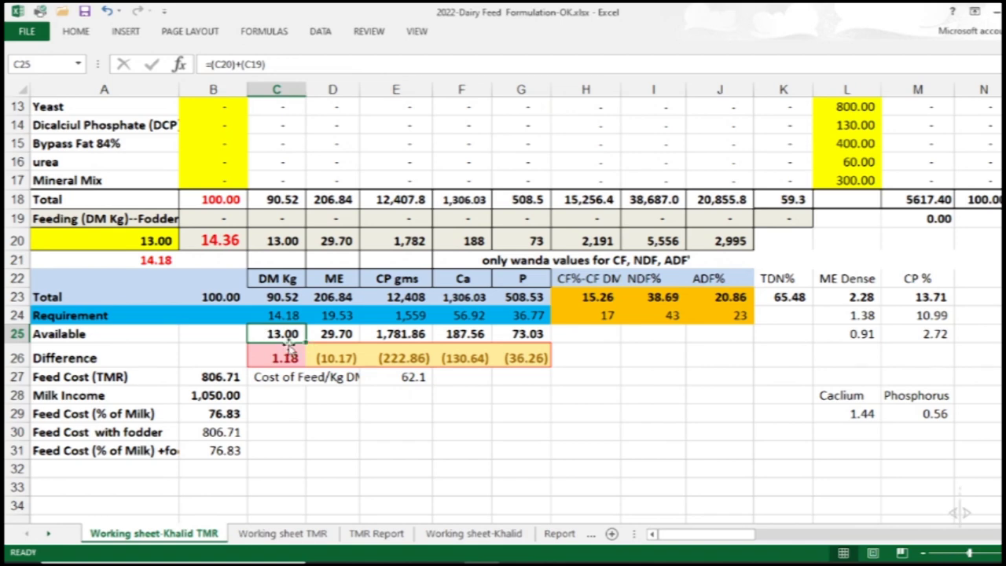
{"action": "scroll", "coordinate": [295, 373], "scroll_direction": "up", "scroll_amount": 1}
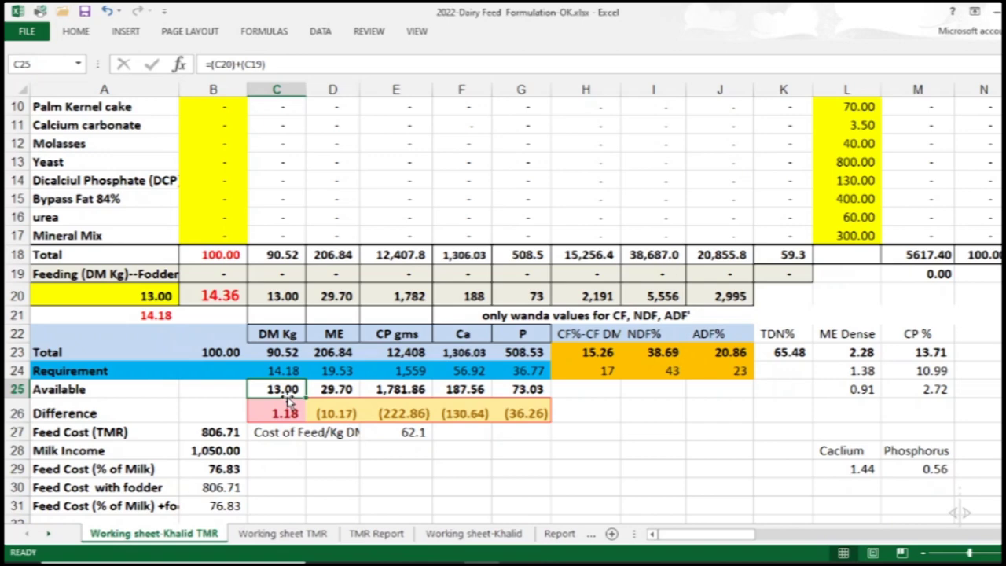
{"action": "left_click", "coordinate": [130, 298]}
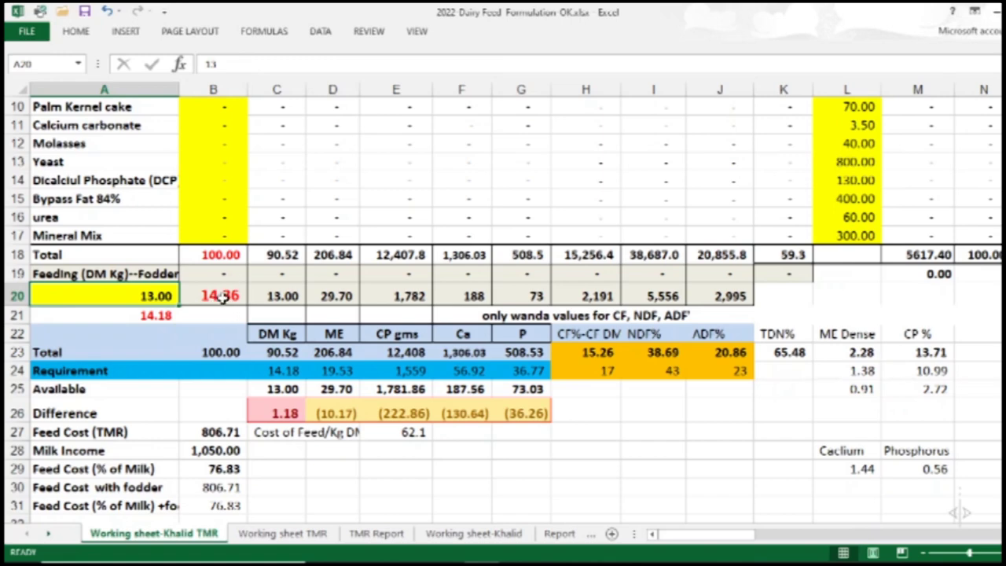
{"action": "left_click", "coordinate": [268, 390]}
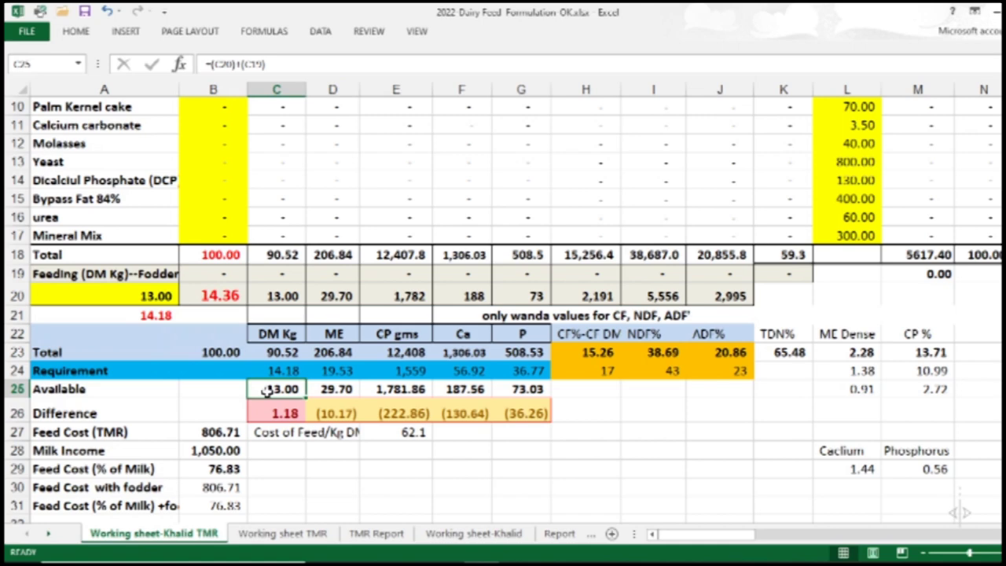
{"action": "left_click", "coordinate": [142, 300]}
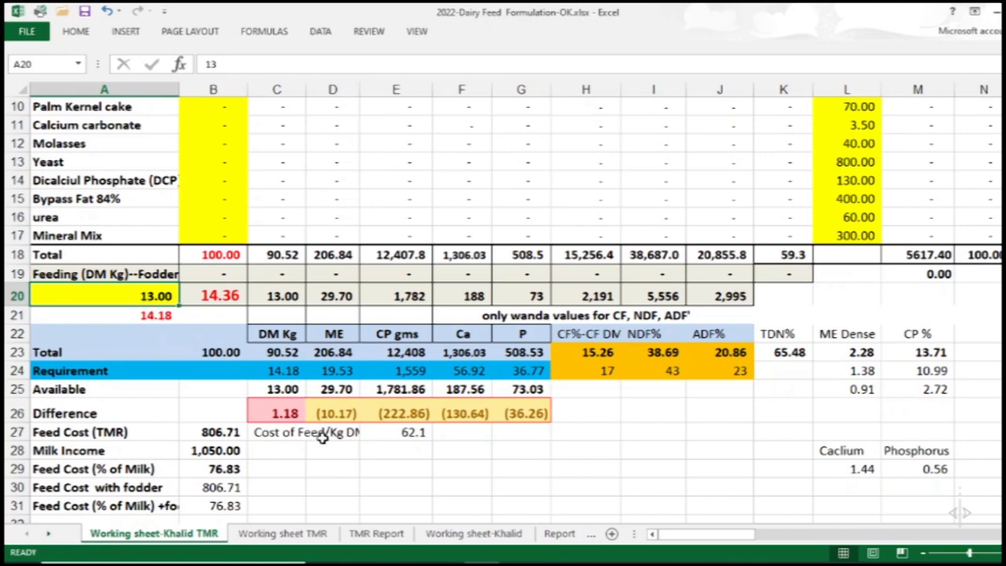
{"action": "left_click", "coordinate": [282, 389]}
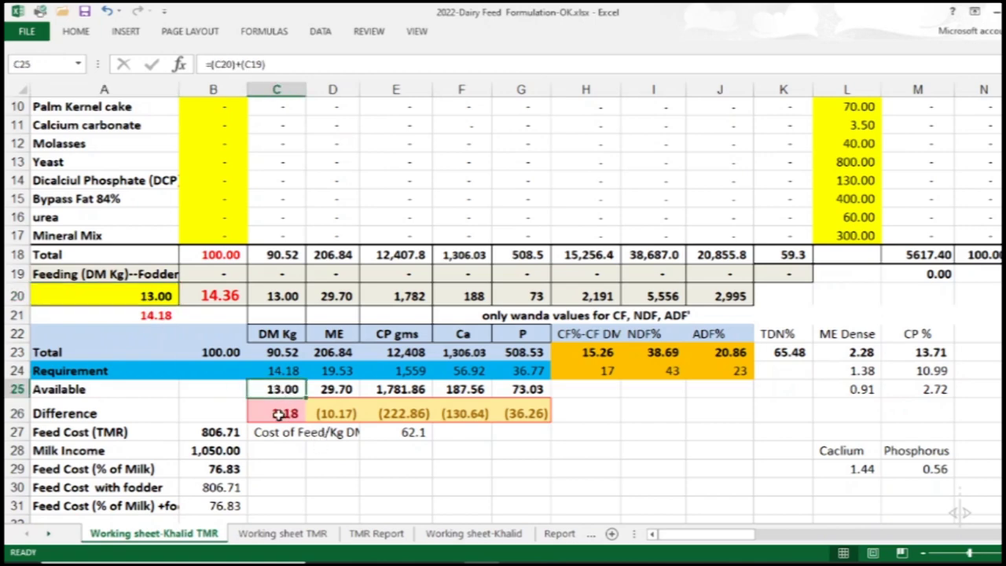
{"action": "left_click", "coordinate": [270, 415]}
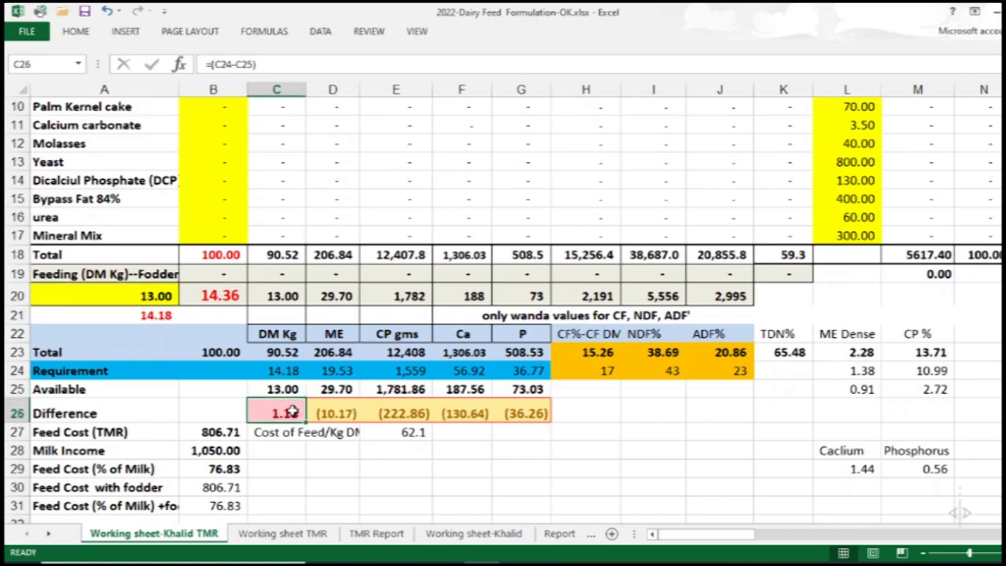
{"action": "left_click", "coordinate": [153, 295]}
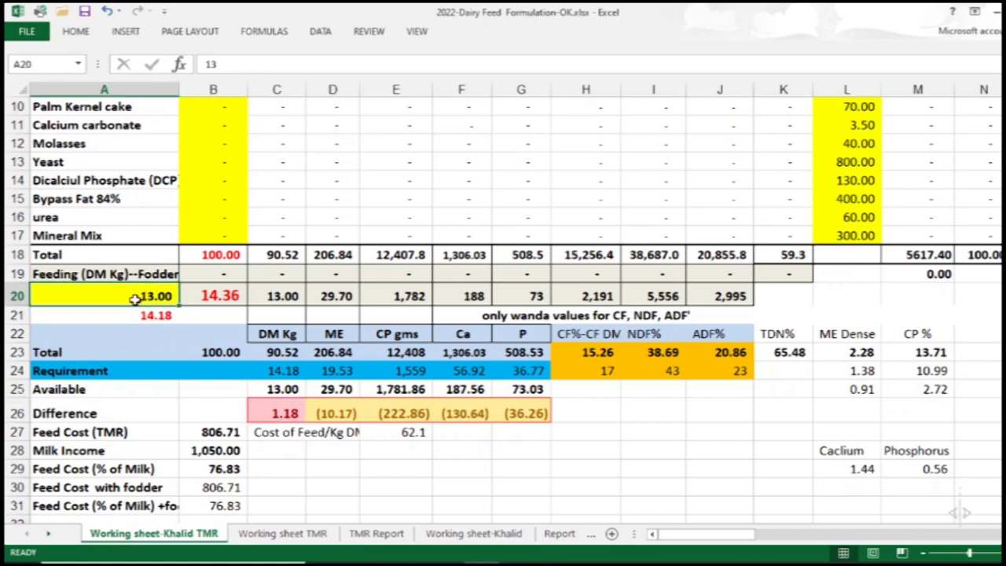
{"action": "type", "text": "13.75"}
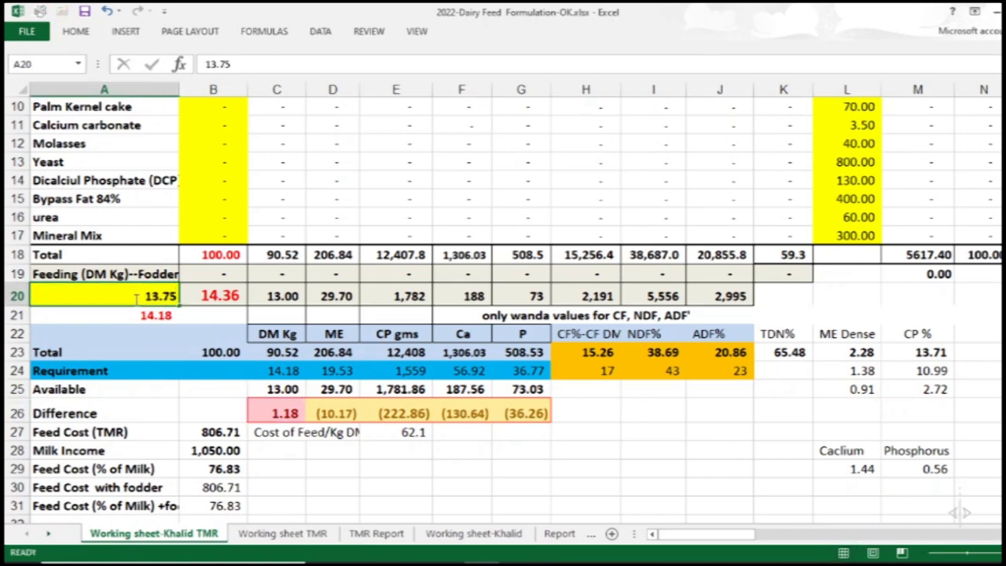
Commit 13.75, then raise the A20 feeding amount to 14.18 kg DM
{"action": "key", "text": "Return"}
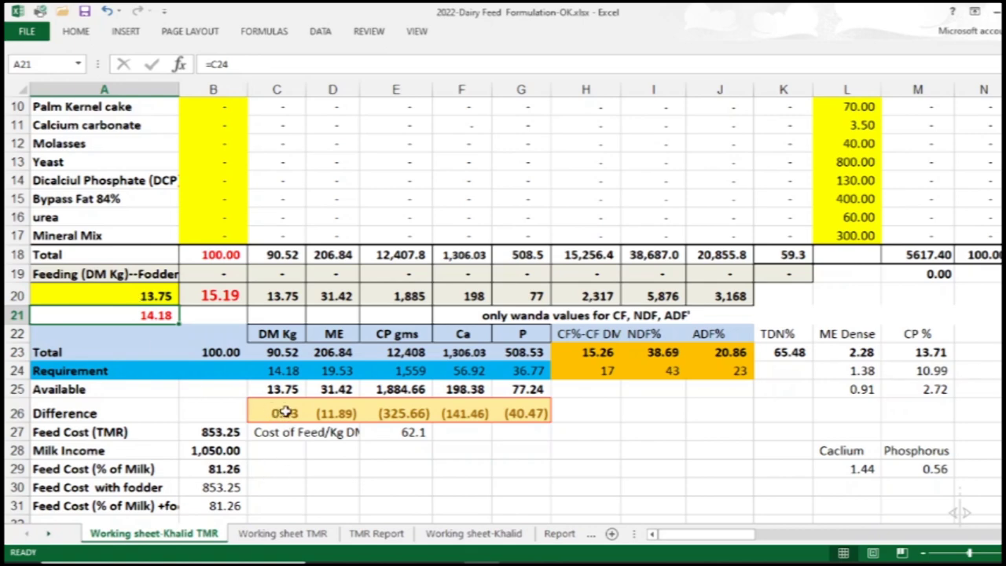
{"action": "left_click", "coordinate": [142, 291]}
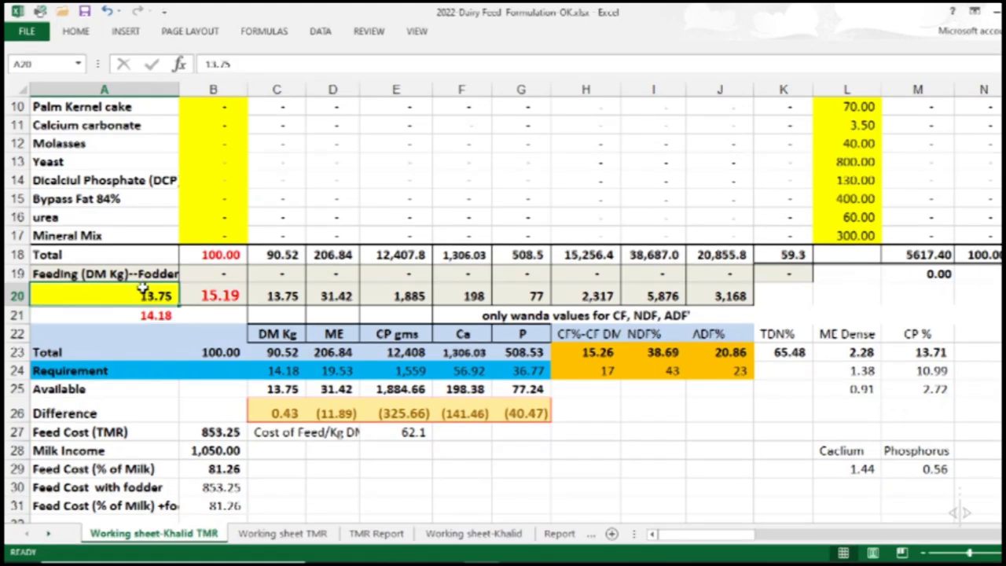
{"action": "type", "text": "14.18"}
{"action": "key", "text": "Return"}
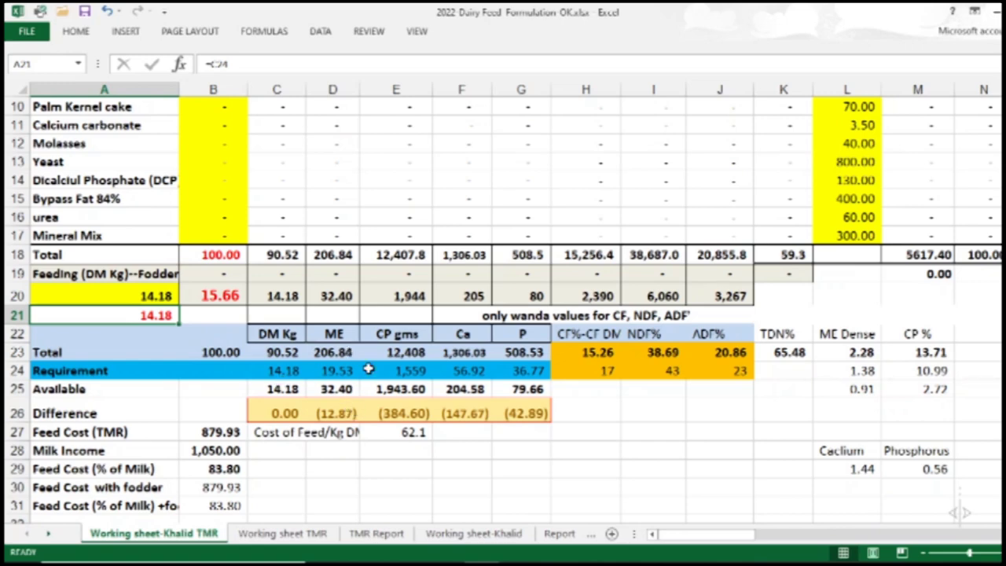
Check the available ME and CP formulas in D25 and E25, returning to A20
{"action": "left_click", "coordinate": [356, 371]}
{"action": "left_click", "coordinate": [353, 390]}
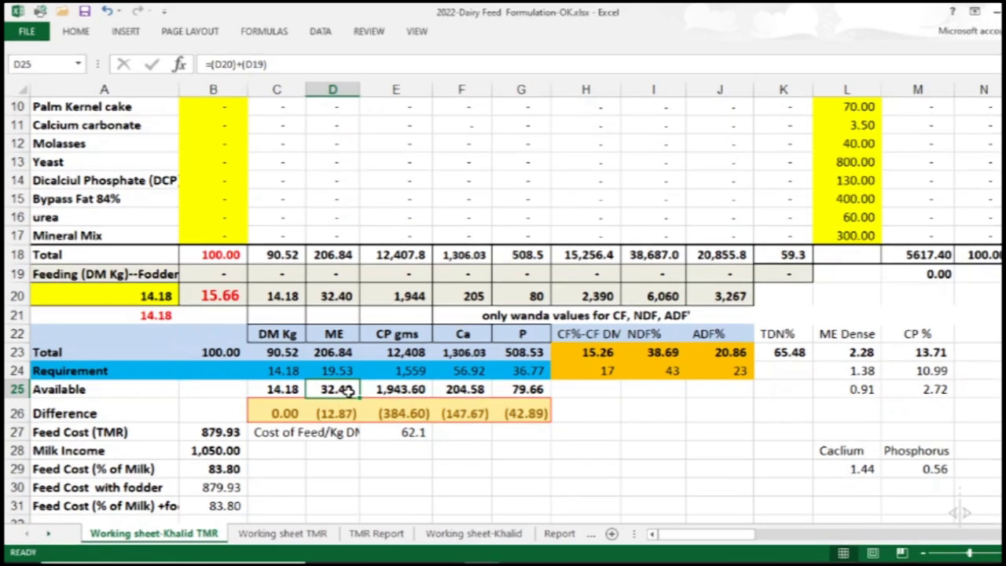
{"action": "left_click", "coordinate": [418, 392]}
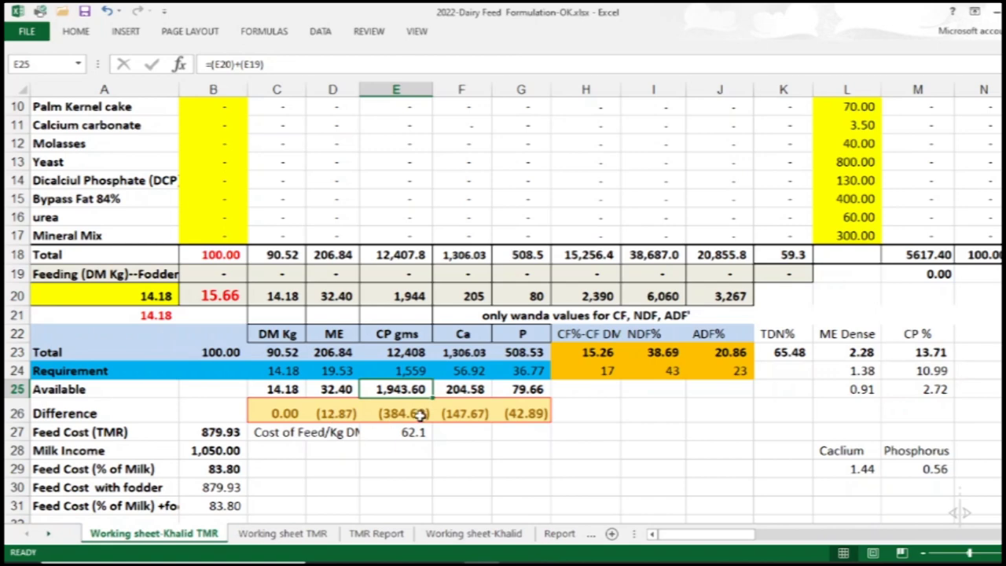
{"action": "left_click", "coordinate": [143, 293]}
Try feeding amounts of 13, 12, 11, 11.50 and 11.25 kg DM in A20
{"action": "type", "text": "13"}
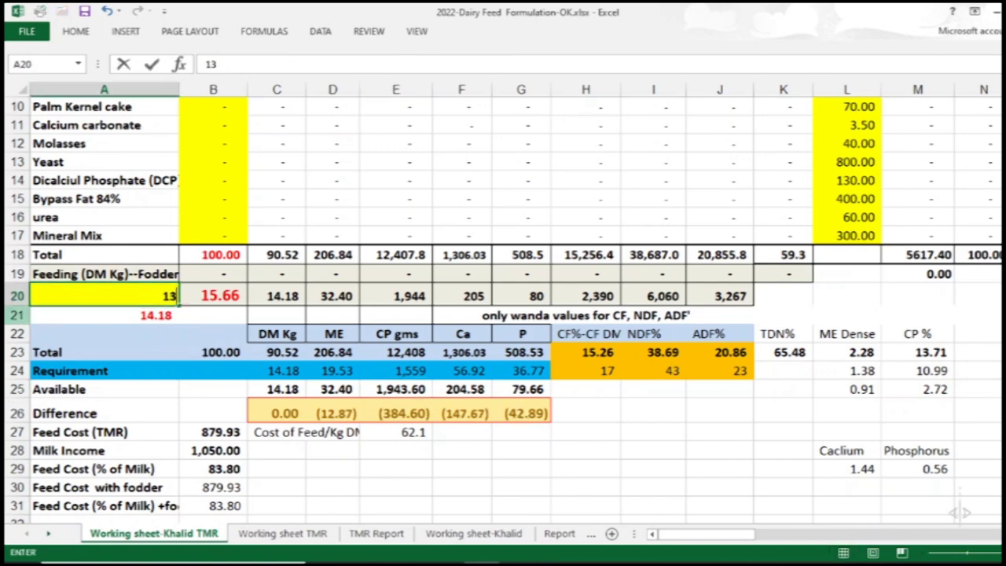
{"action": "key", "text": "Return"}
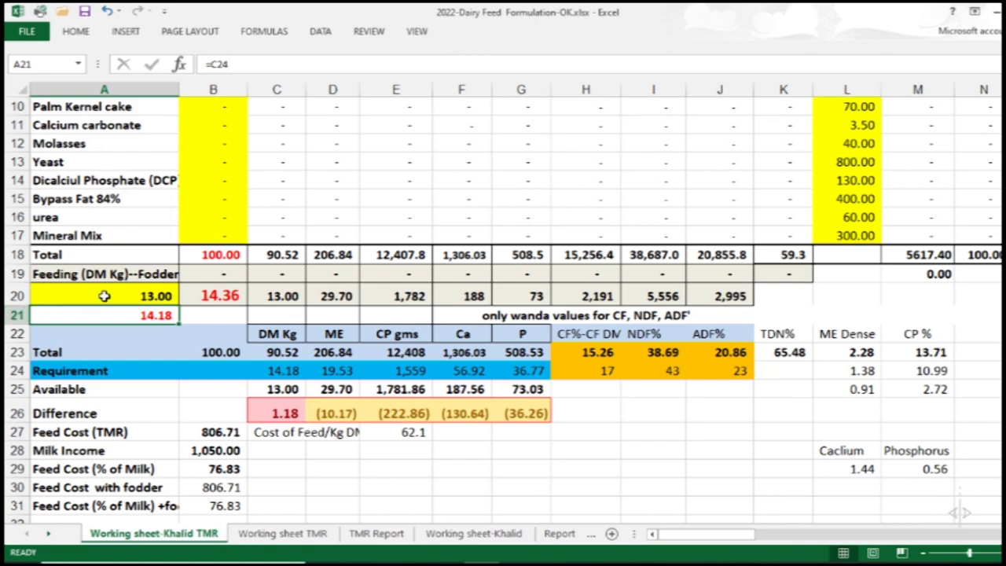
{"action": "left_click", "coordinate": [104, 296]}
{"action": "type", "text": "12"}
{"action": "key", "text": "Return"}
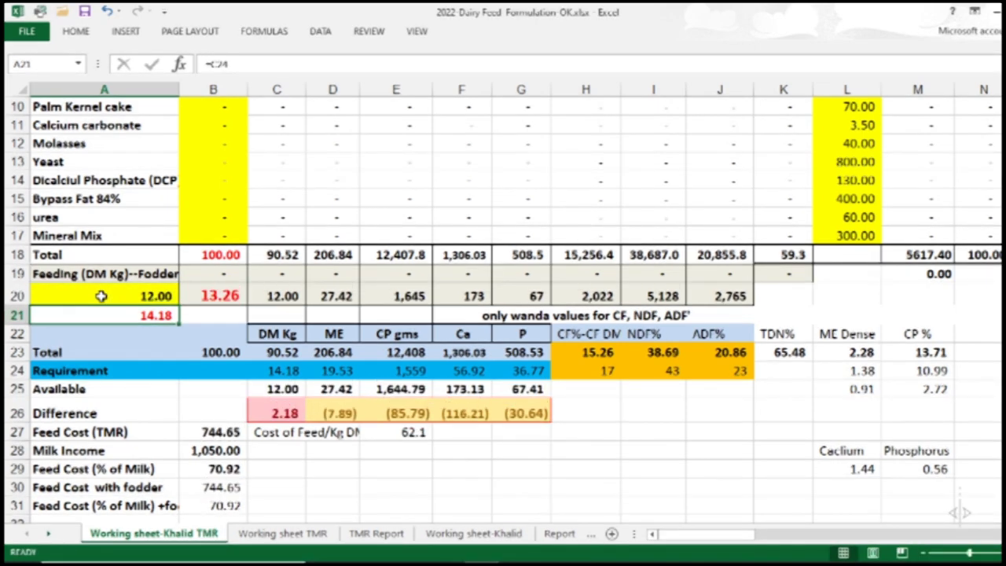
{"action": "left_click", "coordinate": [102, 296]}
{"action": "type", "text": "11"}
{"action": "key", "text": "Return"}
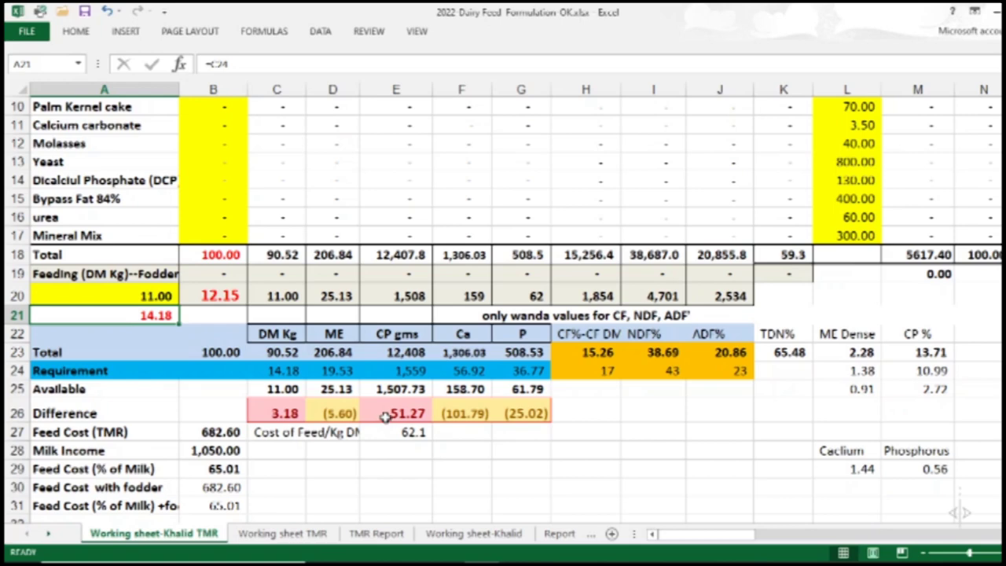
{"action": "left_click", "coordinate": [142, 297]}
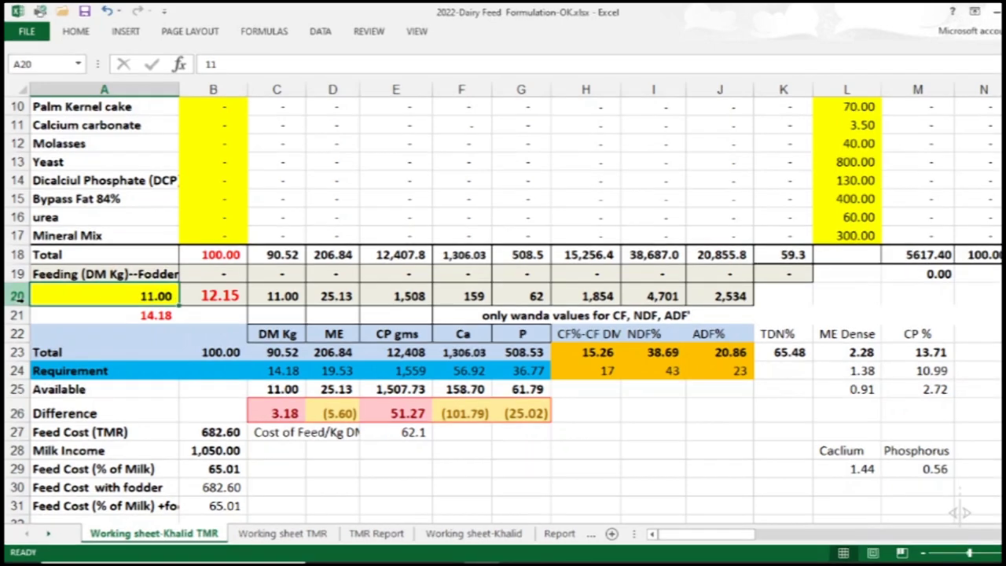
{"action": "type", "text": "11"}
{"action": "key", "text": "Return"}
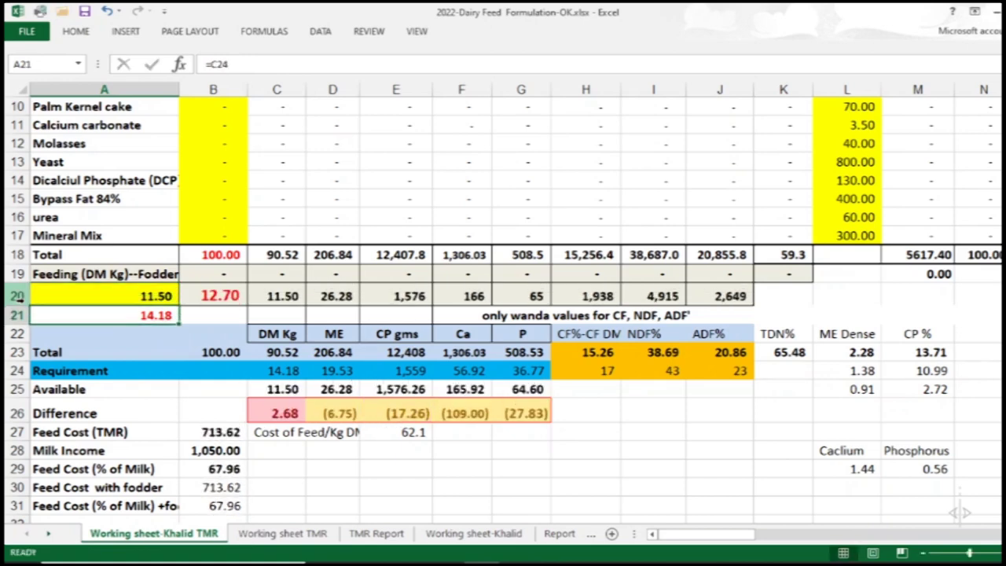
{"action": "left_click", "coordinate": [115, 297]}
{"action": "double_click", "coordinate": [110, 298]}
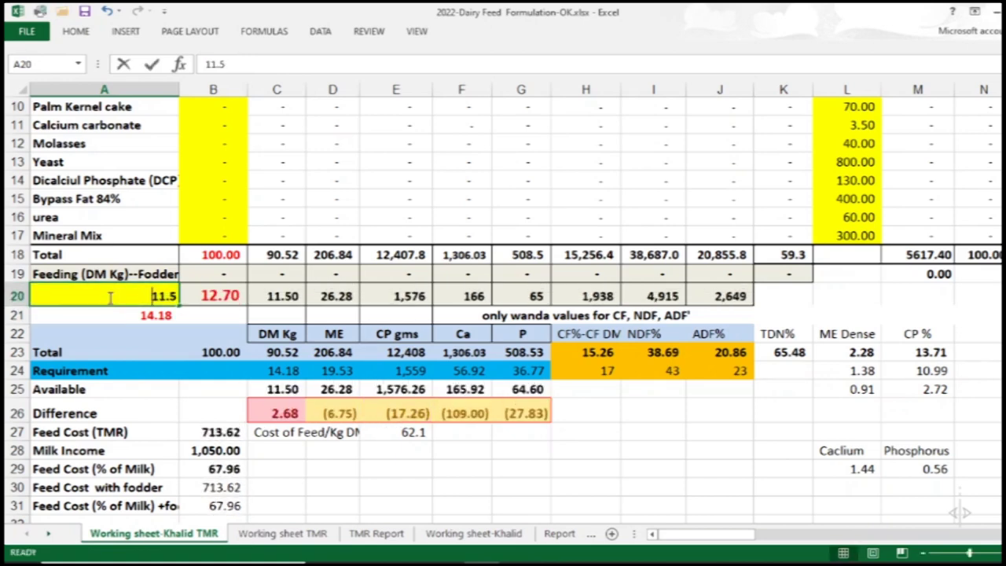
{"action": "key", "text": "BackSpace"}
{"action": "type", "text": "25"}
{"action": "key", "text": "Return"}
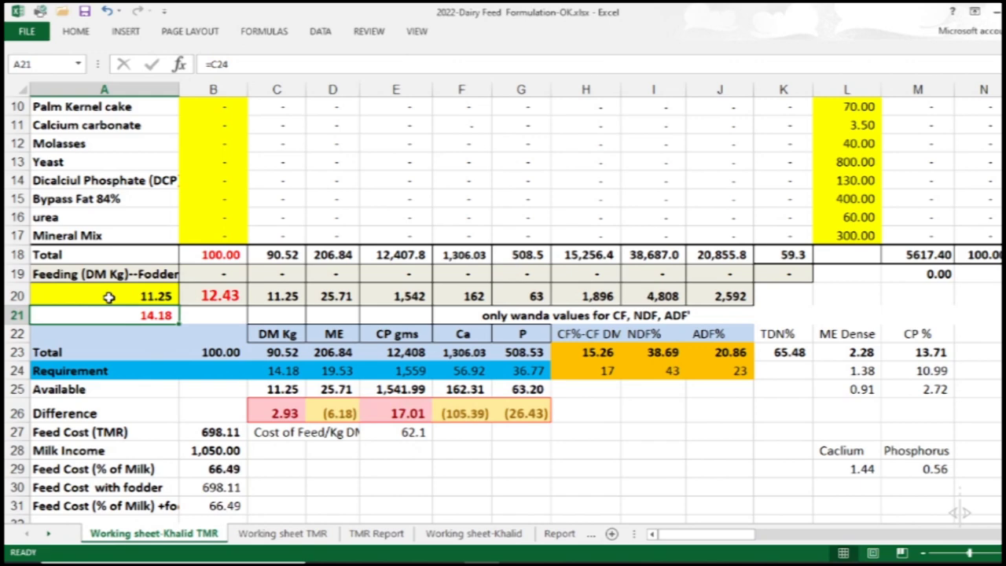
Fine-tune A20 through 11.35, 11.4 and 11.38, settling on 11.37 kg DM
{"action": "left_click", "coordinate": [161, 294]}
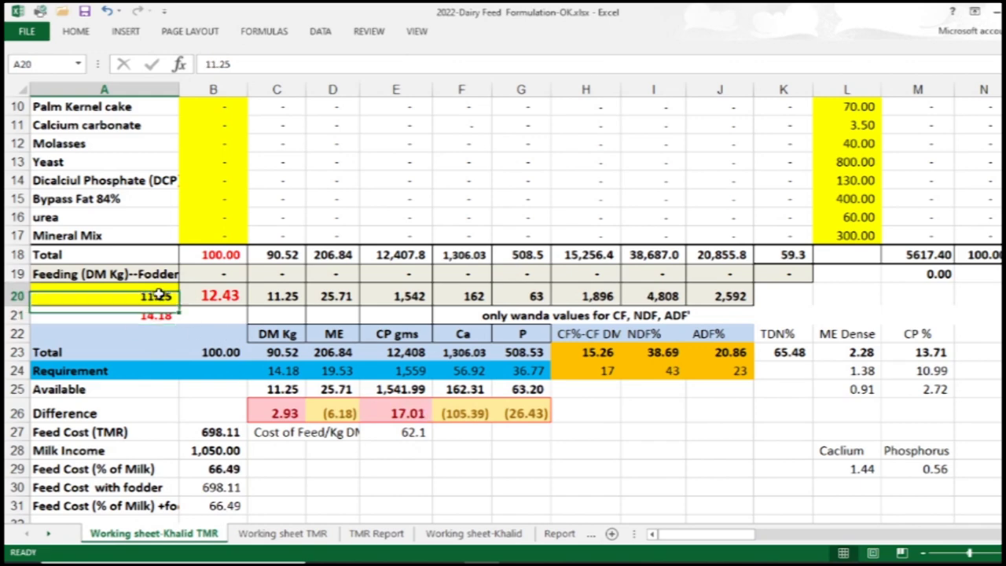
{"action": "type", "text": "11.35"}
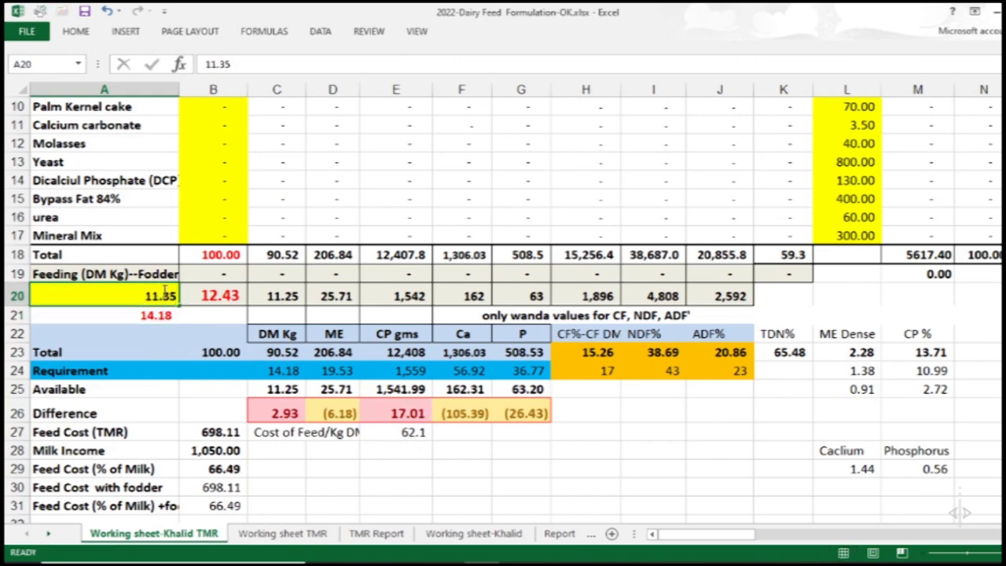
{"action": "key", "text": "Return"}
{"action": "left_click", "coordinate": [162, 292]}
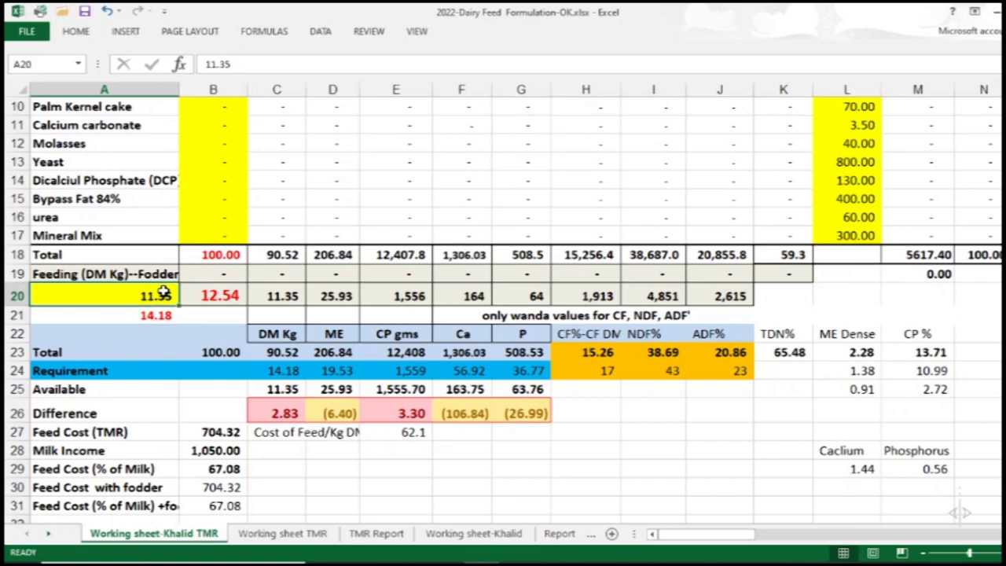
{"action": "type", "text": "11.4"}
{"action": "key", "text": "Return"}
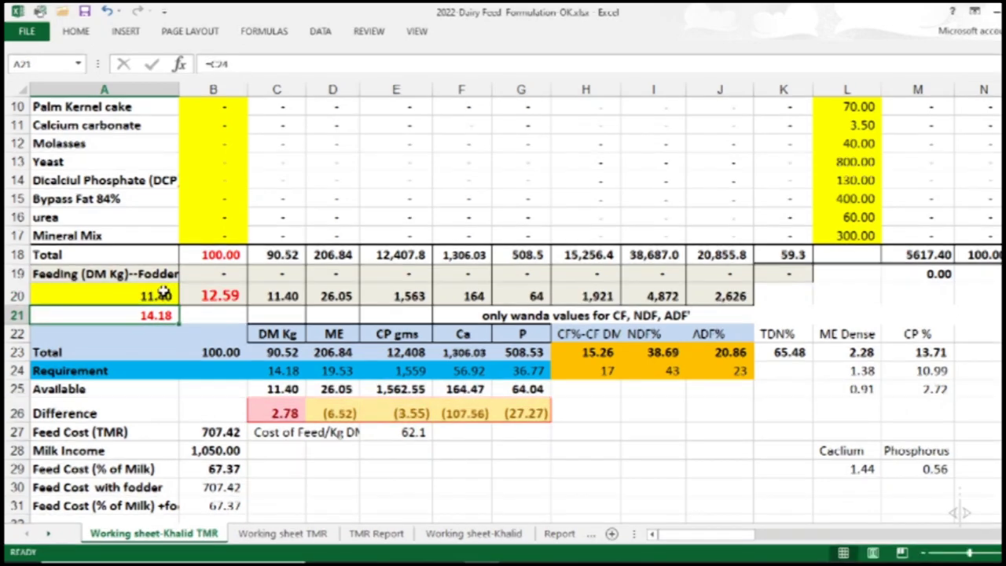
{"action": "left_click", "coordinate": [163, 293]}
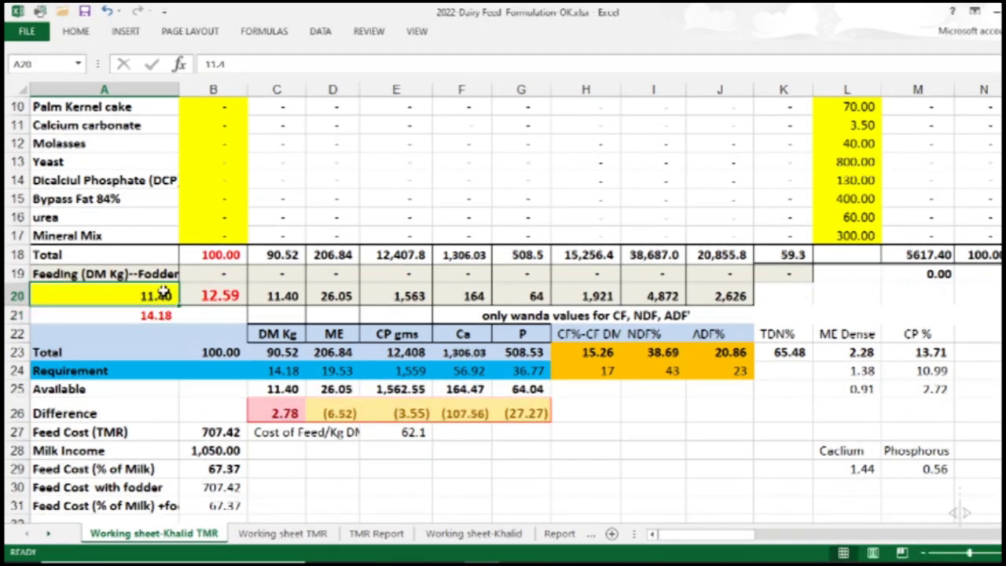
{"action": "type", "text": "11.35"}
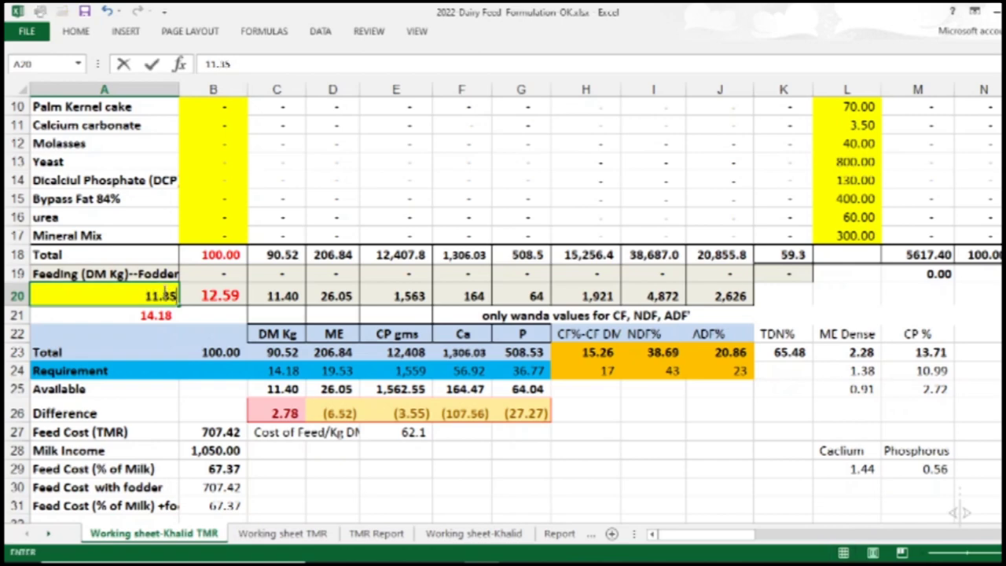
{"action": "key", "text": "Return"}
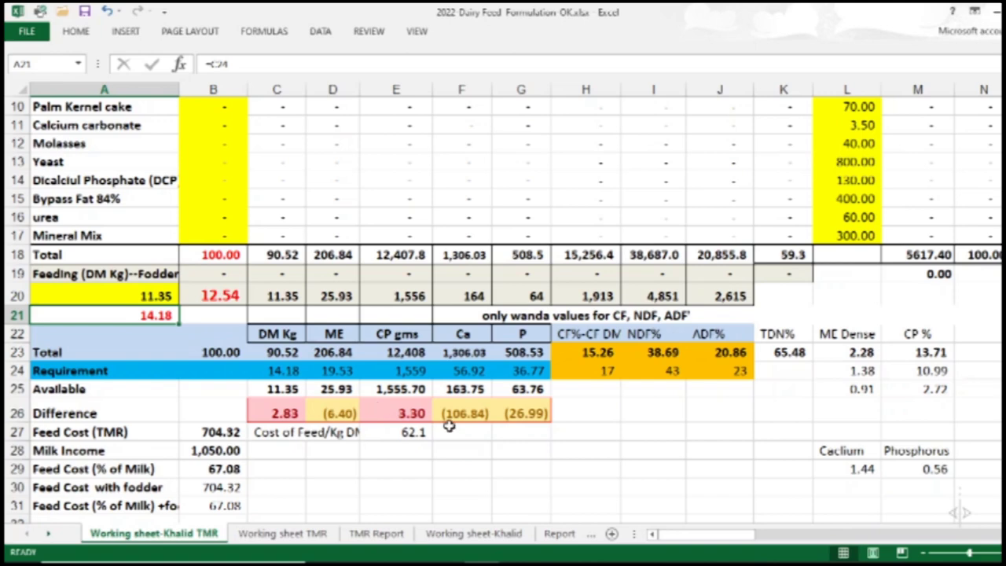
{"action": "left_click", "coordinate": [138, 295]}
{"action": "type", "text": "1"}
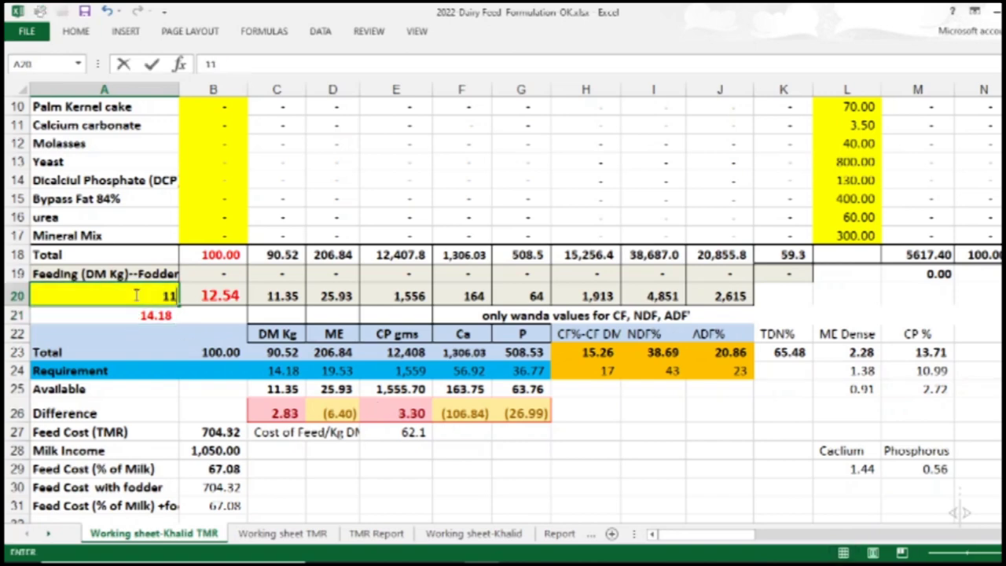
{"action": "type", "text": ".38"}
{"action": "key", "text": "Return"}
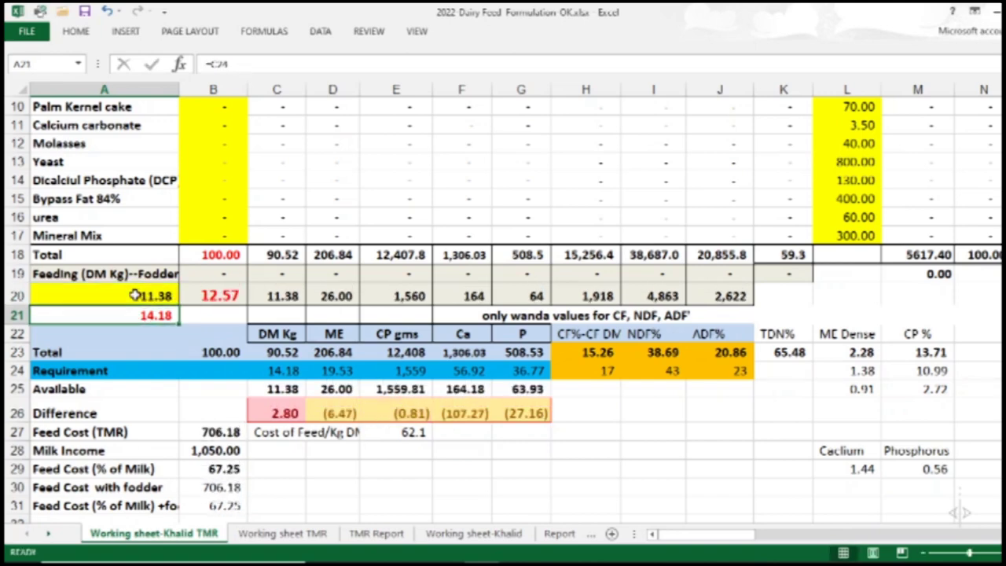
{"action": "left_click", "coordinate": [135, 294]}
{"action": "type", "text": "11"}
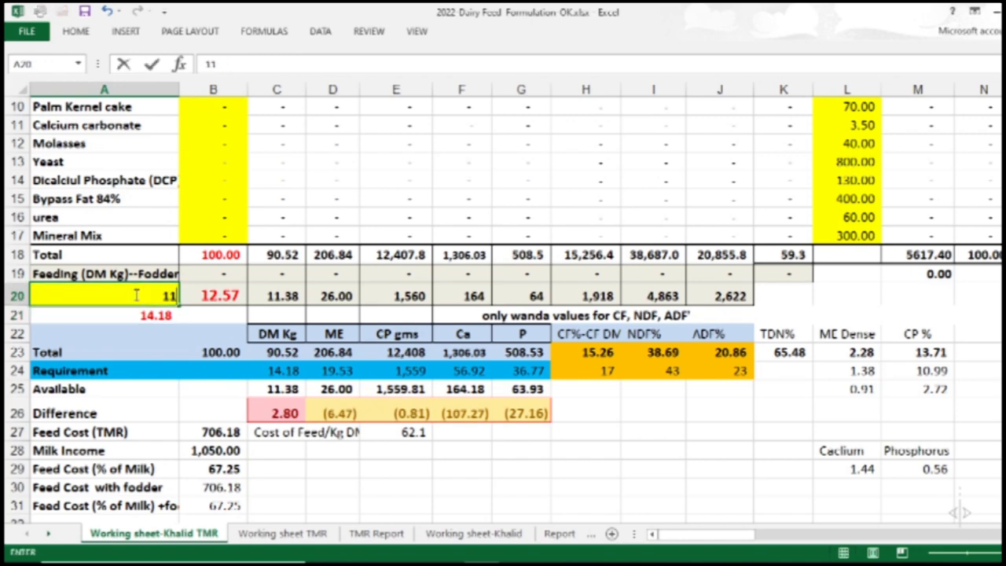
{"action": "type", "text": ".37"}
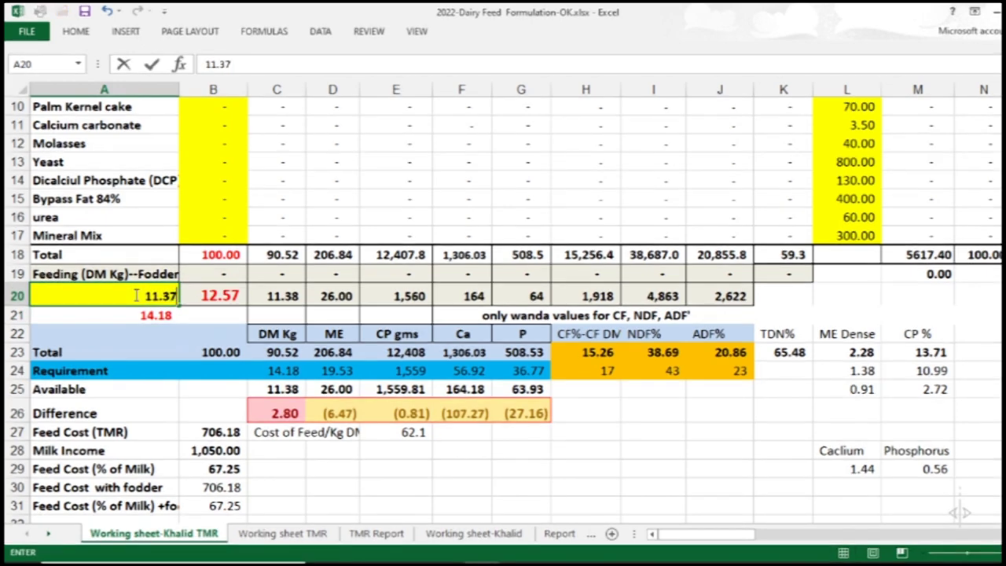
{"action": "key", "text": "Return"}
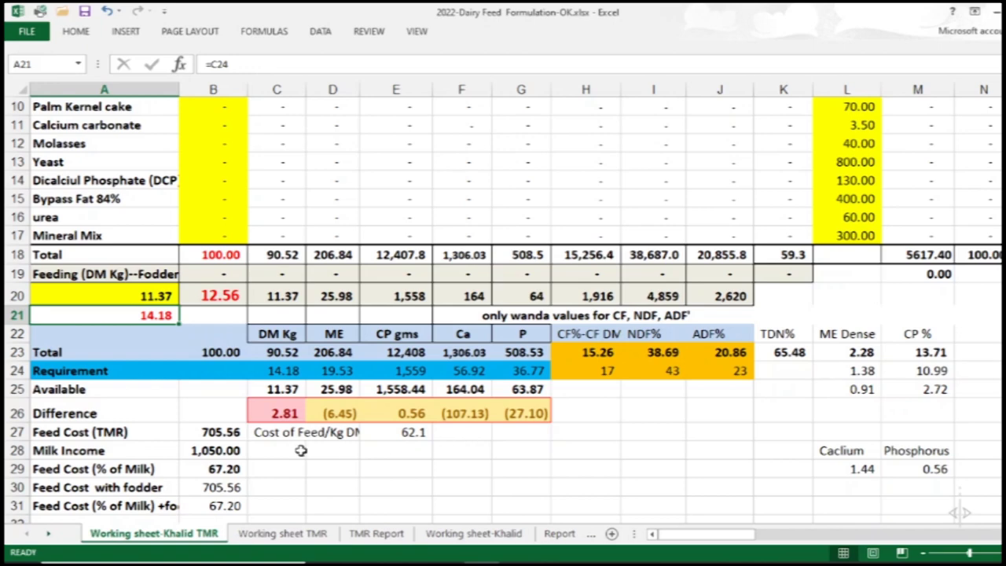
{"action": "scroll", "coordinate": [299, 451], "scroll_direction": "down", "scroll_amount": 1}
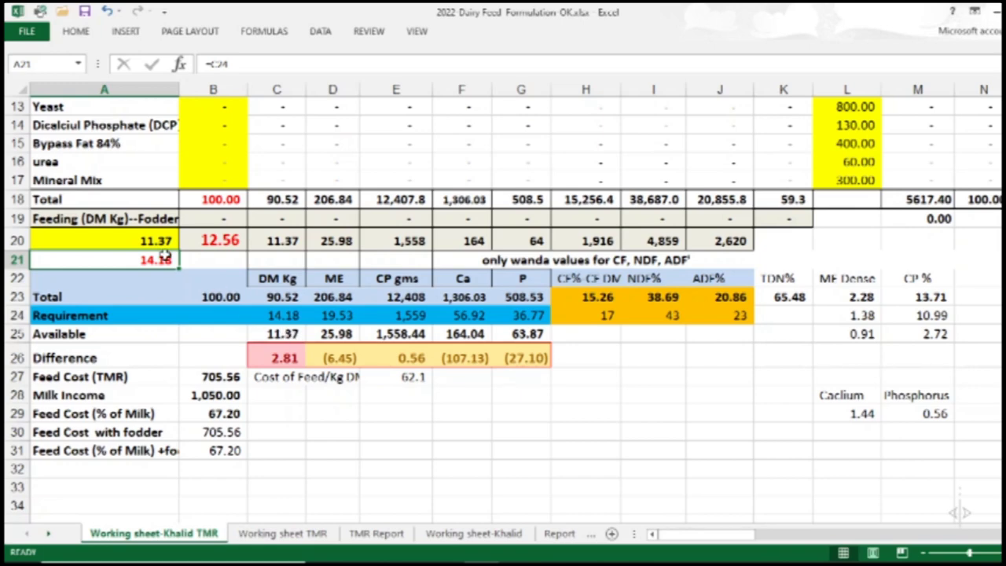
{"action": "left_click", "coordinate": [223, 240]}
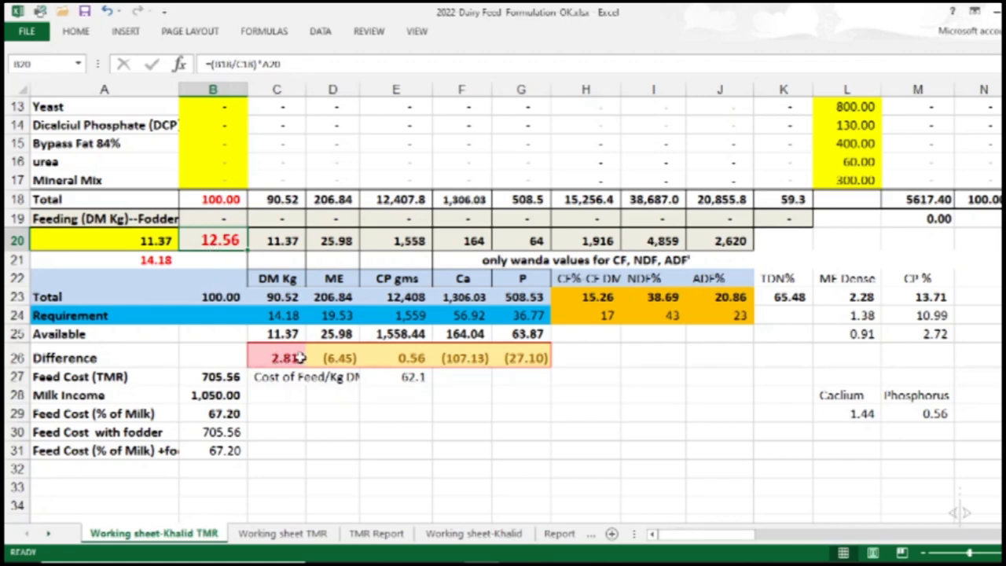
{"action": "scroll", "coordinate": [204, 376], "scroll_direction": "down", "scroll_amount": 1}
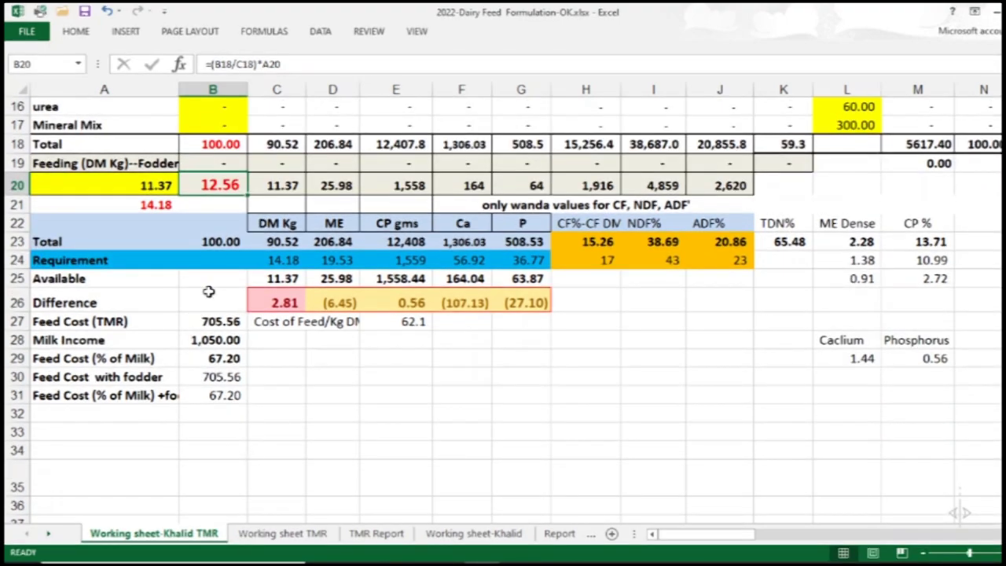
{"action": "left_click", "coordinate": [199, 321]}
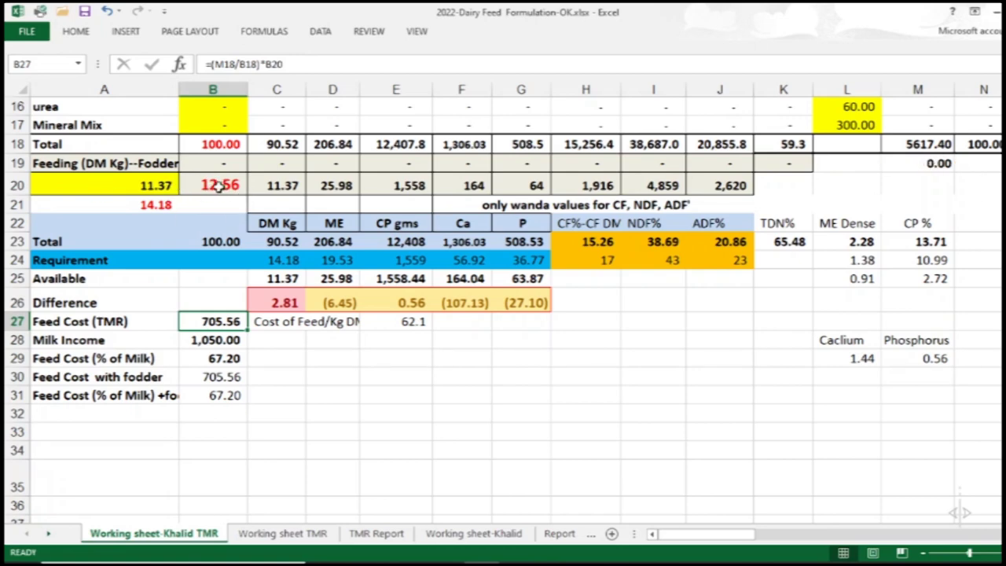
{"action": "left_click", "coordinate": [219, 183]}
{"action": "left_click", "coordinate": [200, 320]}
{"action": "left_click", "coordinate": [206, 343]}
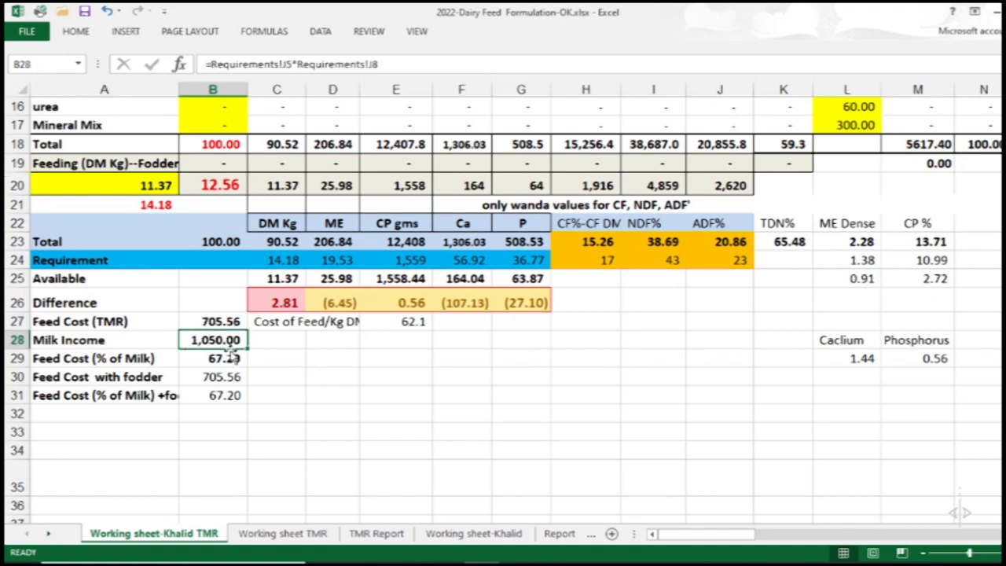
{"action": "left_click", "coordinate": [191, 362]}
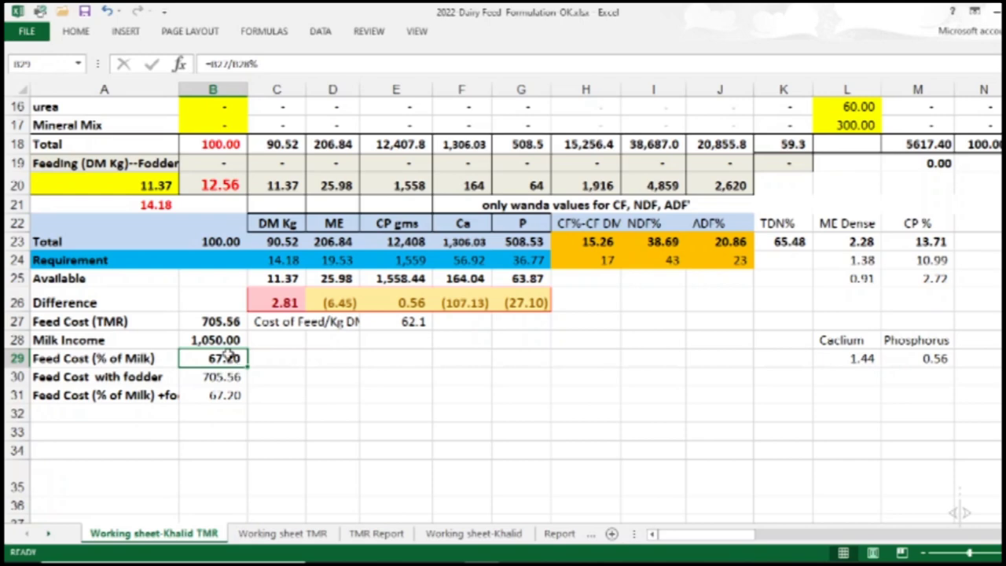
{"action": "left_click", "coordinate": [191, 378]}
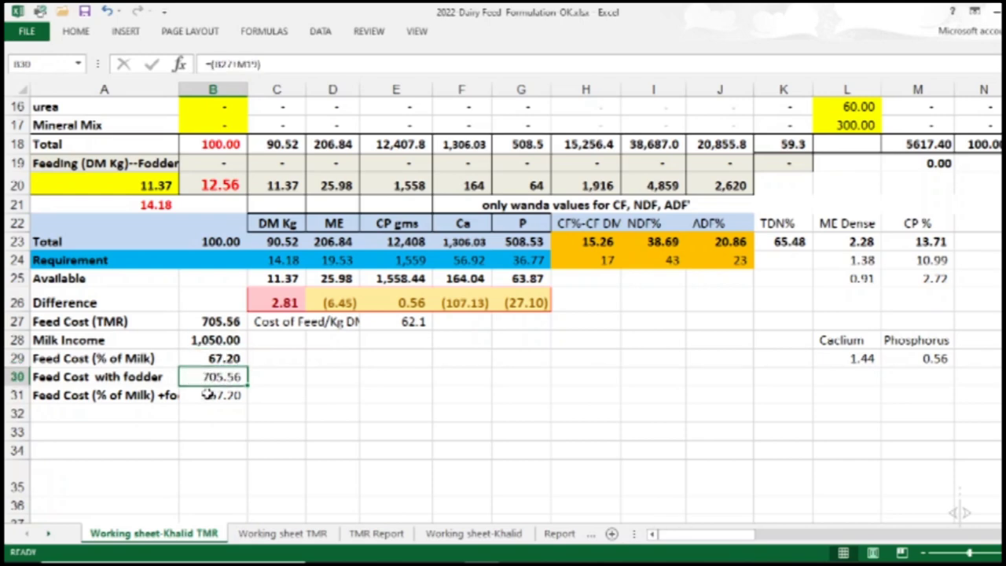
{"action": "left_click", "coordinate": [196, 395]}
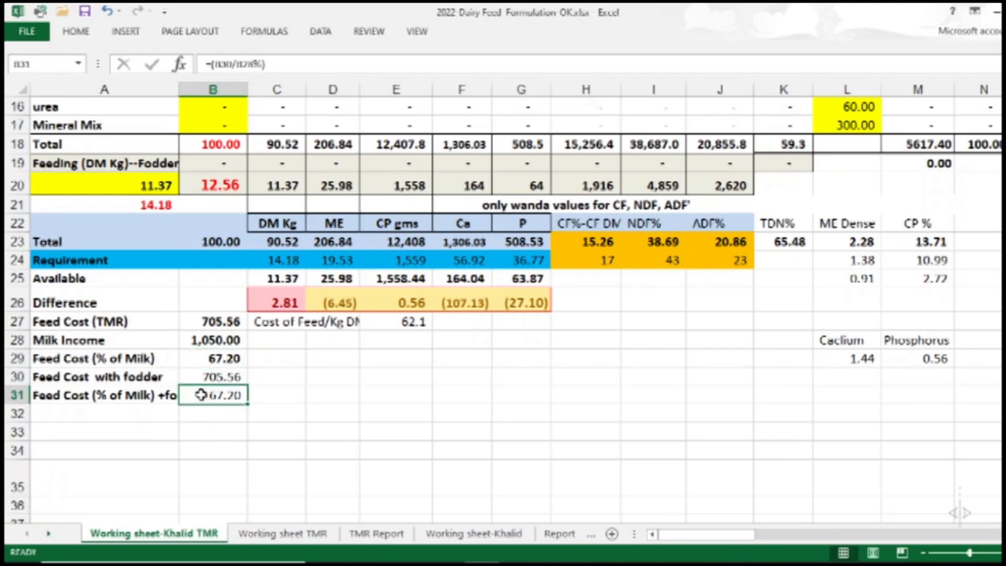
{"action": "left_click", "coordinate": [202, 361]}
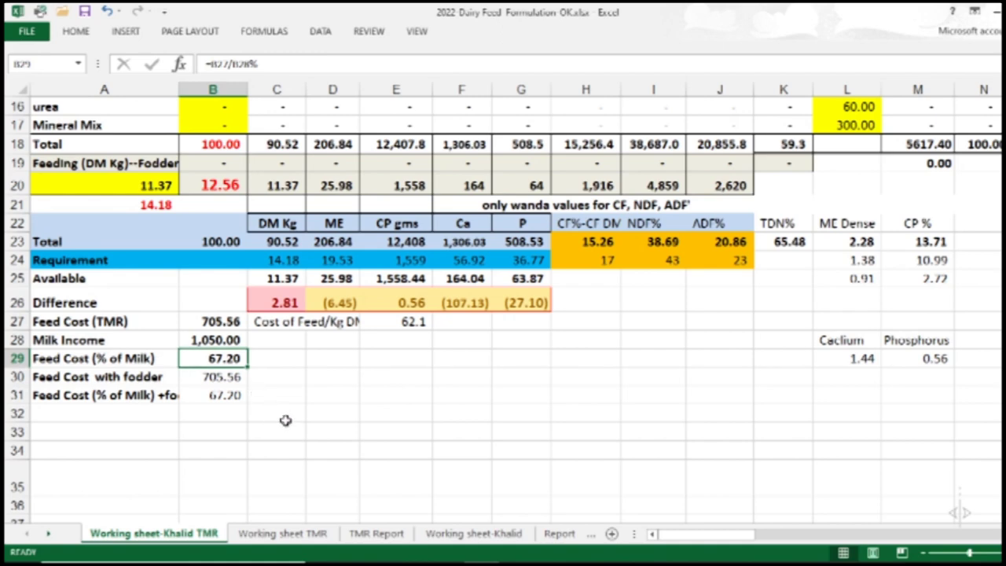
{"action": "scroll", "coordinate": [286, 421], "scroll_direction": "up", "scroll_amount": 1}
{"action": "scroll", "coordinate": [286, 421], "scroll_direction": "up", "scroll_amount": 4}
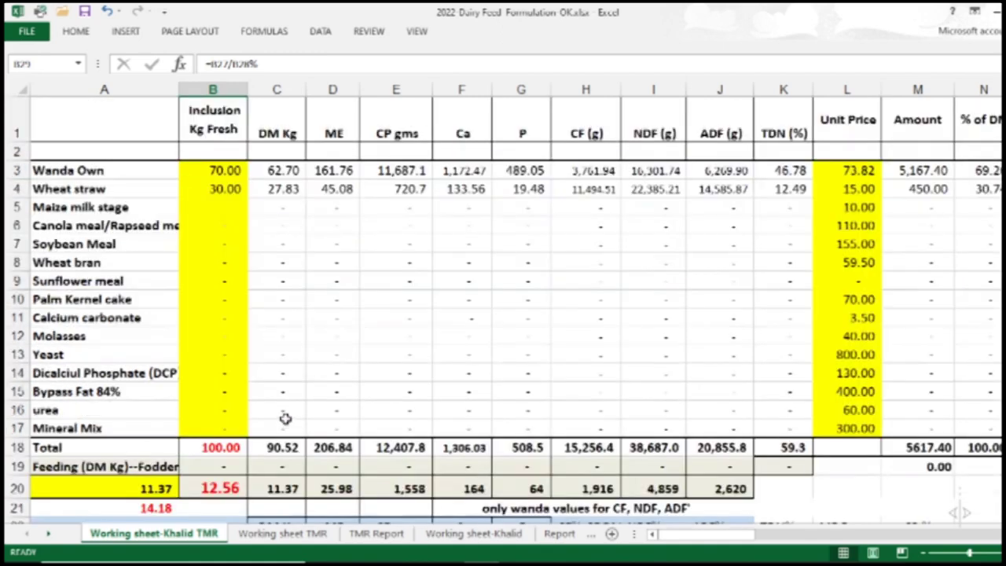
{"action": "scroll", "coordinate": [213, 321], "scroll_direction": "down", "scroll_amount": 2}
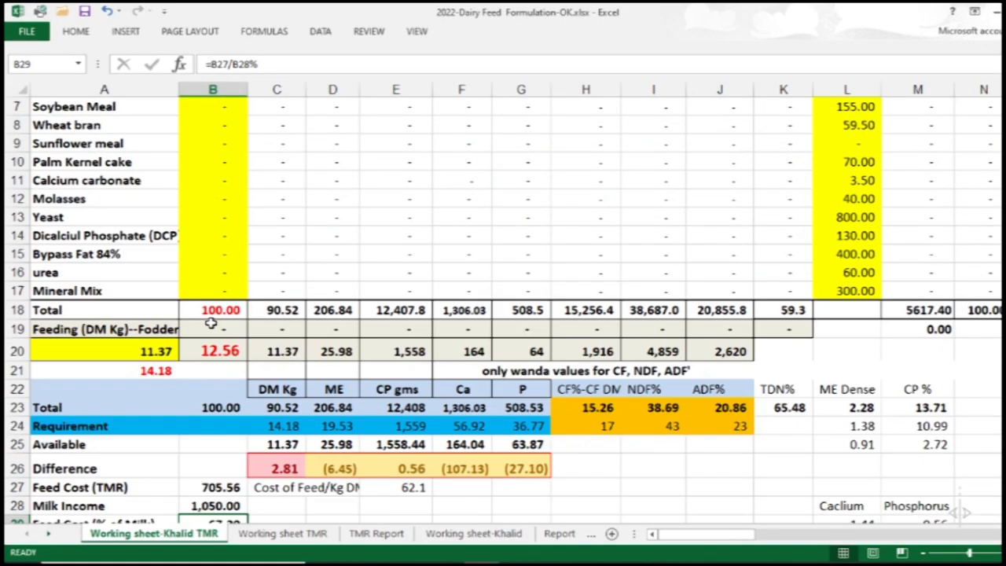
Enter 60 kg Wanda Own in B3 and 40 kg wheat straw in B4
{"action": "scroll", "coordinate": [208, 323], "scroll_direction": "up", "scroll_amount": 2}
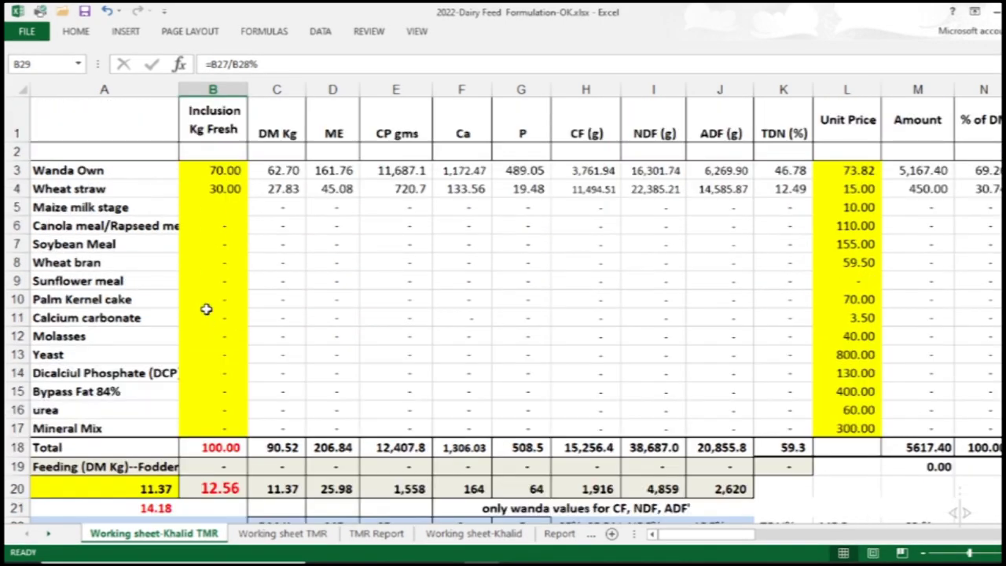
{"action": "left_click", "coordinate": [203, 169]}
{"action": "type", "text": "60"}
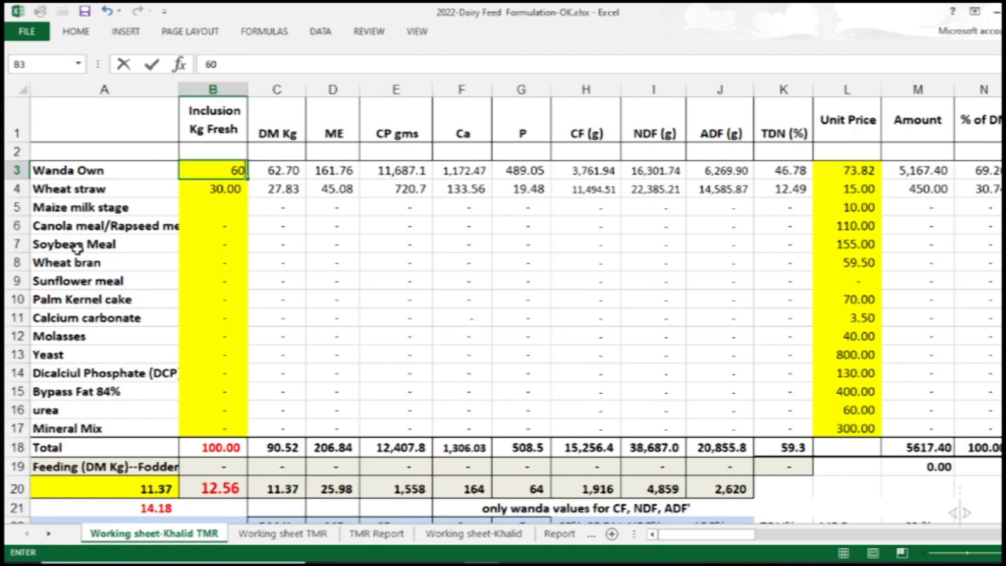
{"action": "key", "text": "Return"}
{"action": "type", "text": "40"}
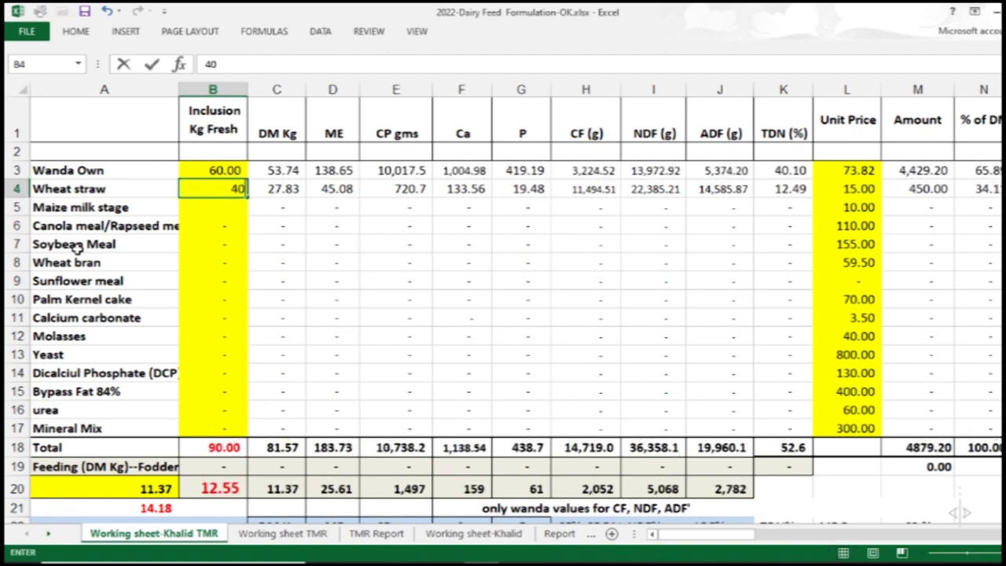
{"action": "key", "text": "Return"}
{"action": "scroll", "coordinate": [201, 357], "scroll_direction": "down", "scroll_amount": 3}
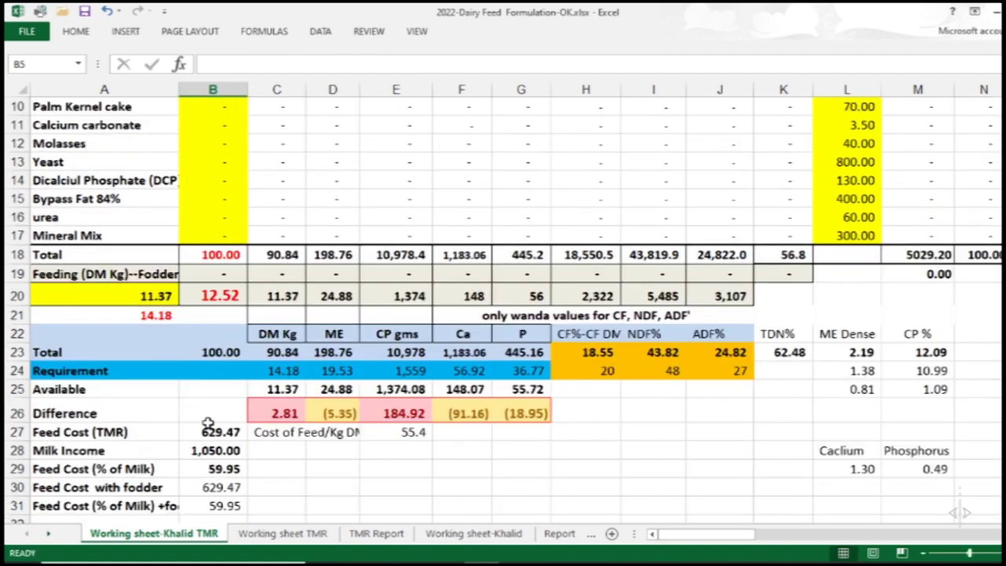
{"action": "scroll", "coordinate": [212, 425], "scroll_direction": "down", "scroll_amount": 1}
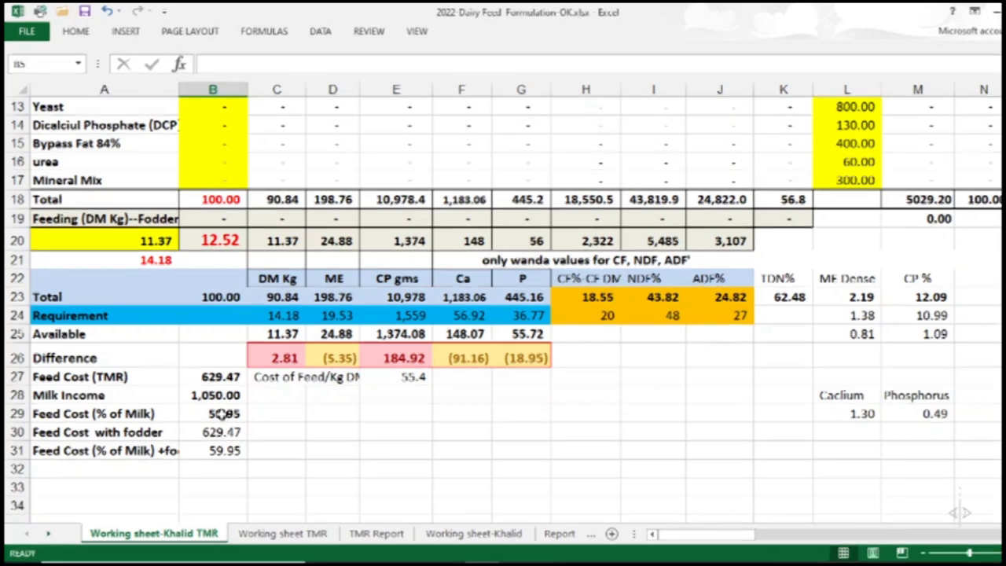
{"action": "left_click", "coordinate": [163, 239]}
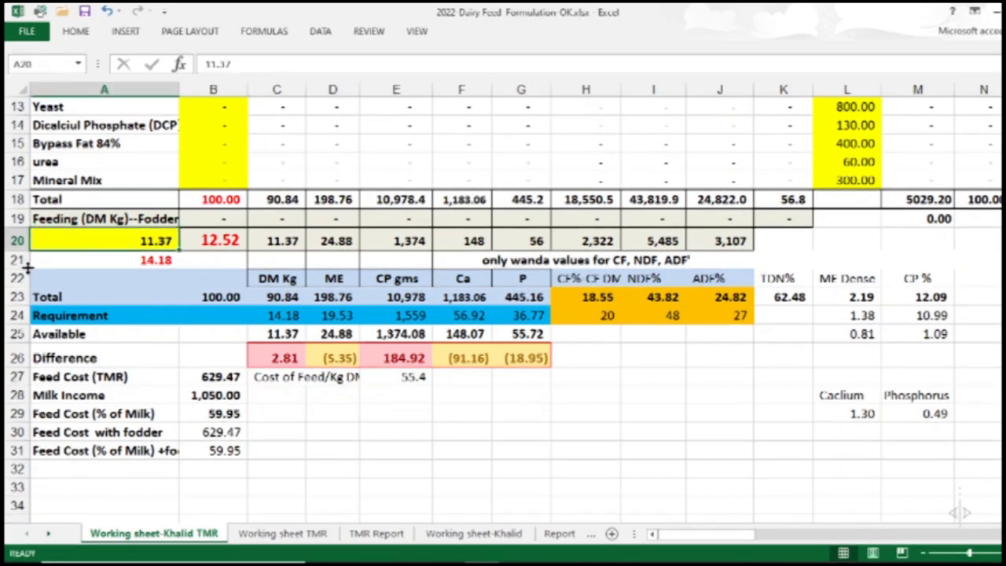
Enter 10 kg DM in A20, review the E26 crude protein difference, then open Report
{"action": "type", "text": "10"}
{"action": "key", "text": "Return"}
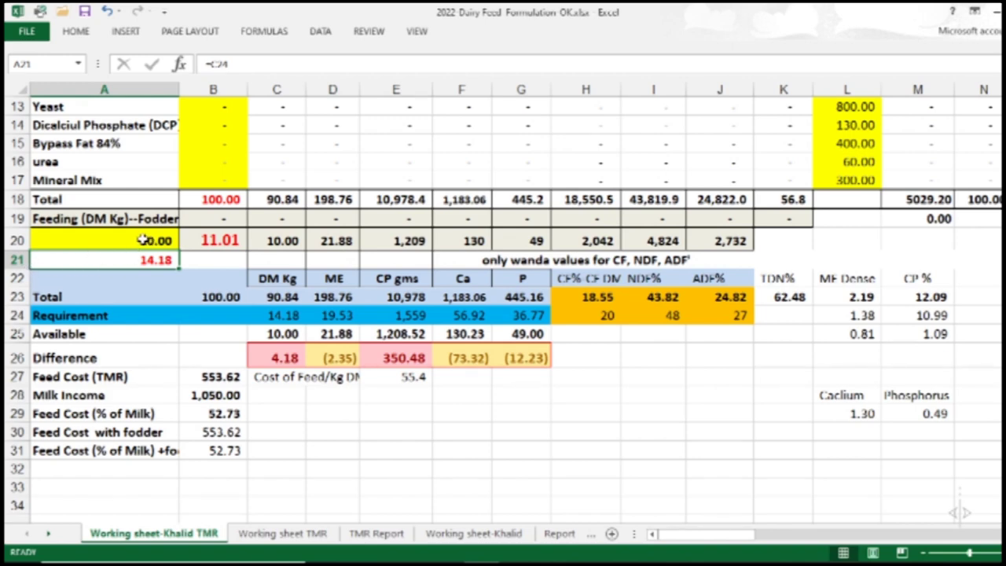
{"action": "left_click", "coordinate": [402, 355]}
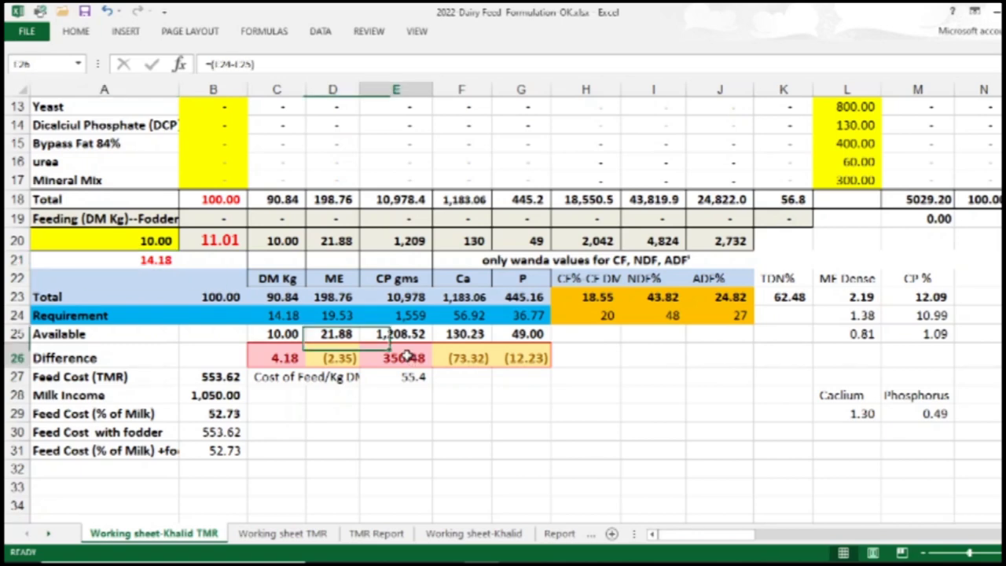
{"action": "left_click", "coordinate": [139, 243]}
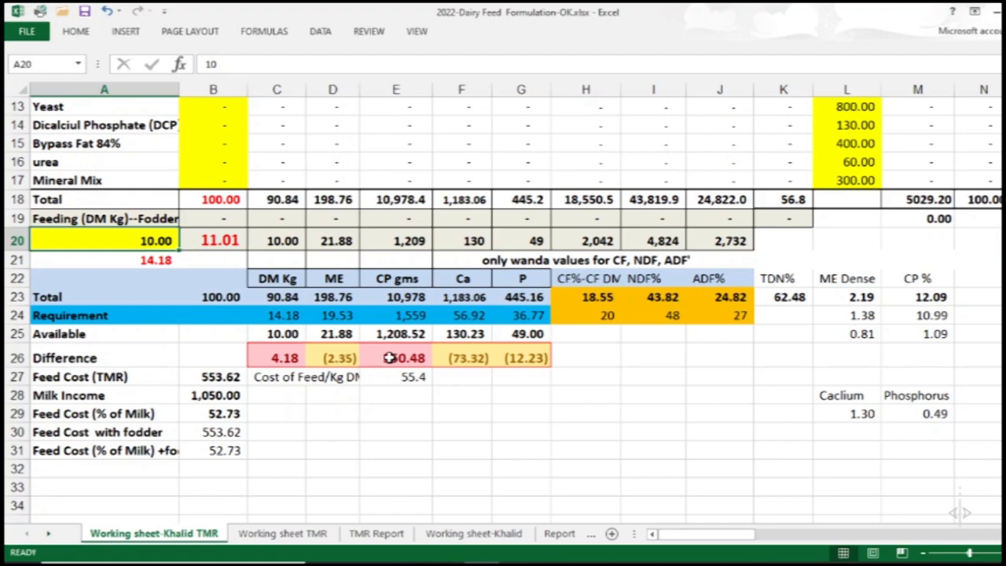
{"action": "scroll", "coordinate": [385, 358], "scroll_direction": "up", "scroll_amount": 3}
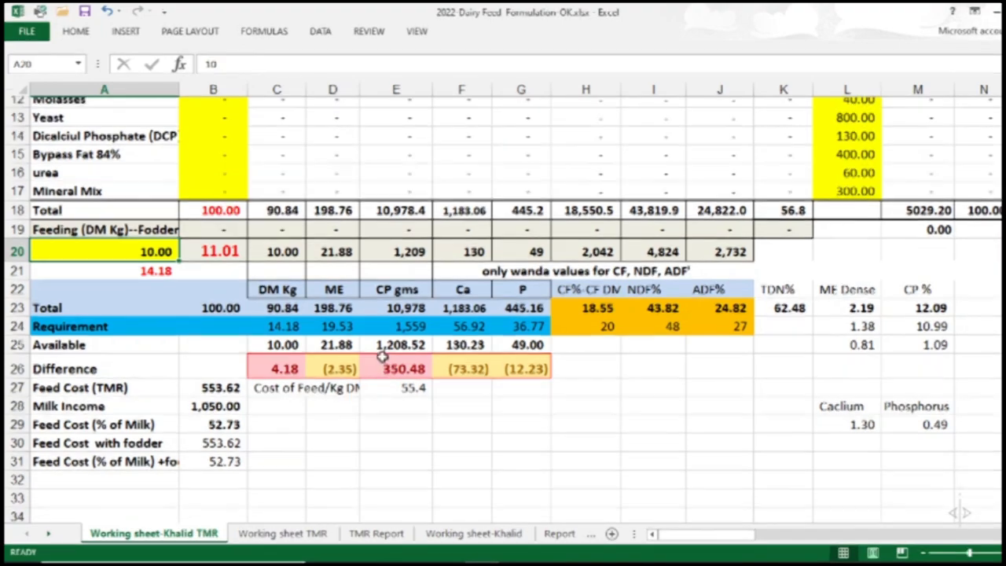
{"action": "scroll", "coordinate": [380, 356], "scroll_direction": "up", "scroll_amount": 1}
{"action": "scroll", "coordinate": [382, 357], "scroll_direction": "down", "scroll_amount": 2}
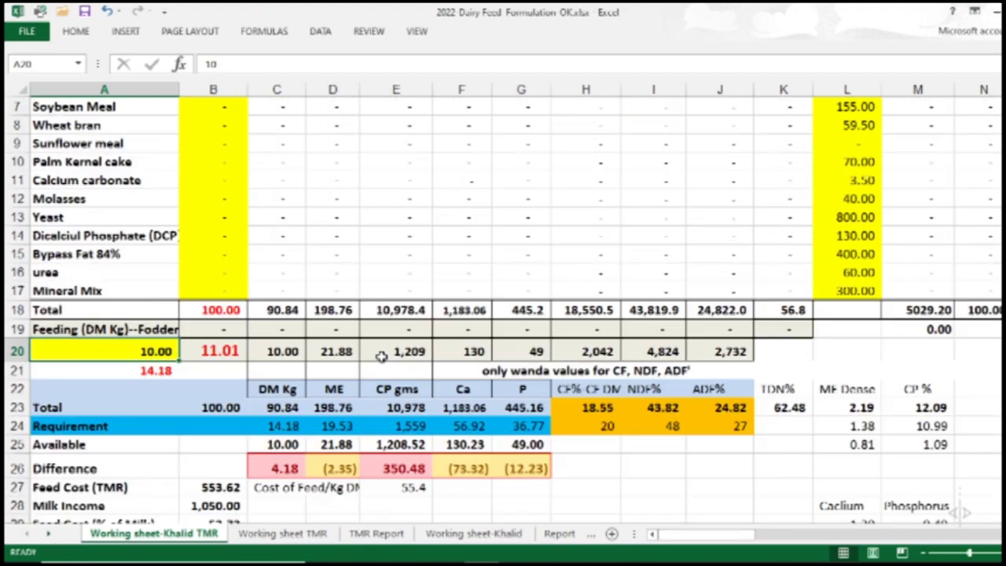
{"action": "scroll", "coordinate": [381, 356], "scroll_direction": "down", "scroll_amount": 1}
{"action": "scroll", "coordinate": [232, 409], "scroll_direction": "down", "scroll_amount": 1}
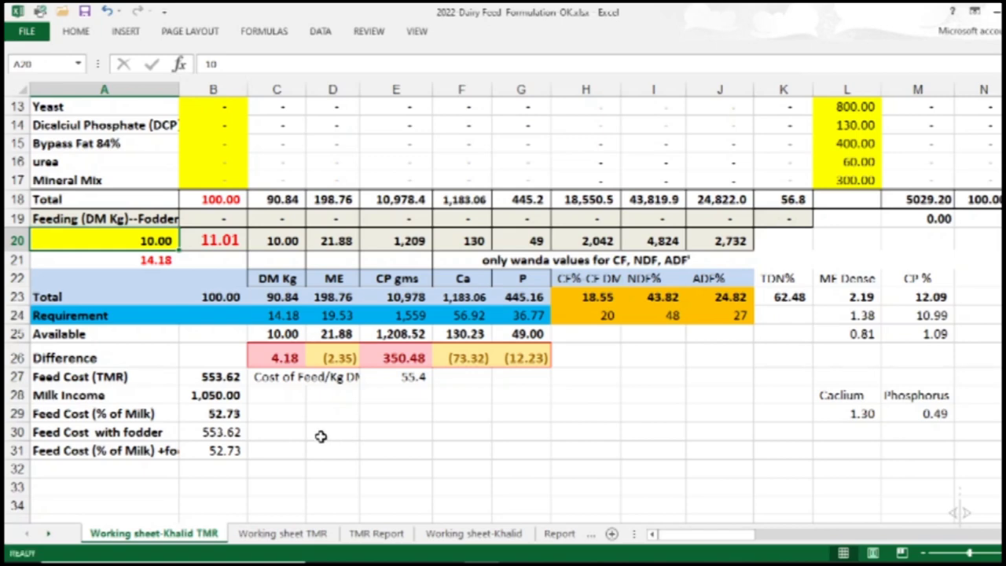
{"action": "left_click", "coordinate": [560, 533]}
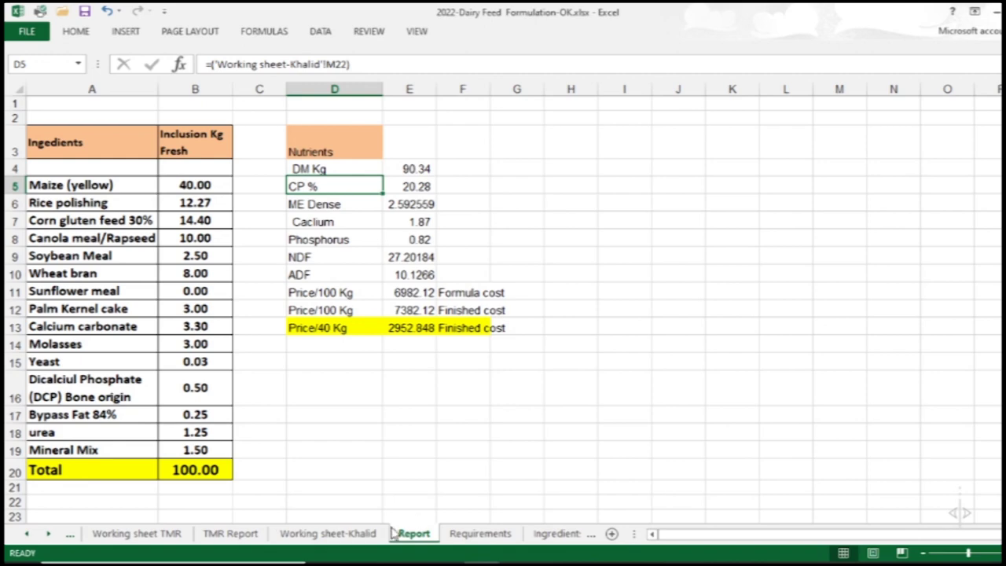
On TMR Report, check the TMR Intake, Price of Wanda and total feed price formulas
{"action": "left_click", "coordinate": [231, 534]}
{"action": "scroll", "coordinate": [299, 442], "scroll_direction": "up", "scroll_amount": 3}
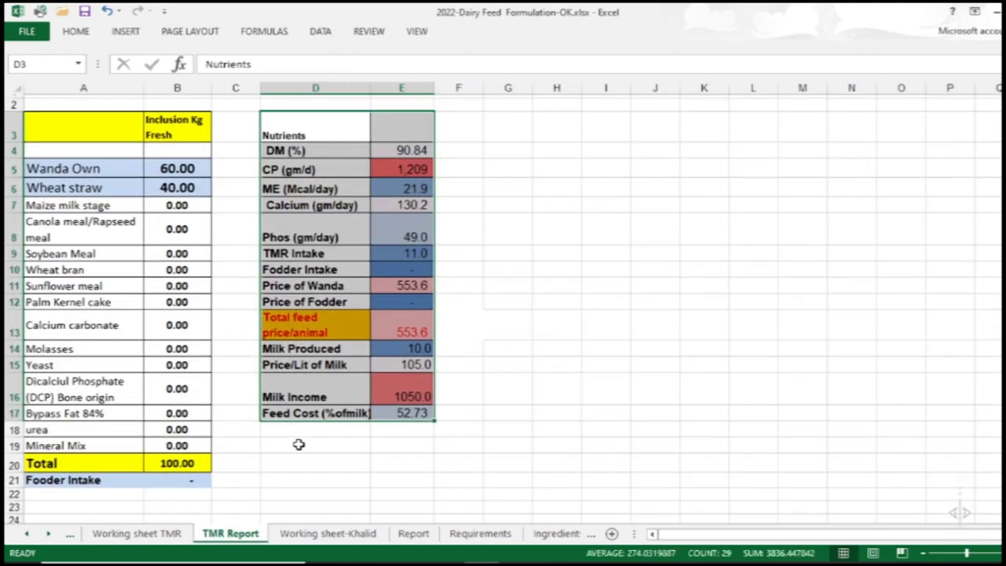
{"action": "left_click", "coordinate": [519, 241]}
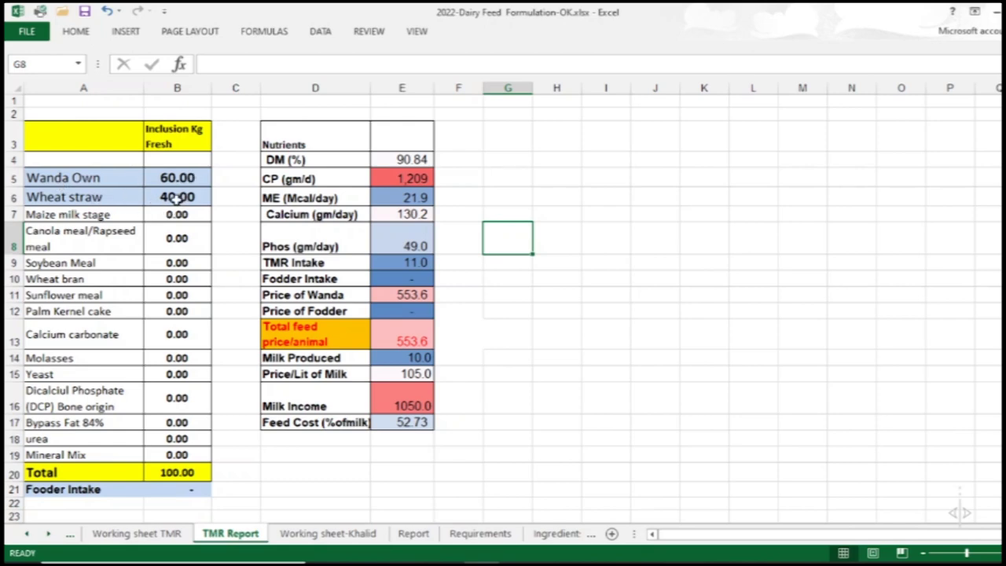
{"action": "scroll", "coordinate": [169, 360], "scroll_direction": "down", "scroll_amount": 1}
{"action": "scroll", "coordinate": [175, 354], "scroll_direction": "up", "scroll_amount": 1}
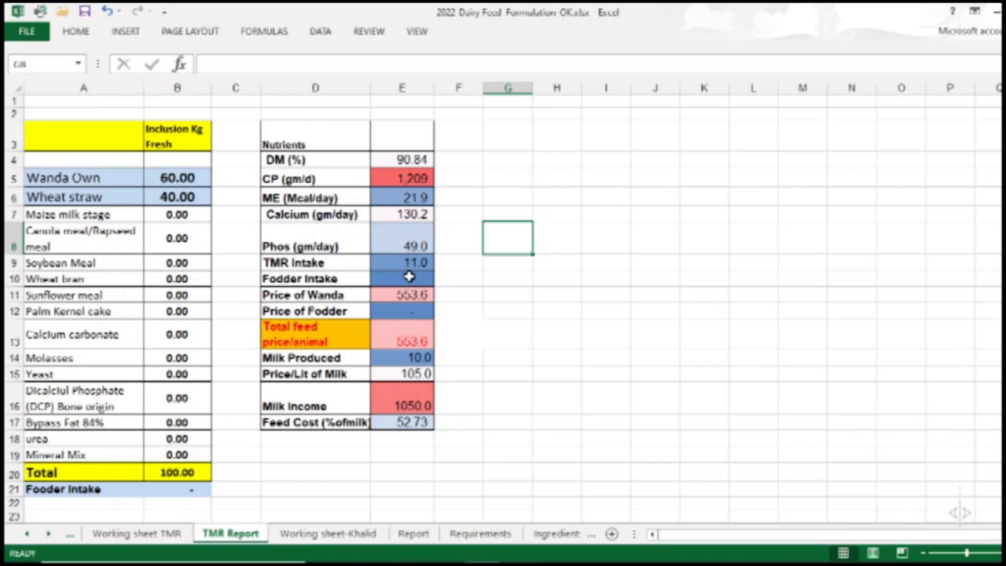
{"action": "left_click", "coordinate": [384, 259]}
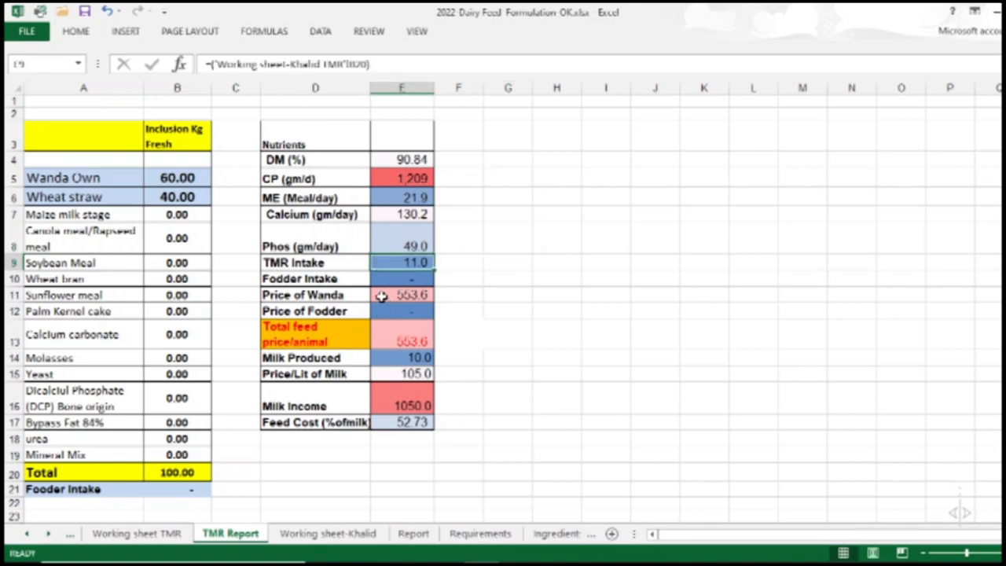
{"action": "left_click", "coordinate": [382, 295]}
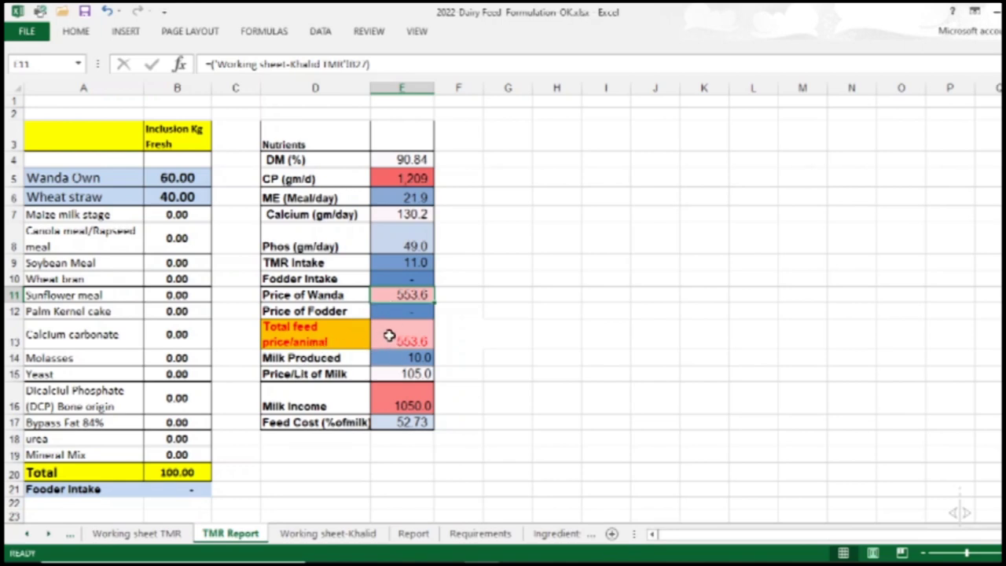
{"action": "left_click", "coordinate": [388, 337]}
Trace the Milk Produced, Price/Lit of Milk and Milk Income sources, then go to Working sheet TMR
{"action": "left_click", "coordinate": [390, 359]}
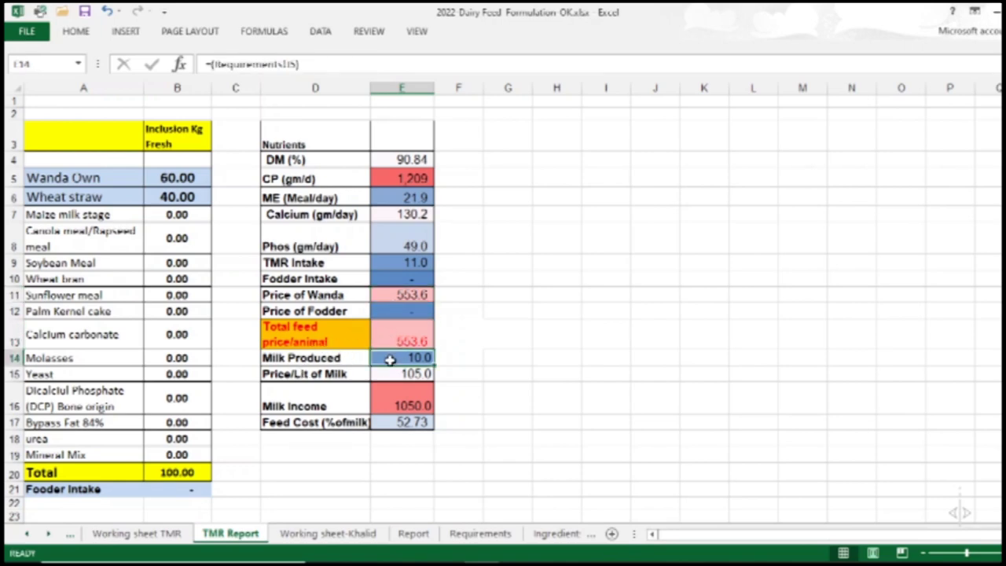
{"action": "left_click", "coordinate": [396, 375]}
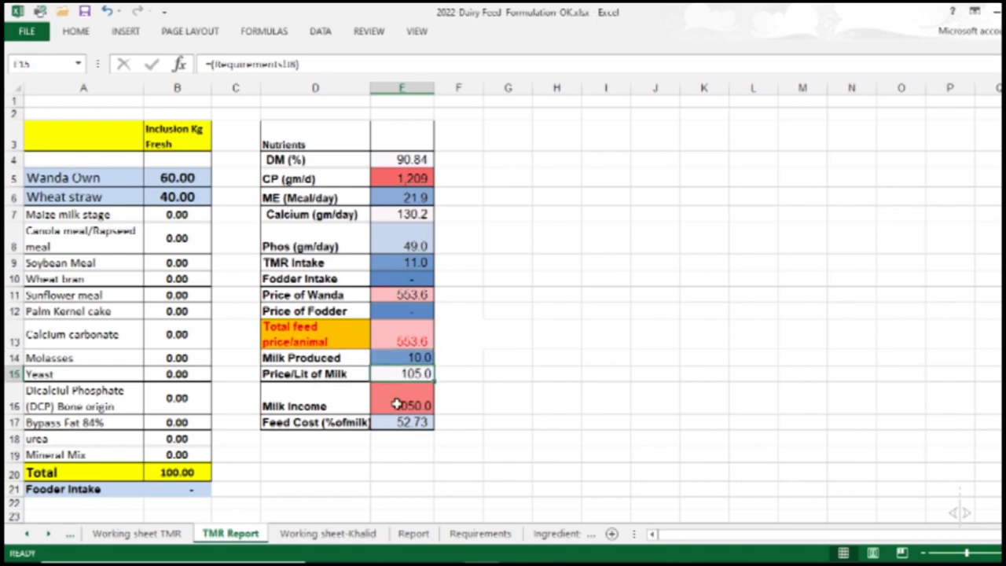
{"action": "left_click", "coordinate": [397, 404]}
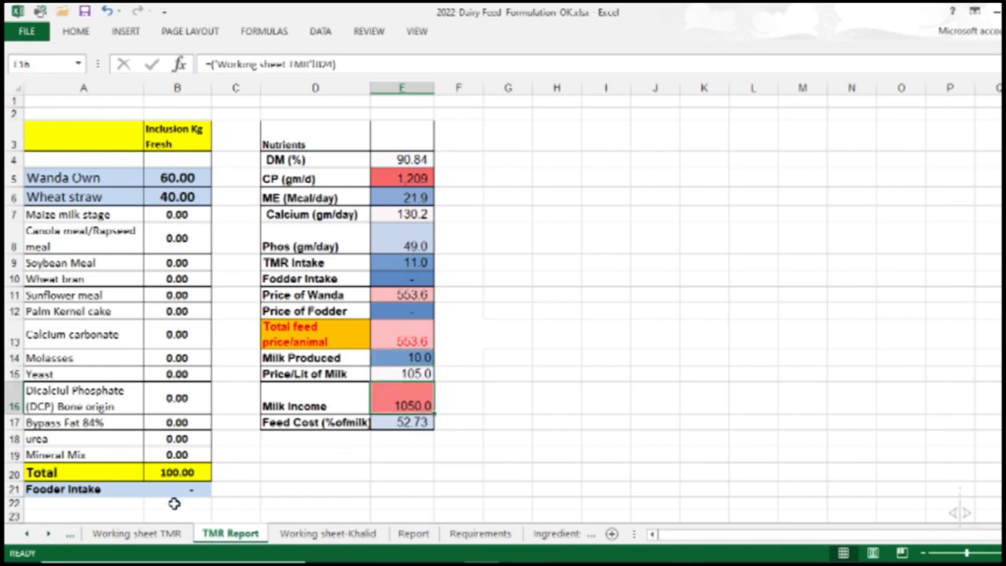
{"action": "left_click", "coordinate": [134, 535]}
{"action": "scroll", "coordinate": [171, 494], "scroll_direction": "down", "scroll_amount": 2}
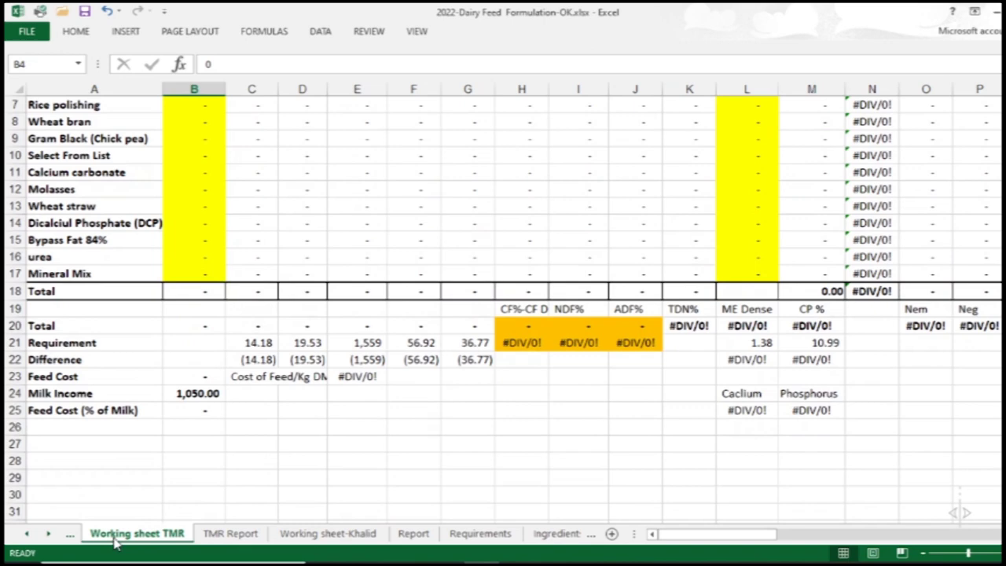
{"action": "left_click", "coordinate": [27, 534]}
{"action": "left_click", "coordinate": [126, 534]}
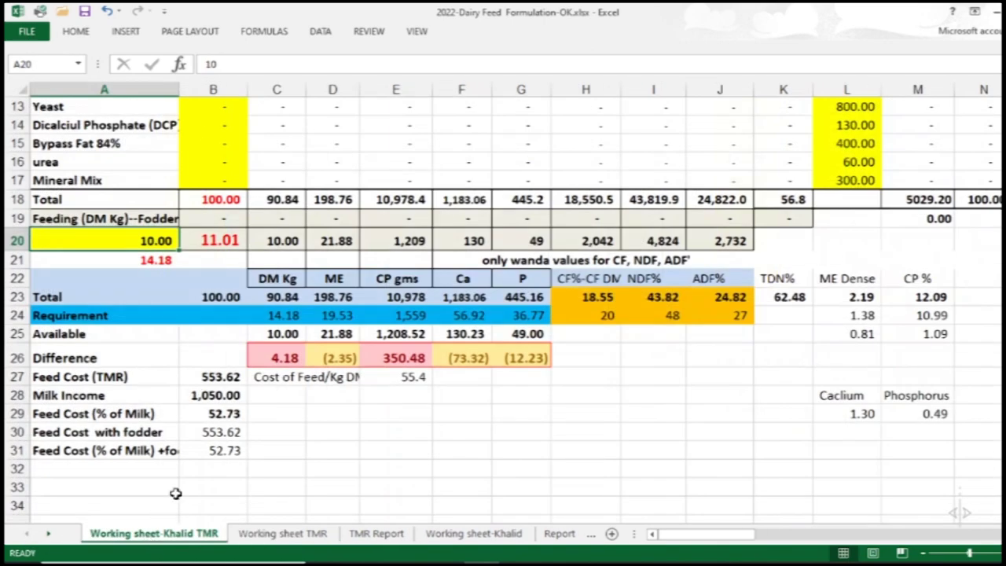
{"action": "left_click", "coordinate": [205, 415]}
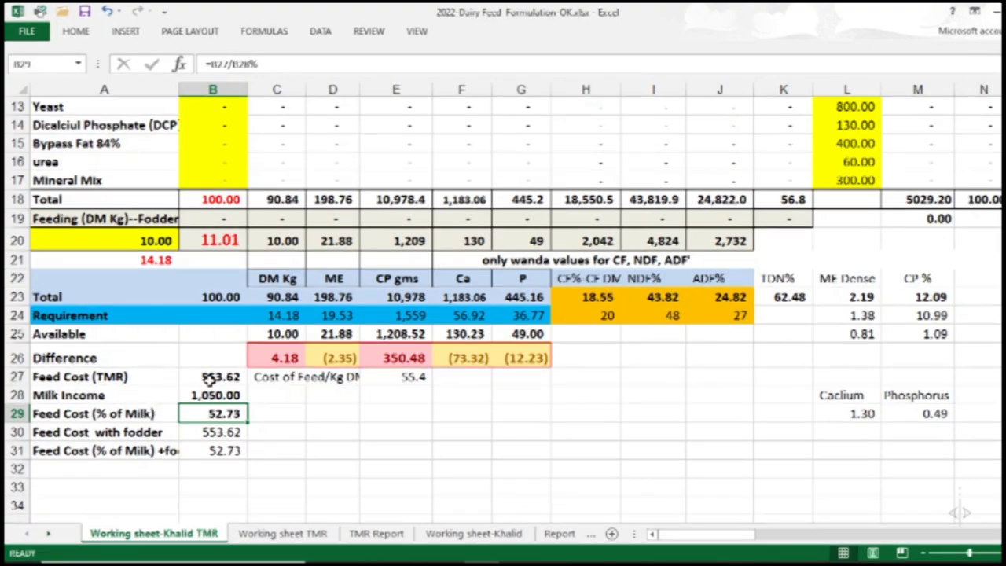
{"action": "scroll", "coordinate": [197, 389], "scroll_direction": "up", "scroll_amount": 4}
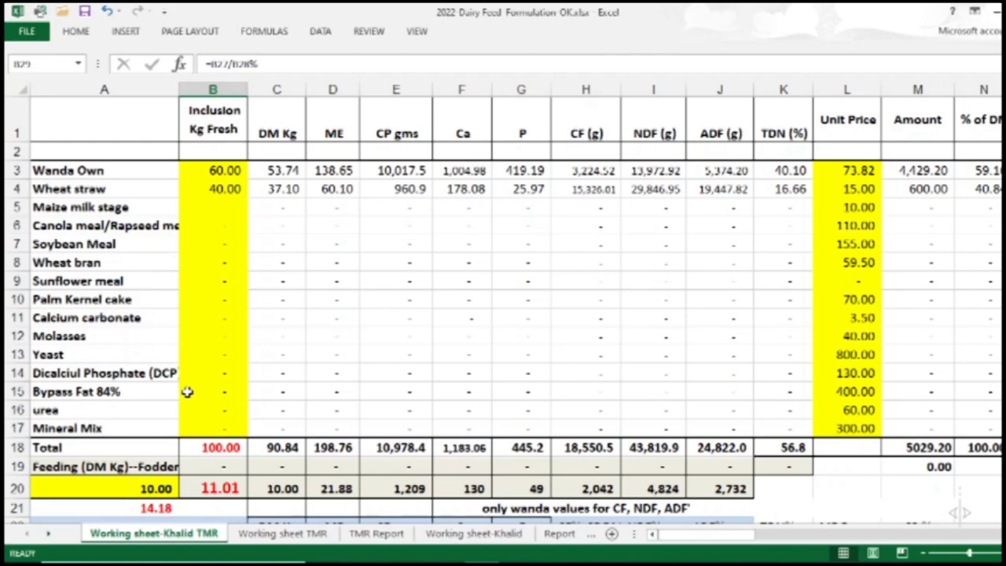
{"action": "scroll", "coordinate": [187, 392], "scroll_direction": "down", "scroll_amount": 1}
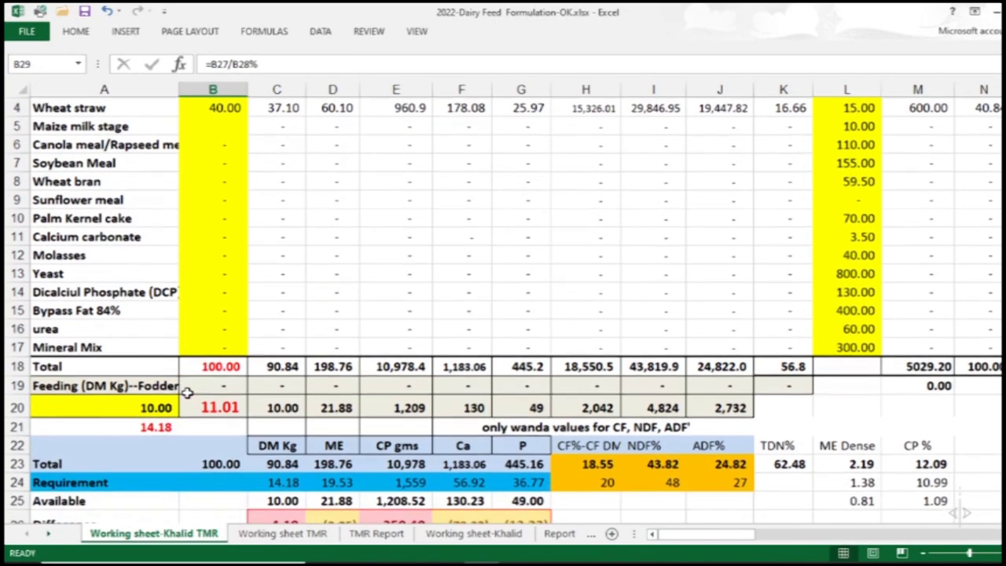
{"action": "scroll", "coordinate": [186, 393], "scroll_direction": "down", "scroll_amount": 3}
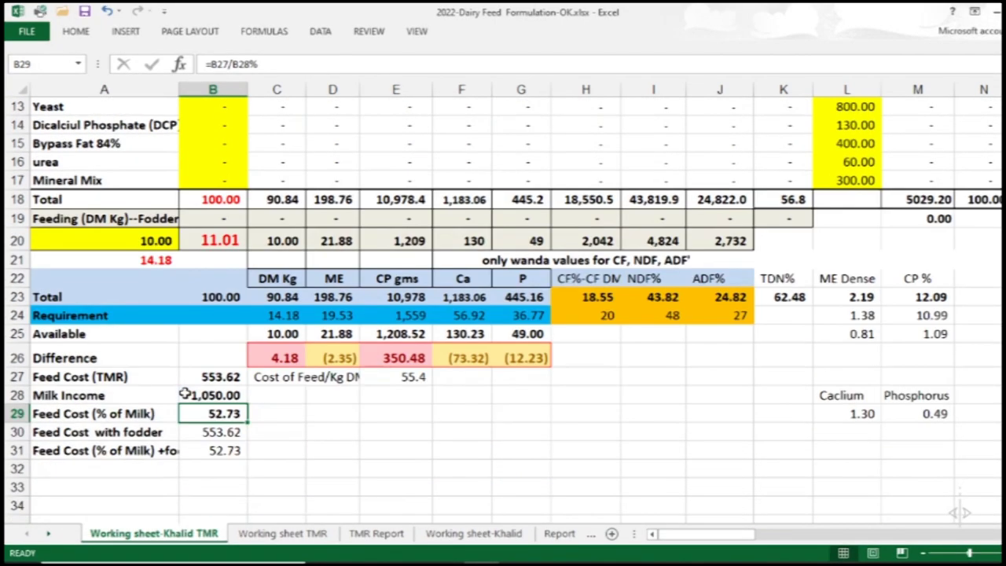
{"action": "scroll", "coordinate": [186, 393], "scroll_direction": "up", "scroll_amount": 4}
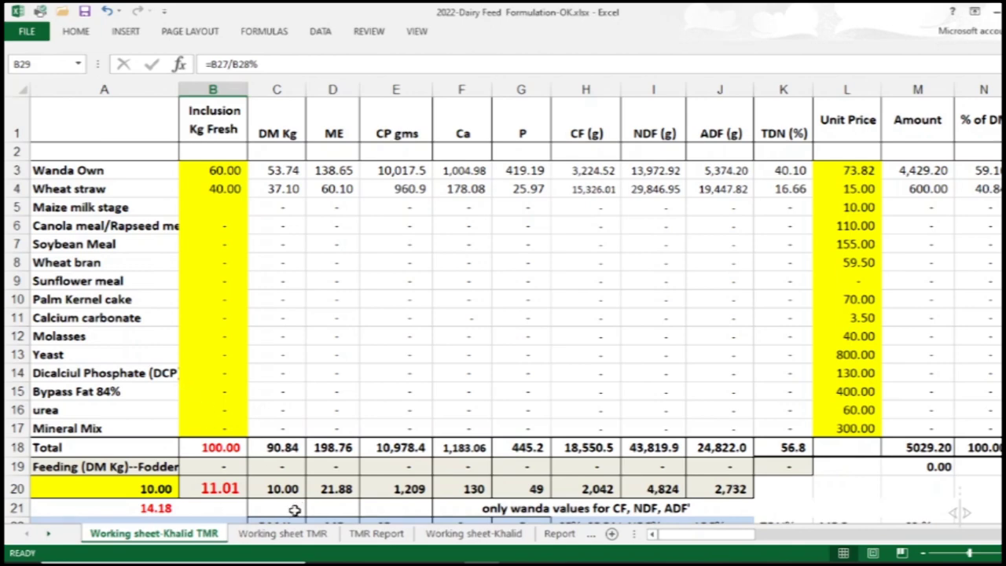
{"action": "left_click", "coordinate": [297, 538]}
{"action": "scroll", "coordinate": [303, 362], "scroll_direction": "up", "scroll_amount": 2}
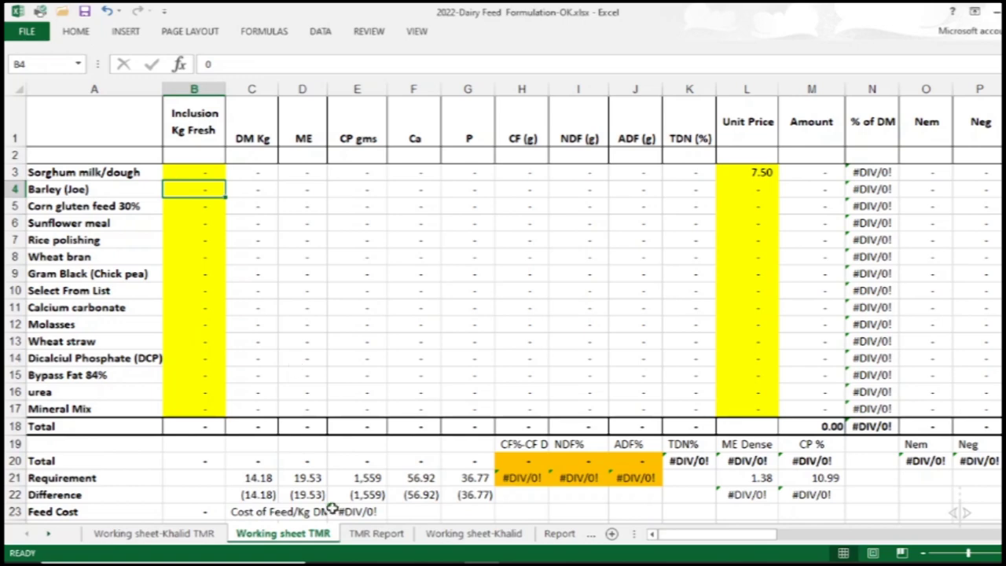
Go to TMR Report and select its ingredient and nutrient tables
{"action": "left_click", "coordinate": [376, 534]}
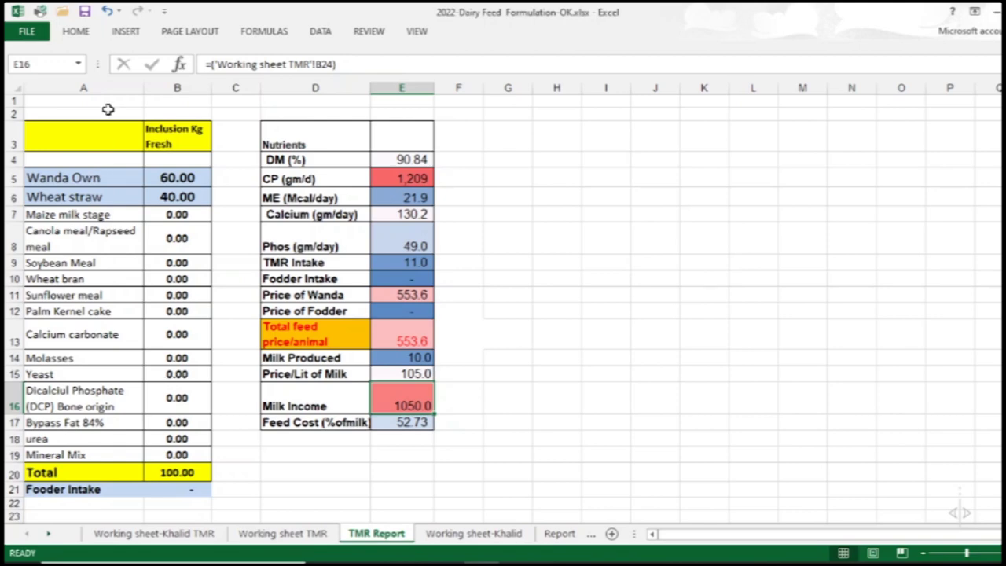
{"action": "mouse_move", "coordinate": [96, 140]}
{"action": "left_mouse_down"}
{"action": "mouse_move", "coordinate": [343, 296]}
{"action": "mouse_move", "coordinate": [429, 491]}
{"action": "left_mouse_up"}
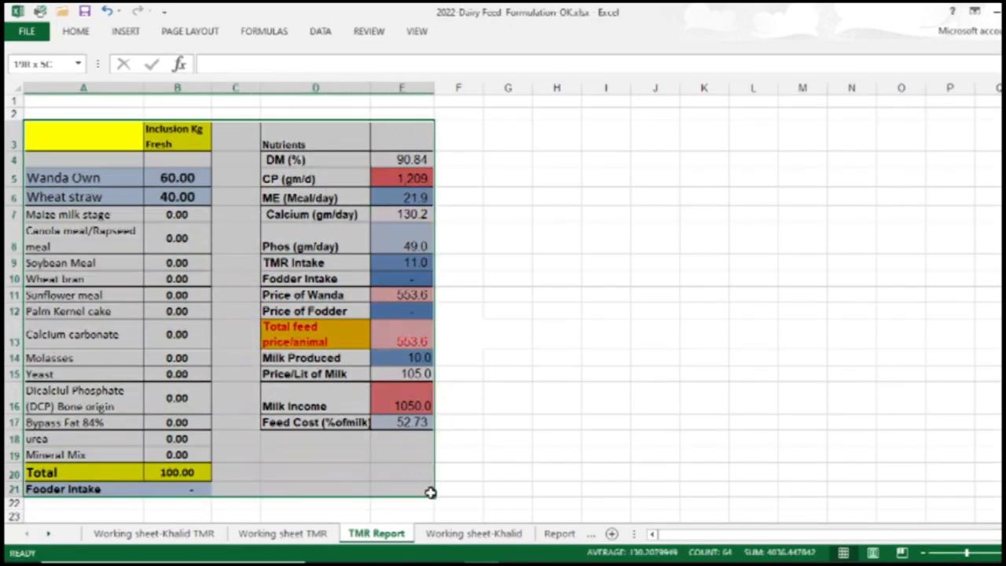
Start copying the TMR Report sheet but cancel, then return to the Khalid TMR working sheet
{"action": "right_click", "coordinate": [407, 535]}
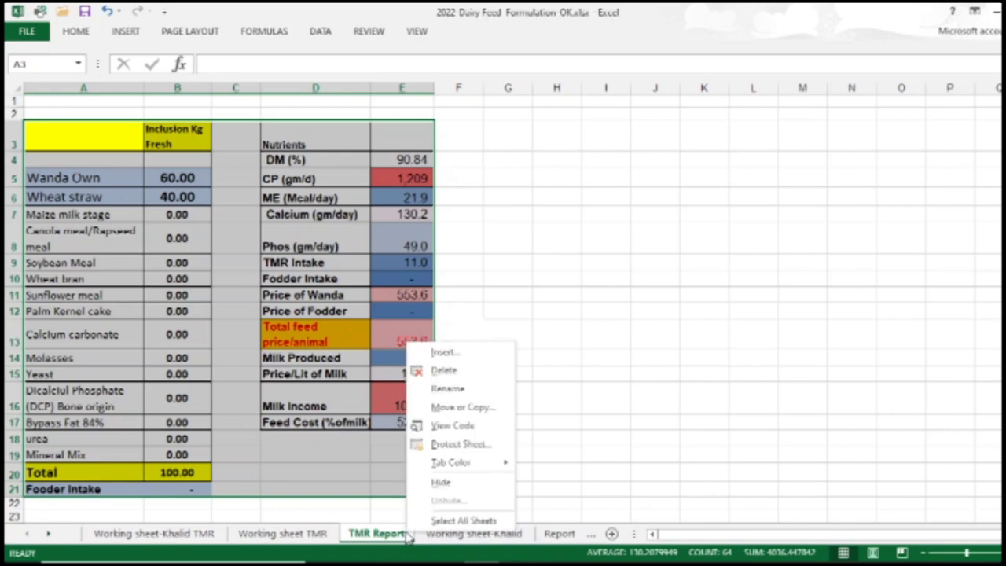
{"action": "left_click", "coordinate": [463, 407]}
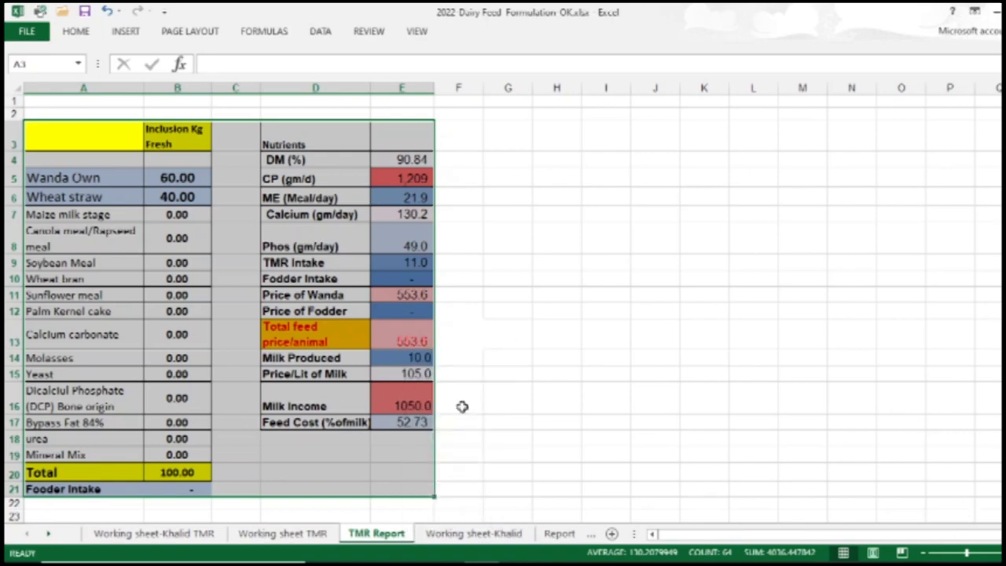
{"action": "left_click", "coordinate": [393, 466]}
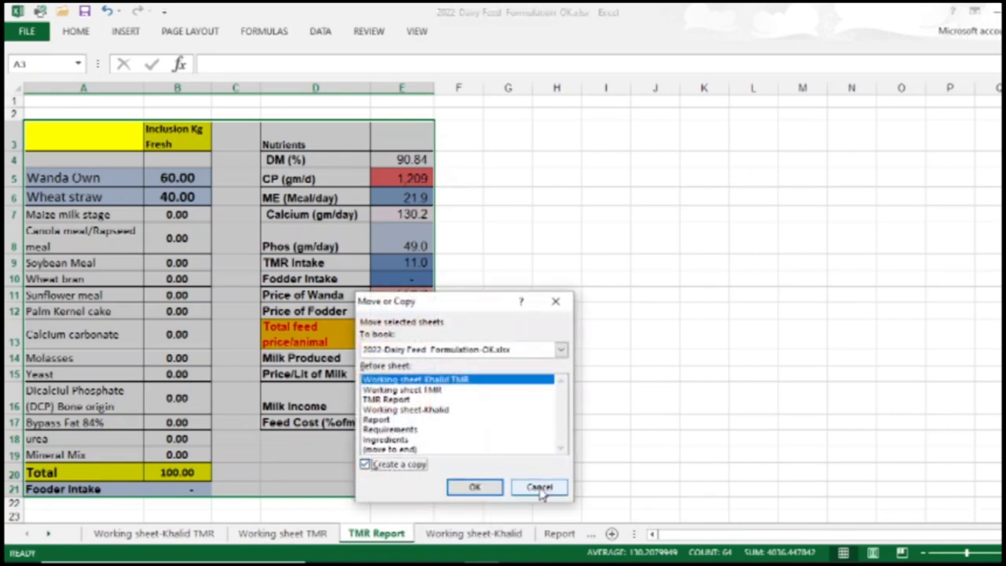
{"action": "left_click", "coordinate": [539, 487]}
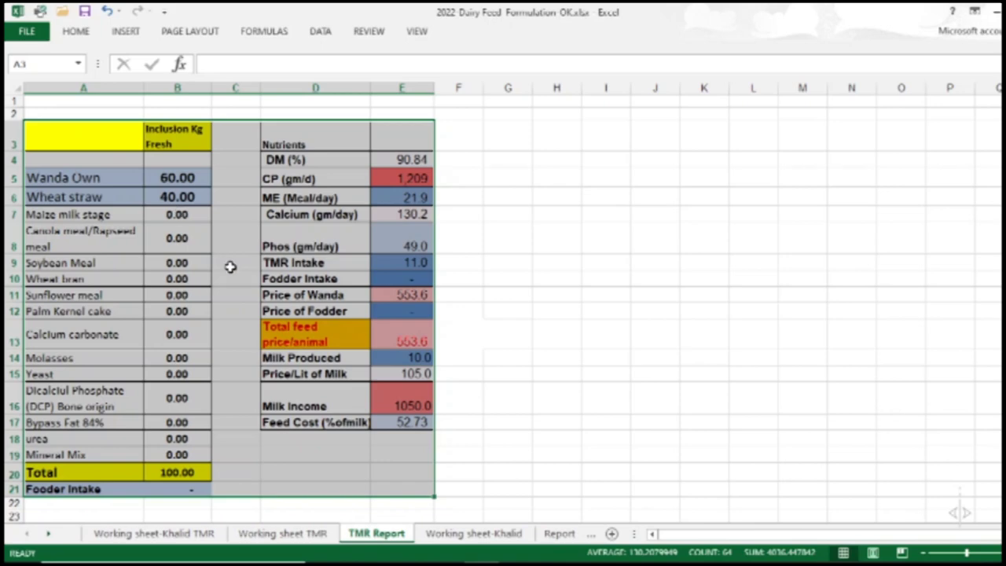
{"action": "left_click", "coordinate": [237, 423]}
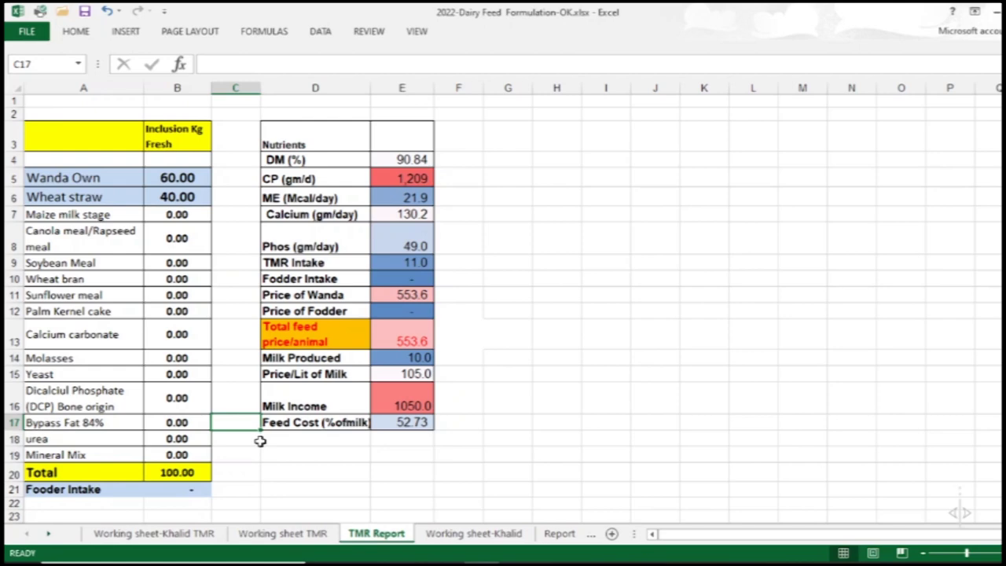
{"action": "left_click", "coordinate": [204, 536]}
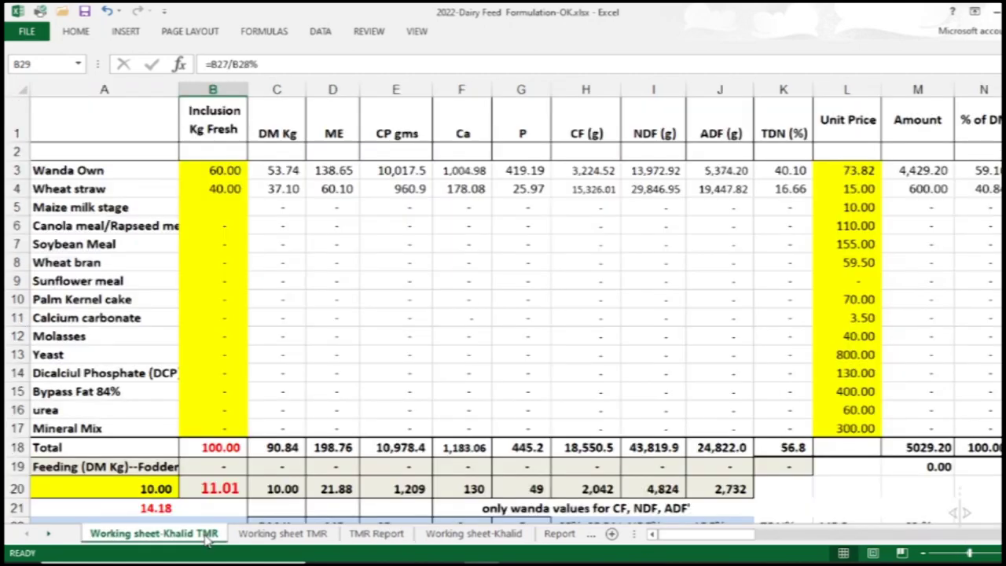
Confirm the Wanda 60 and wheat straw 40 inclusions, then total the maize sheet's B3:B17 amounts
{"action": "left_click", "coordinate": [212, 170]}
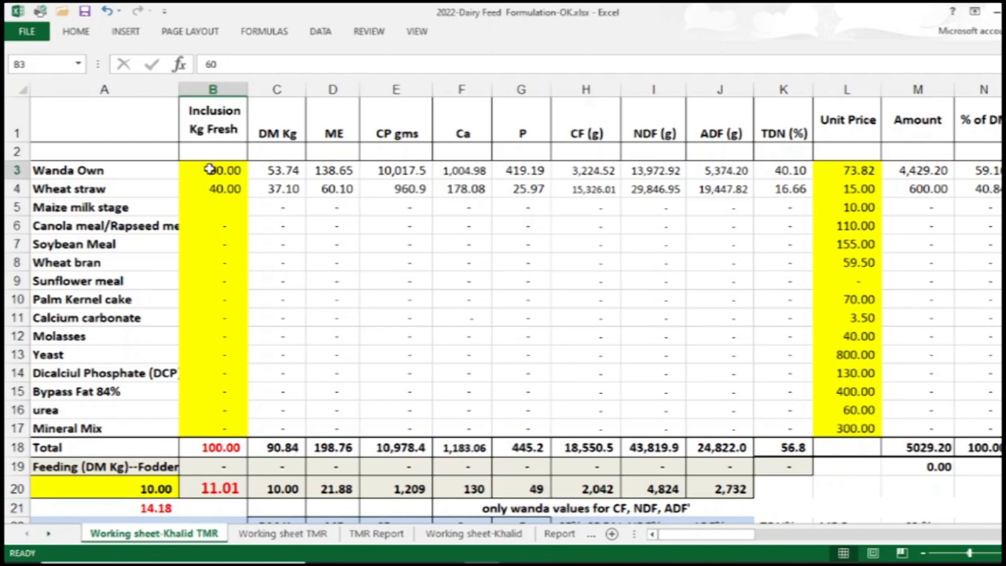
{"action": "left_click", "coordinate": [210, 187]}
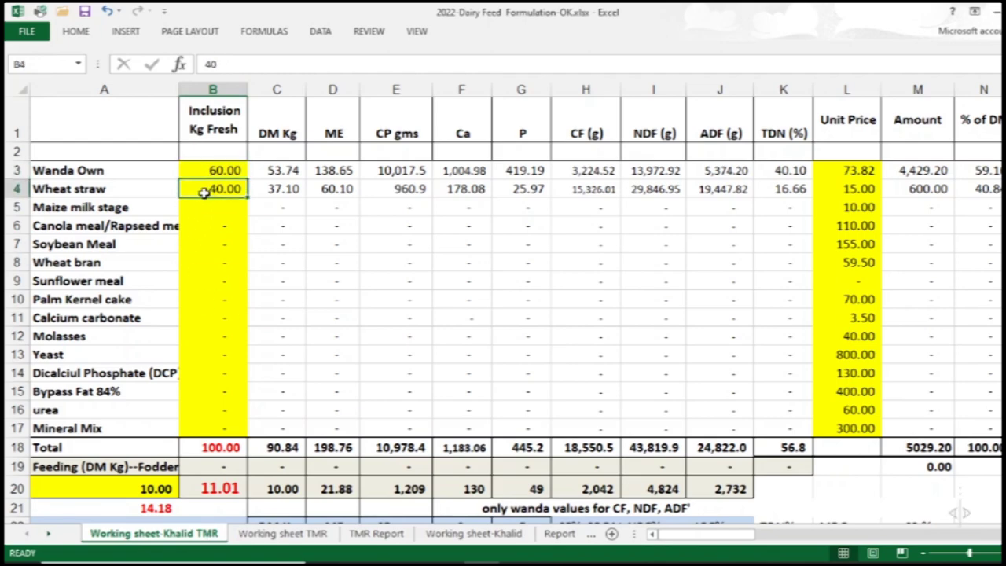
{"action": "left_click", "coordinate": [475, 535]}
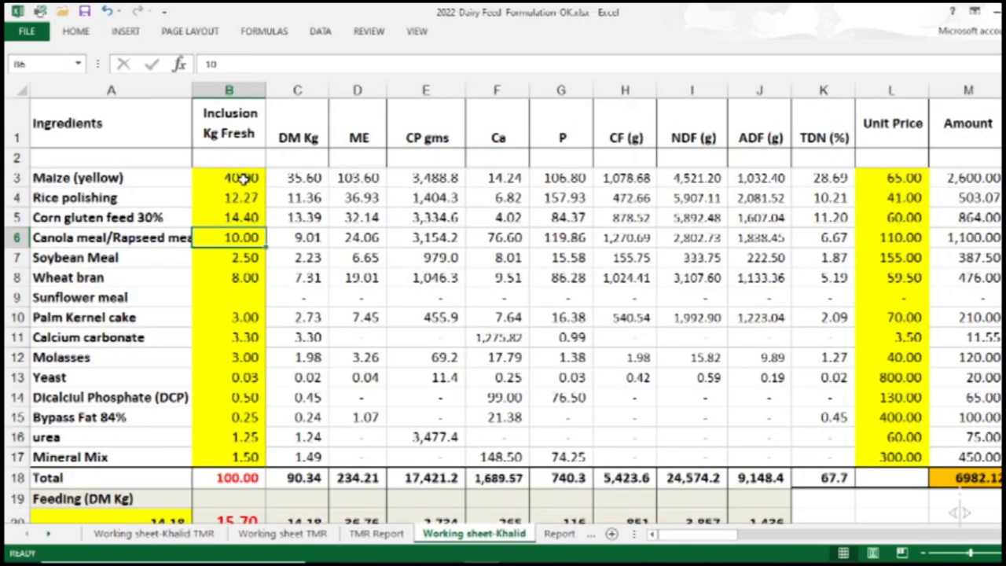
{"action": "left_click_drag", "start_coordinate": [242, 175], "coordinate": [242, 455]}
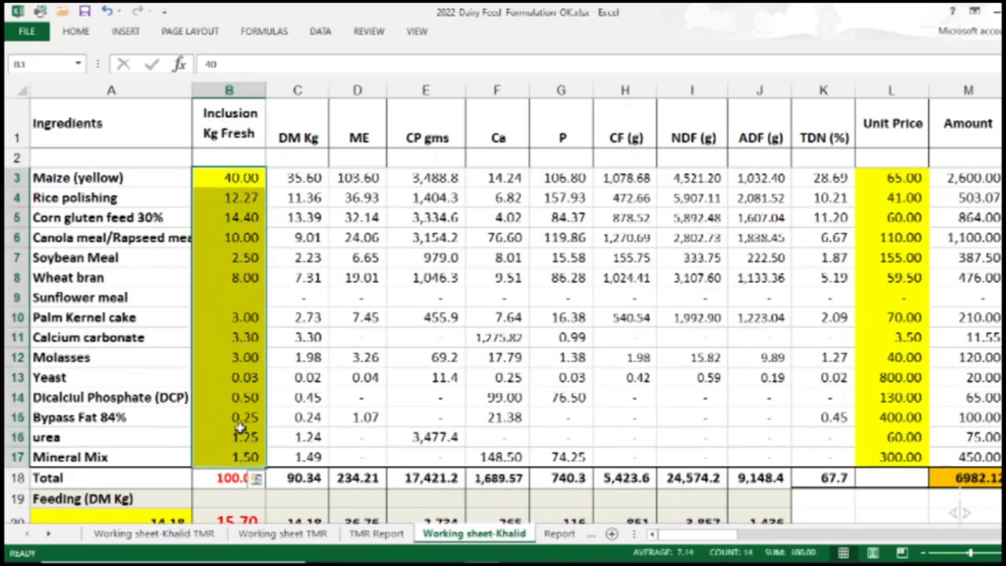
{"action": "left_click_drag", "start_coordinate": [224, 283], "coordinate": [223, 289]}
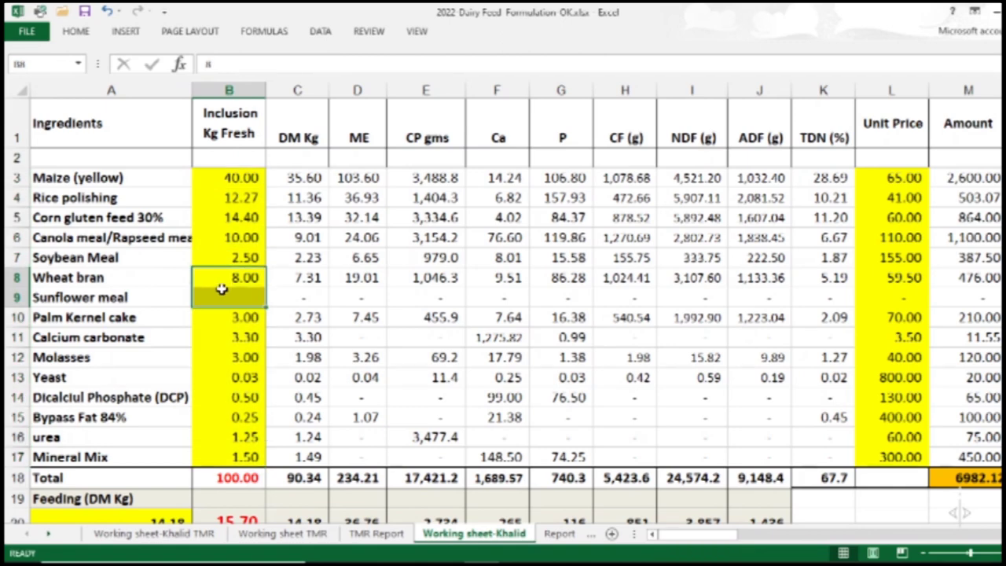
Inspect the Molasses CP and Palm Kernel cake DM formulas, ingredient names, and Sunflower meal row
{"action": "left_click", "coordinate": [397, 352]}
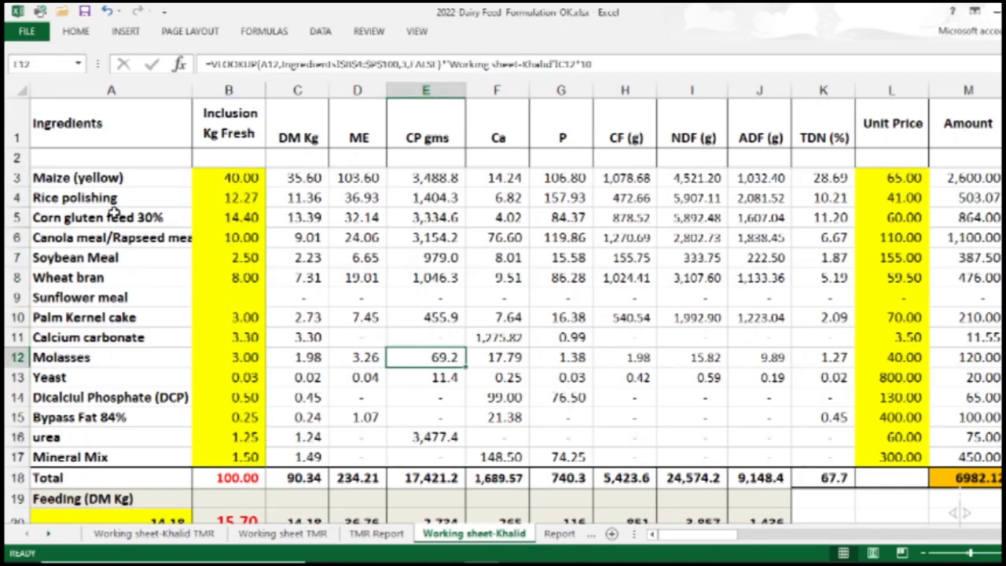
{"action": "left_click_drag", "start_coordinate": [106, 175], "coordinate": [114, 458]}
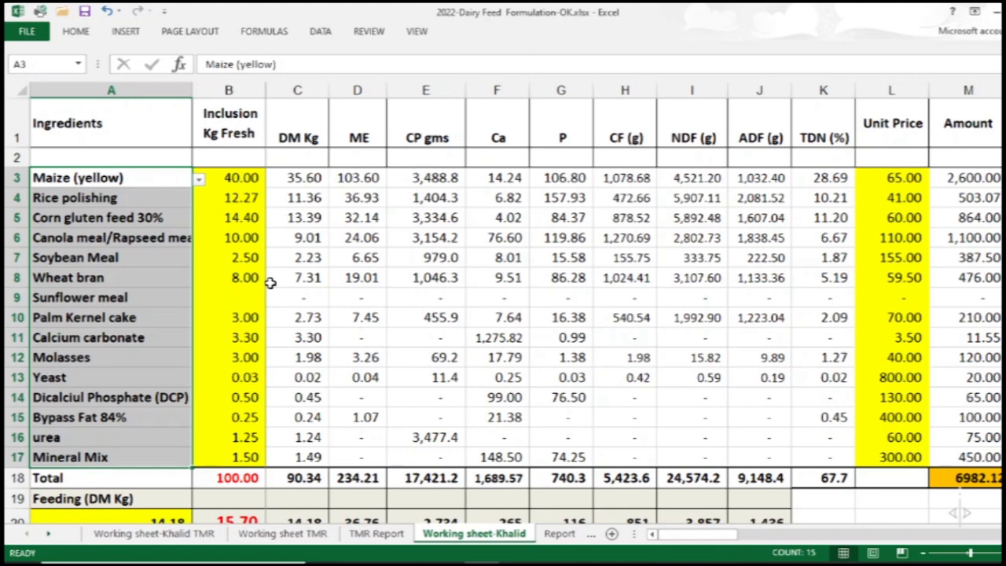
{"action": "left_click", "coordinate": [299, 311]}
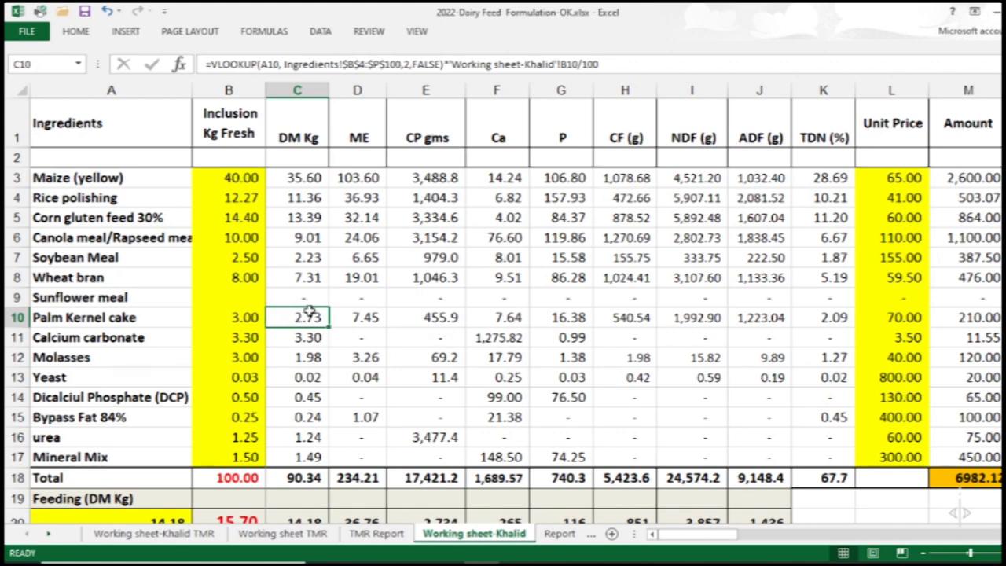
{"action": "left_click", "coordinate": [179, 299]}
{"action": "left_click", "coordinate": [228, 294]}
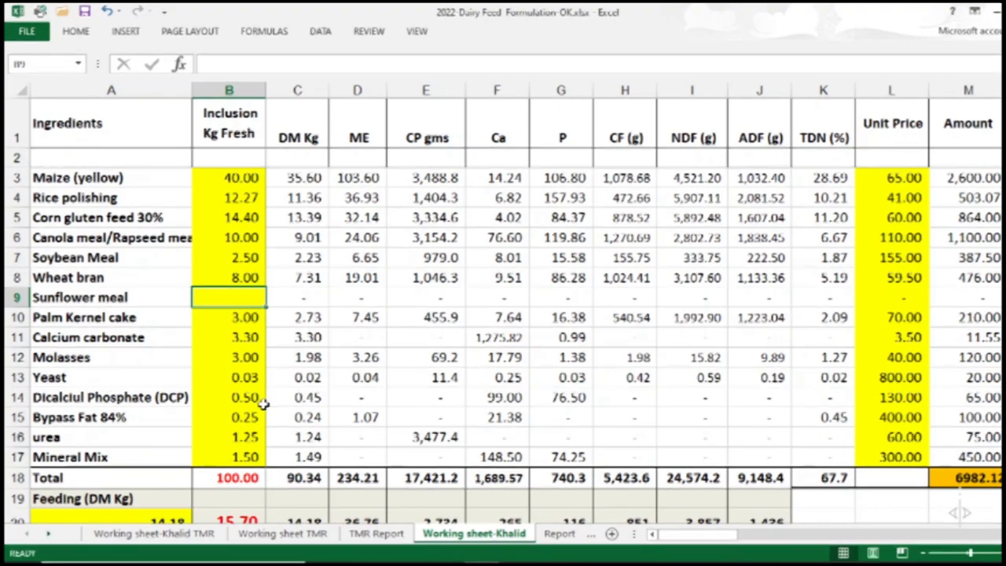
{"action": "scroll", "coordinate": [261, 403], "scroll_direction": "down", "scroll_amount": 2}
{"action": "scroll", "coordinate": [261, 402], "scroll_direction": "down", "scroll_amount": 1}
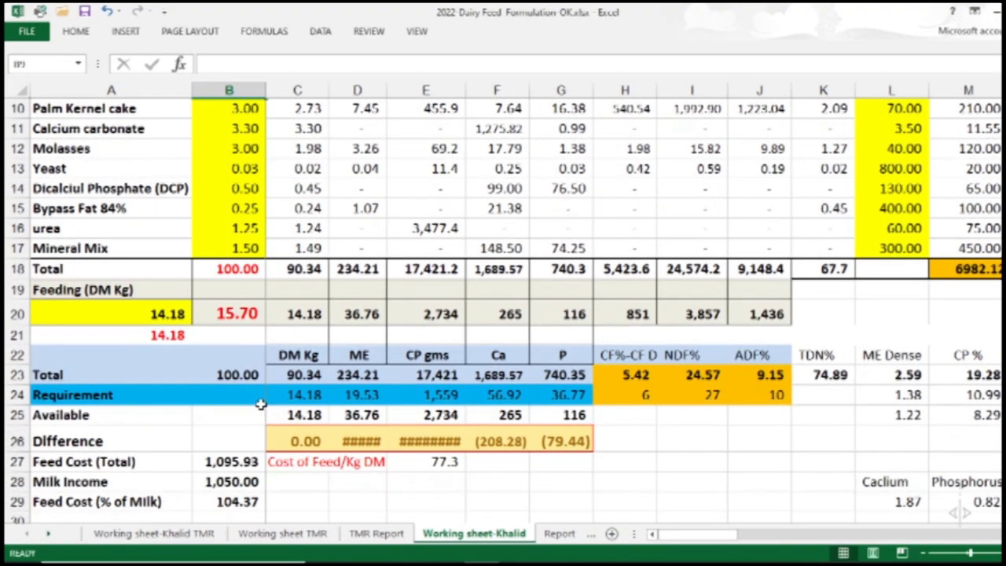